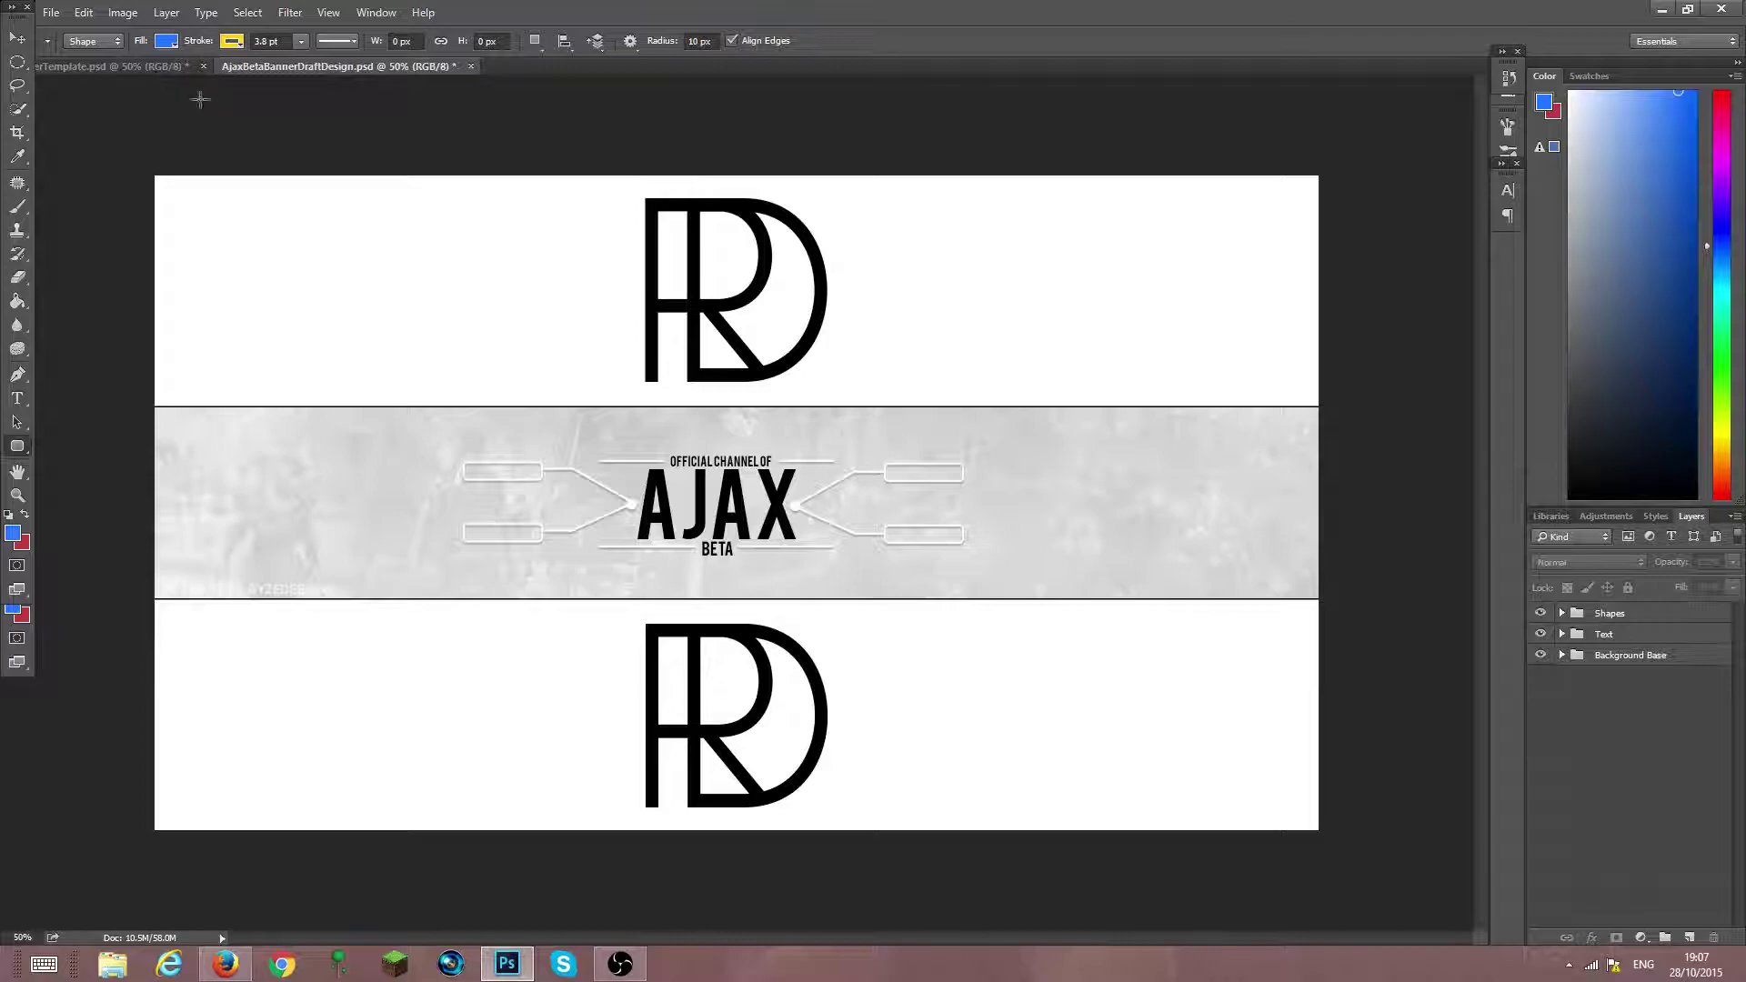
# Switch to the banner template document
pyautogui.click(139, 67)
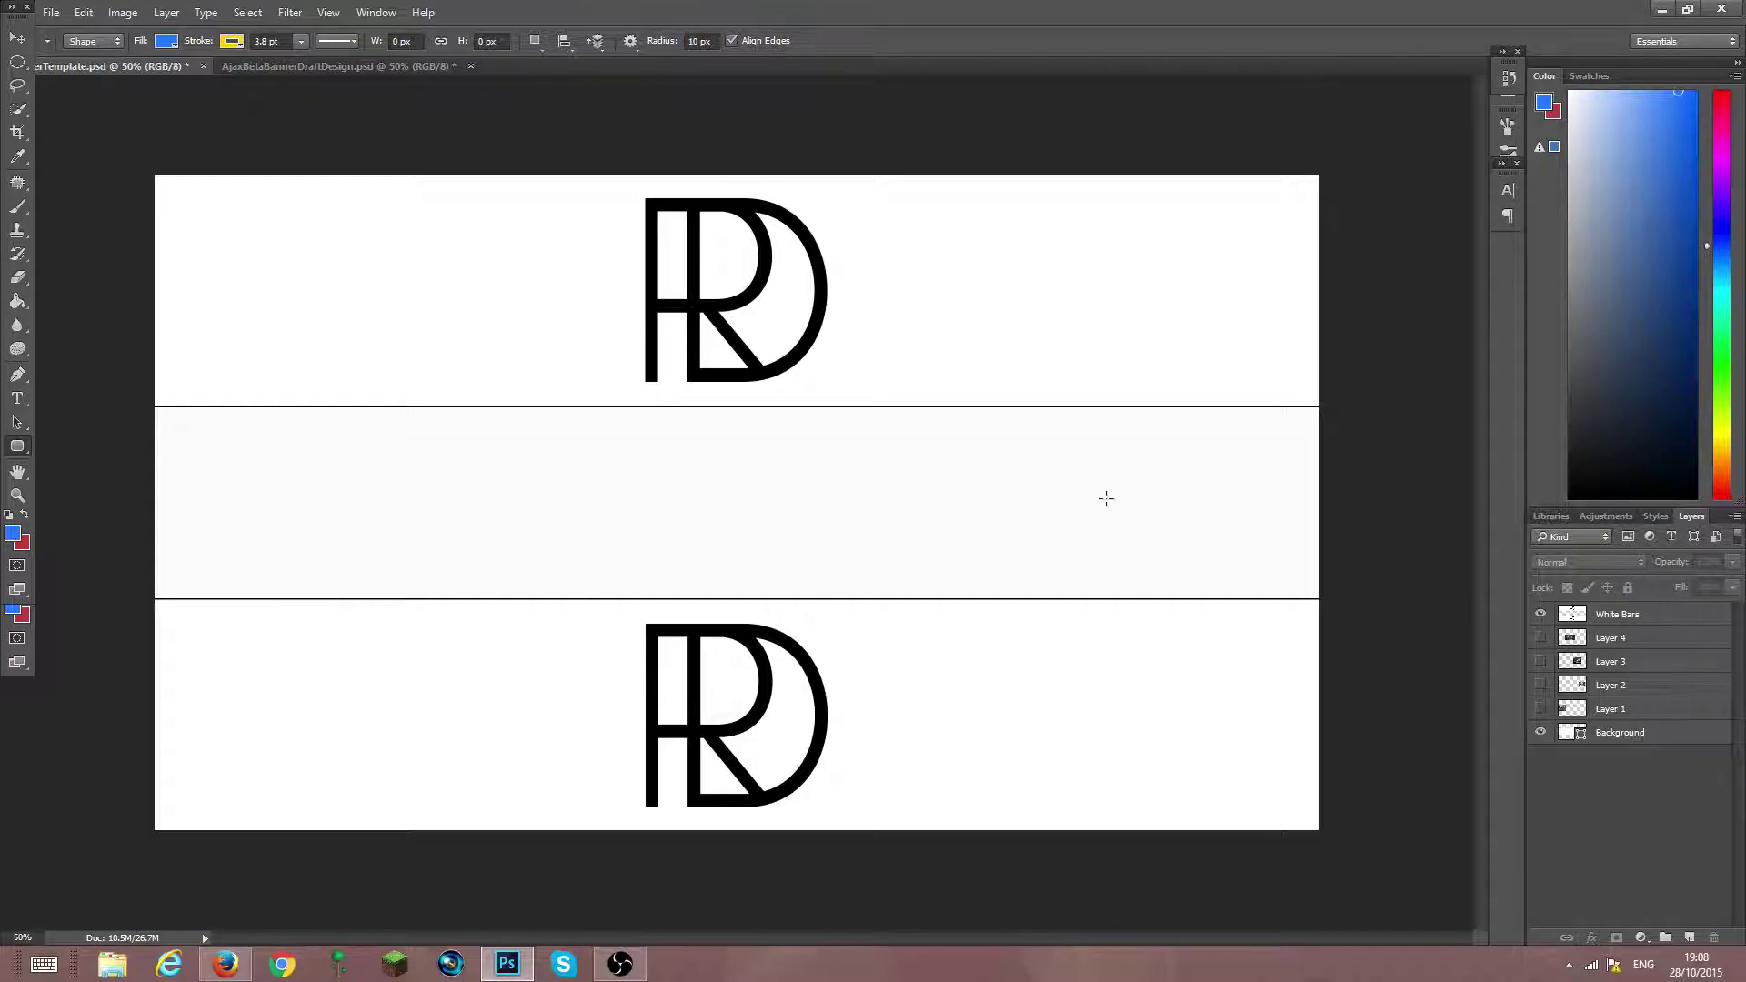
pyautogui.press('v')
pyautogui.moveTo(572, 288); pyautogui.dragTo(570, 289)
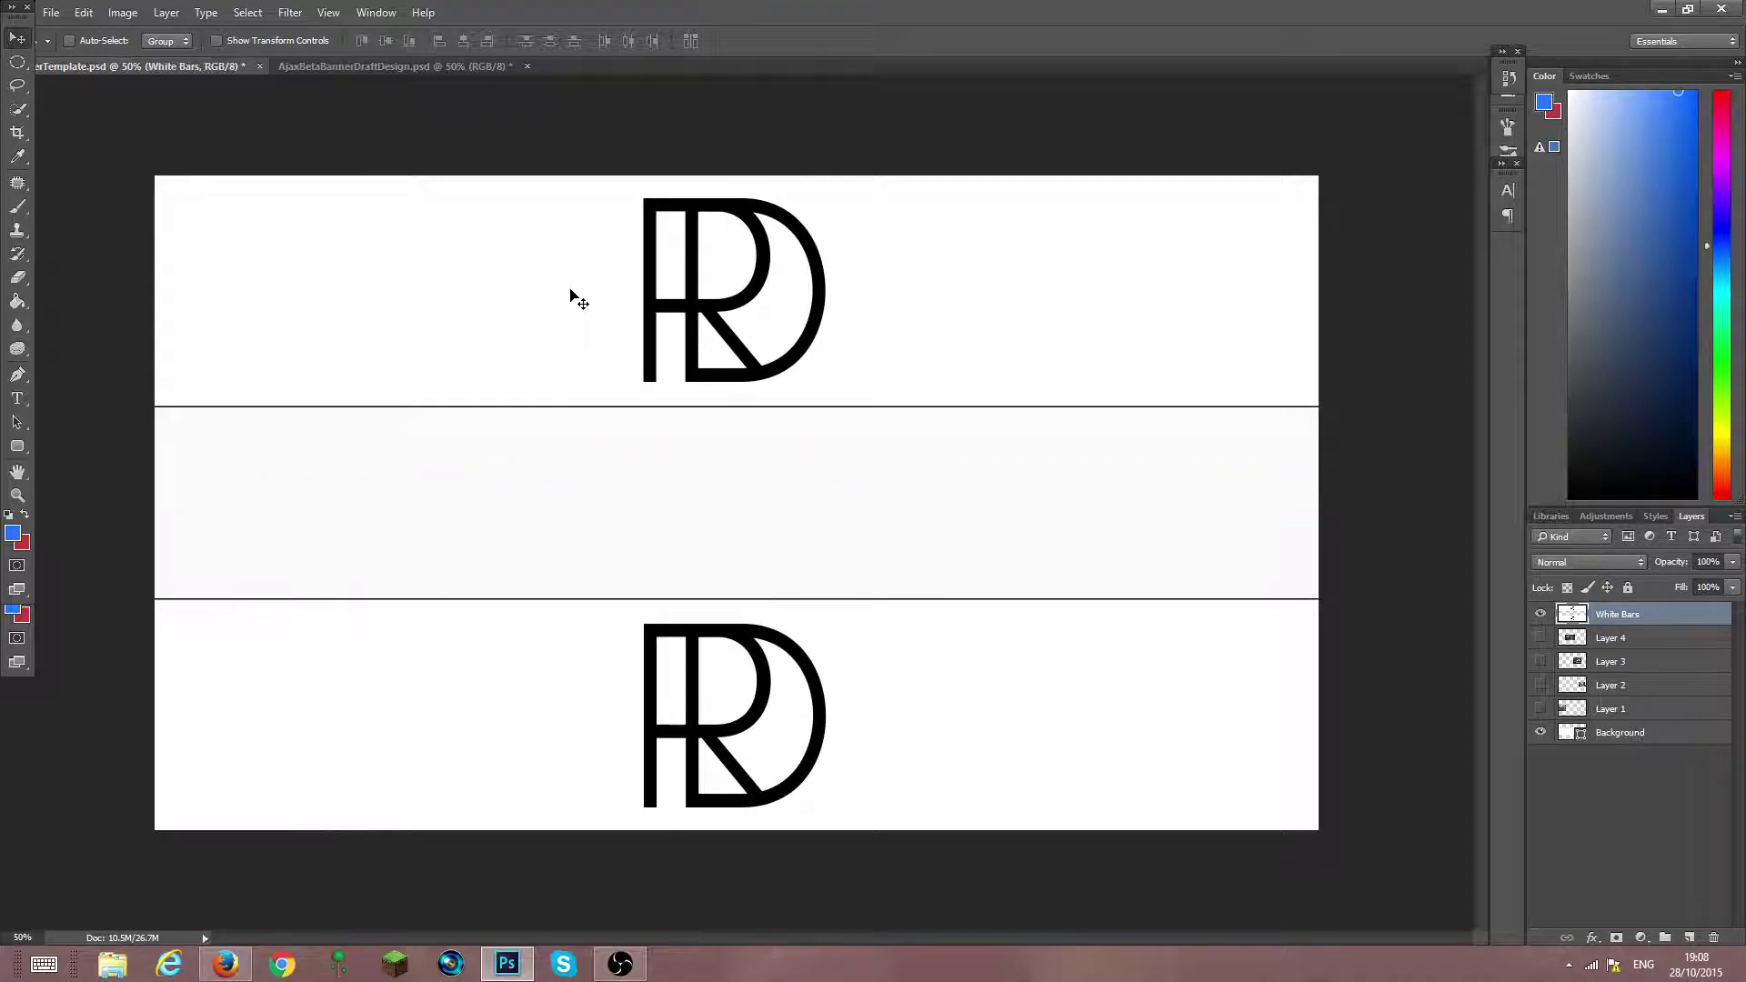
pyautogui.hotkey('ctrl', 'z')
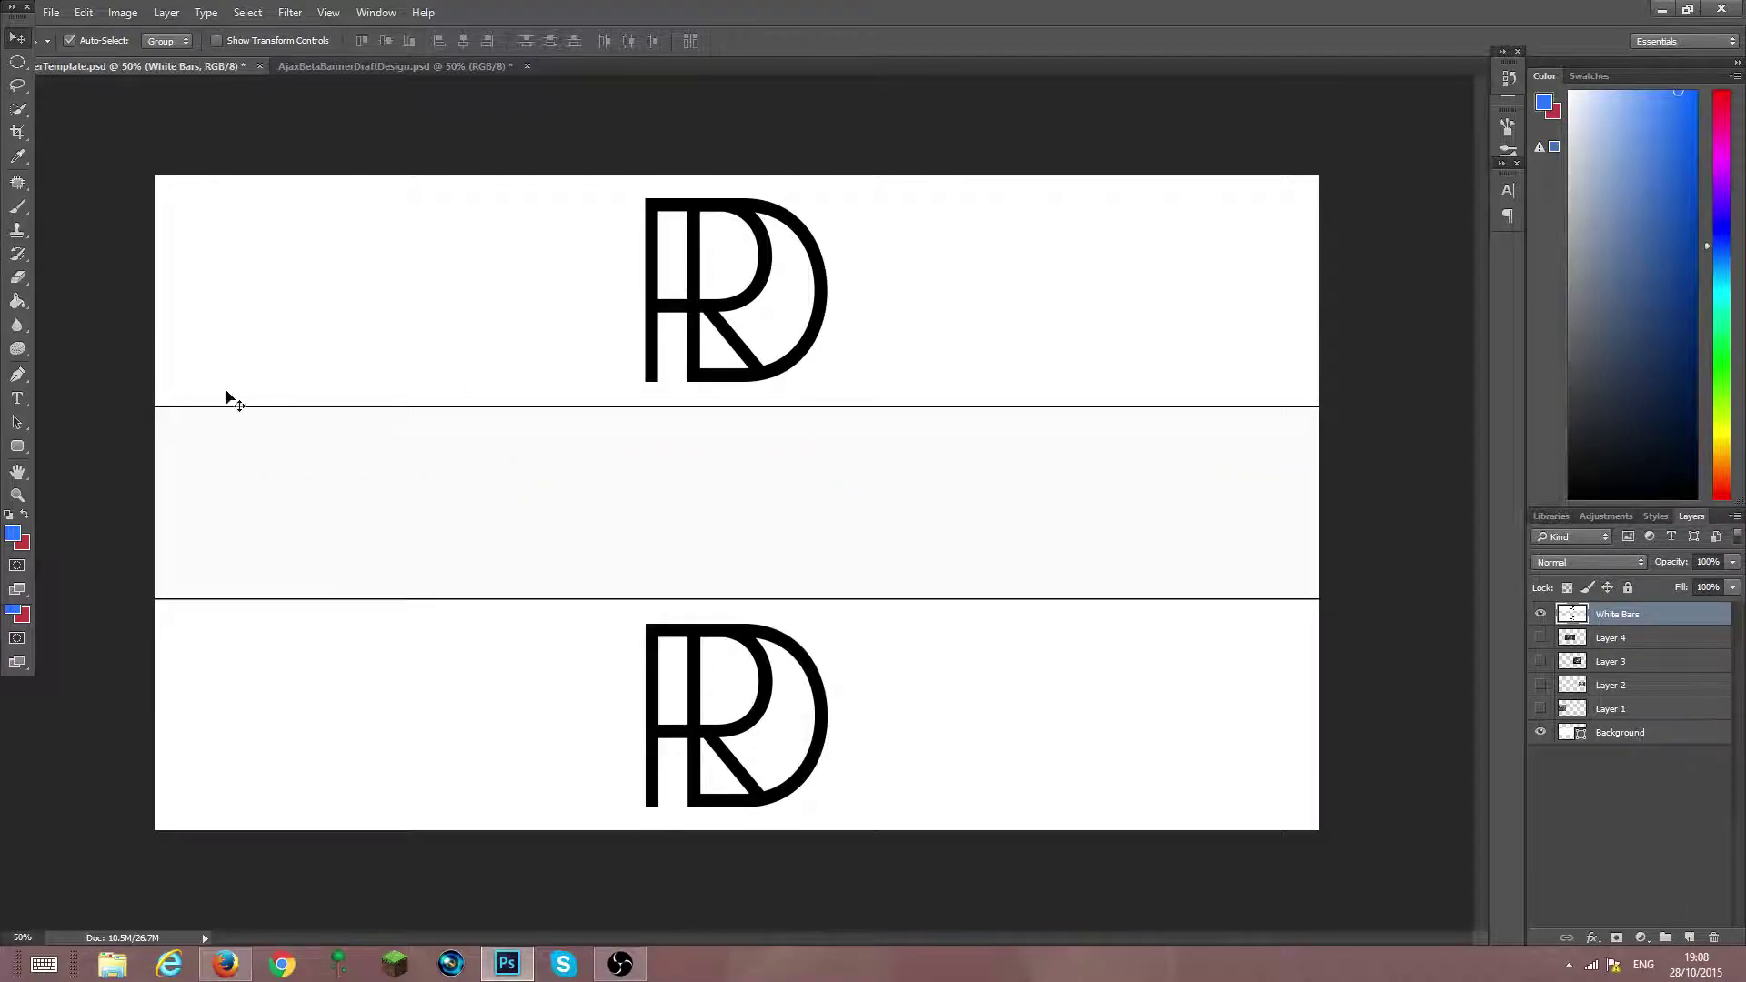
# Check the fill colour of the Background shape layer in the Color Picker
pyautogui.click(1664, 739)
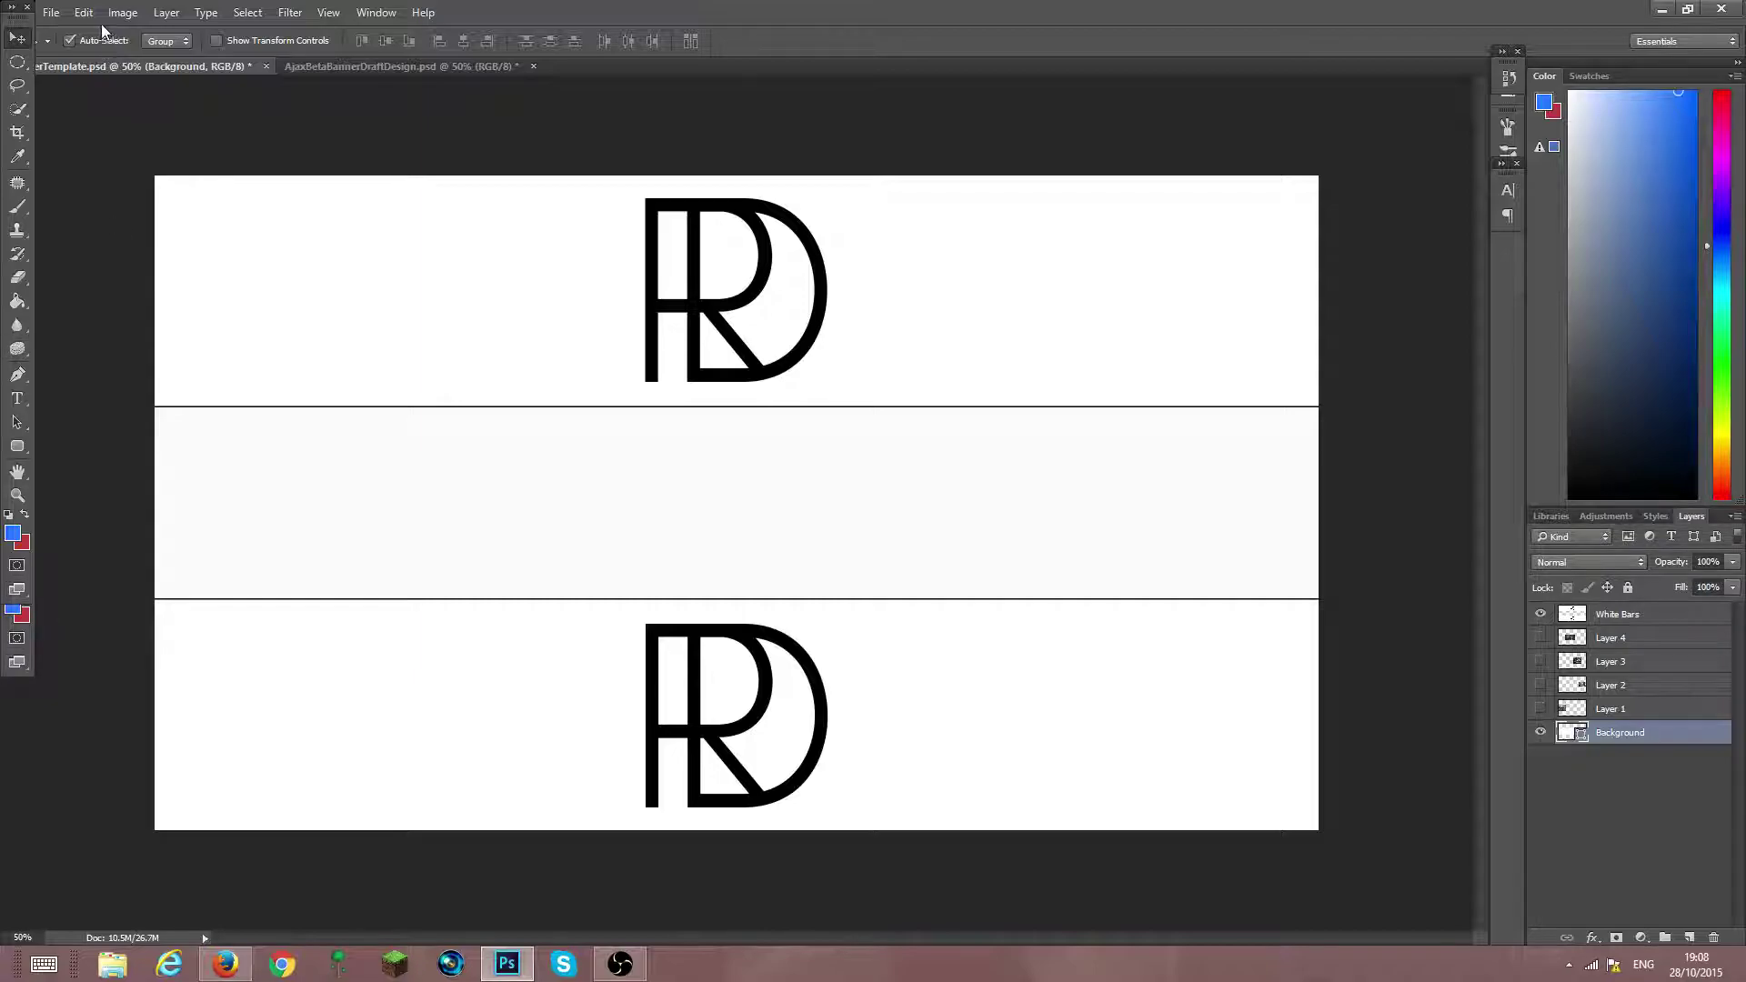
pyautogui.click(17, 446)
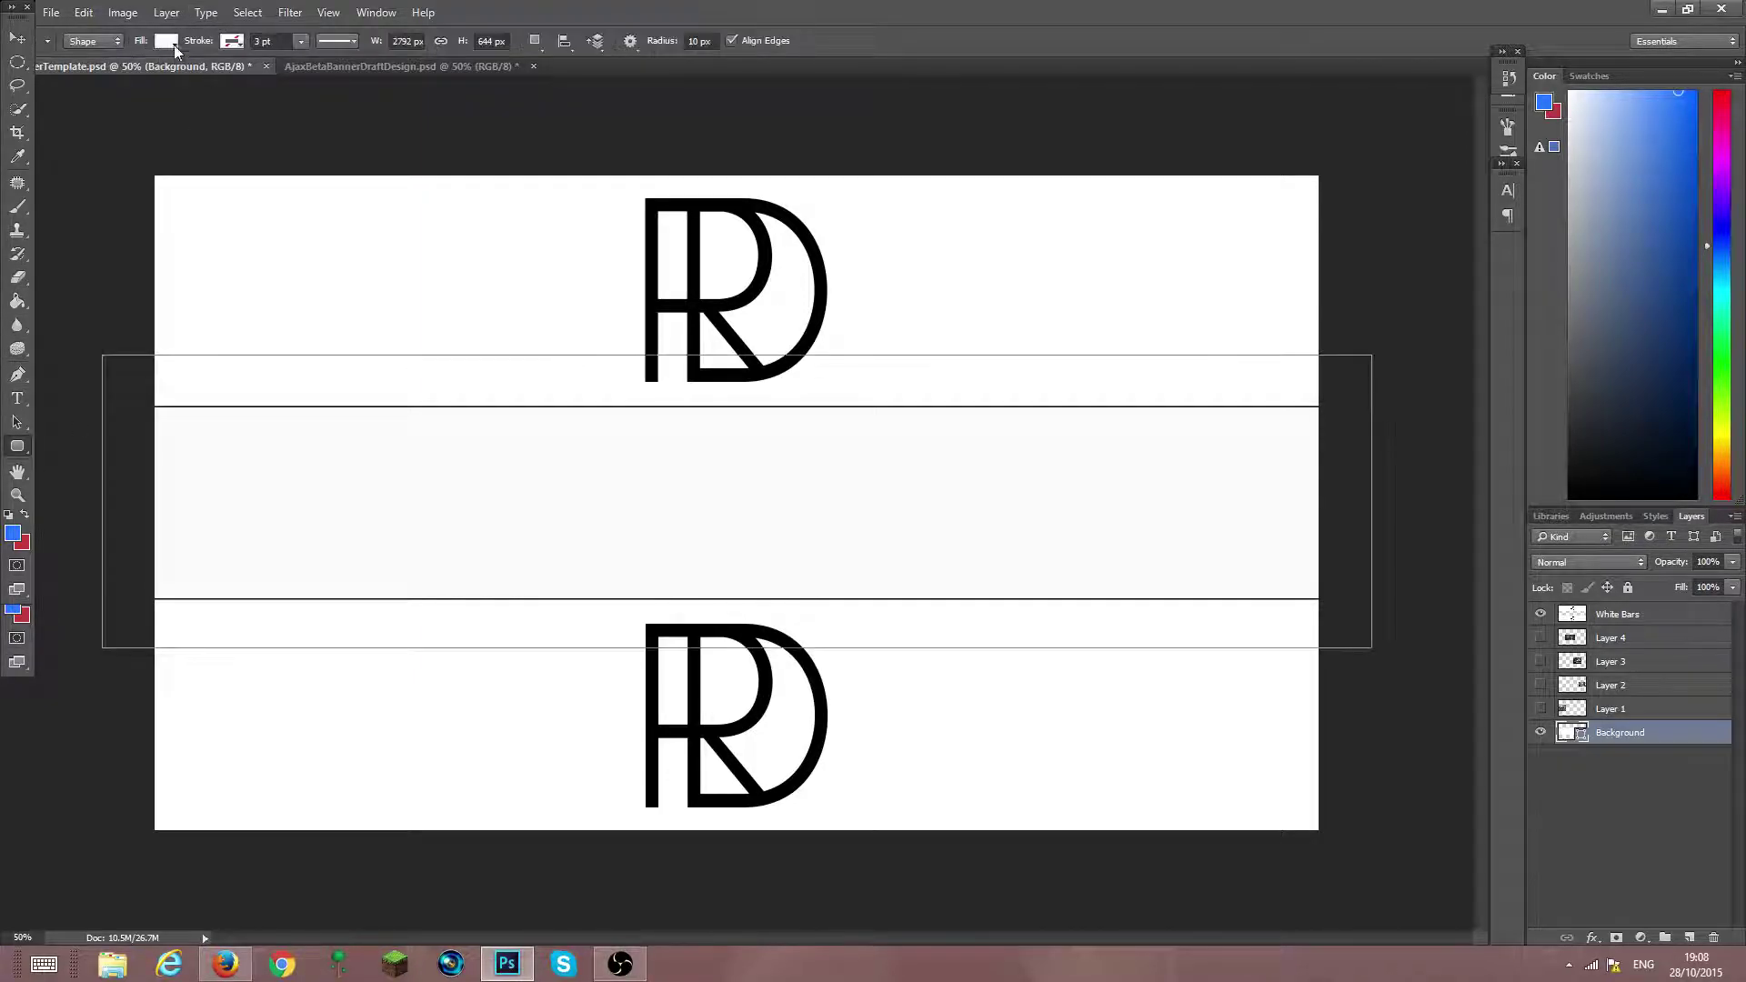
pyautogui.click(166, 41)
pyautogui.click(252, 76)
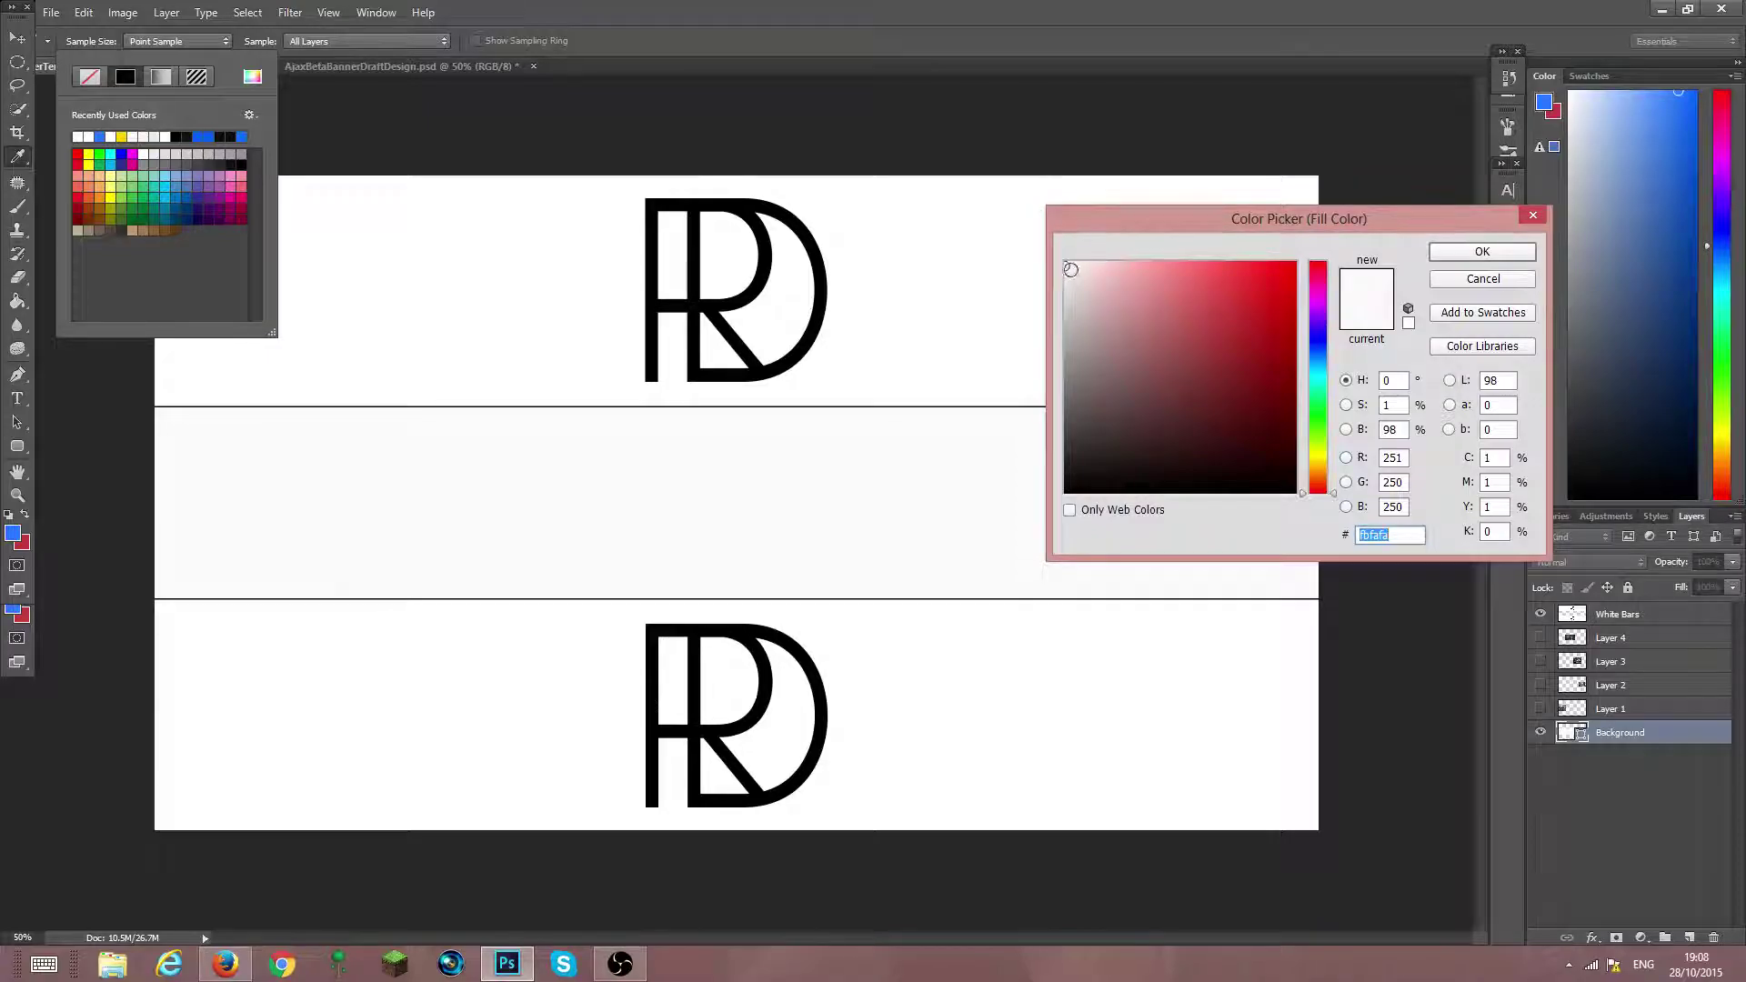
pyautogui.click(1449, 254)
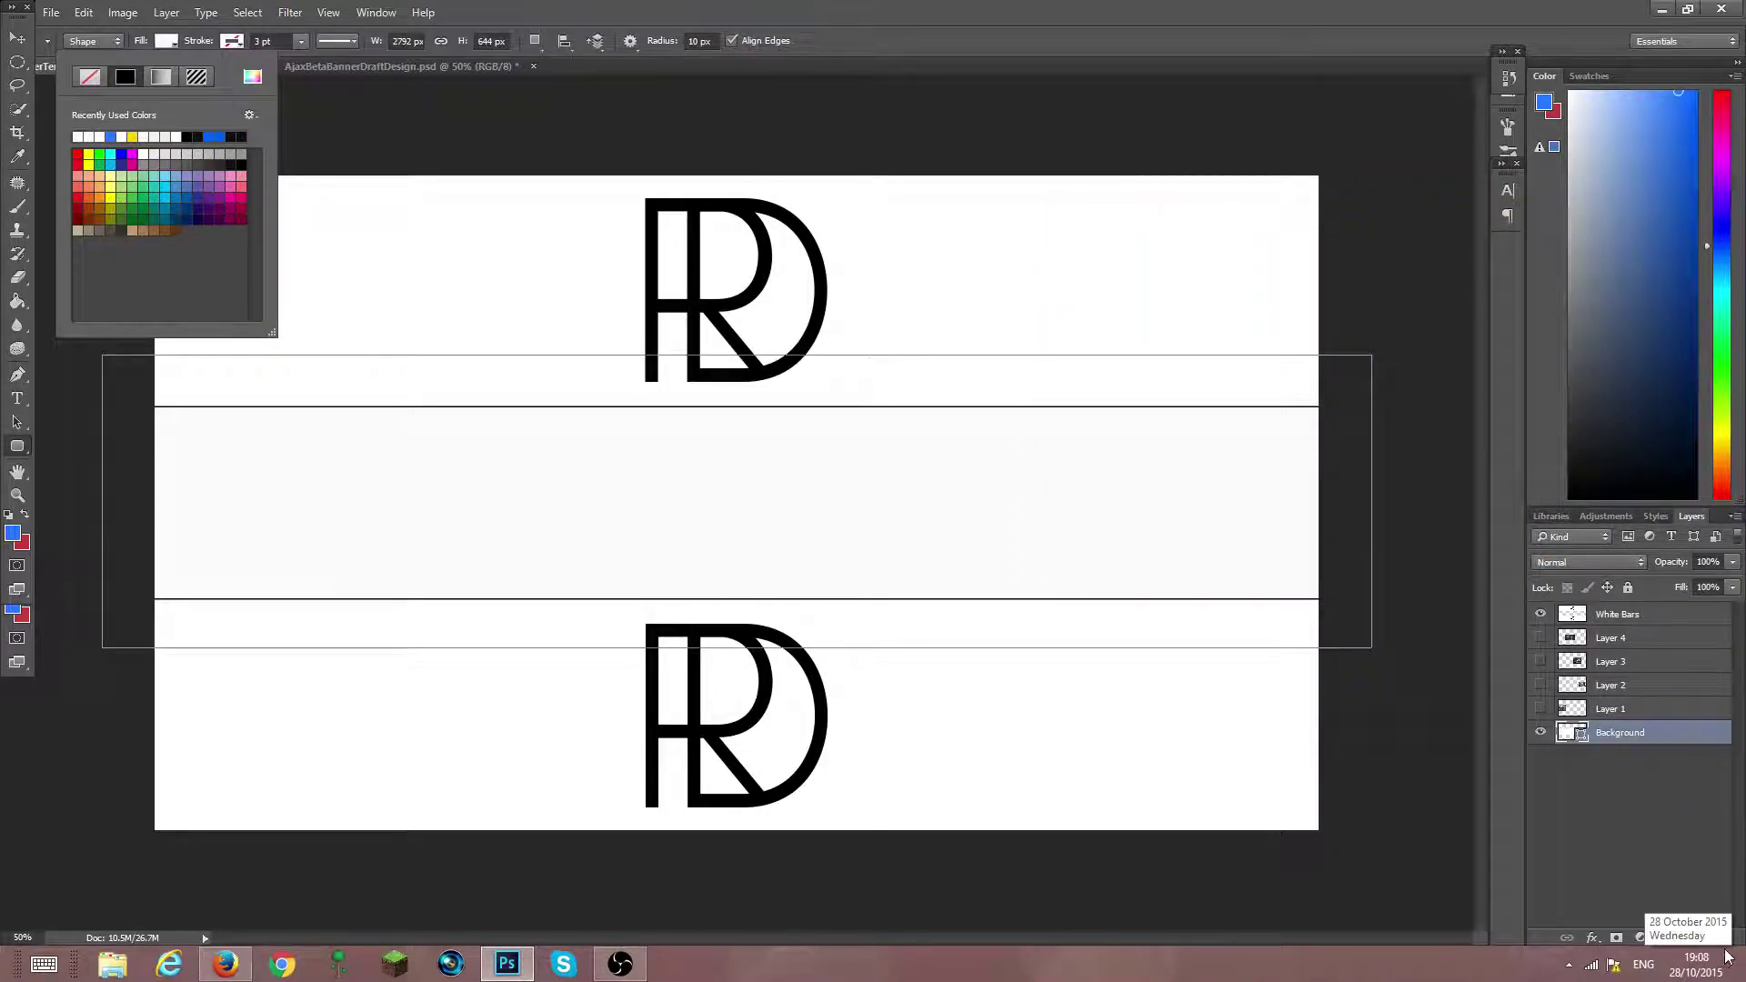
pyautogui.click(1710, 818)
pyautogui.click(1683, 838)
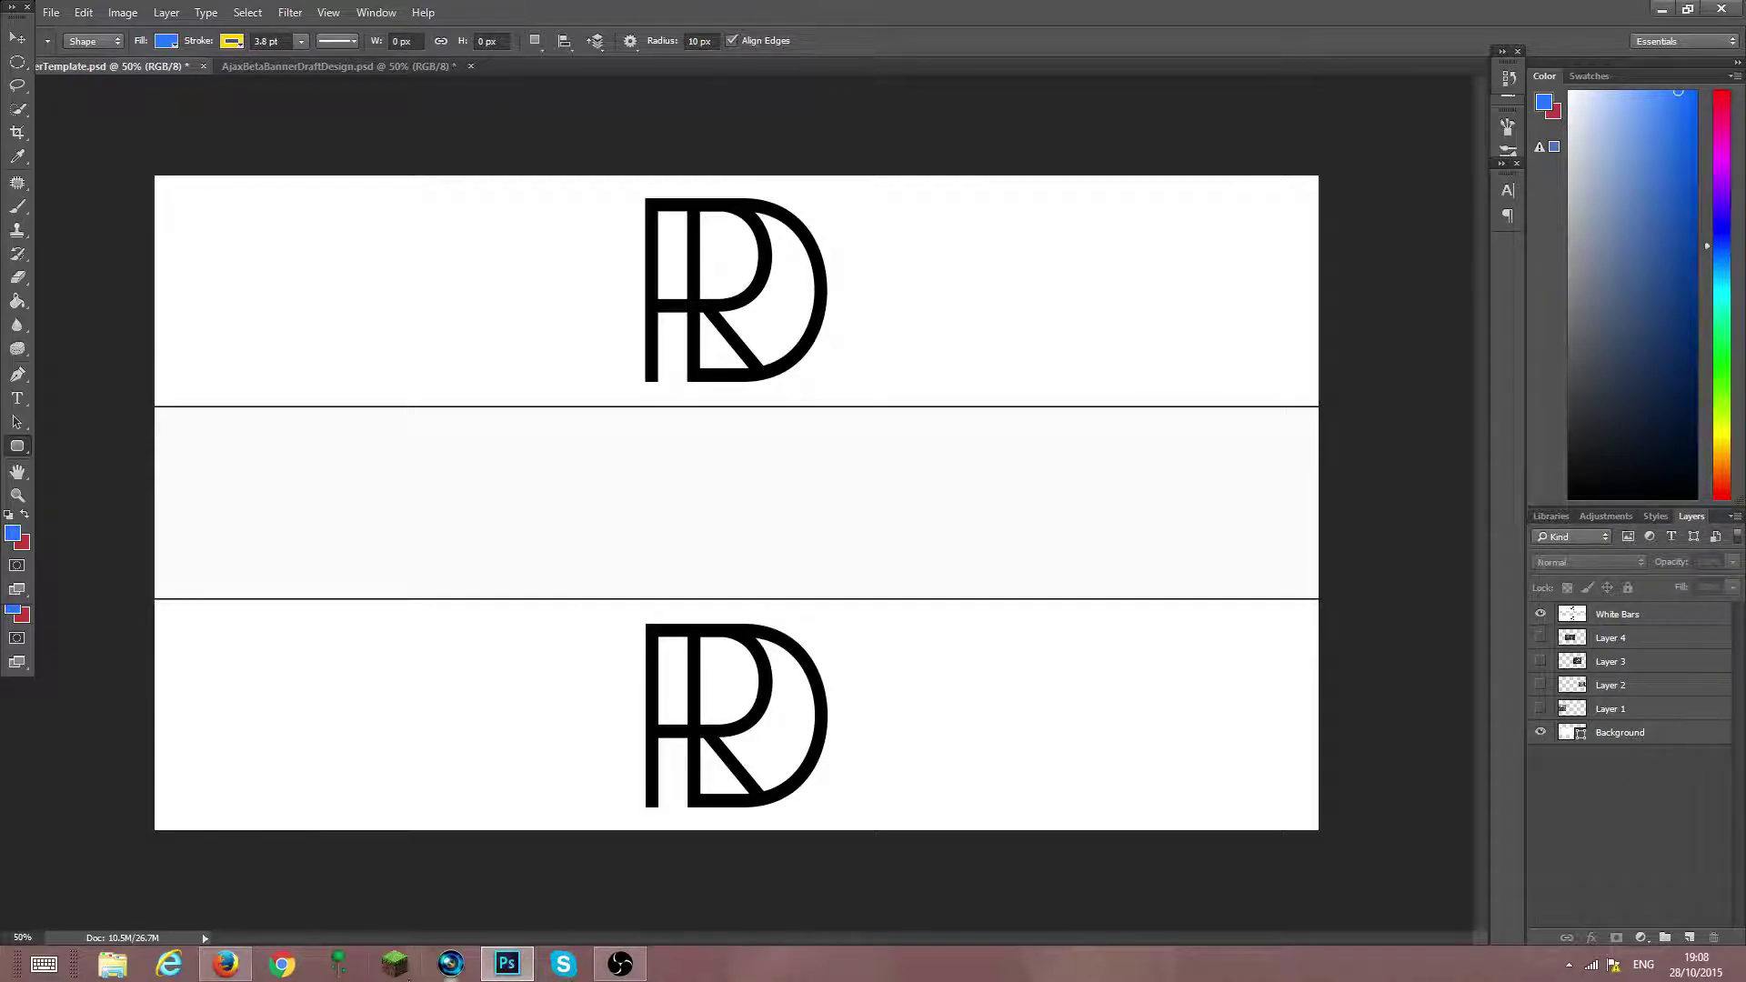
pyautogui.click(226, 964)
pyautogui.scroll(1, 543, 314)
pyautogui.scroll(3, 543, 314)
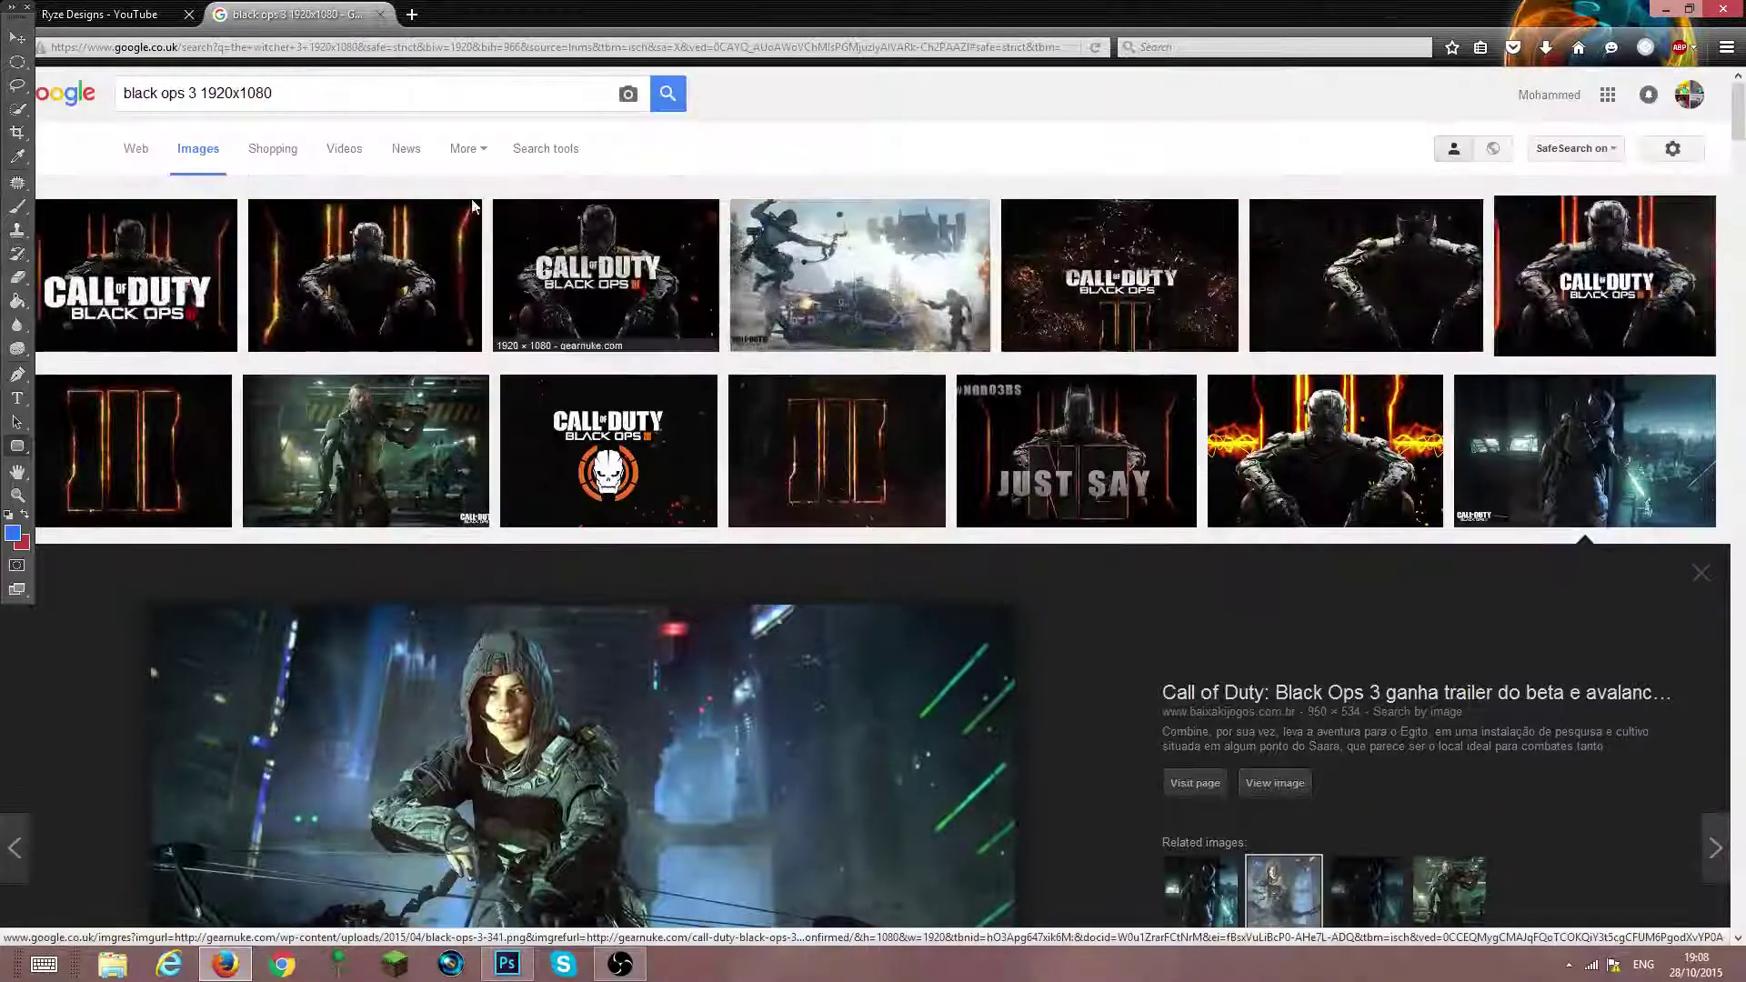
pyautogui.tripleClick(329, 93)
pyautogui.press('BackSpace')
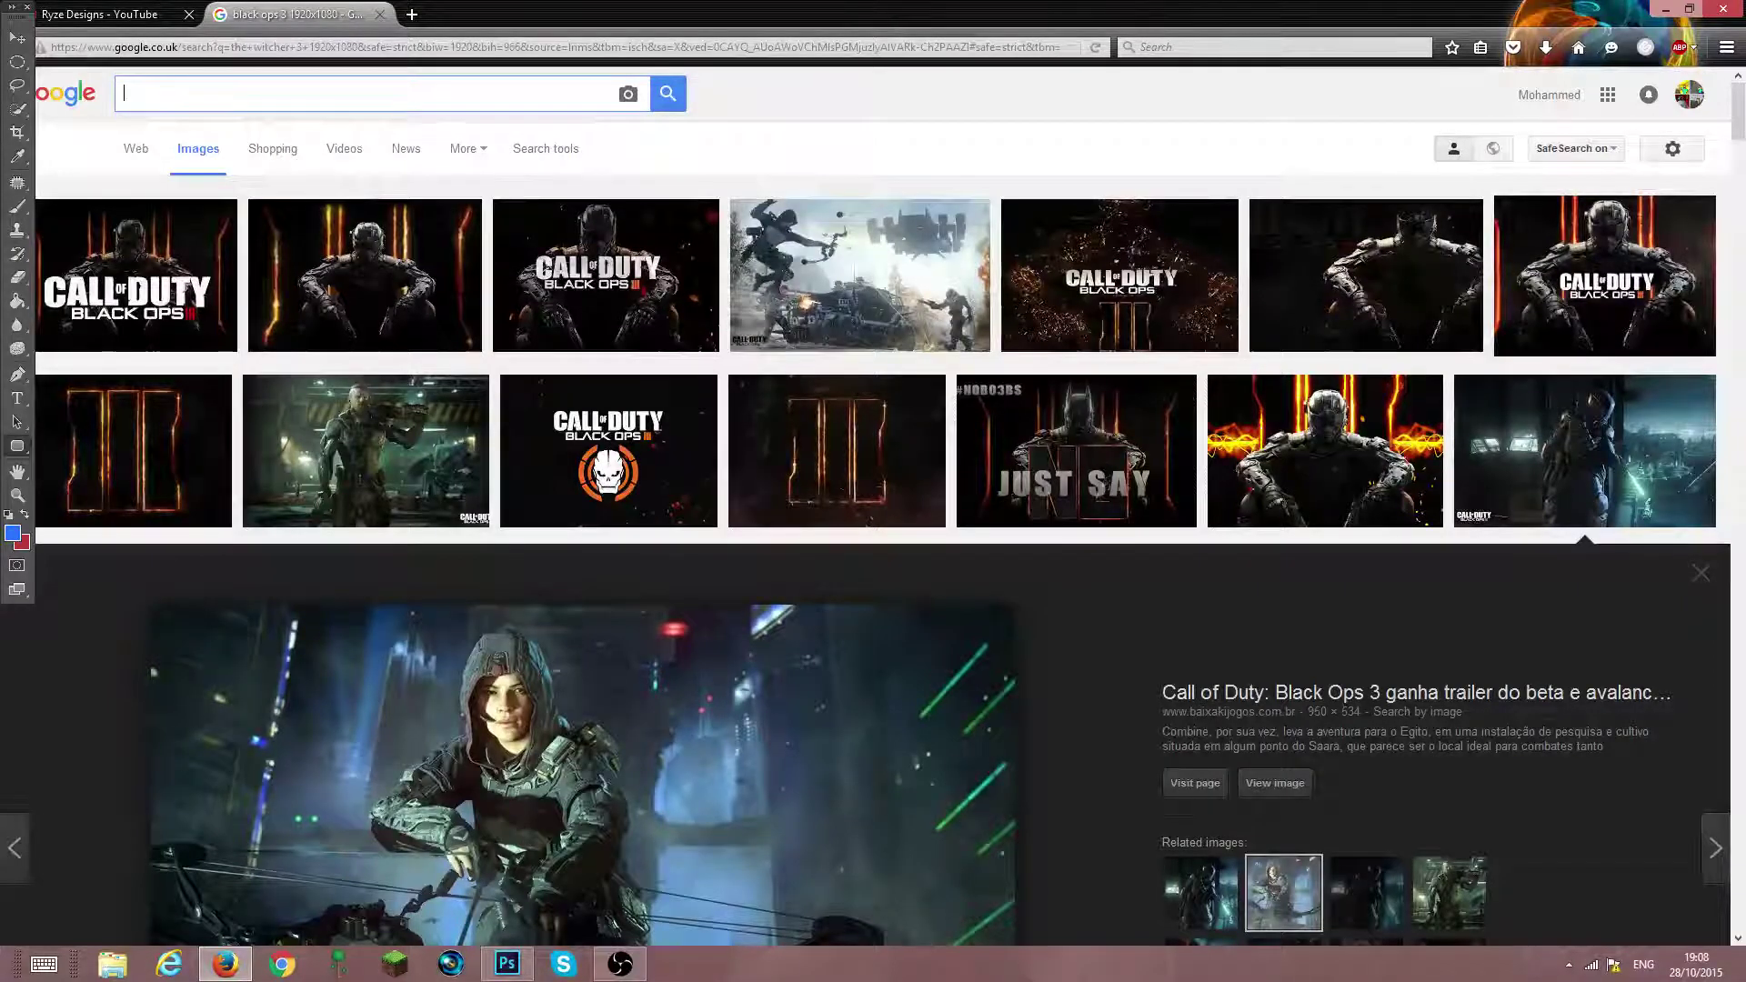
pyautogui.write('1920')
pyautogui.press('BackSpace')
pyautogui.press('BackSpace')
pyautogui.press('BackSpace')
pyautogui.press('BackSpace')
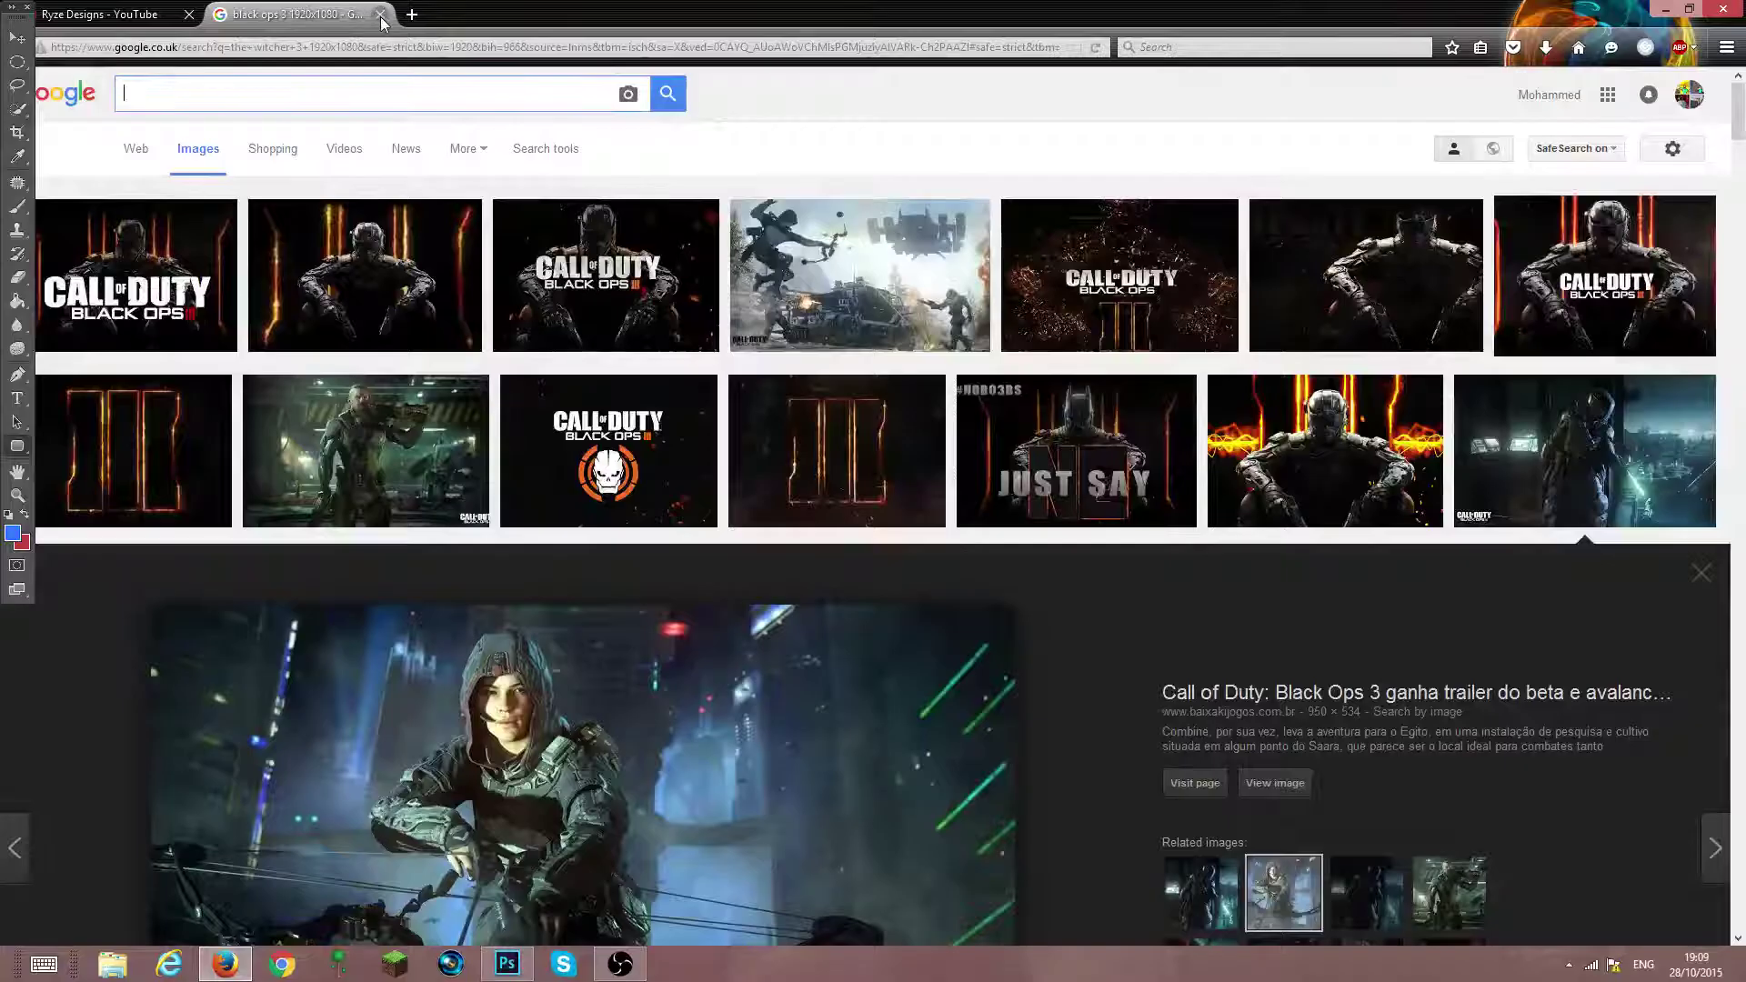
pyautogui.click(380, 14)
pyautogui.click(518, 969)
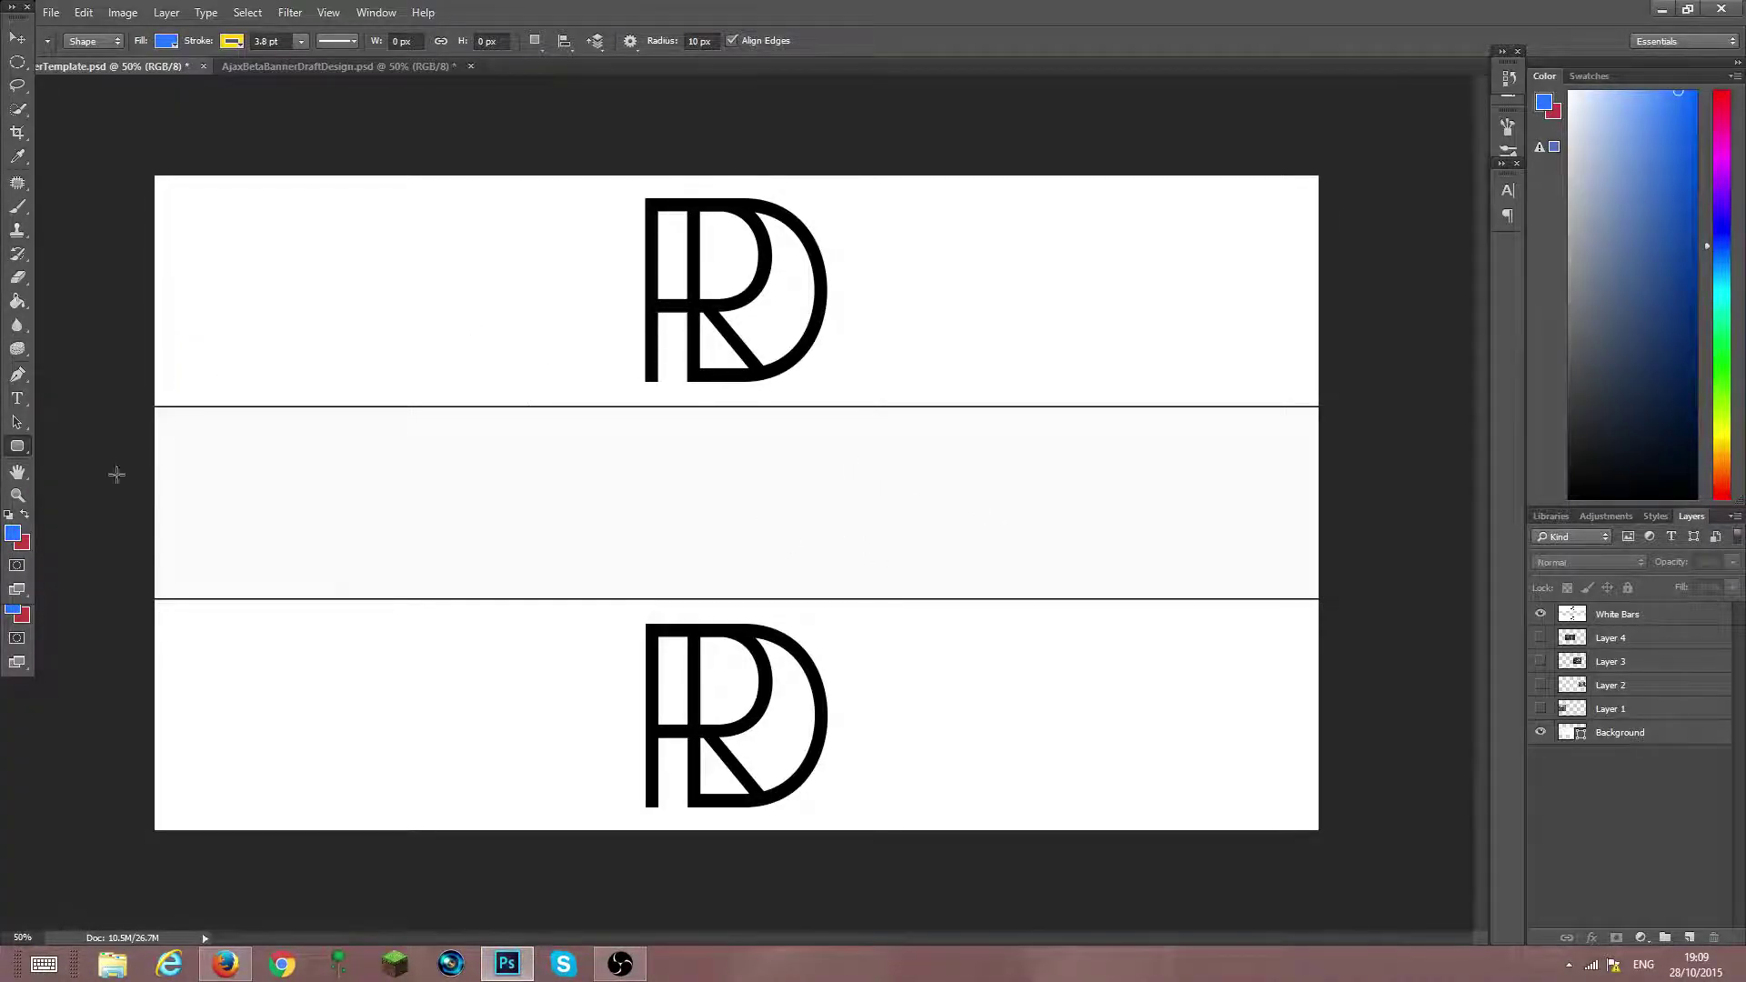
# Show Layer 4, Layer 3, Layer 2 and Layer 1 so the four game images fill the banner strip
pyautogui.click(1539, 637)
pyautogui.click(1540, 661)
pyautogui.click(1540, 688)
pyautogui.click(1541, 708)
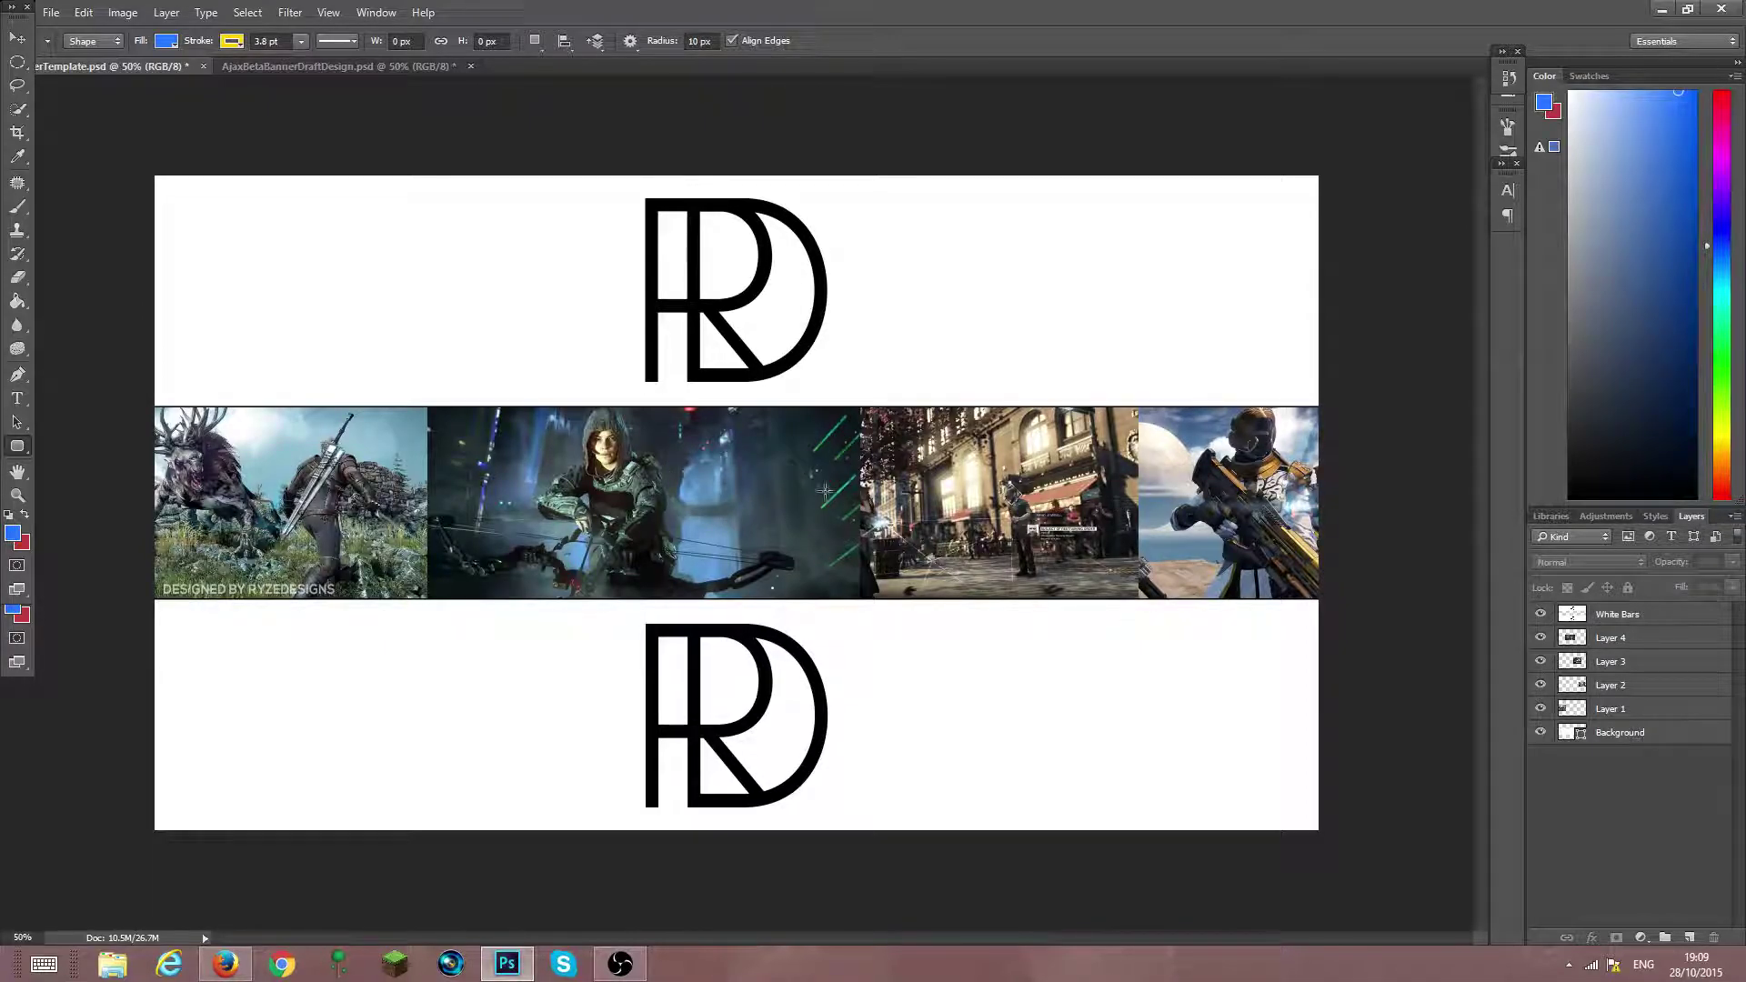
pyautogui.click(1624, 709)
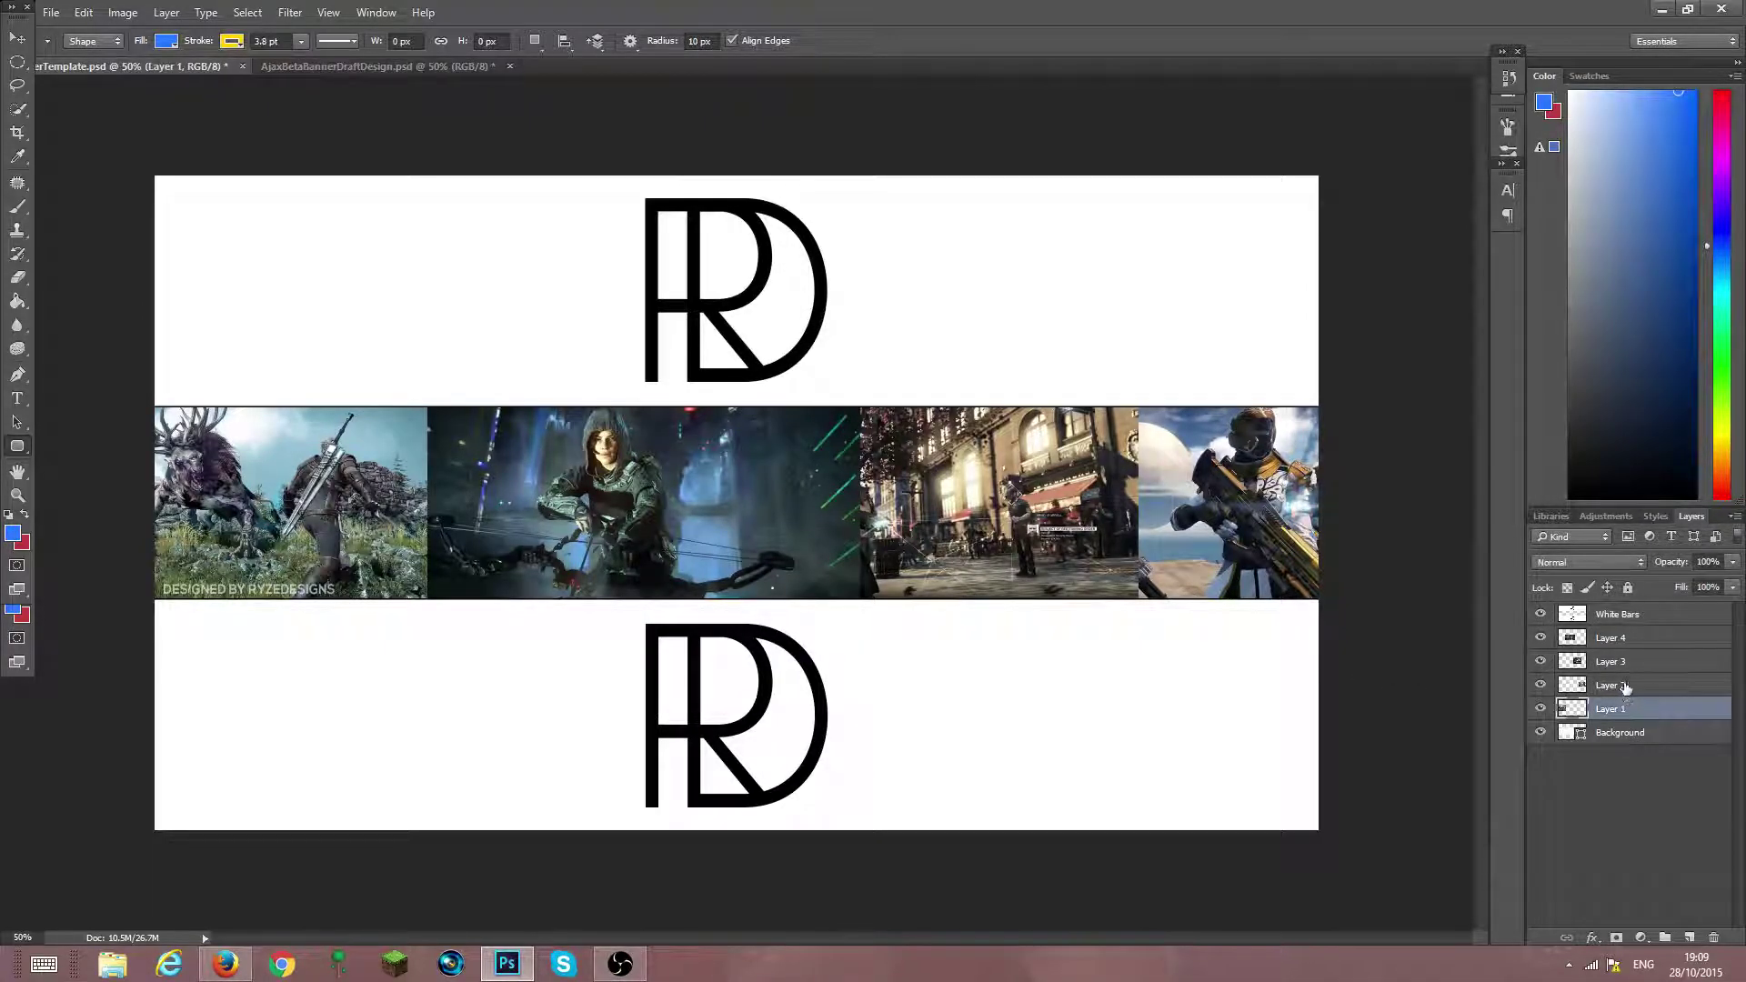
pyautogui.click(1619, 765)
pyautogui.click(1624, 642)
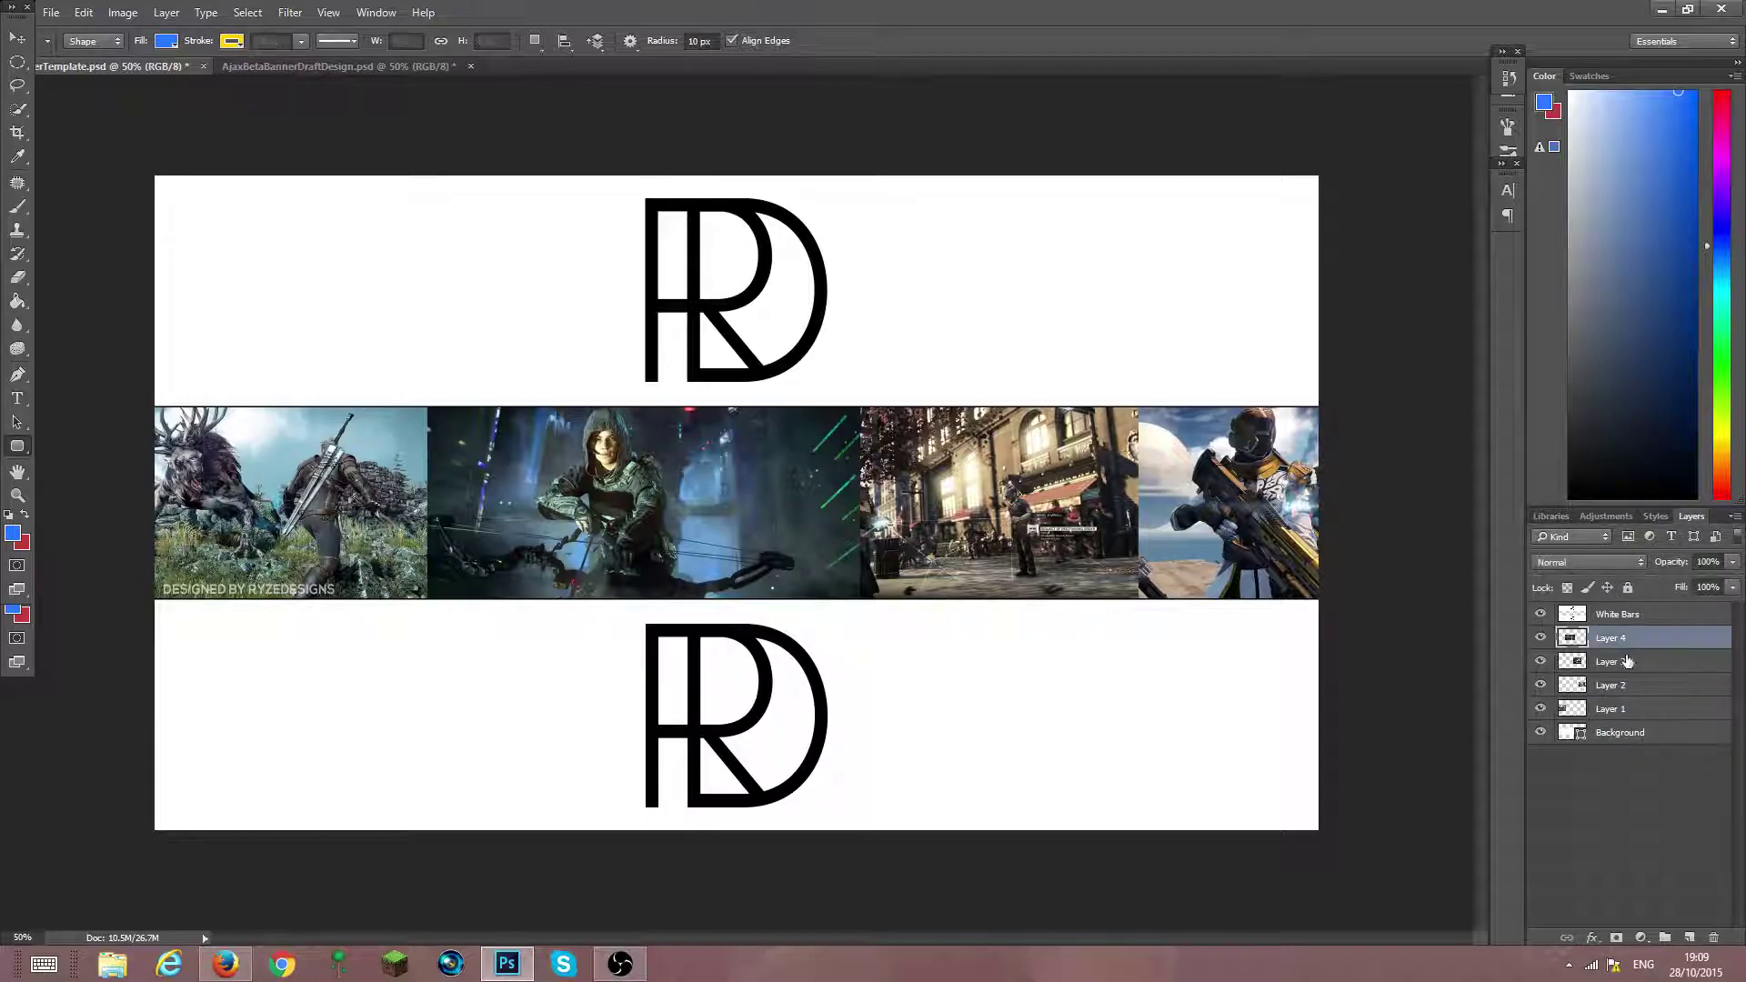
pyautogui.keyDown('shift'); pyautogui.click(1636, 711); pyautogui.keyUp('shift')
pyautogui.click(1640, 762)
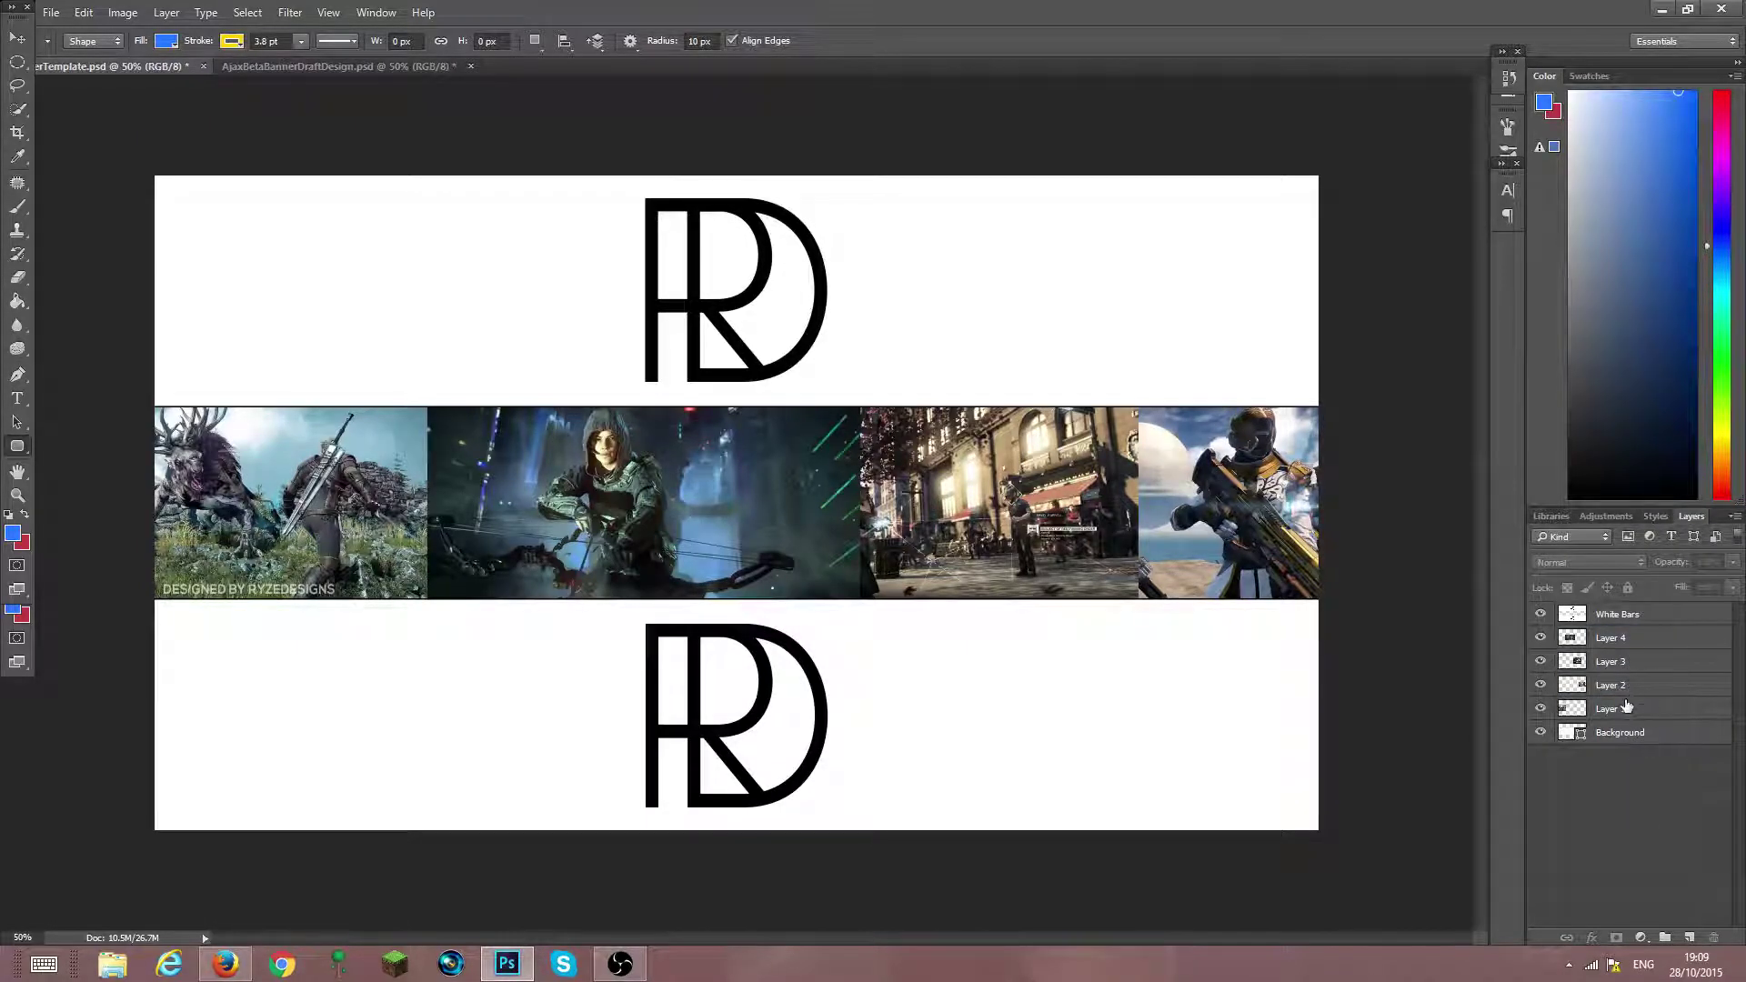
# Select Layer 1 and set the Eraser to a soft brush of 77 px
pyautogui.click(1628, 709)
pyautogui.click(17, 277)
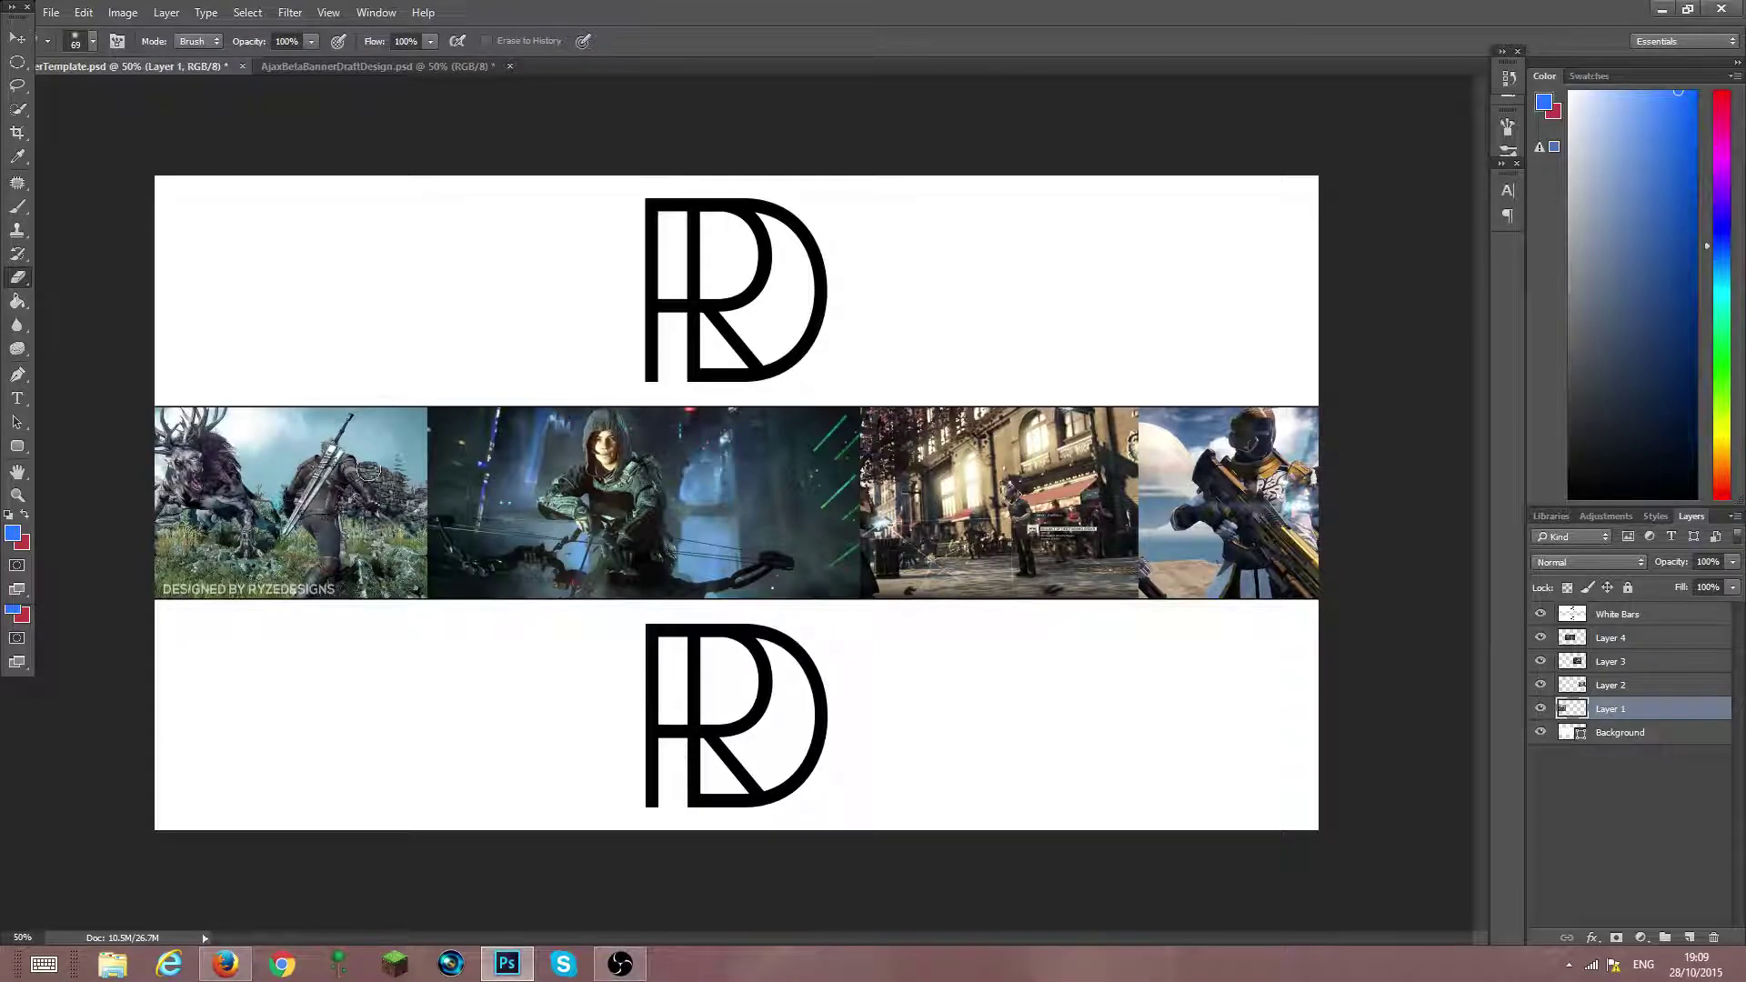
pyautogui.click(76, 40)
pyautogui.moveTo(138, 105); pyautogui.dragTo(145, 100)
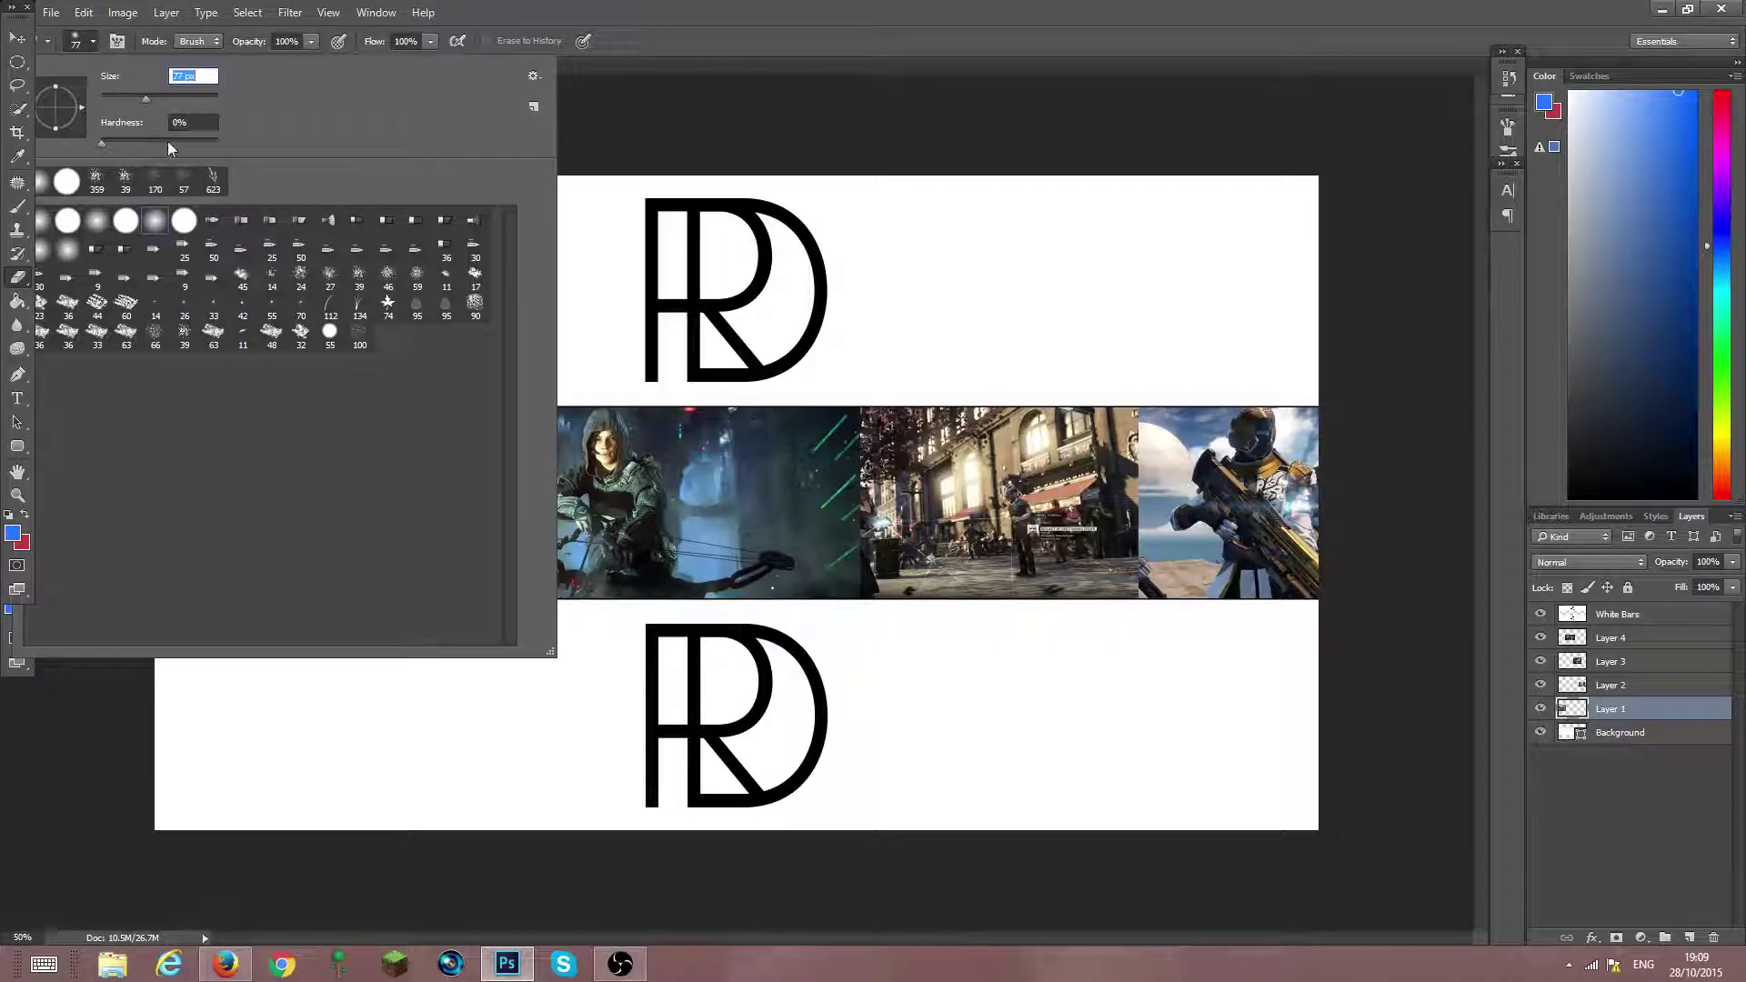
pyautogui.click(583, 5)
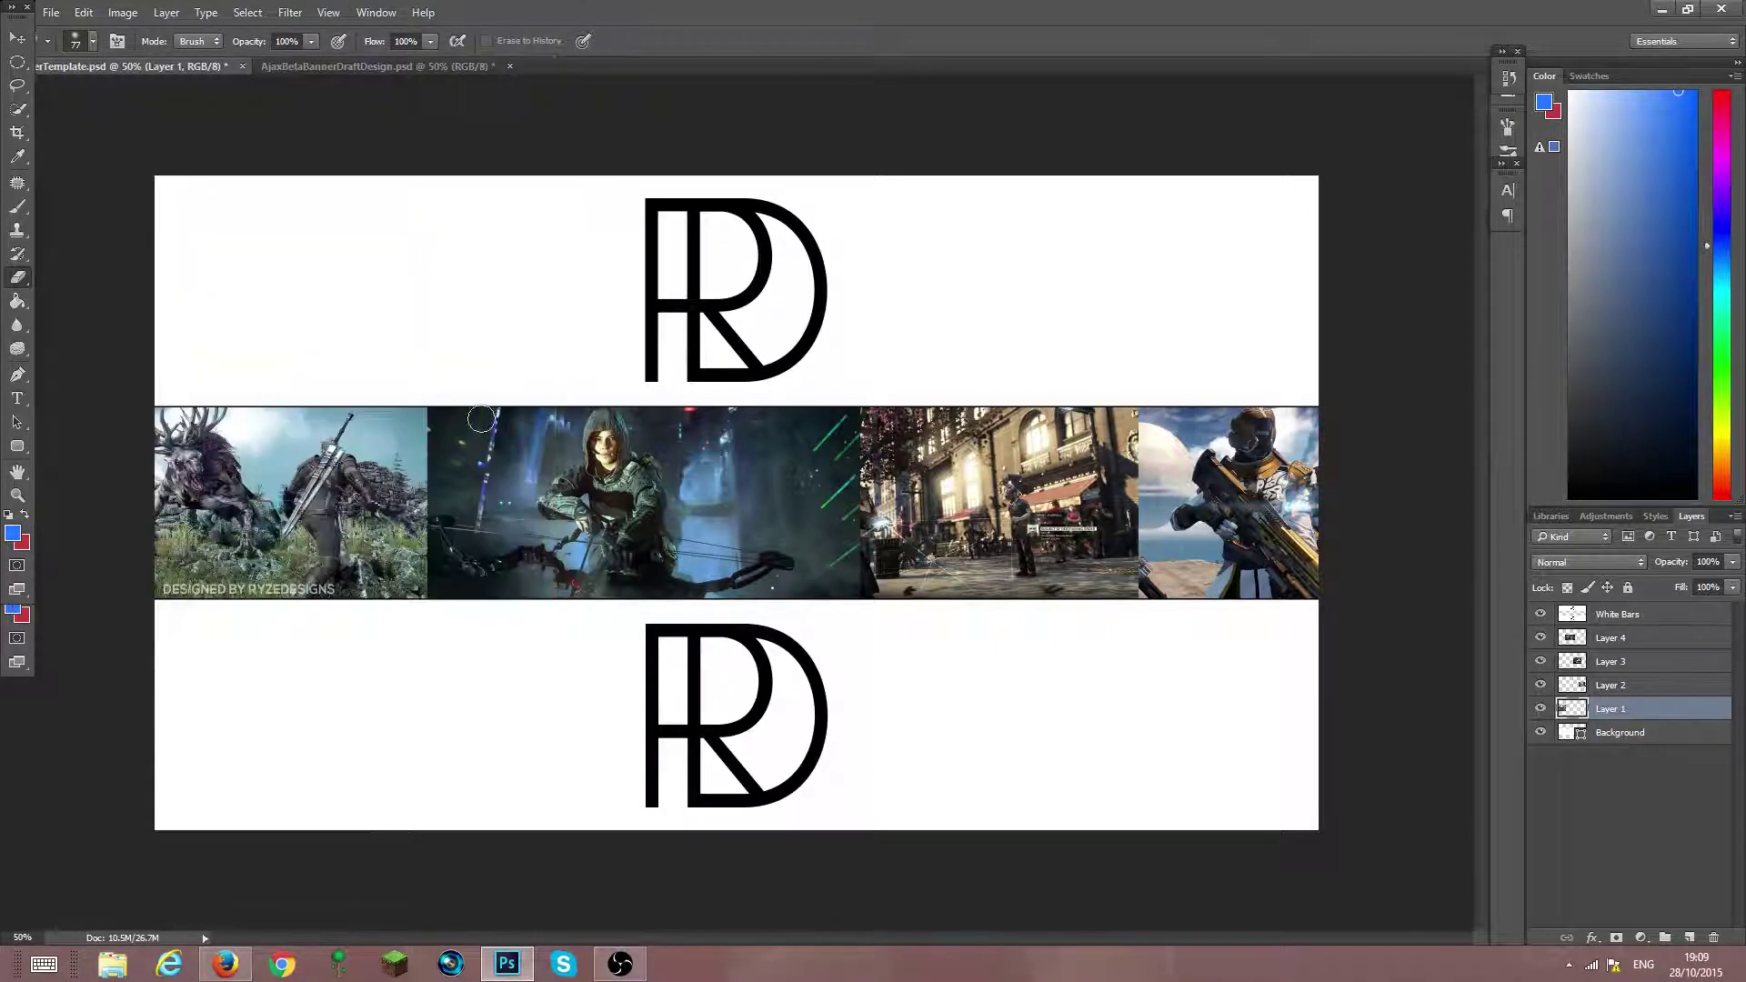
# Erase the left edge of the hooded archer image on Layer 4 to blend it into the neighbouring image
pyautogui.moveTo(429, 406); pyautogui.dragTo(430, 464)
pyautogui.hotkey('ctrl', 'z')
pyautogui.click(1636, 642)
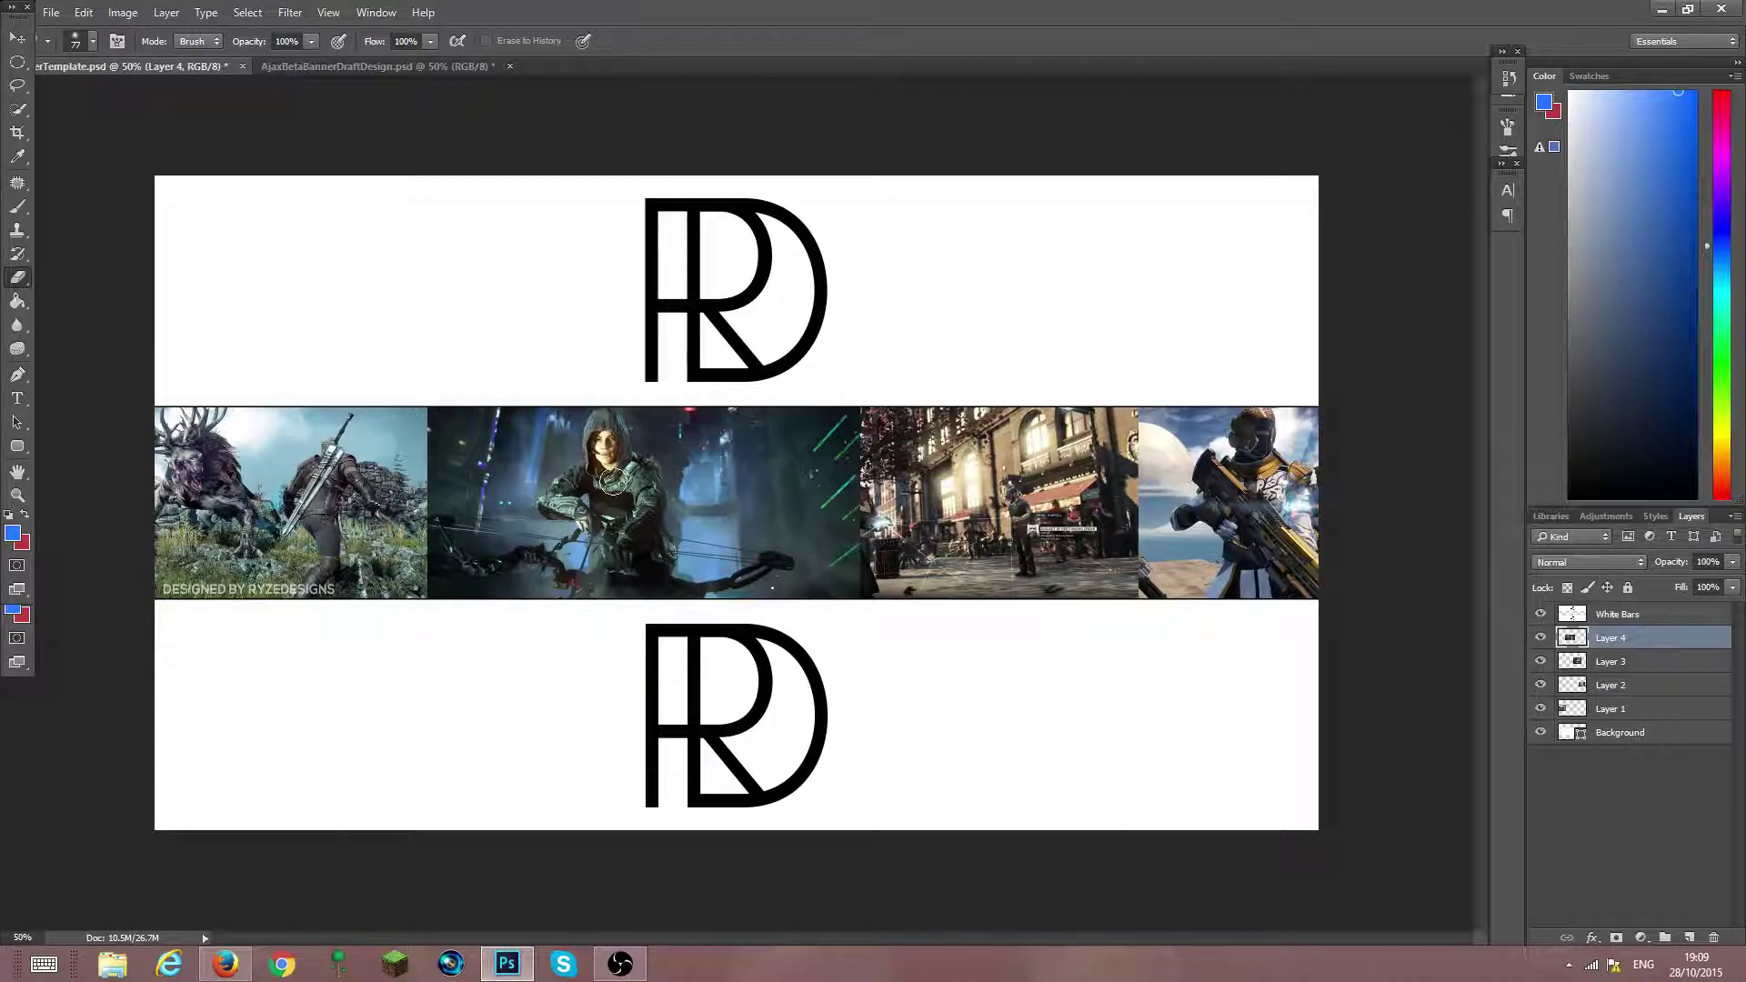
pyautogui.moveTo(441, 391); pyautogui.dragTo(425, 604)
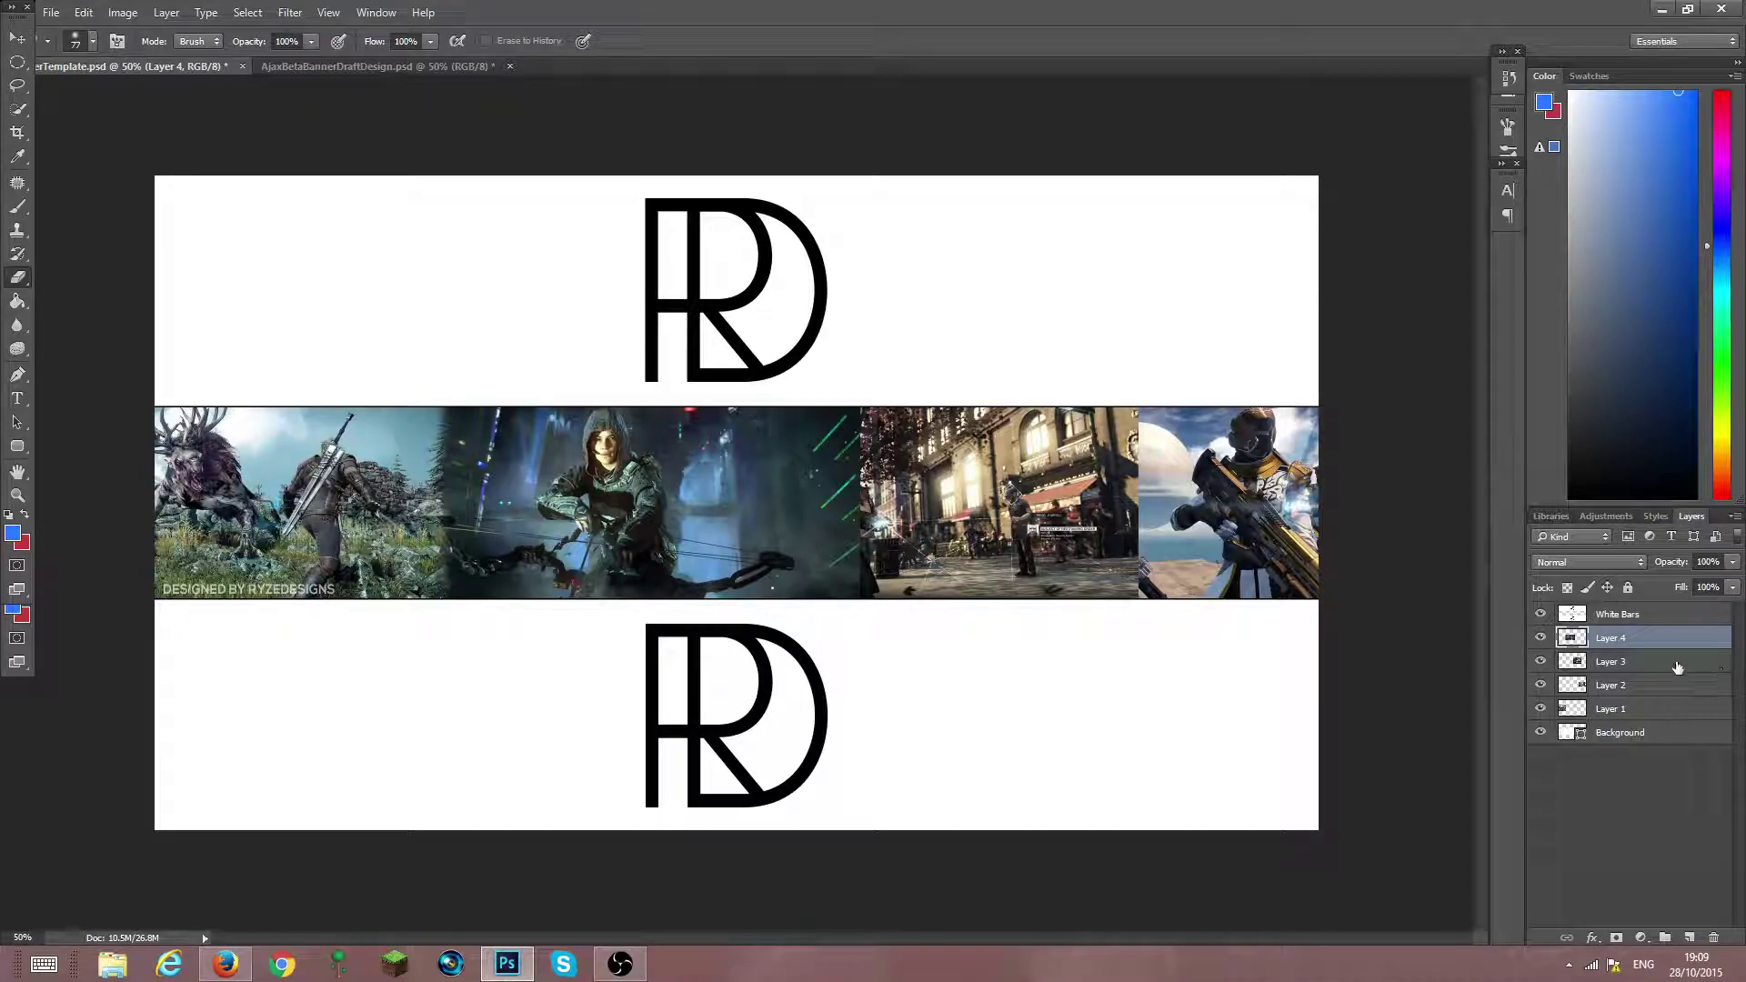
# Erase the right part of the archer image on Layer 4 to blend it into the street scene, undoing unsuitable strokes
pyautogui.moveTo(856, 395); pyautogui.dragTo(853, 587)
pyautogui.hotkey('ctrl', 'z')
pyautogui.moveTo(820, 391); pyautogui.dragTo(827, 582)
pyautogui.moveTo(819, 447); pyautogui.dragTo(818, 648)
pyautogui.moveTo(804, 415); pyautogui.dragTo(791, 628)
pyautogui.hotkey('ctrl', 'z')
pyautogui.moveTo(782, 407); pyautogui.dragTo(777, 562)
pyautogui.hotkey('ctrl', 'z')
pyautogui.moveTo(791, 399); pyautogui.dragTo(789, 601)
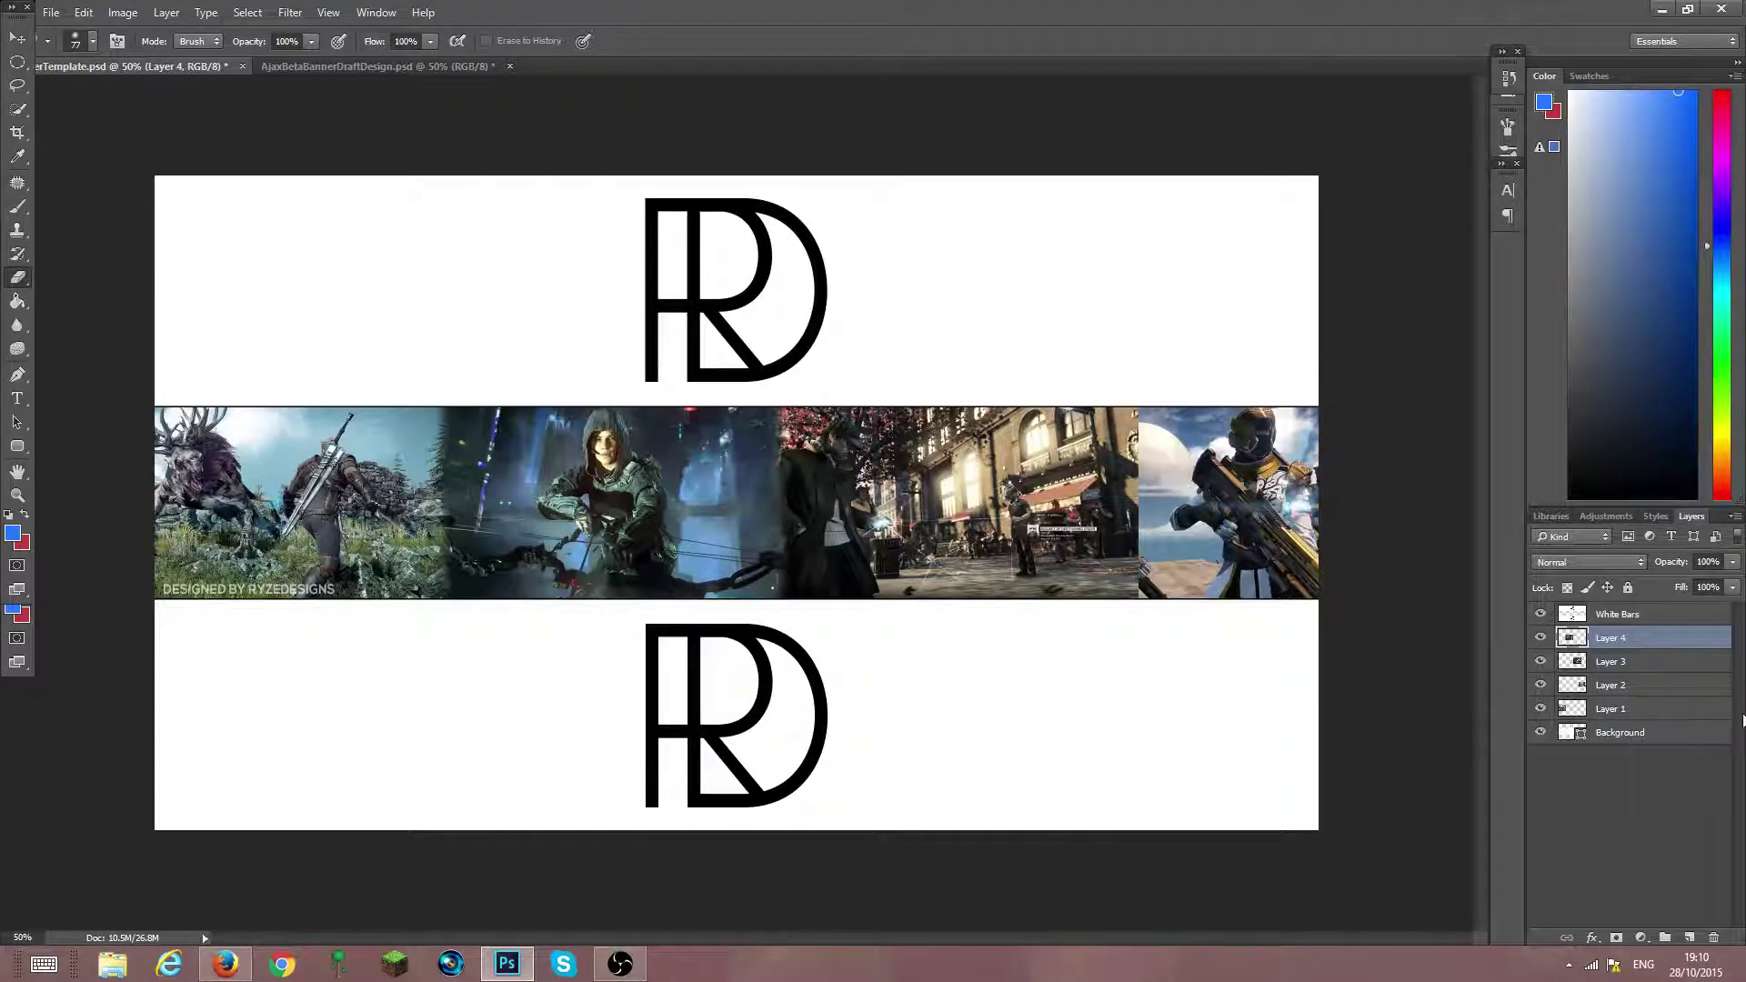
# Erase the right part of the street scene on Layer 3 to uncover the armoured soldier beneath it
pyautogui.click(1663, 664)
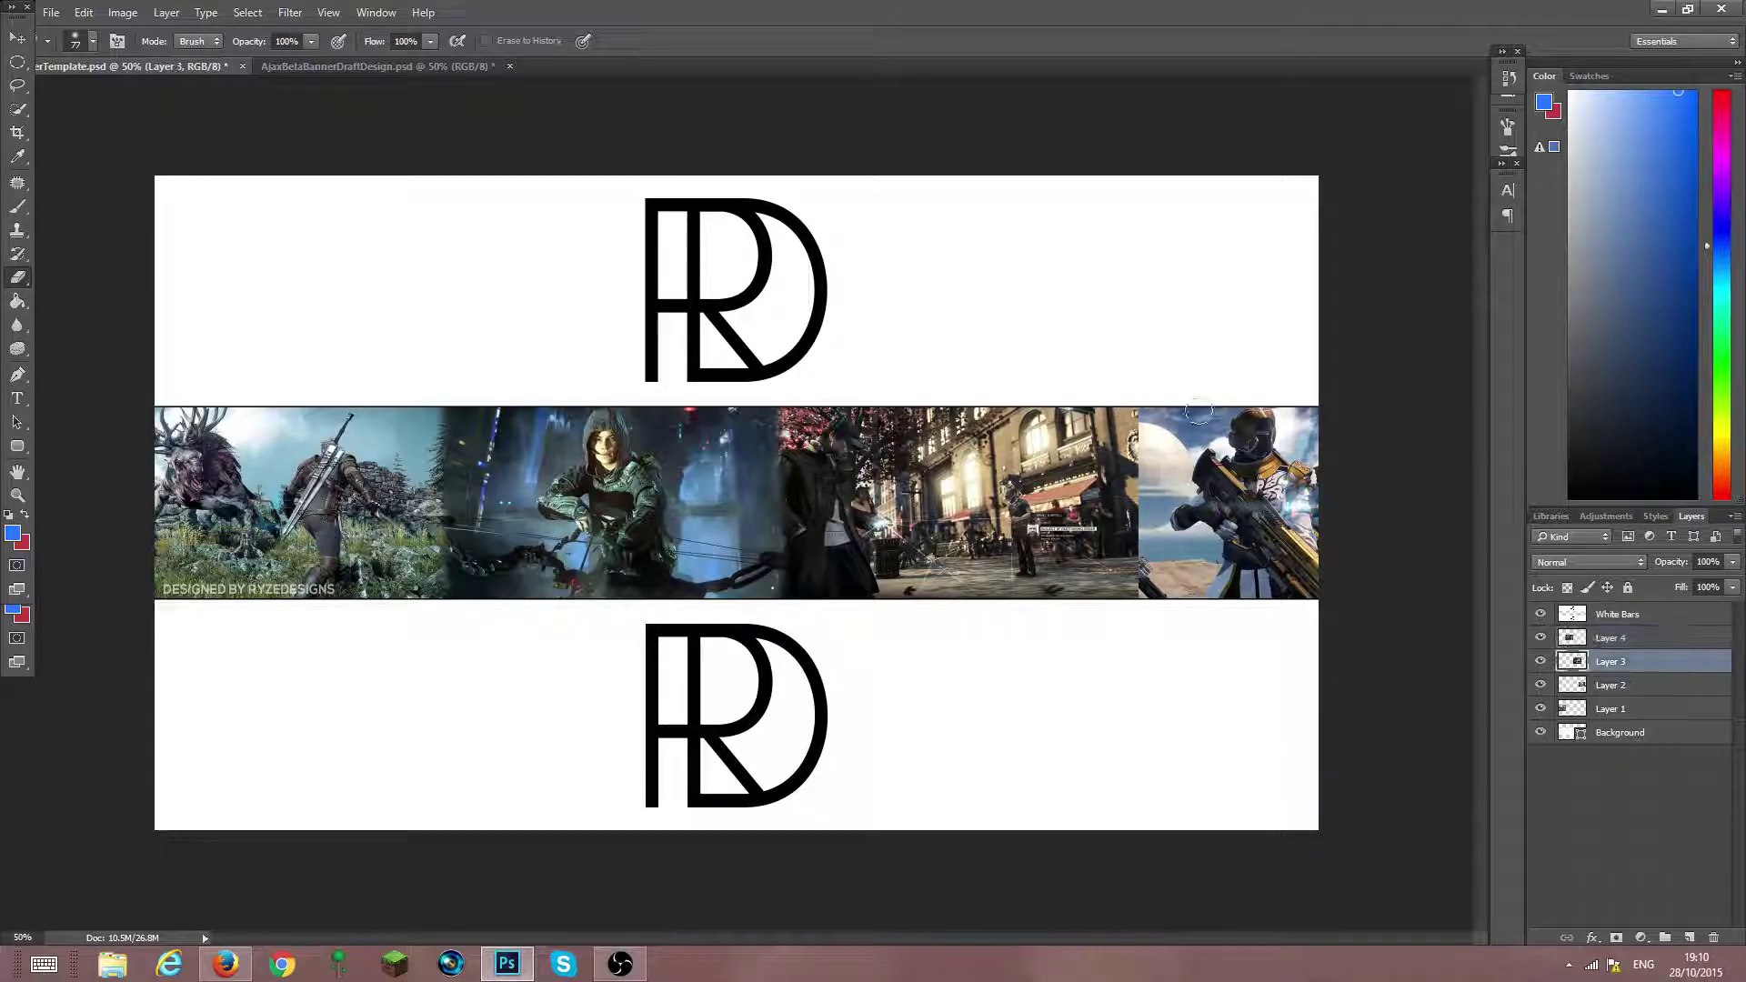
pyautogui.moveTo(1131, 390); pyautogui.dragTo(1122, 602)
pyautogui.moveTo(1069, 385); pyautogui.dragTo(1038, 703)
pyautogui.moveTo(1106, 369)
pyautogui.mouseDown()
pyautogui.moveTo(1083, 659)
pyautogui.moveTo(1130, 363)
pyautogui.moveTo(1133, 529)
pyautogui.mouseUp()
pyautogui.moveTo(1051, 387); pyautogui.dragTo(1028, 659)
pyautogui.moveTo(1037, 382); pyautogui.dragTo(1032, 615)
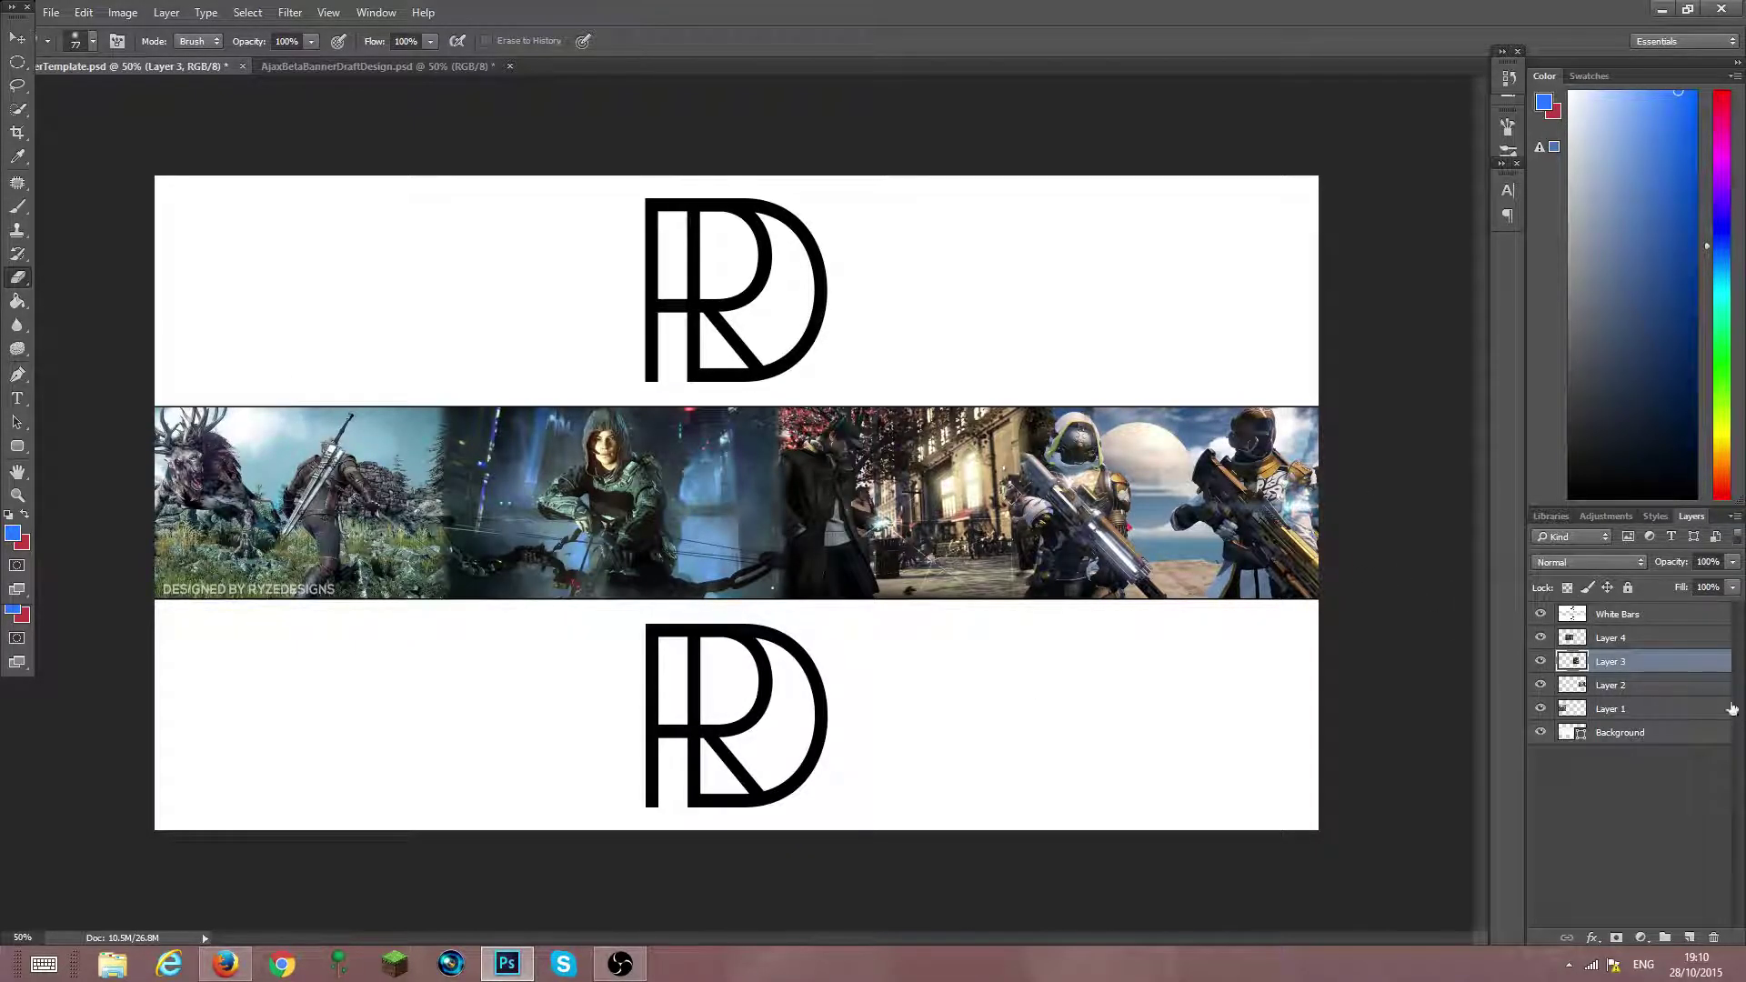
# Merge Layer 1 through Layer 4 into a single layer
pyautogui.click(1649, 711)
pyautogui.keyDown('shift'); pyautogui.click(1645, 647); pyautogui.keyUp('shift')
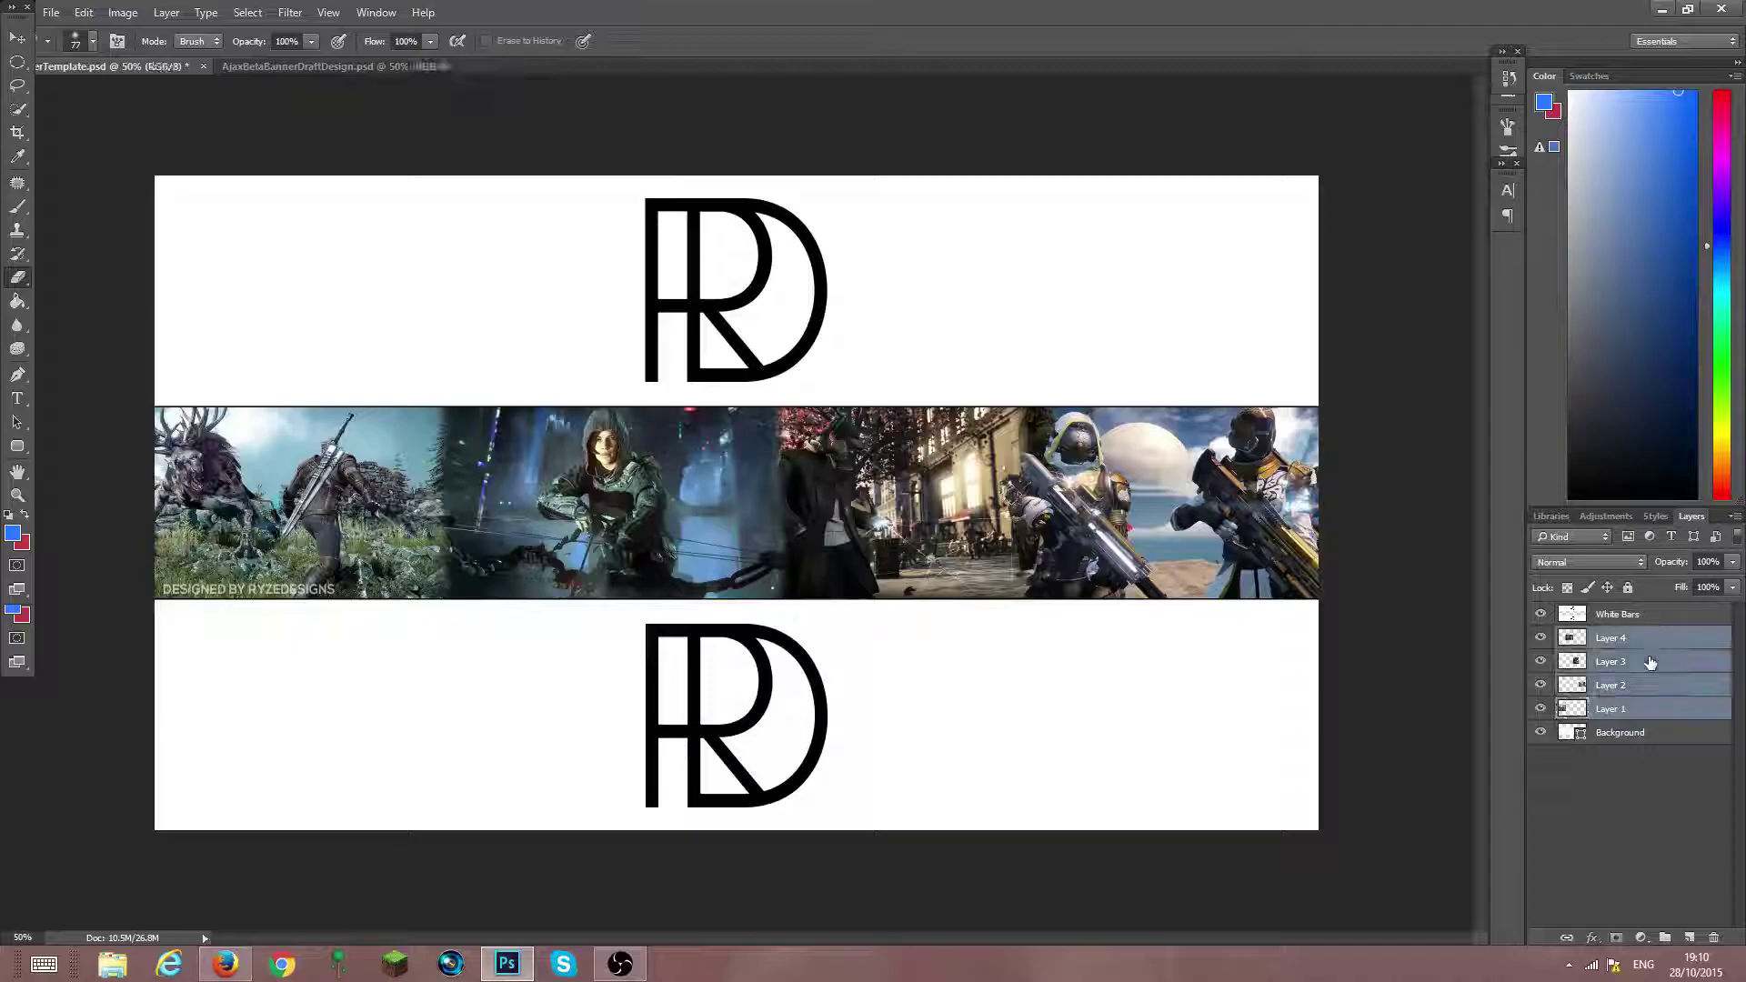
pyautogui.click(1642, 718)
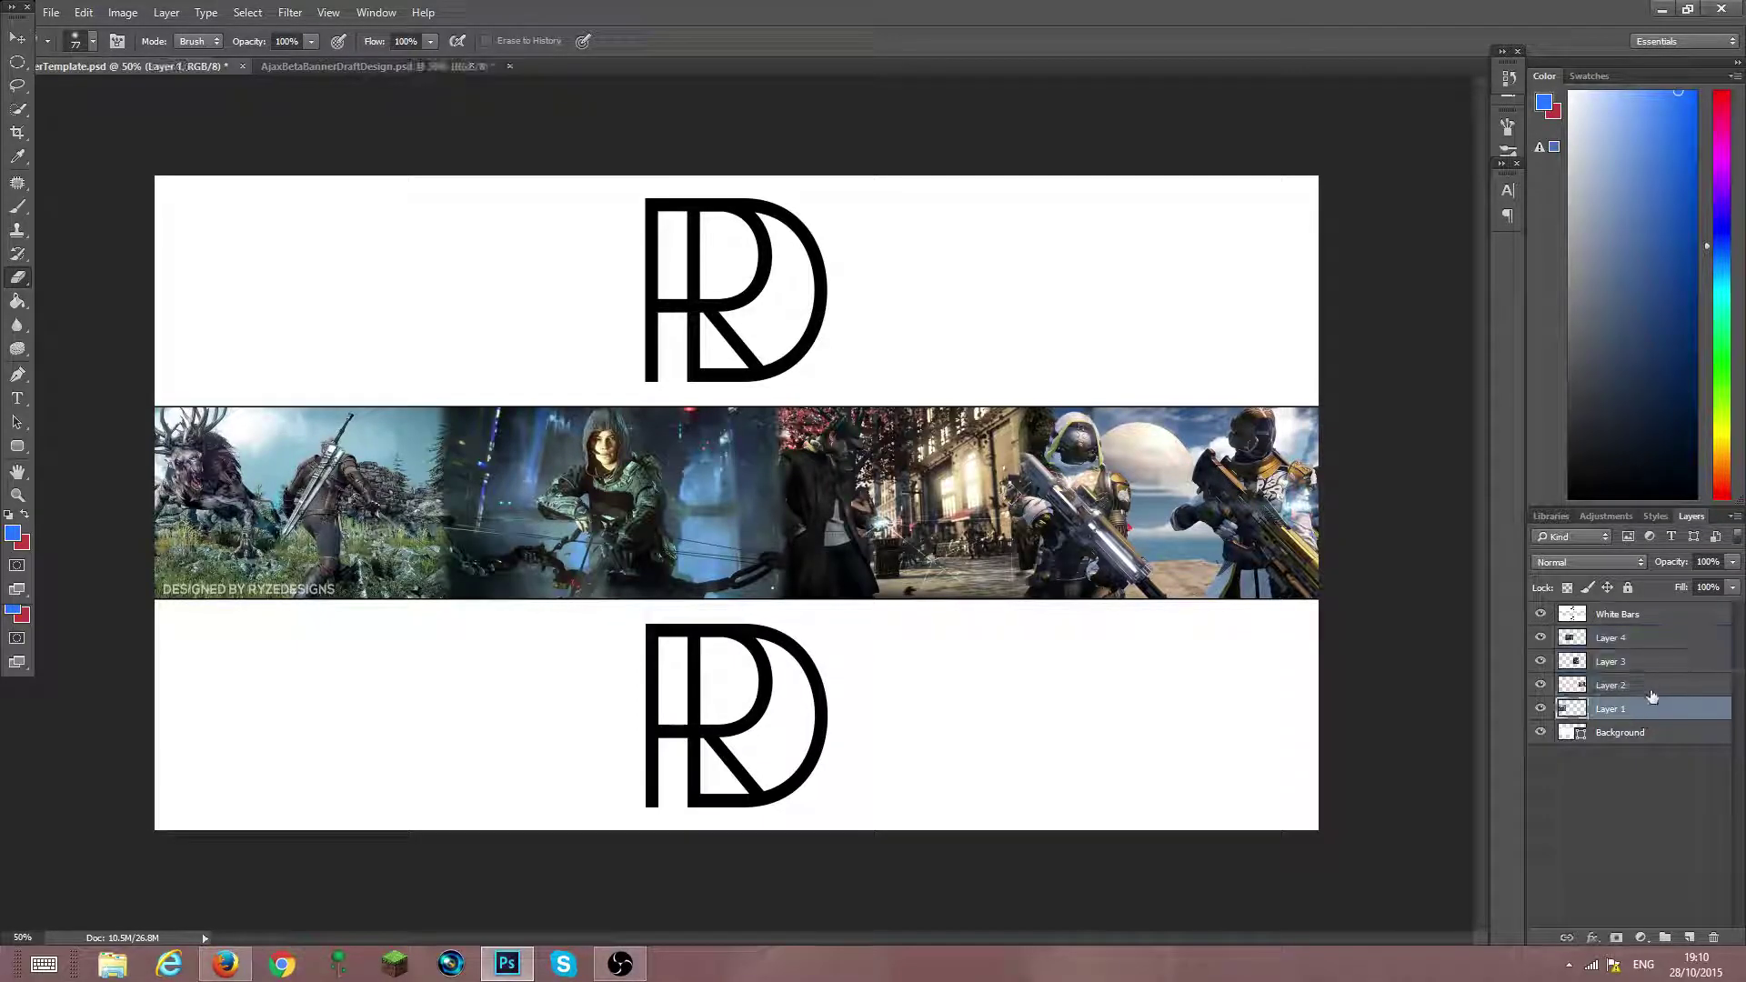
pyautogui.click(1644, 639)
pyautogui.keyDown('shift'); pyautogui.click(1648, 714); pyautogui.keyUp('shift')
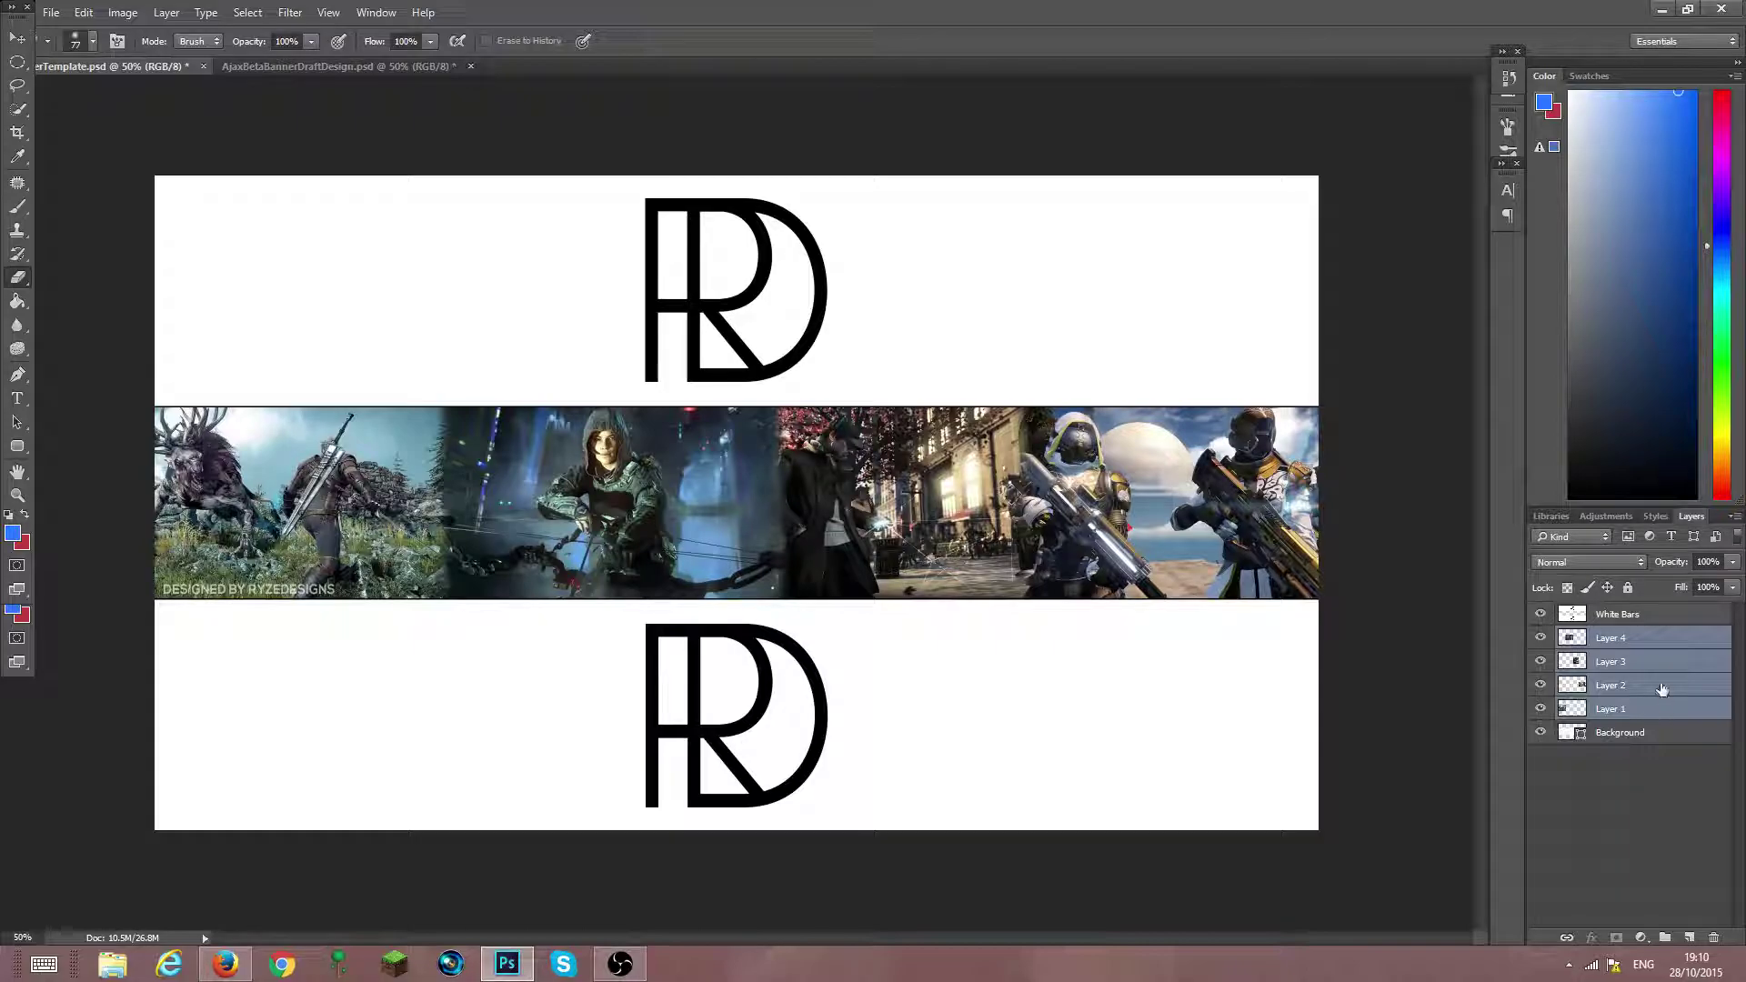
pyautogui.rightClick(1661, 691)
pyautogui.click(1548, 724)
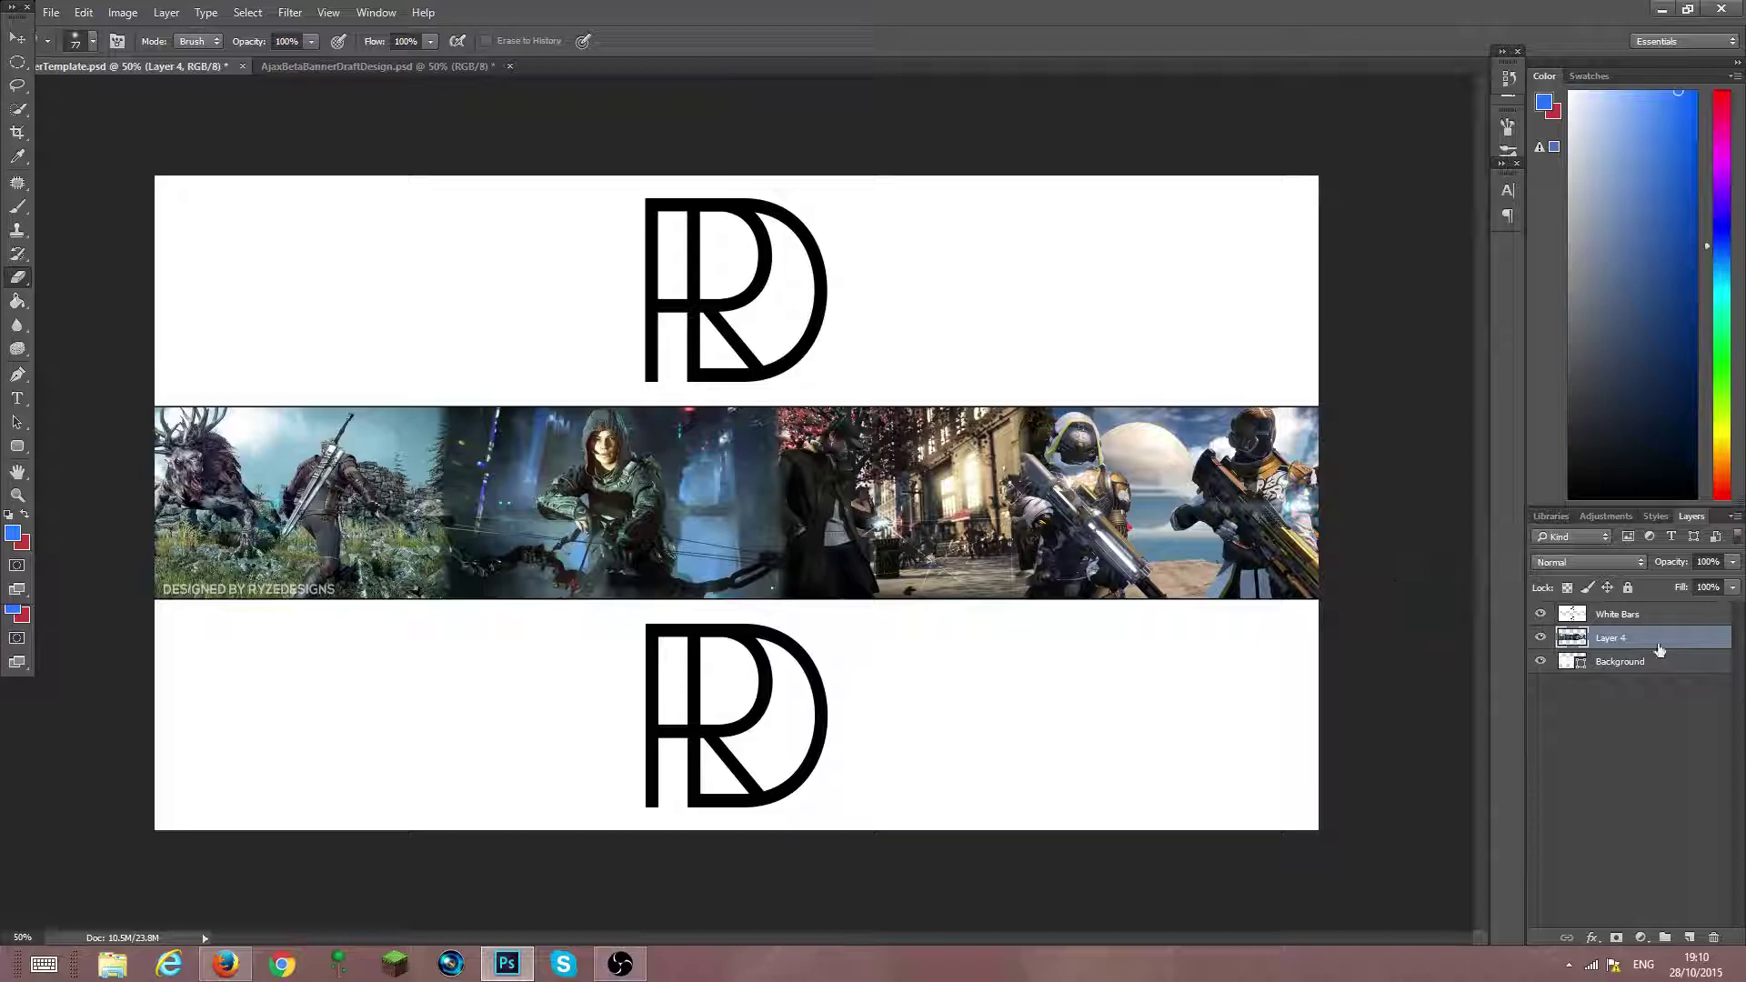
# Desaturate the merged Layer 4 and lower its opacity to 22%
pyautogui.click(130, 14)
pyautogui.moveTo(210, 60)
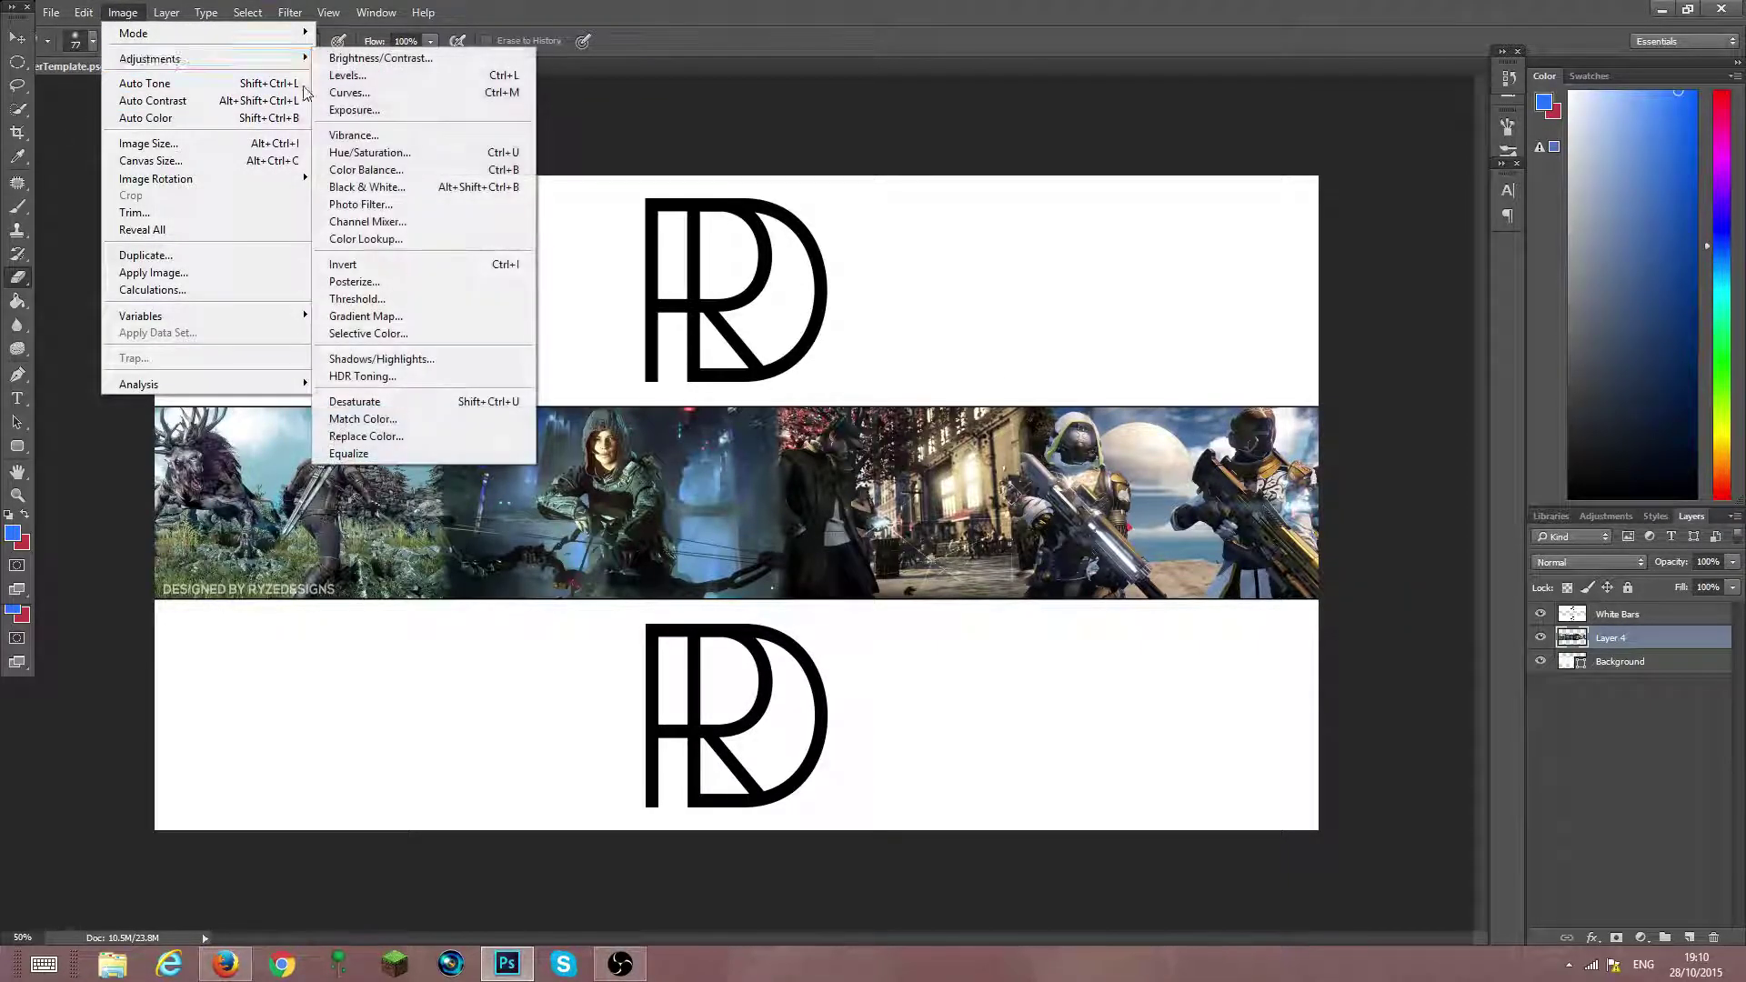
pyautogui.click(438, 400)
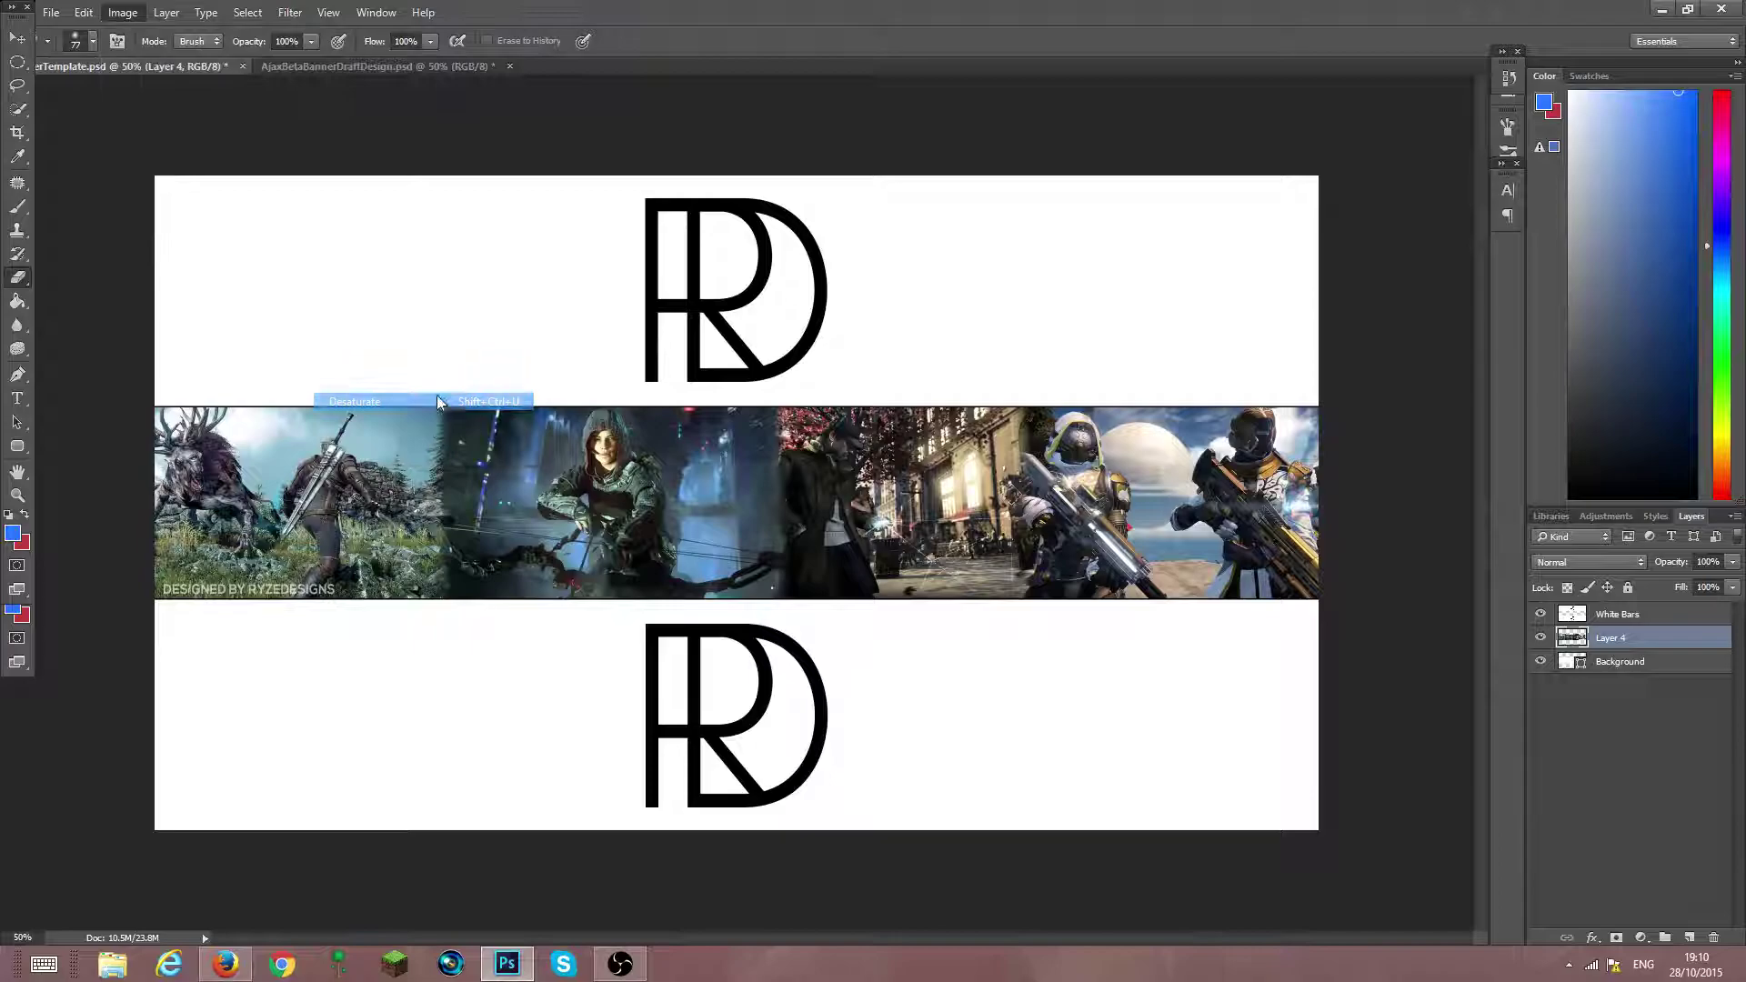
pyautogui.click(1731, 562)
pyautogui.click(1686, 584)
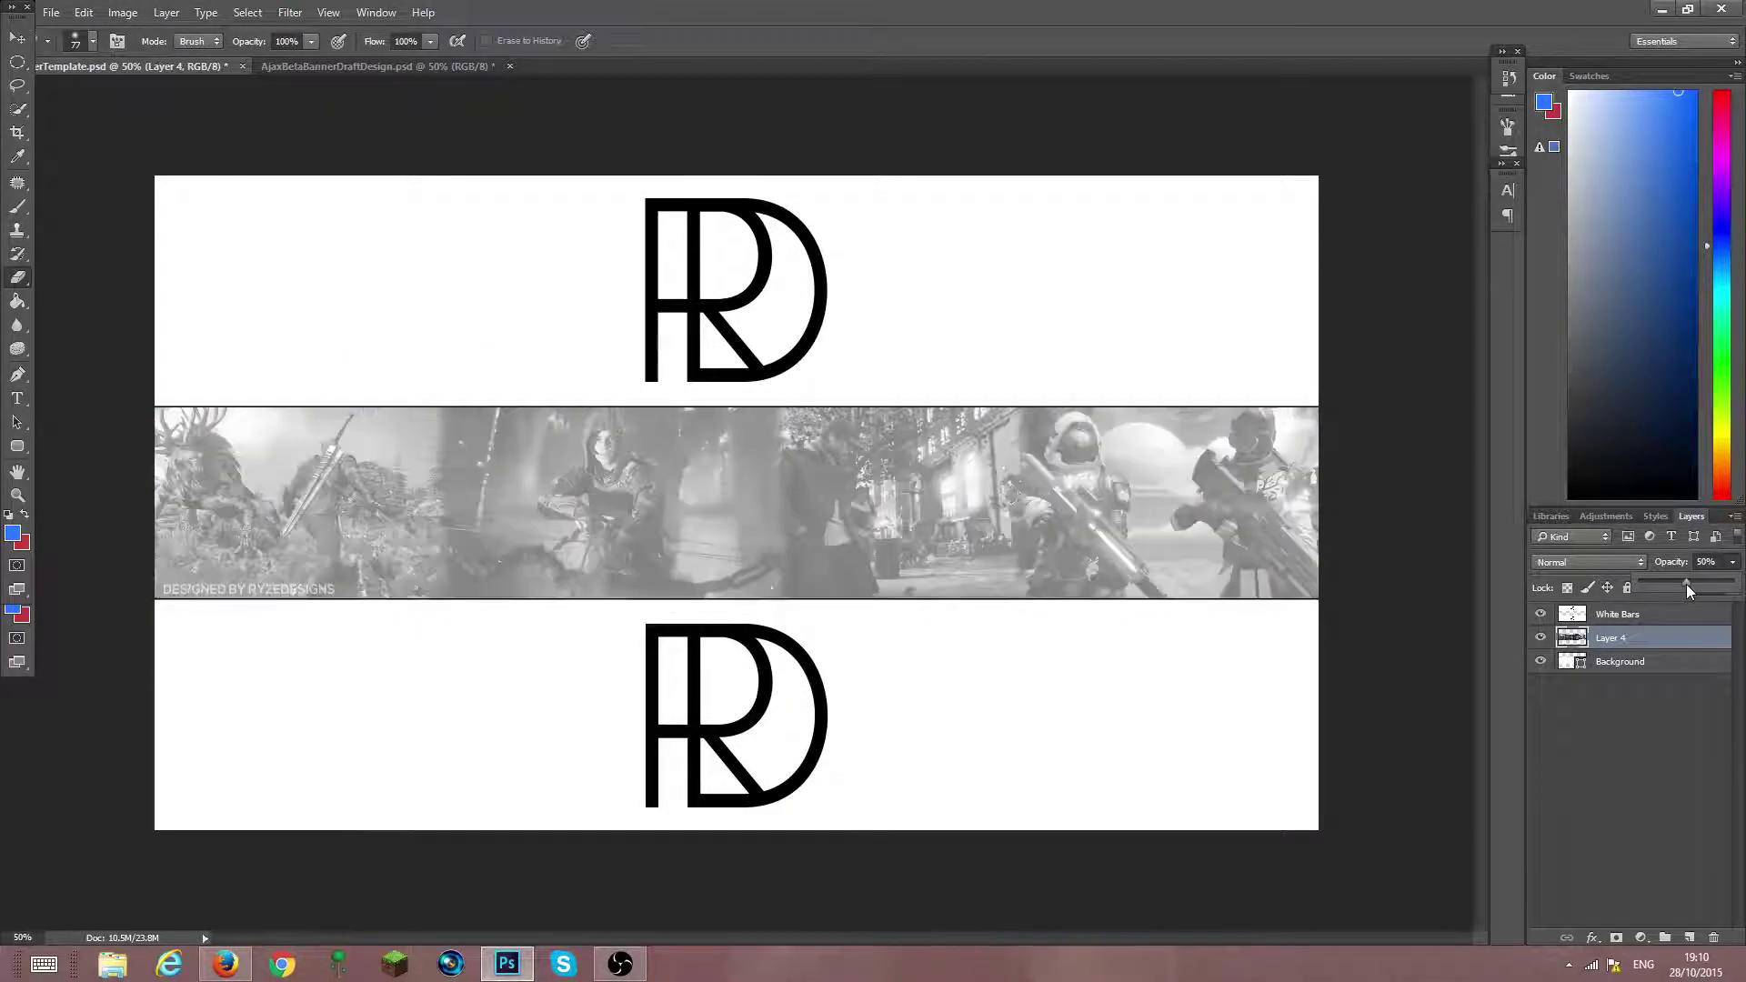
pyautogui.moveTo(1683, 583); pyautogui.dragTo(1661, 584)
# Examine the layers inside the Background Base group of the AjaxBetaBannerDraftDesign.psd document
pyautogui.click(368, 66)
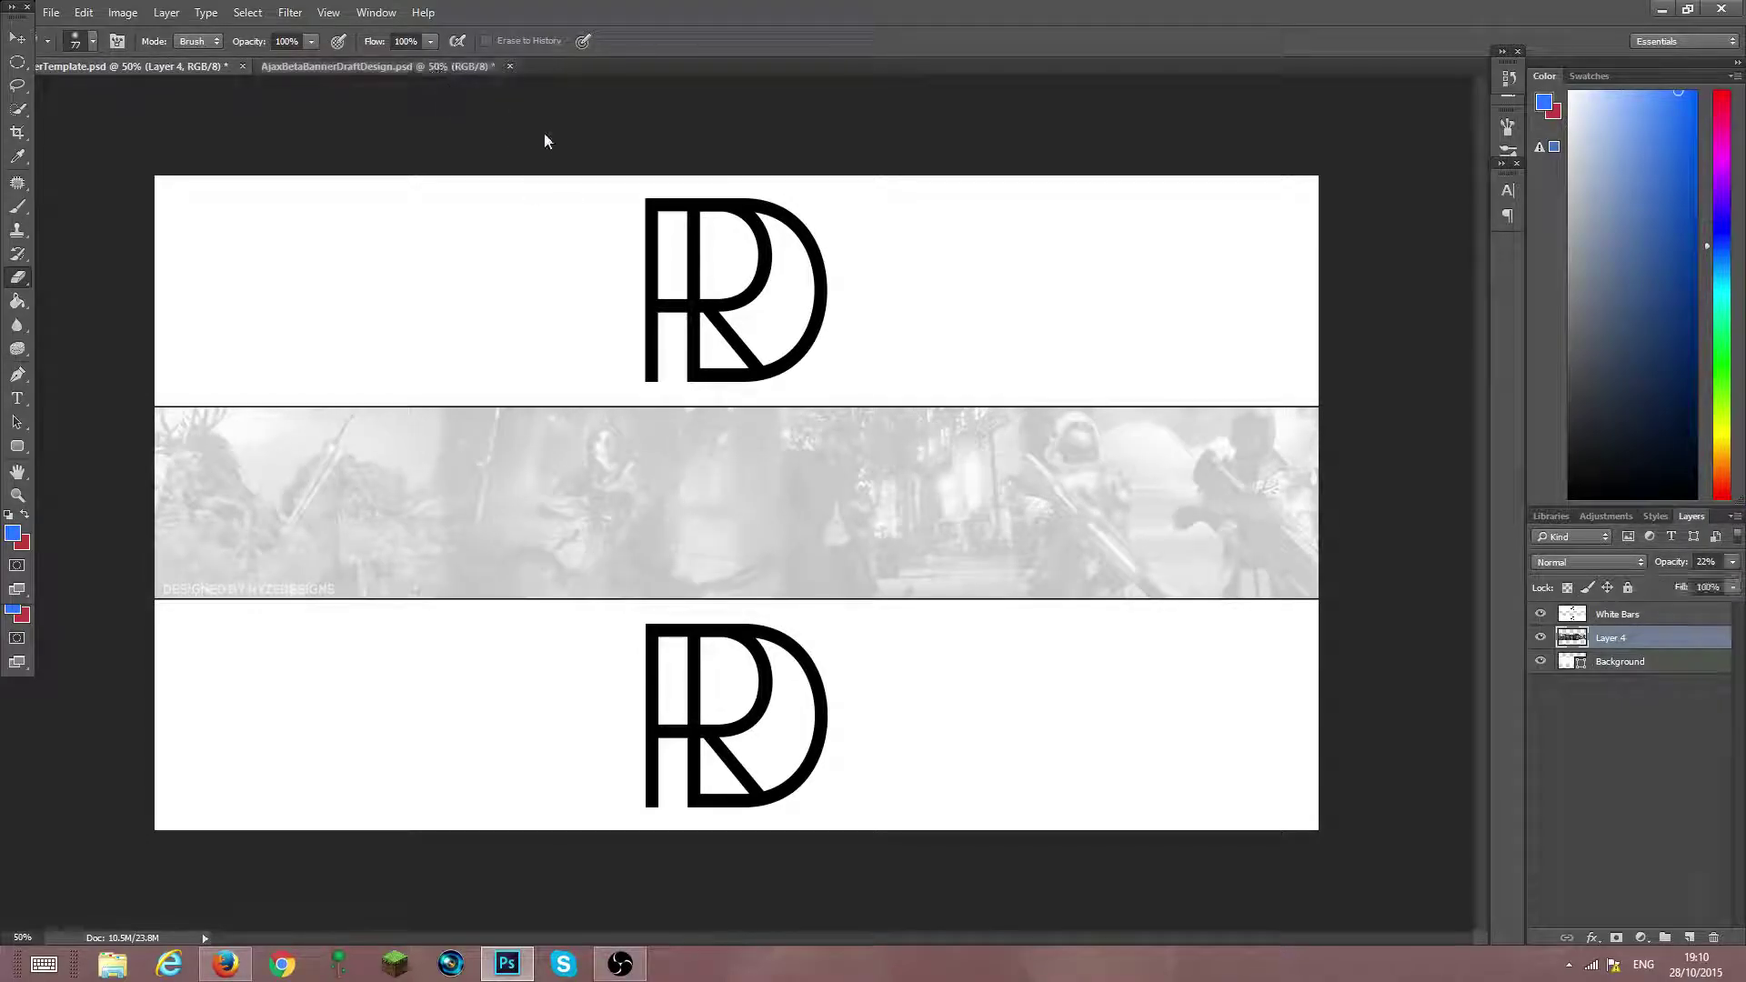
pyautogui.click(1562, 655)
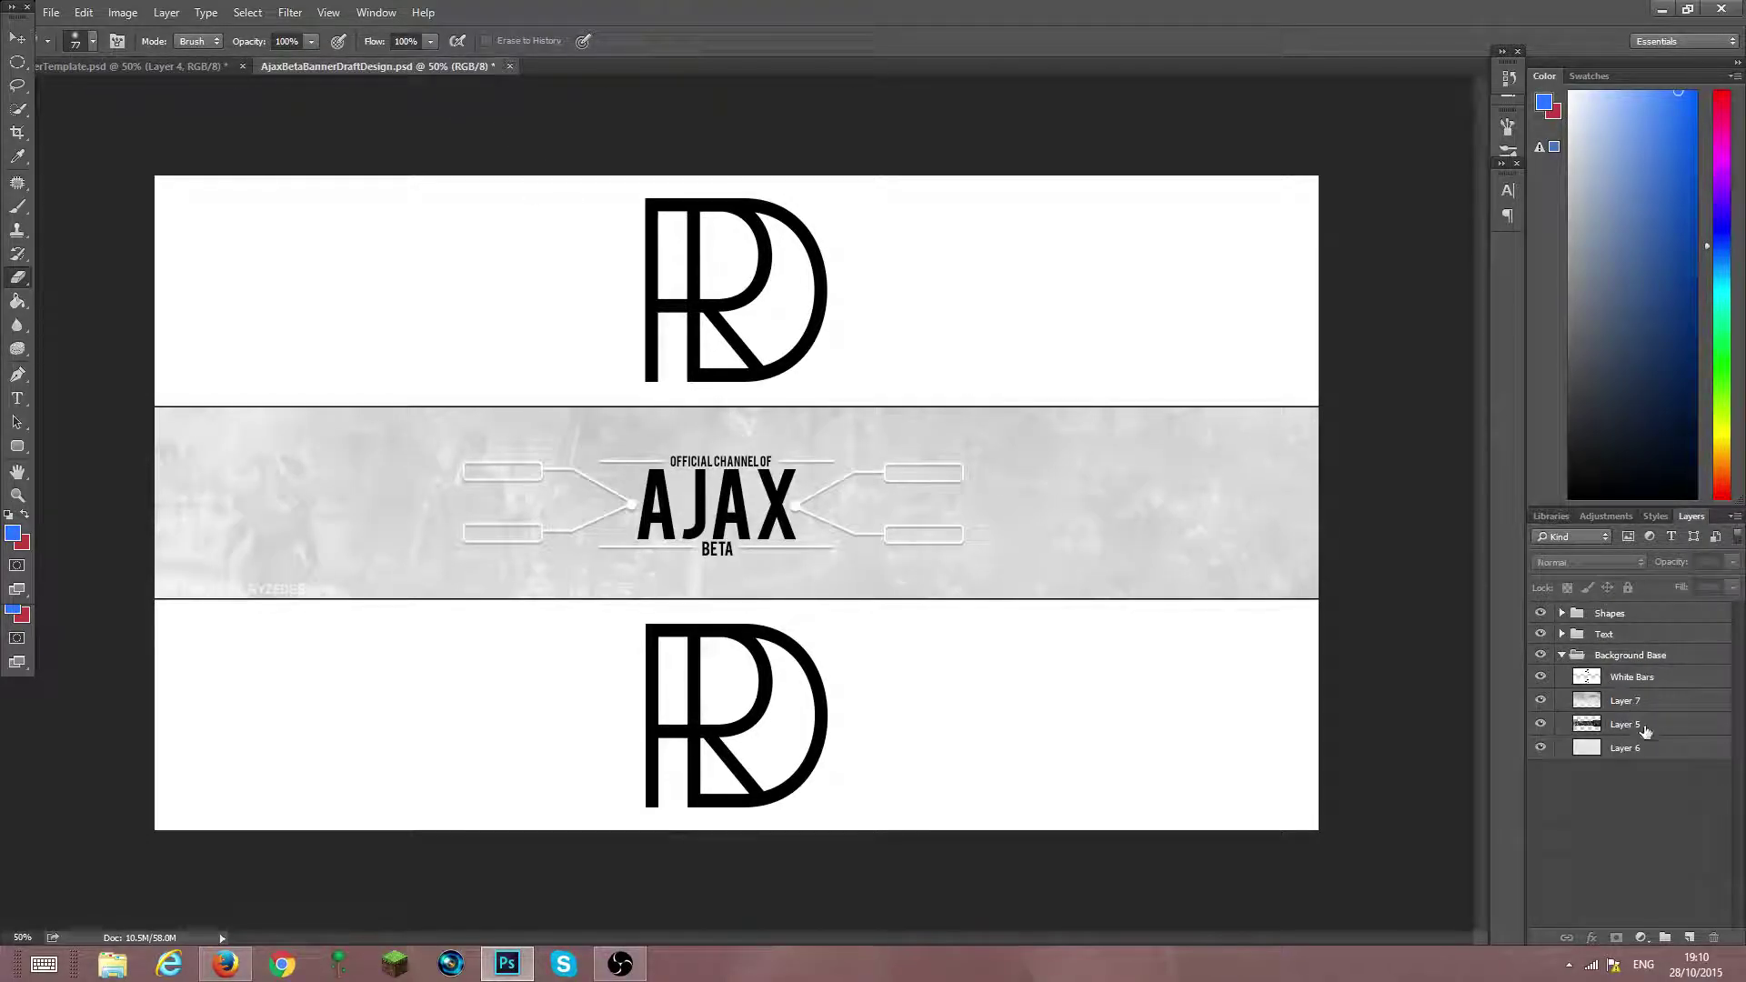
pyautogui.click(1636, 725)
pyautogui.click(1628, 655)
pyautogui.click(1561, 655)
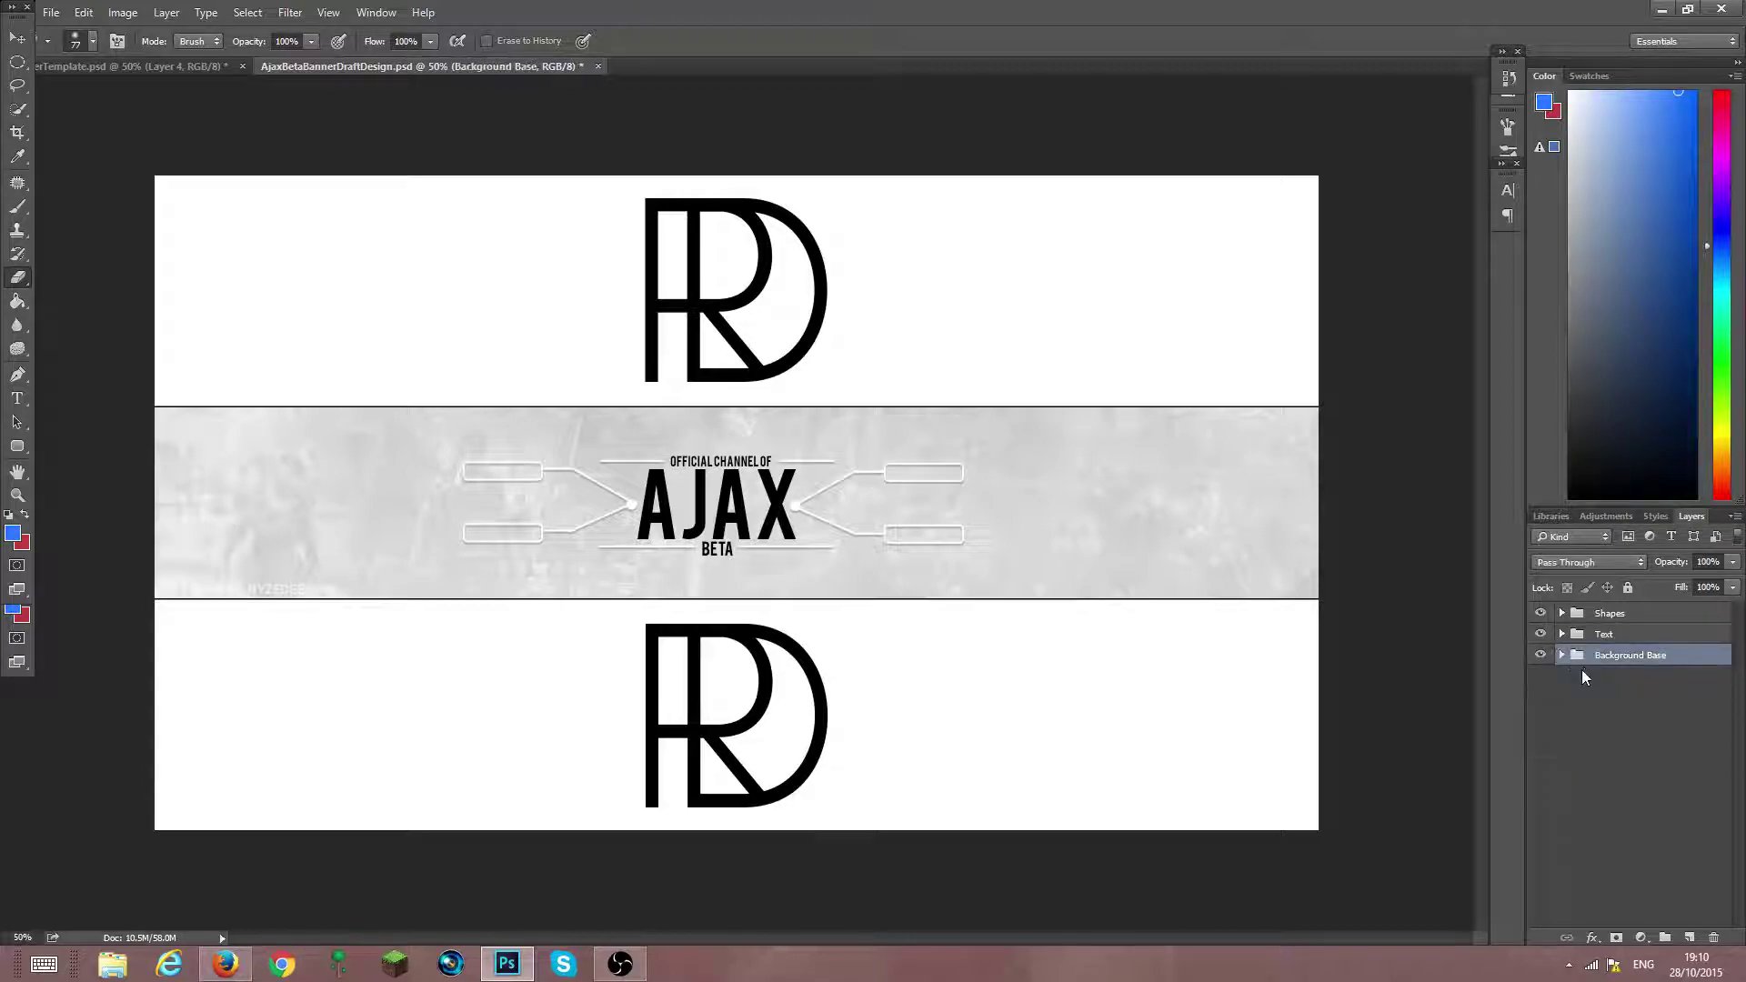
# Lower the opacity of Layer 4 in the banner template to 11%
pyautogui.moveTo(1730, 566); pyautogui.dragTo(1655, 584)
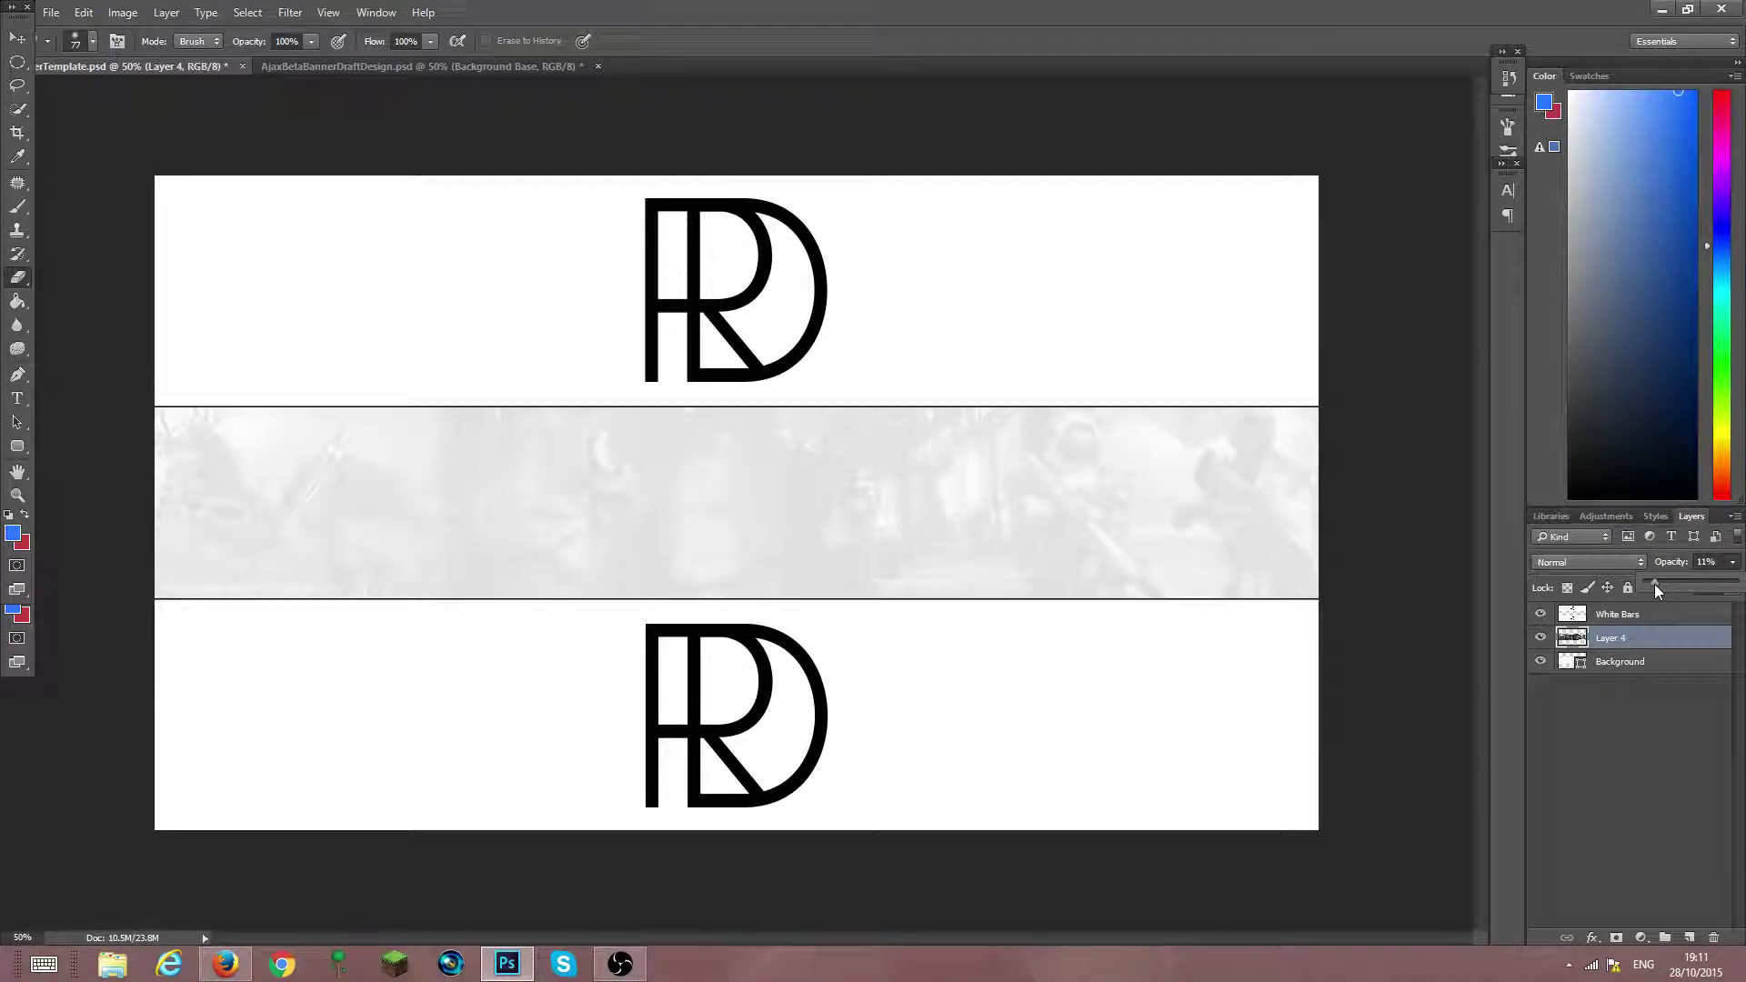
# Set the opacity of Layer 4 to 15%
pyautogui.click(1591, 727)
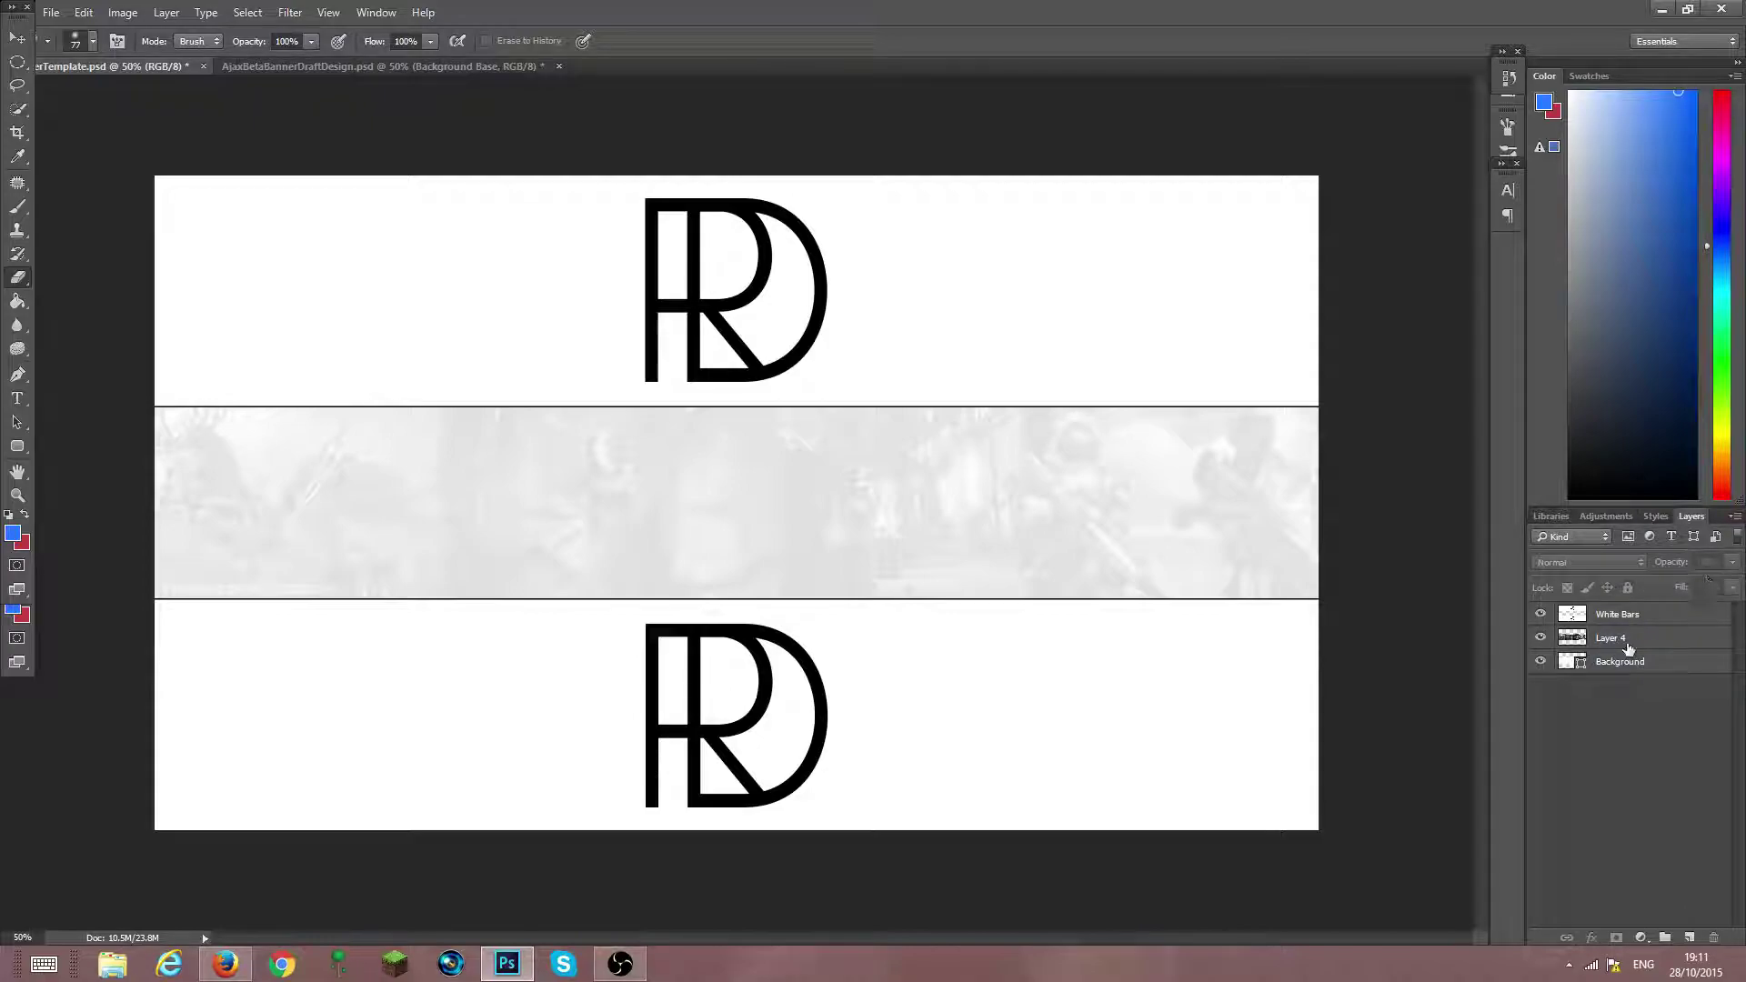
pyautogui.click(1610, 637)
pyautogui.click(1732, 562)
pyautogui.moveTo(1661, 580); pyautogui.dragTo(1657, 582)
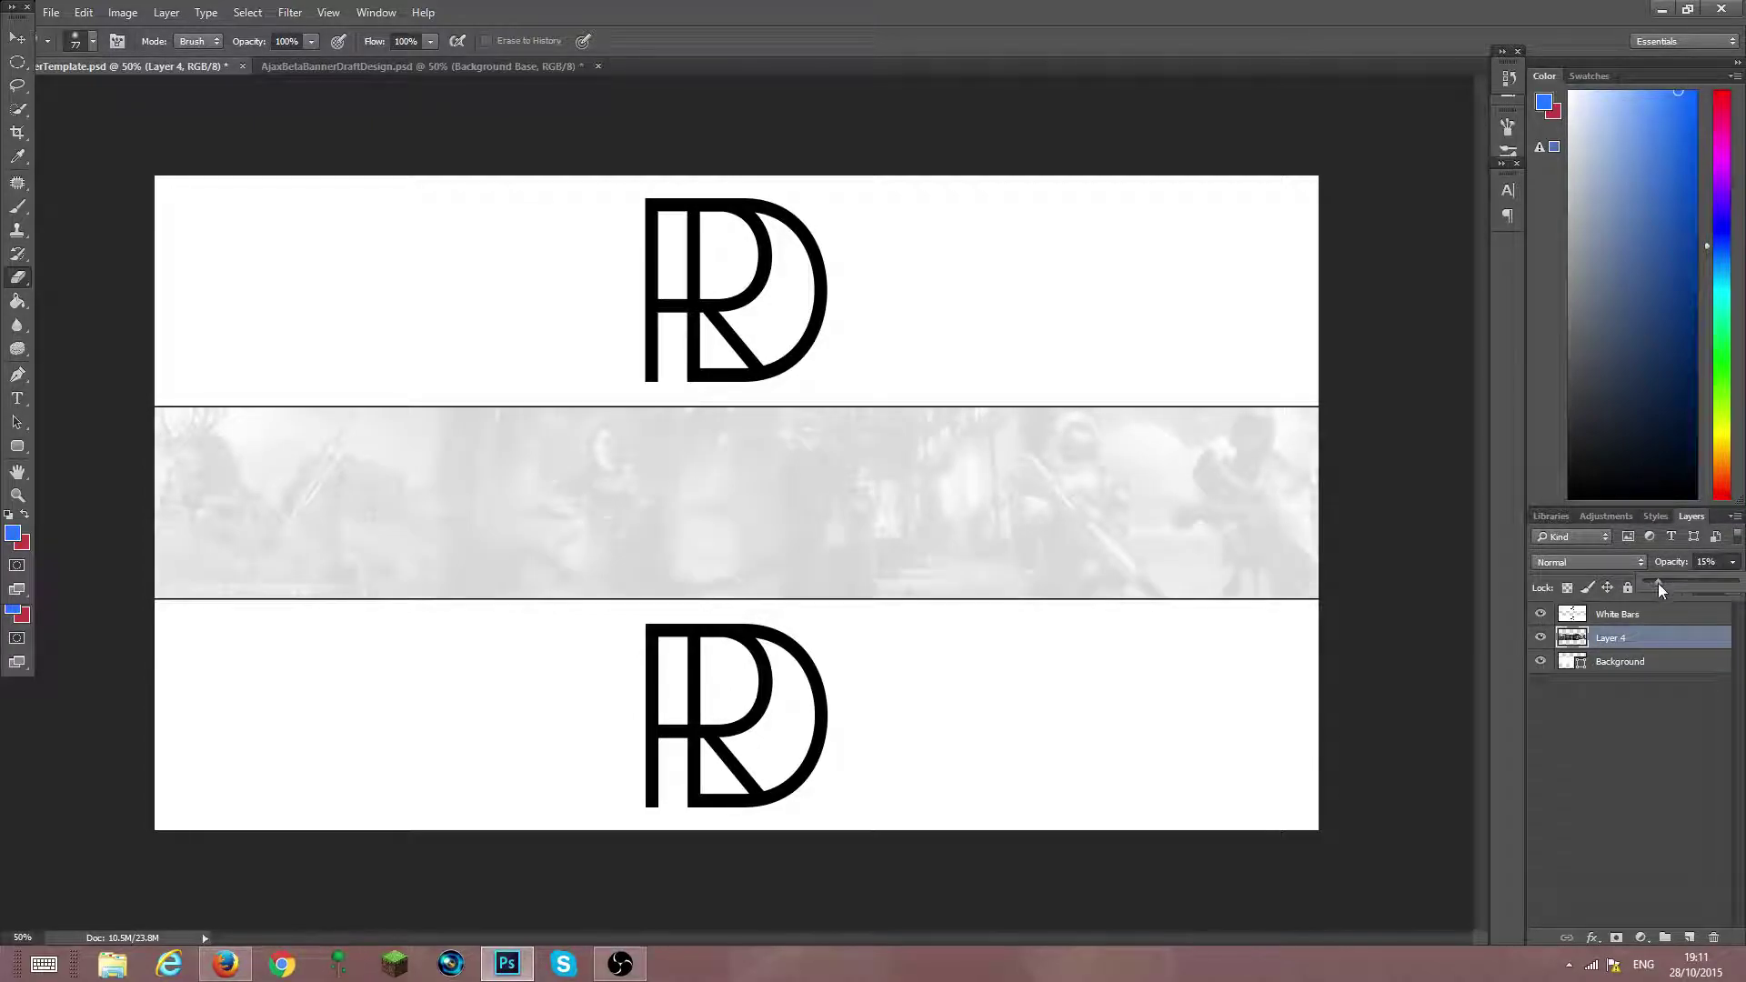
pyautogui.click(1541, 697)
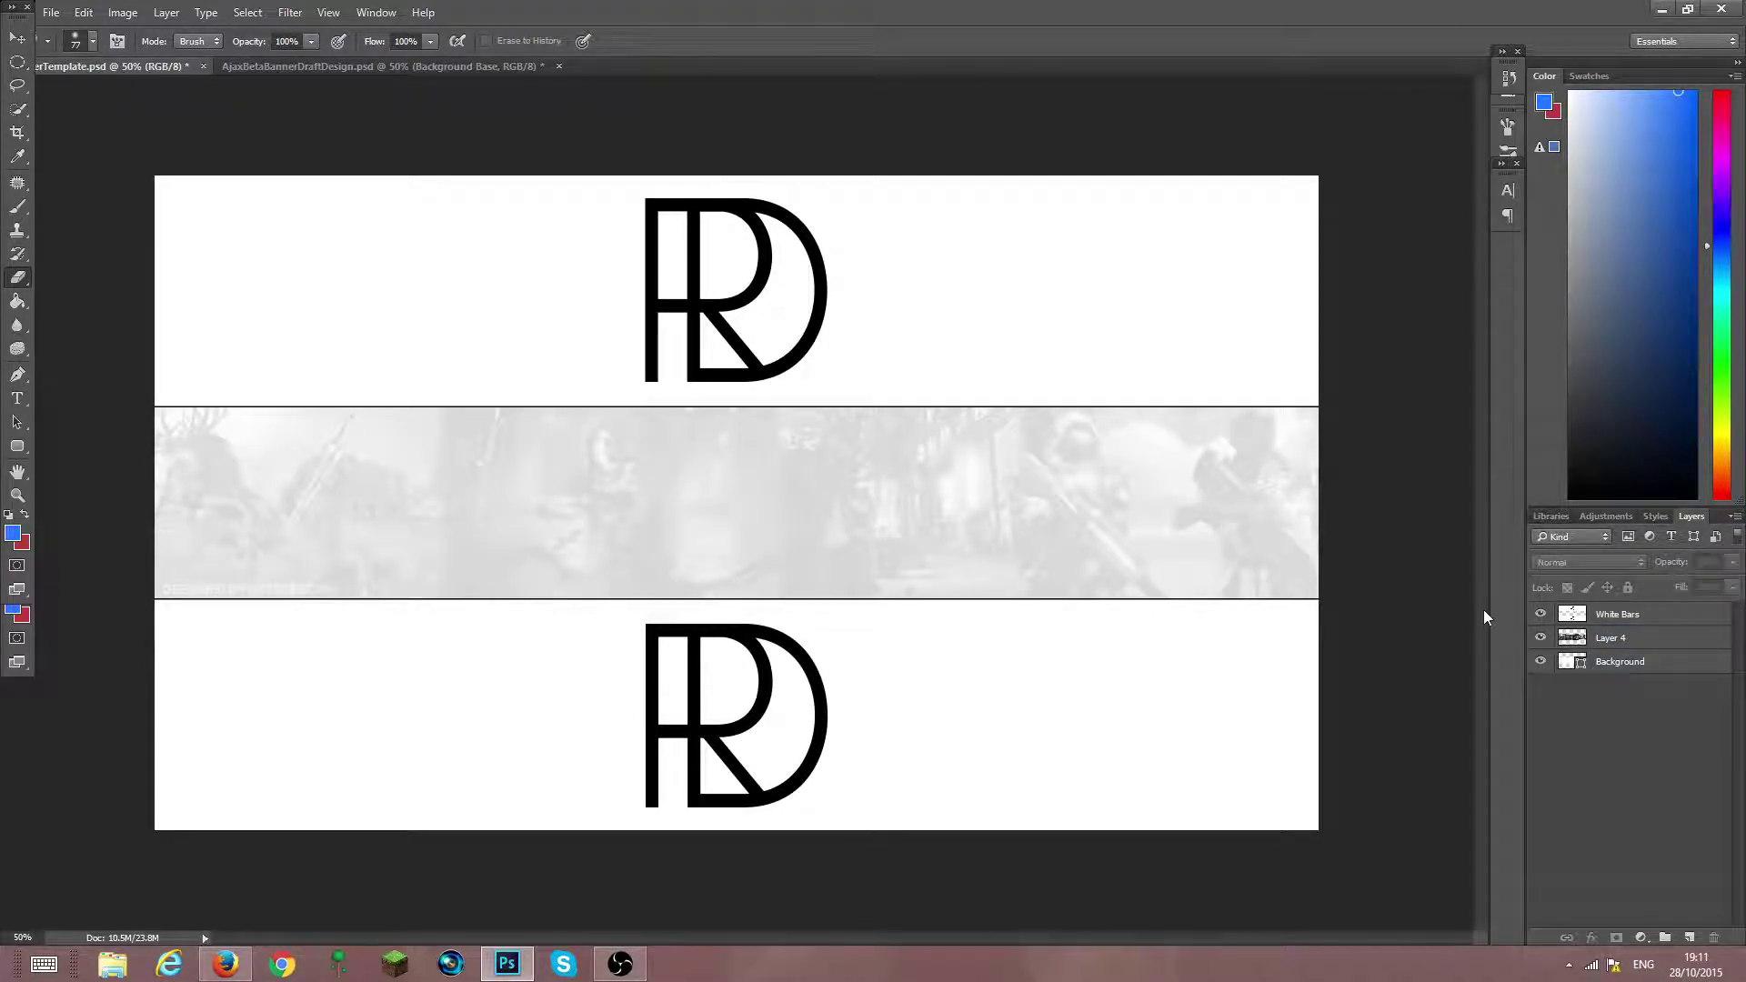
# Apply a Gaussian Blur to Layer 4 and raise the layer's opacity slightly
pyautogui.click(1614, 637)
pyautogui.click(291, 13)
pyautogui.moveTo(319, 211)
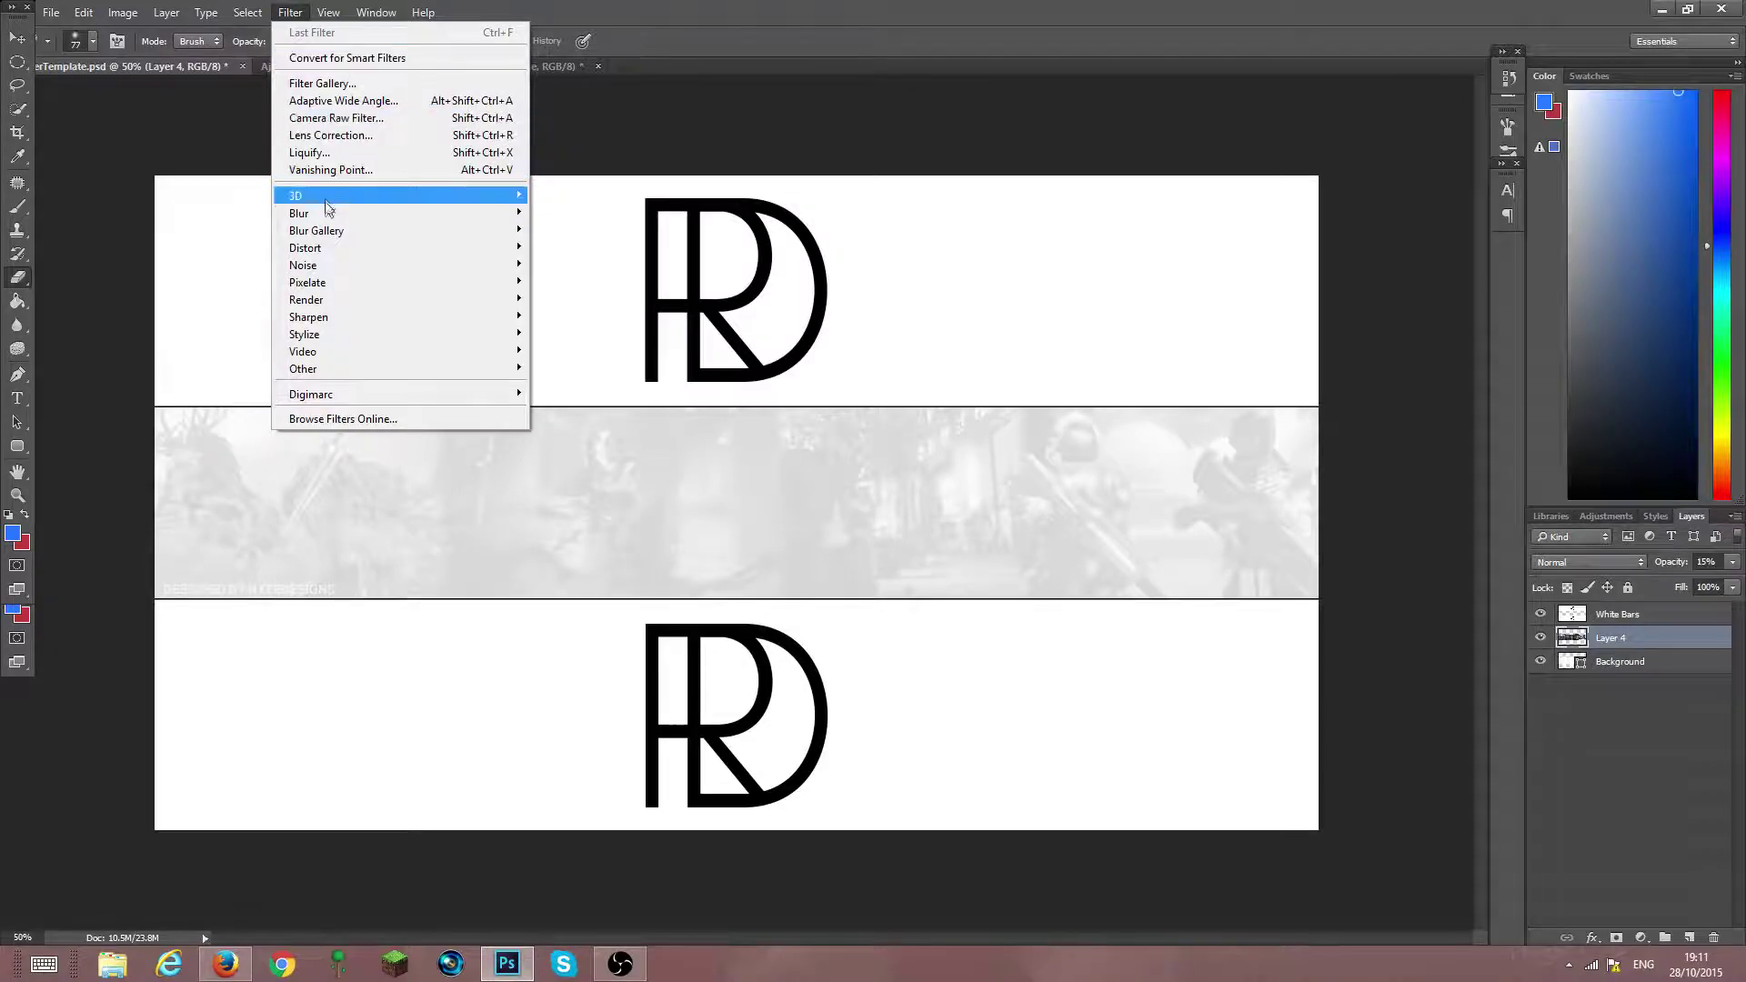
pyautogui.click(223, 282)
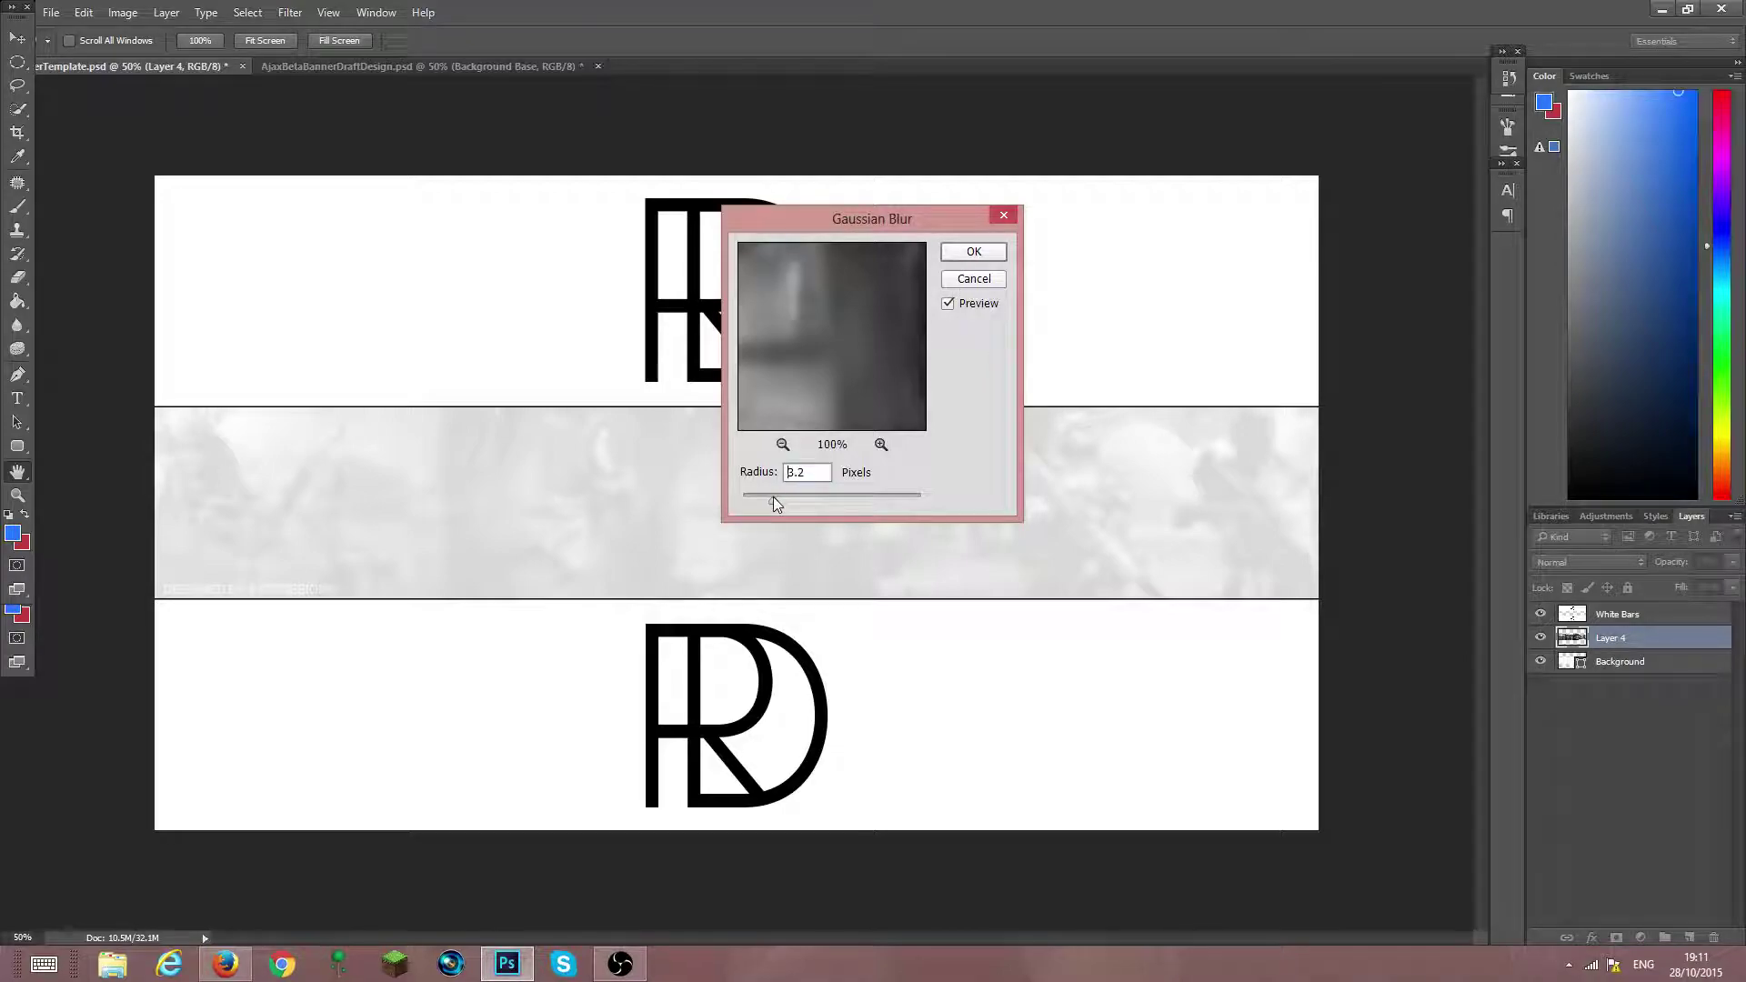
pyautogui.click(972, 252)
pyautogui.press('e')
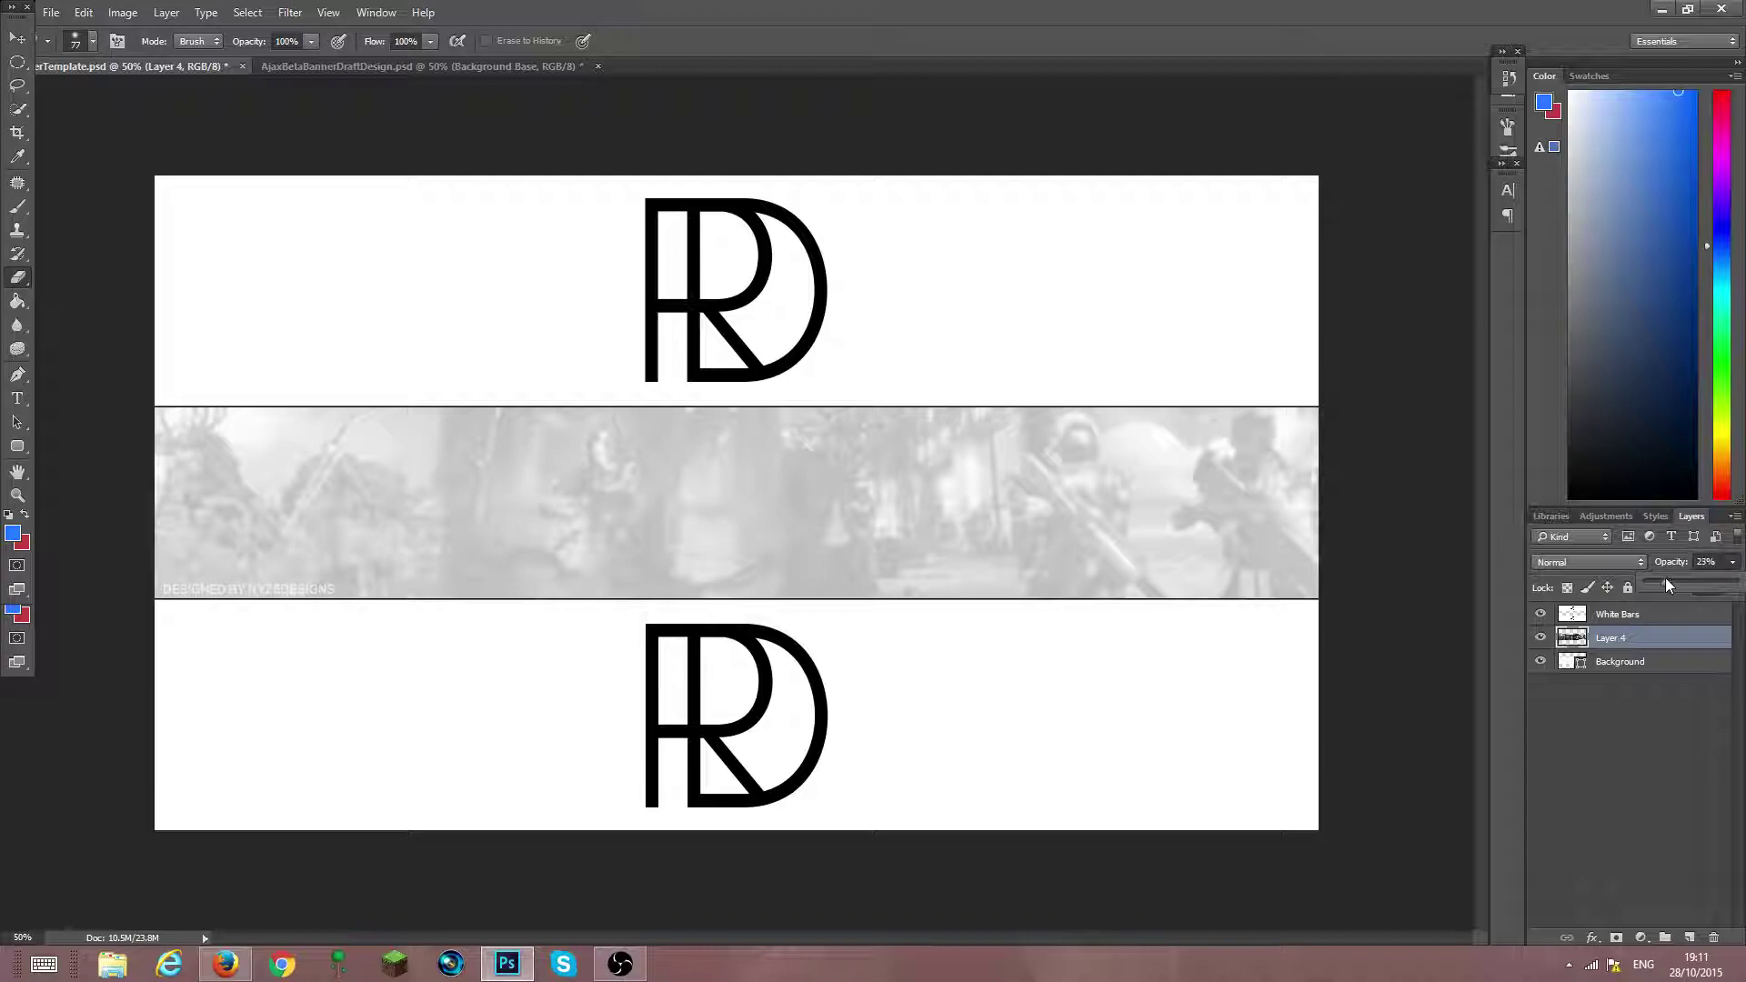
pyautogui.click(1667, 778)
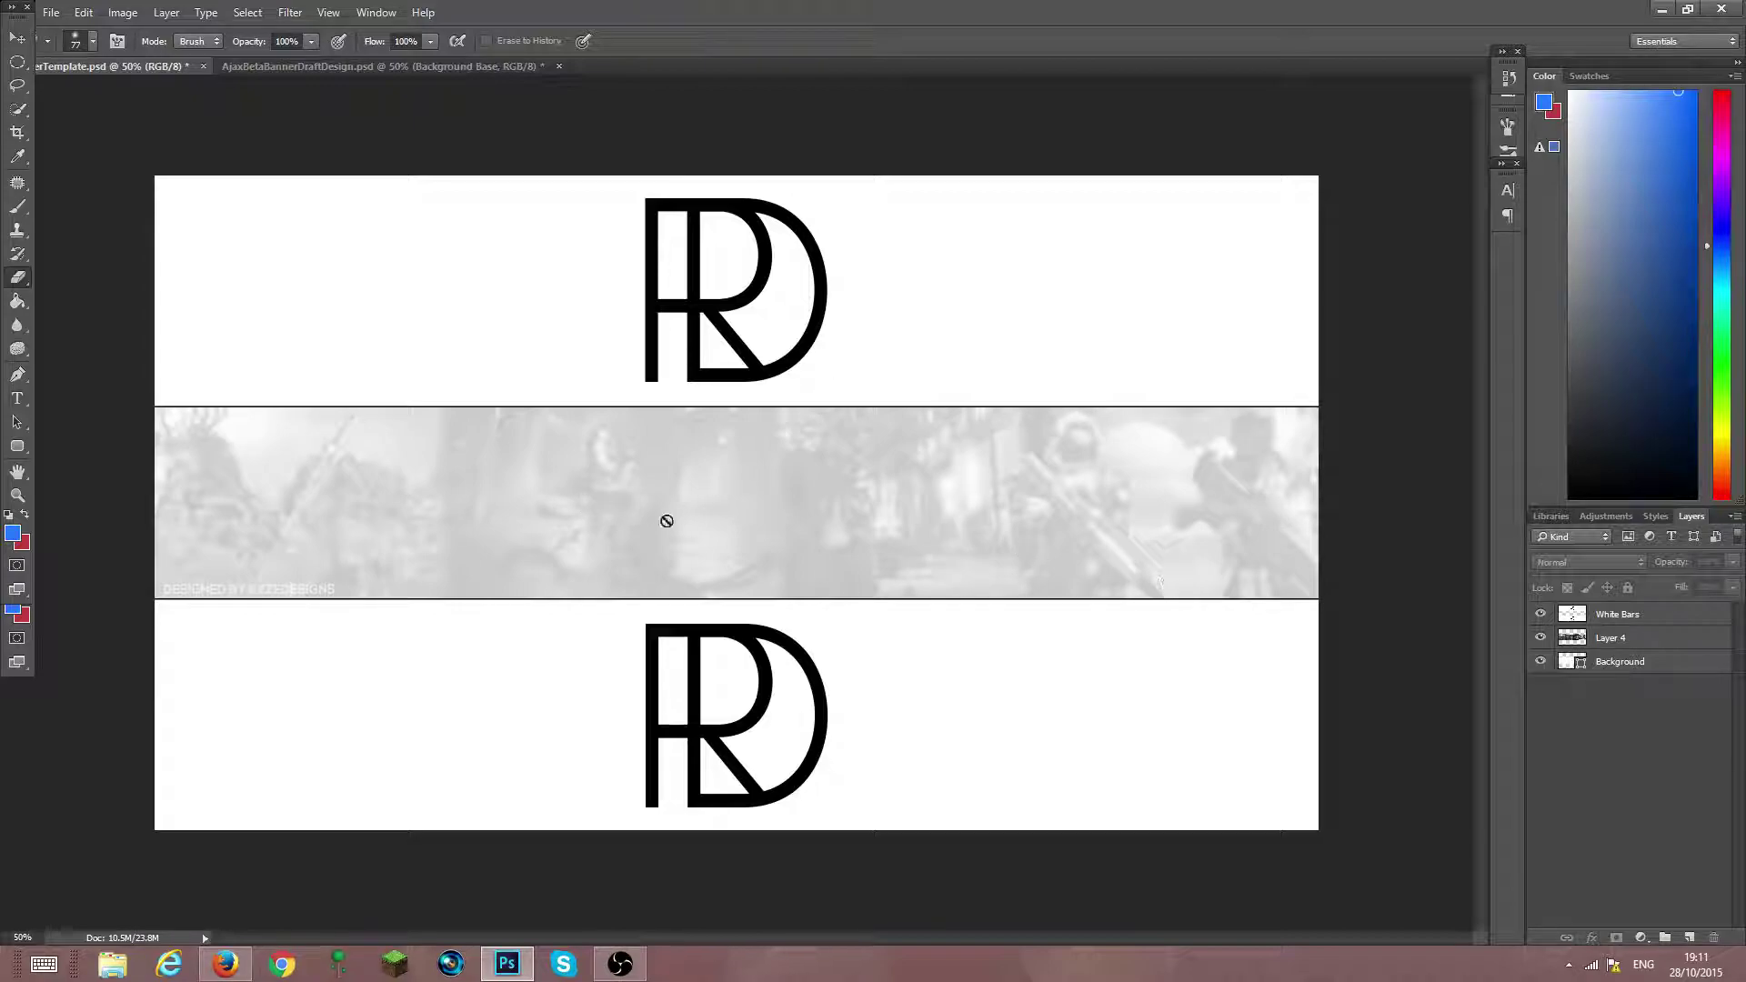
# Compare the banner with AjaxBetaBannerDraftDesign.psd and open the recent file Background1.psd
pyautogui.click(372, 67)
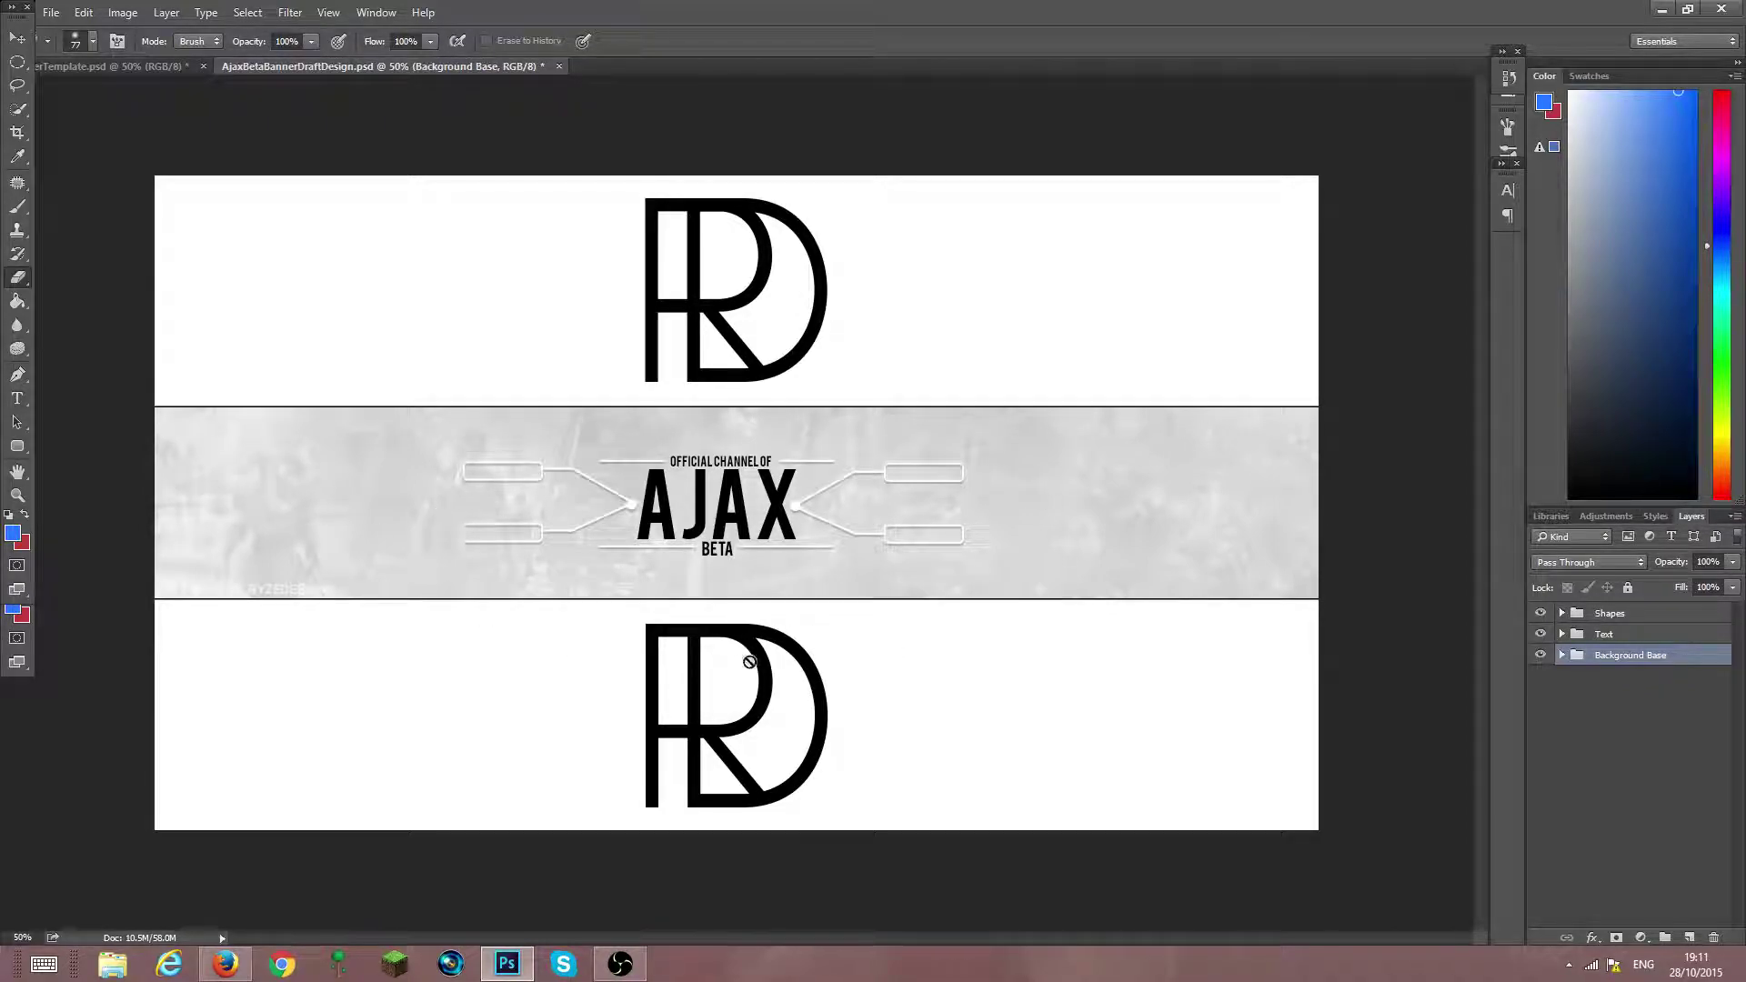
pyautogui.click(157, 65)
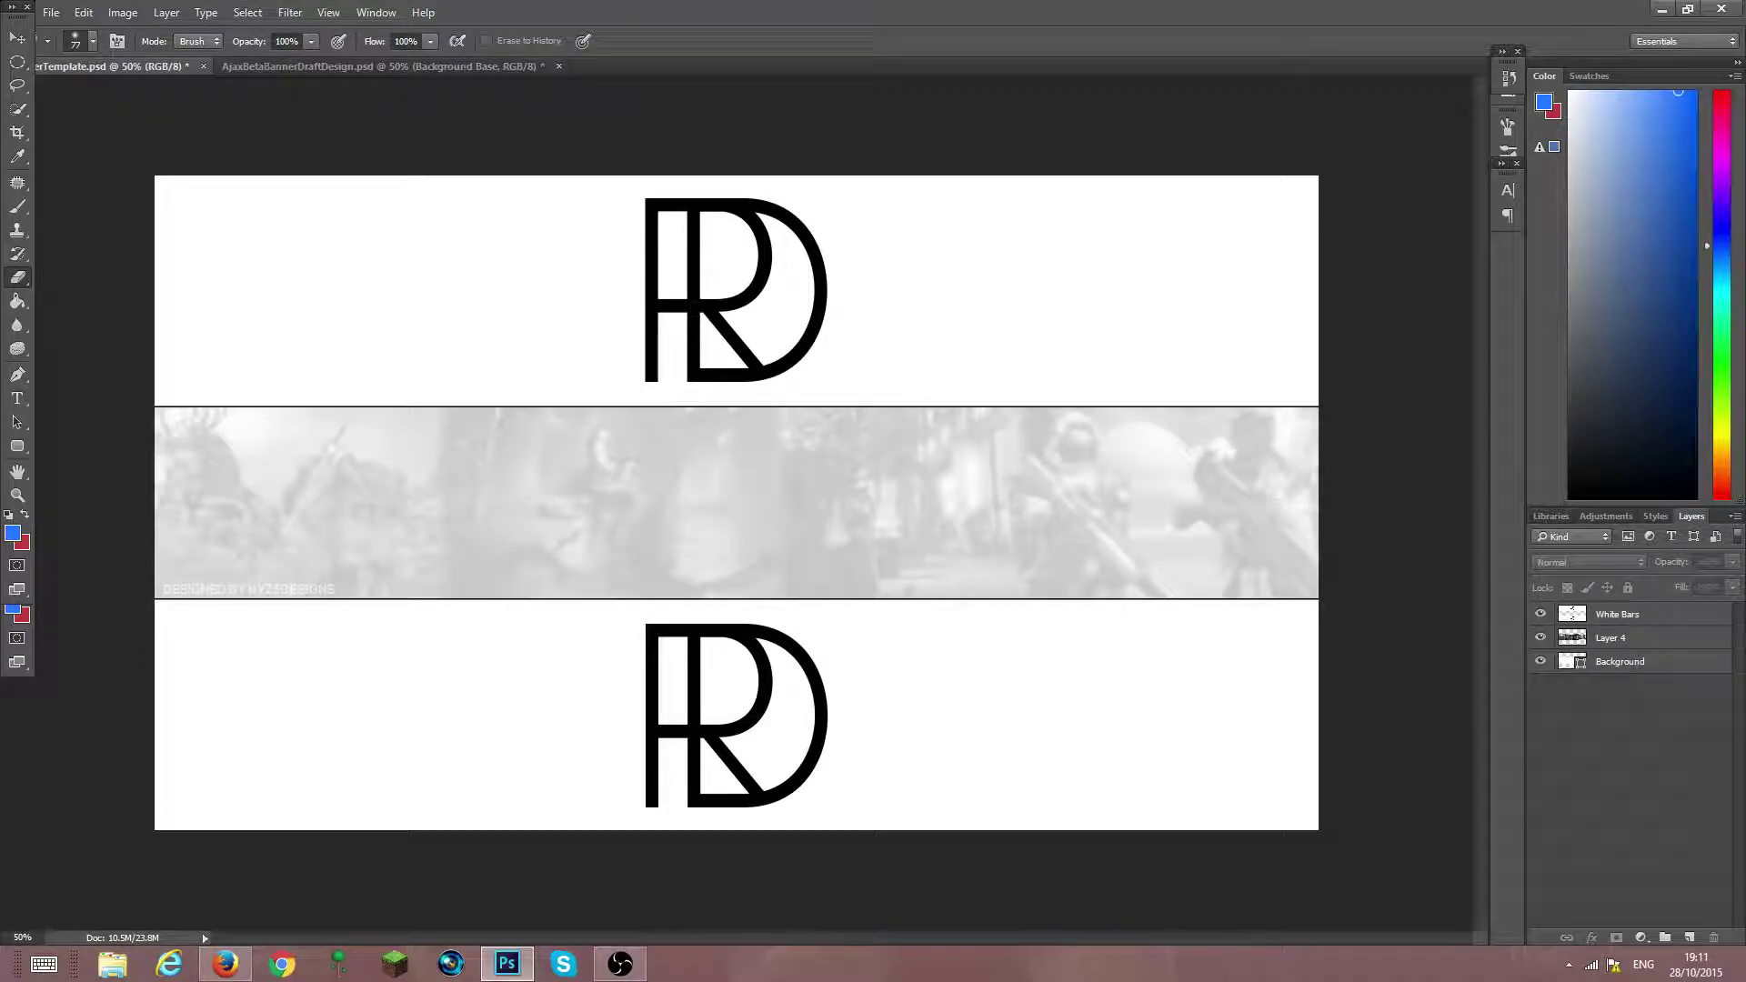
pyautogui.click(51, 12)
pyautogui.moveTo(90, 123)
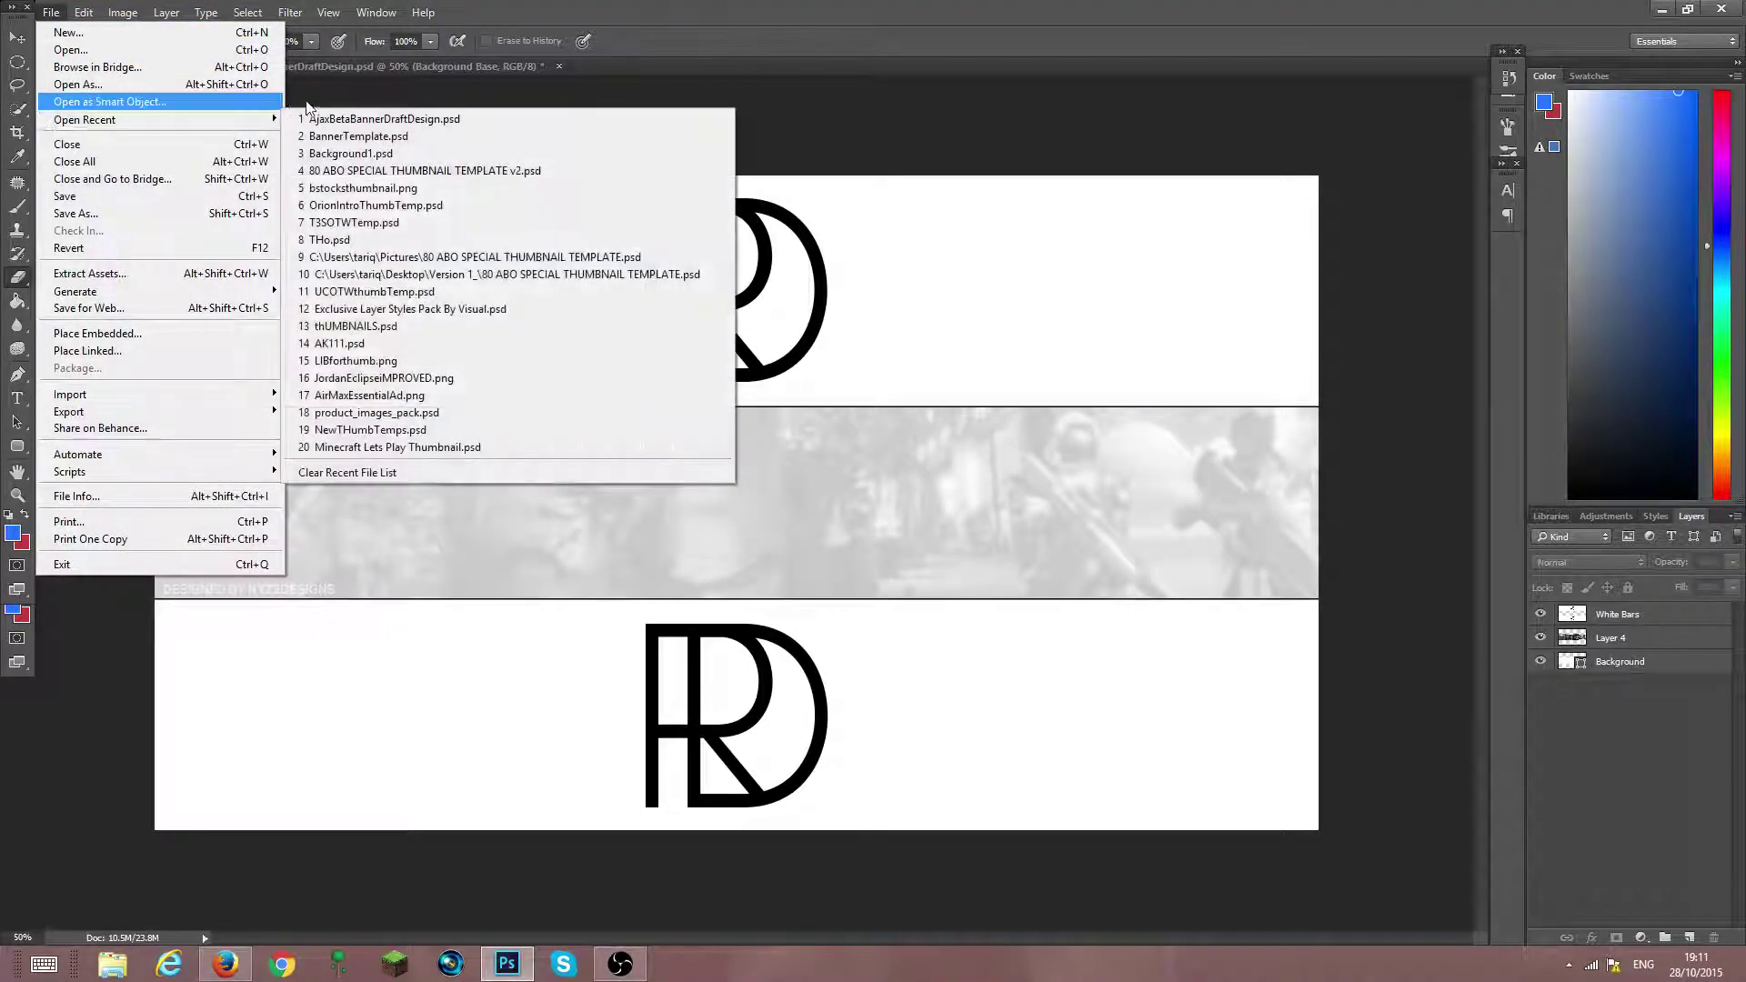
pyautogui.click(397, 153)
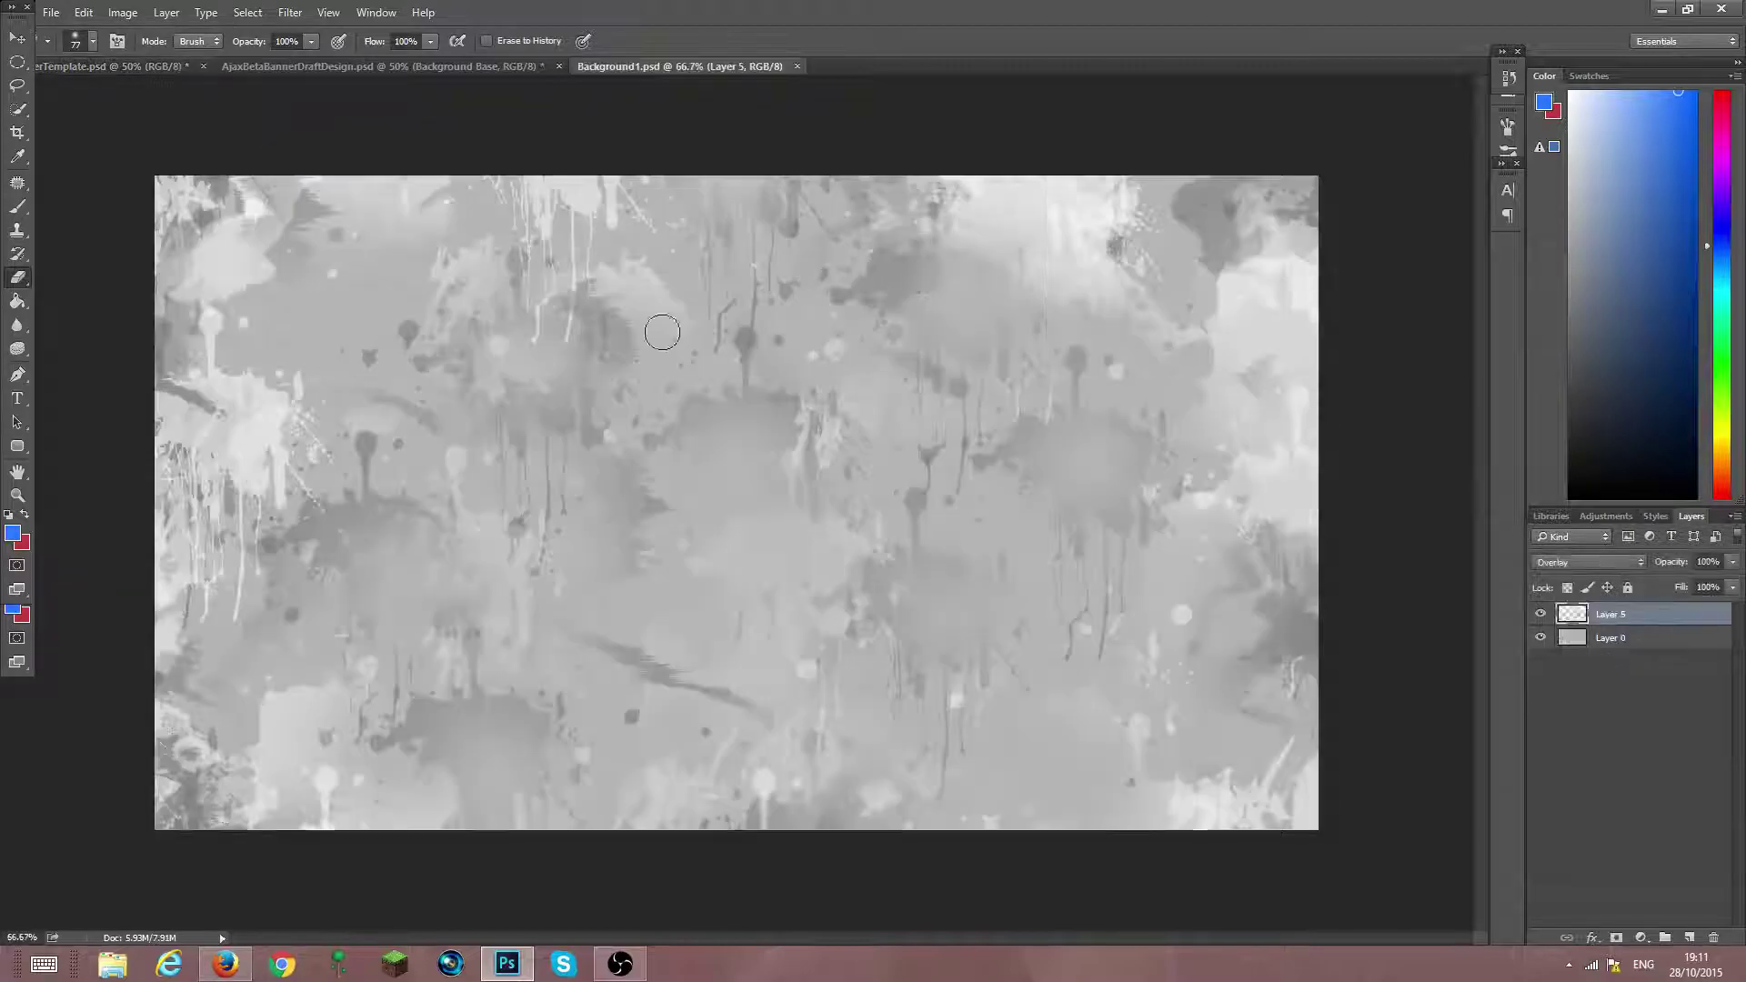
# Add a light grey Color Overlay (e7e7e7) to Layer 0 of Background1.psd
pyautogui.click(1661, 637)
pyautogui.rightClick(1663, 636)
pyautogui.press('Escape')
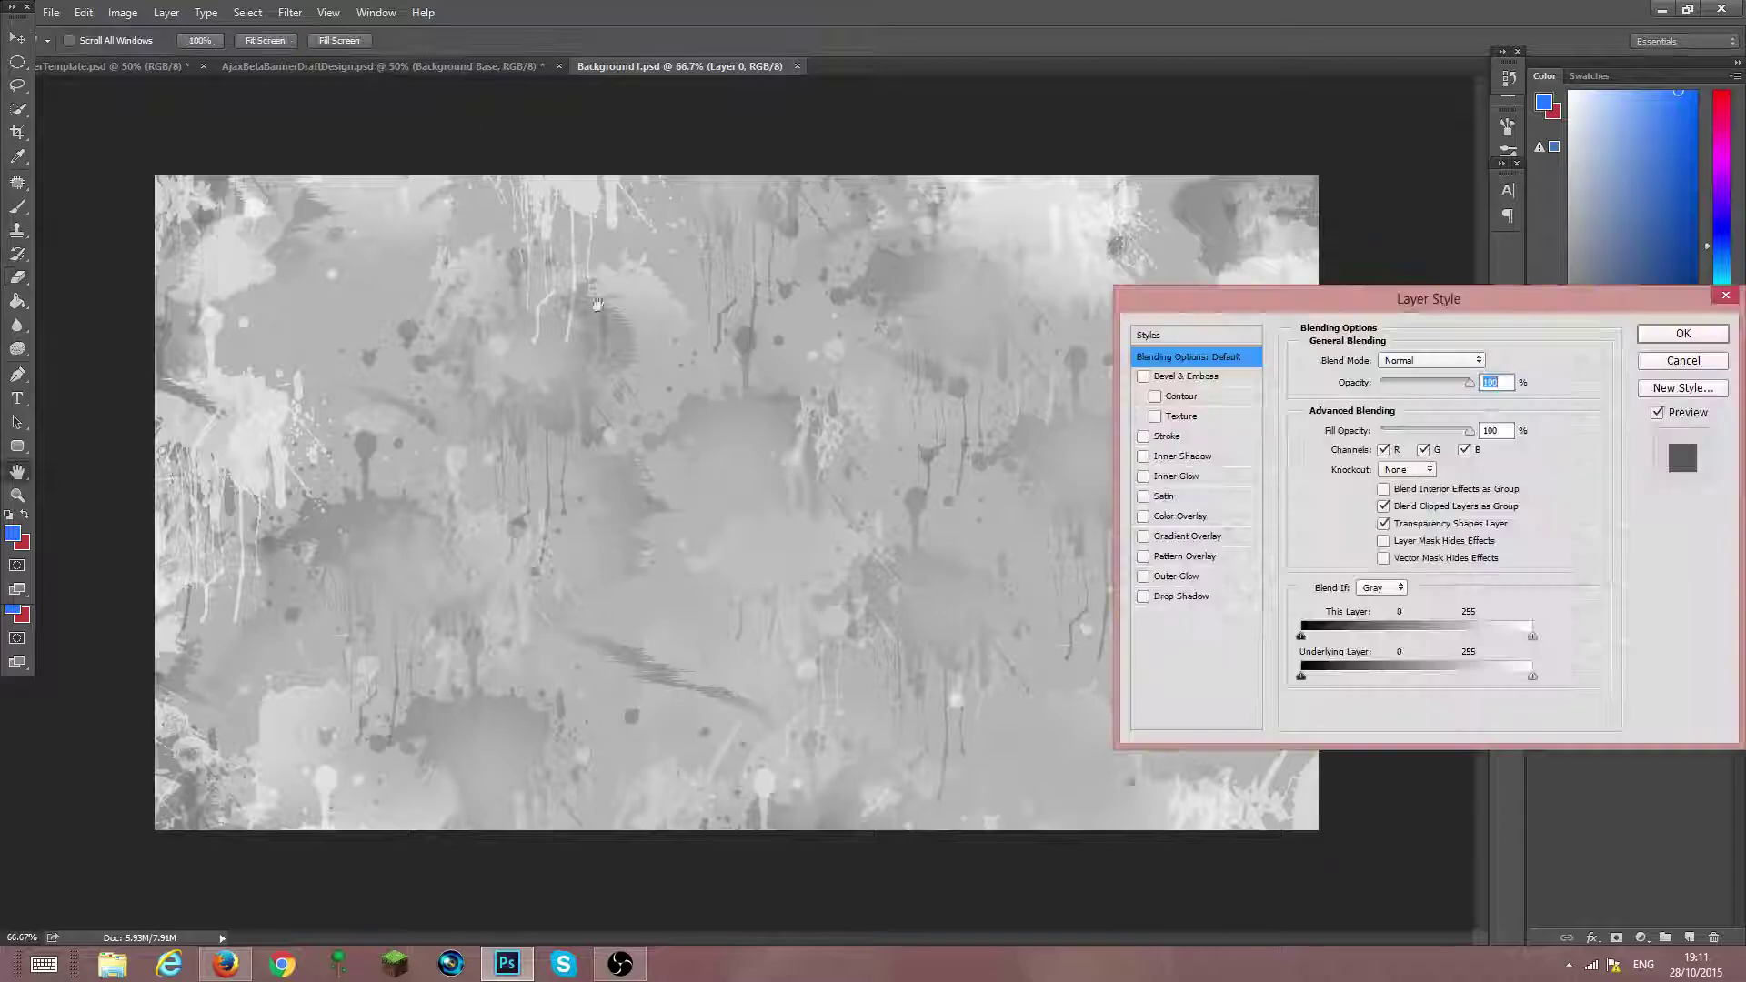
pyautogui.click(1204, 515)
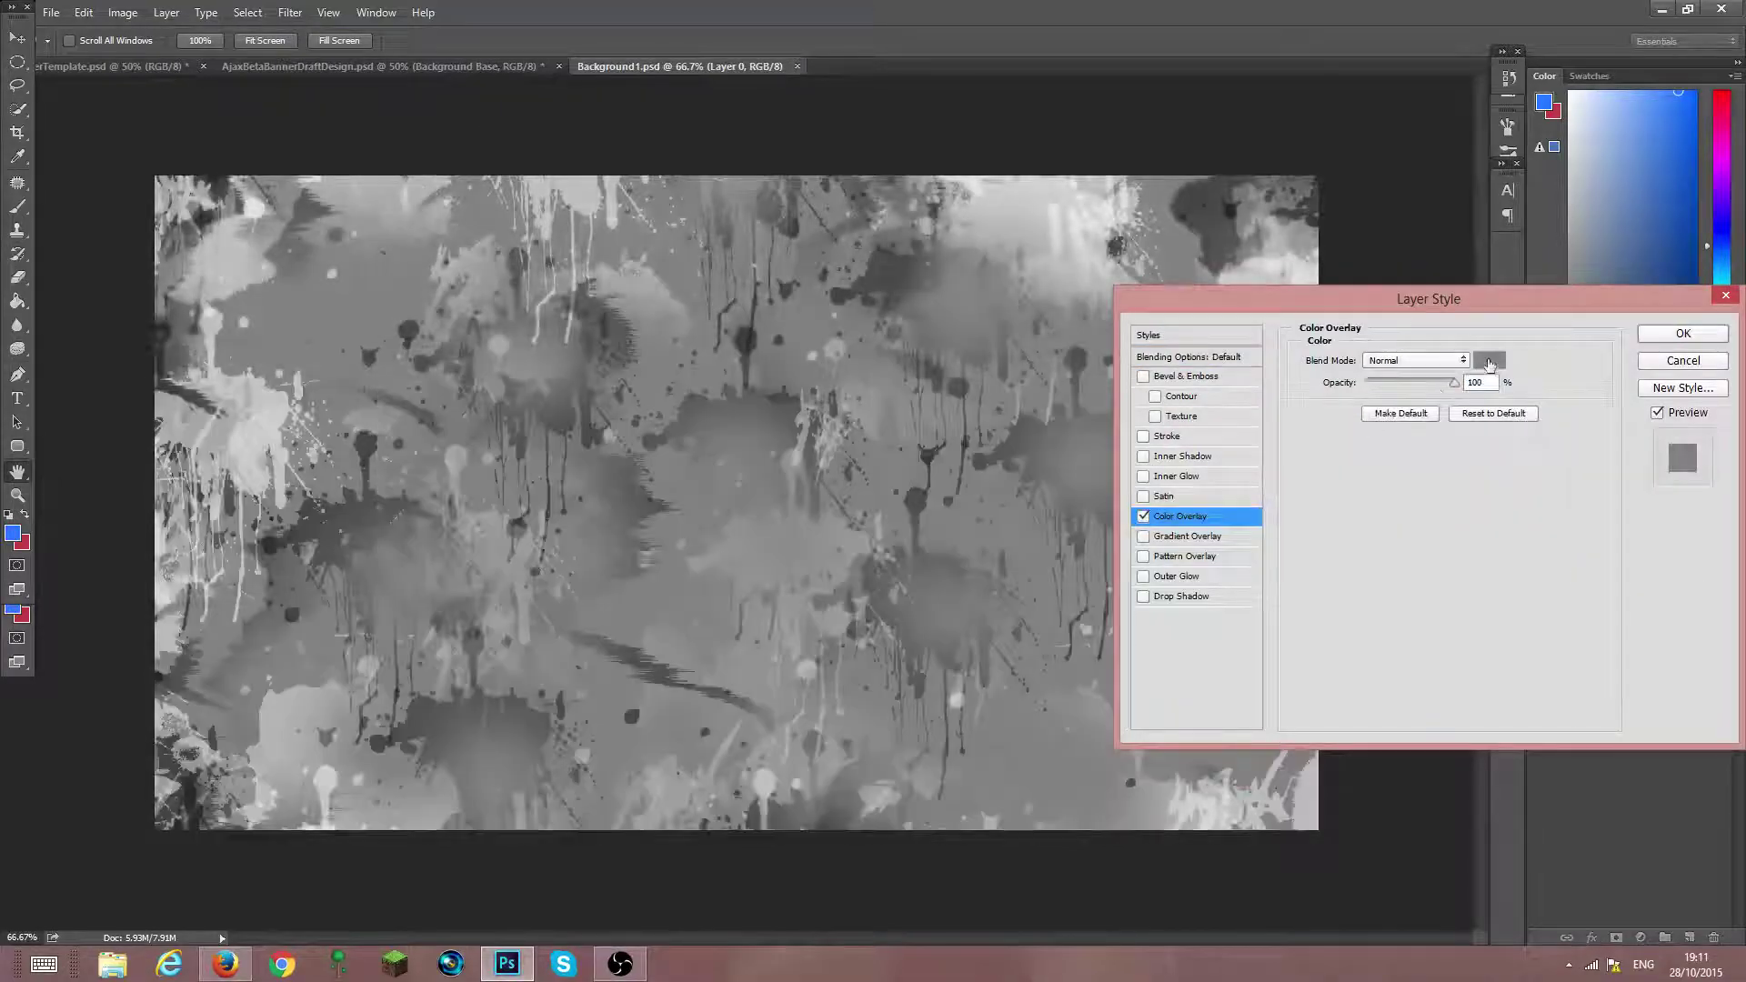
pyautogui.click(1489, 360)
pyautogui.moveTo(1210, 367)
pyautogui.mouseDown()
pyautogui.moveTo(1055, 262)
pyautogui.moveTo(1070, 264)
pyautogui.mouseUp()
pyautogui.click(1071, 285)
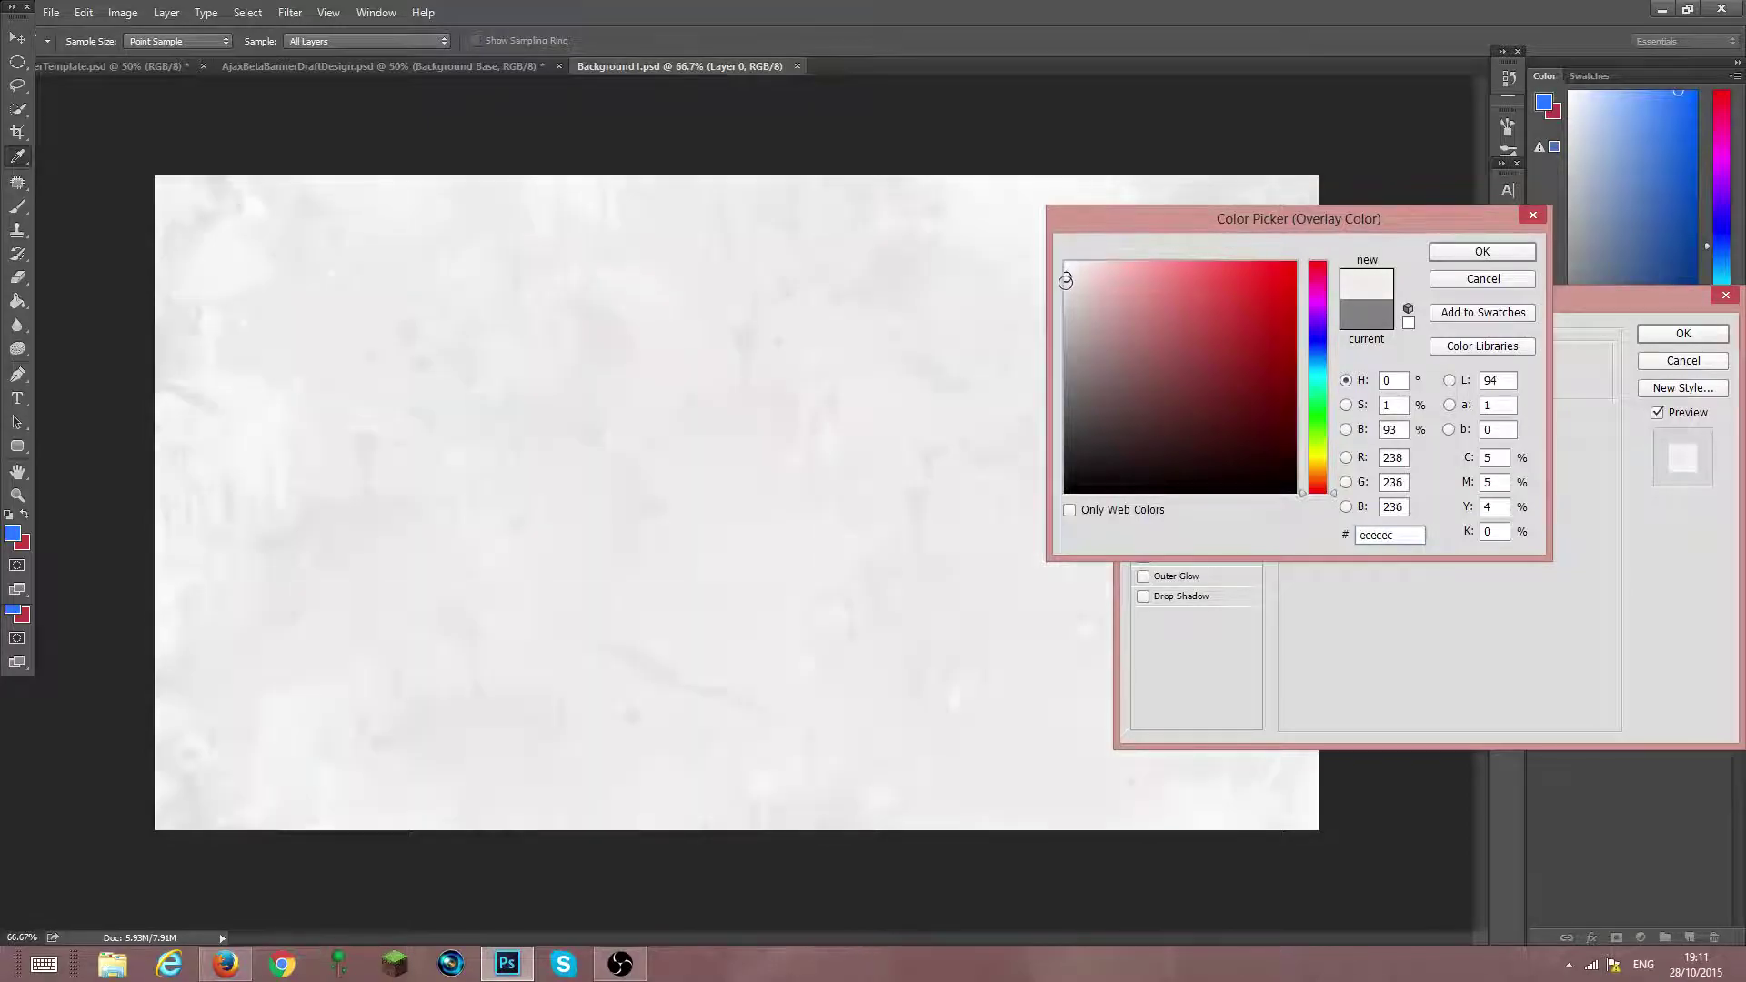
pyautogui.moveTo(1070, 286); pyautogui.dragTo(1063, 283)
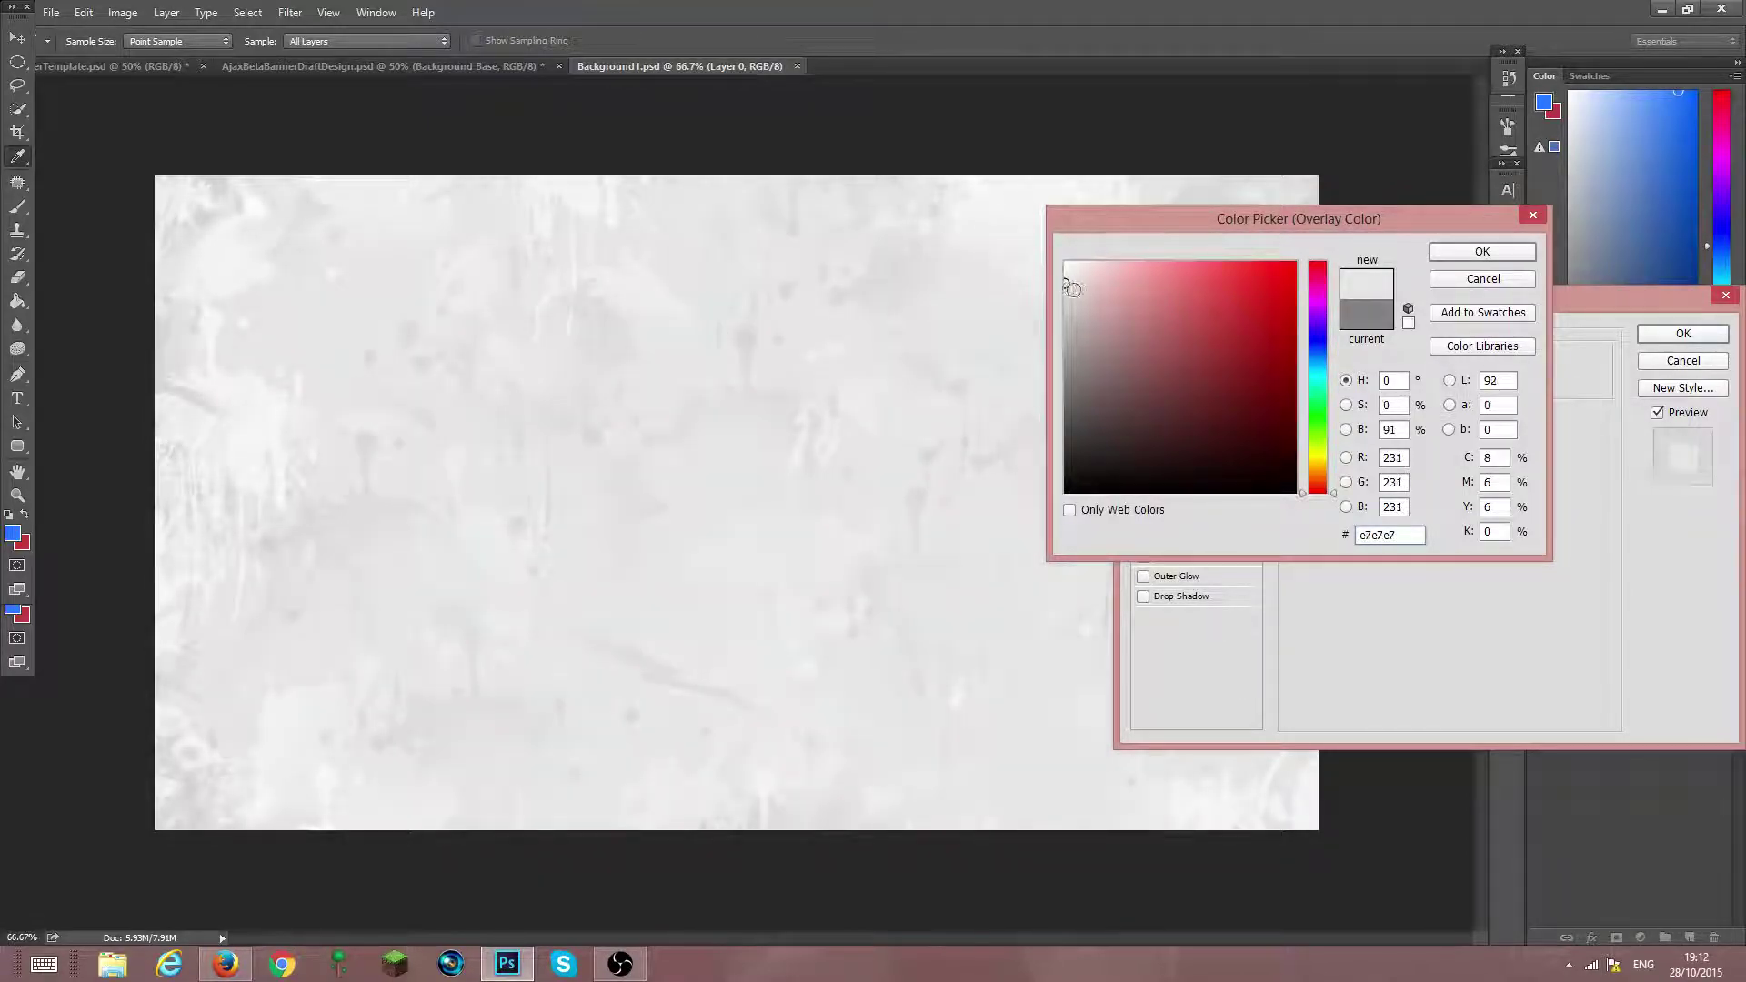
pyautogui.click(1487, 258)
pyautogui.click(1683, 333)
pyautogui.press('e')
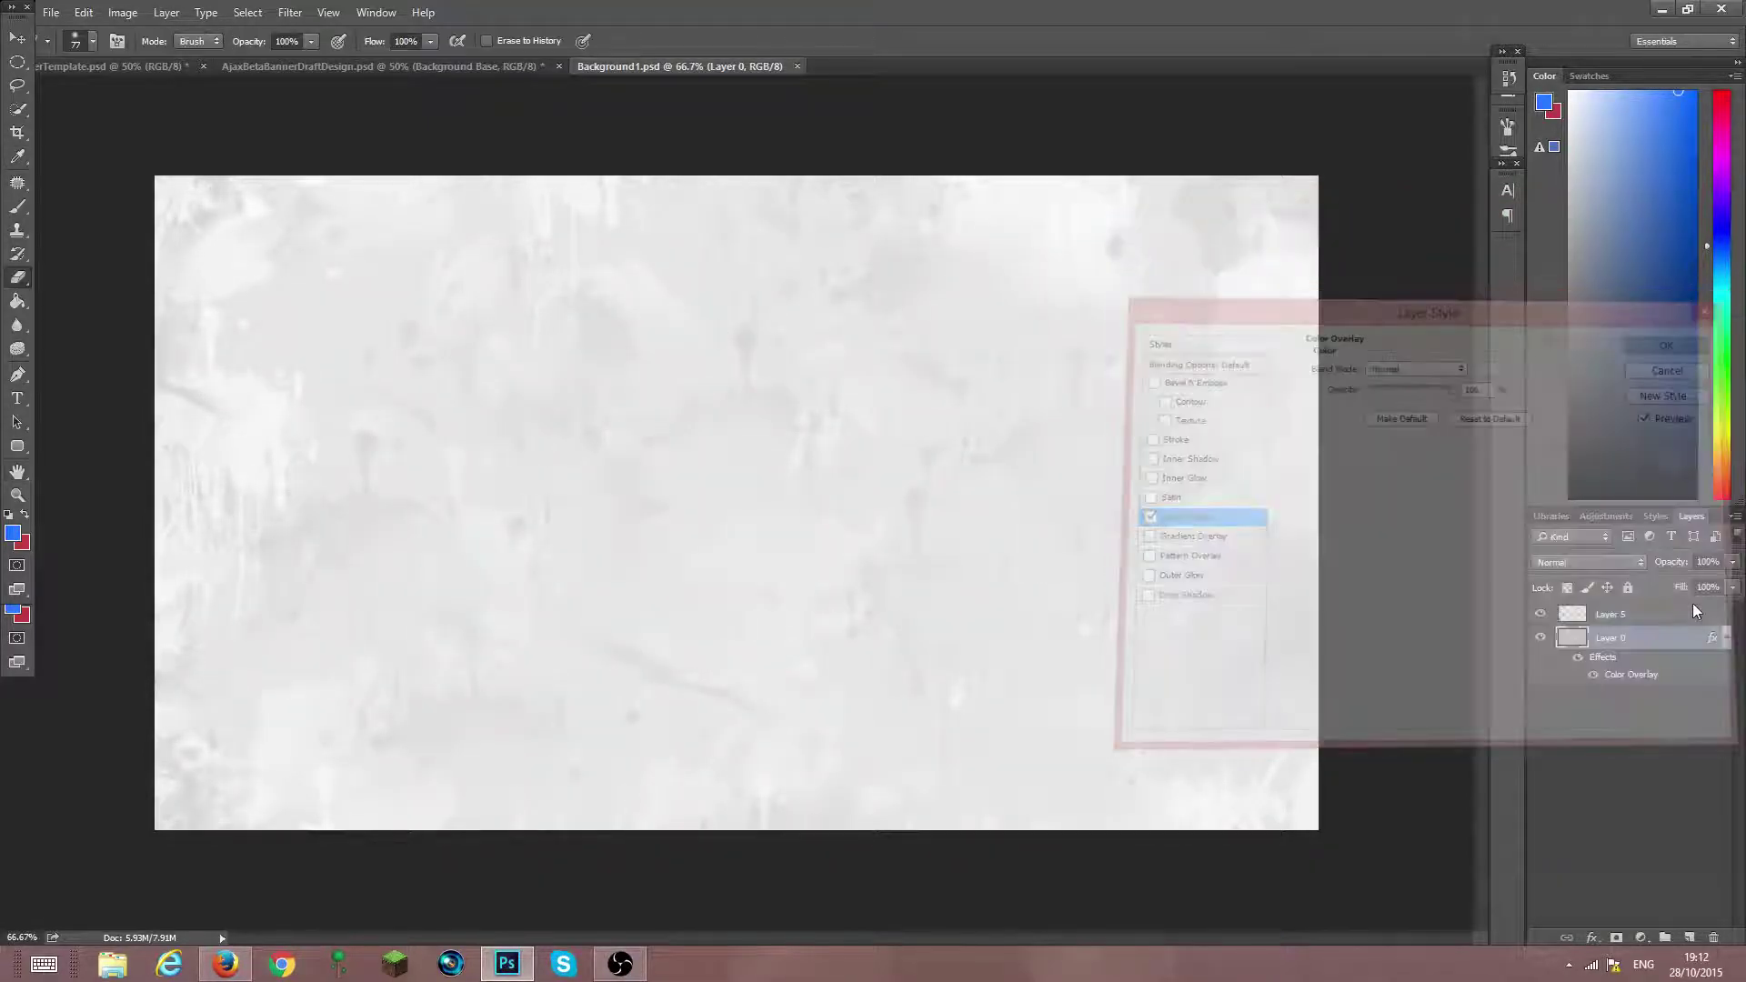
# Merge the layers of Background1.psd and bring the merged texture into the banner template
pyautogui.rightClick(1660, 628)
pyautogui.click(1536, 732)
pyautogui.press('v')
pyautogui.moveTo(559, 434); pyautogui.dragTo(428, 452)
# Enlarge the texture layer to about 143% so it spans the banner, and place it directly beneath White Bars
pyautogui.hotkey('ctrl', 't')
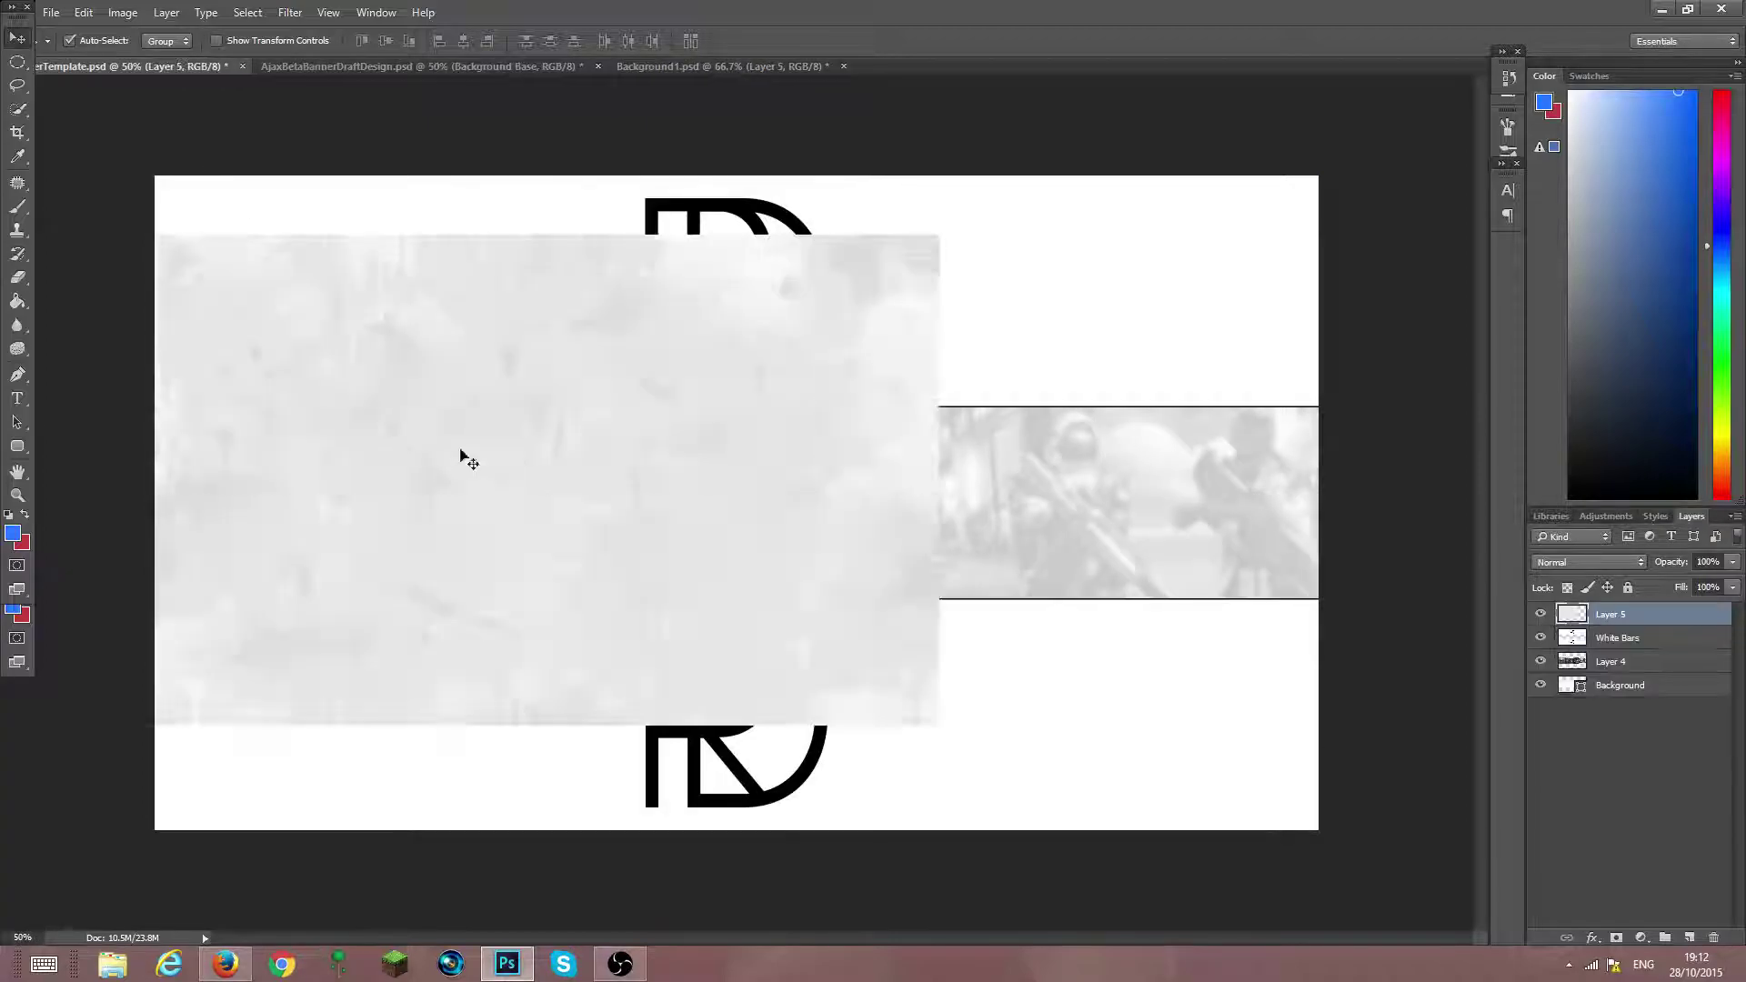
pyautogui.moveTo(934, 222); pyautogui.dragTo(1349, 155)
pyautogui.moveTo(1092, 358); pyautogui.dragTo(1106, 531)
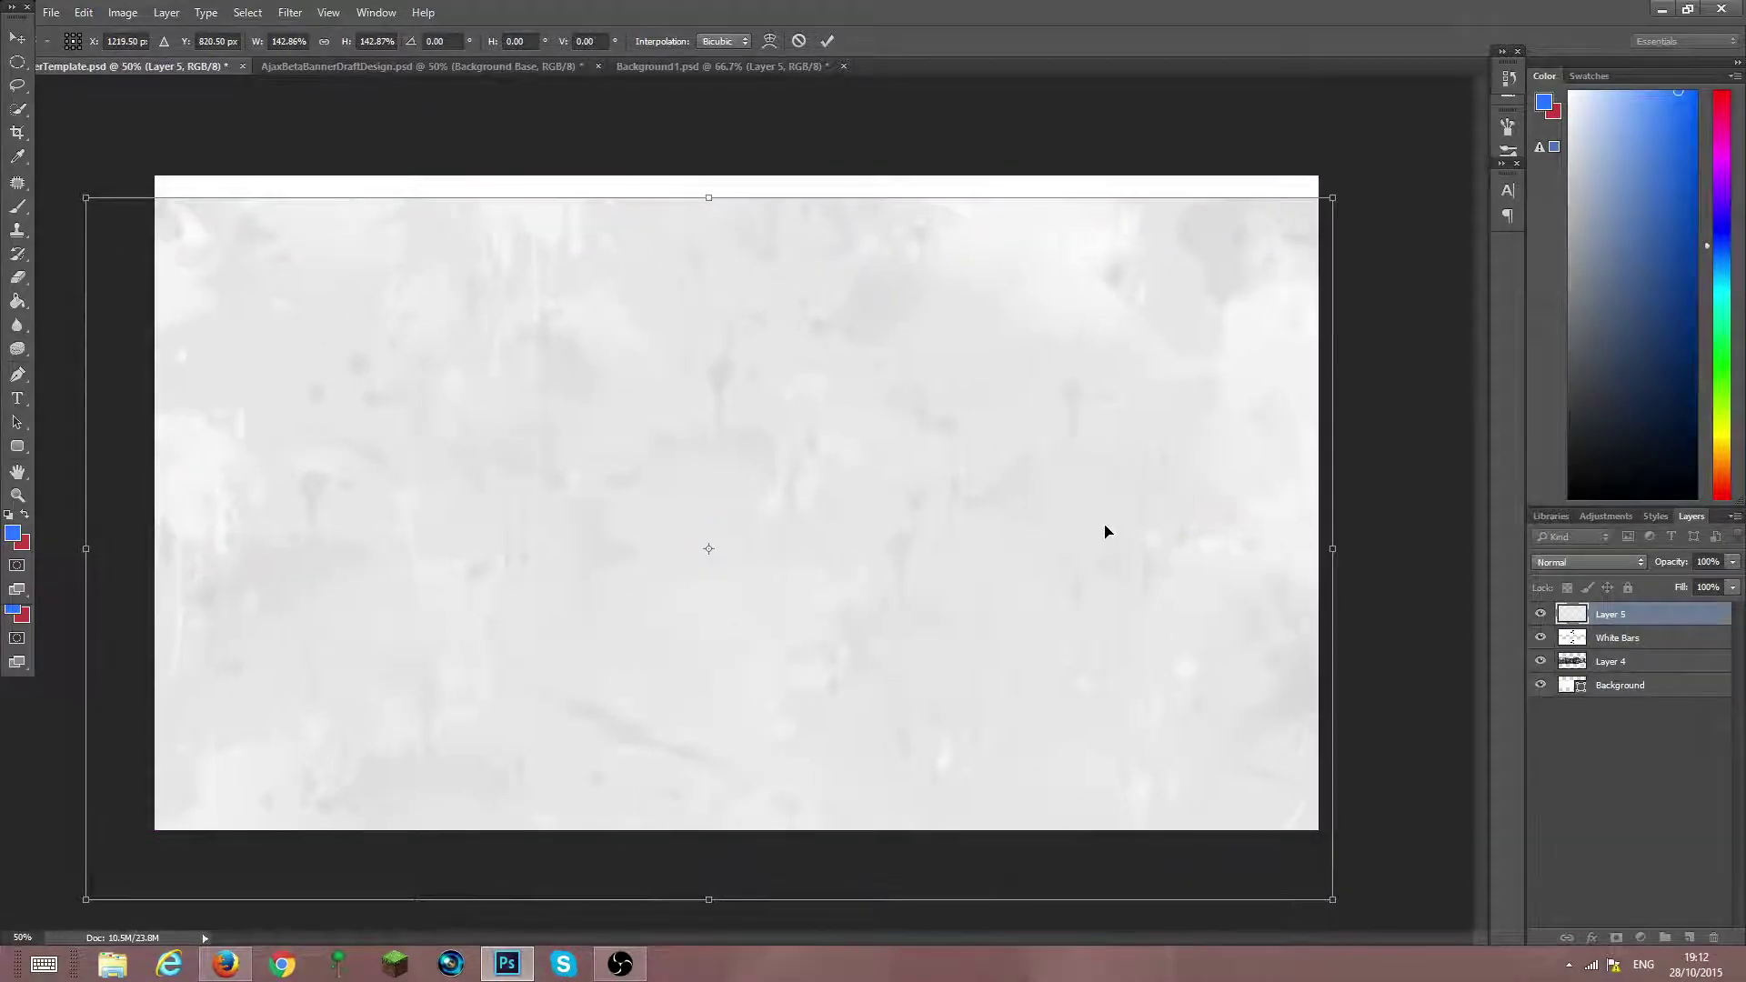
pyautogui.press('Return')
pyautogui.moveTo(1621, 618); pyautogui.dragTo(1637, 651)
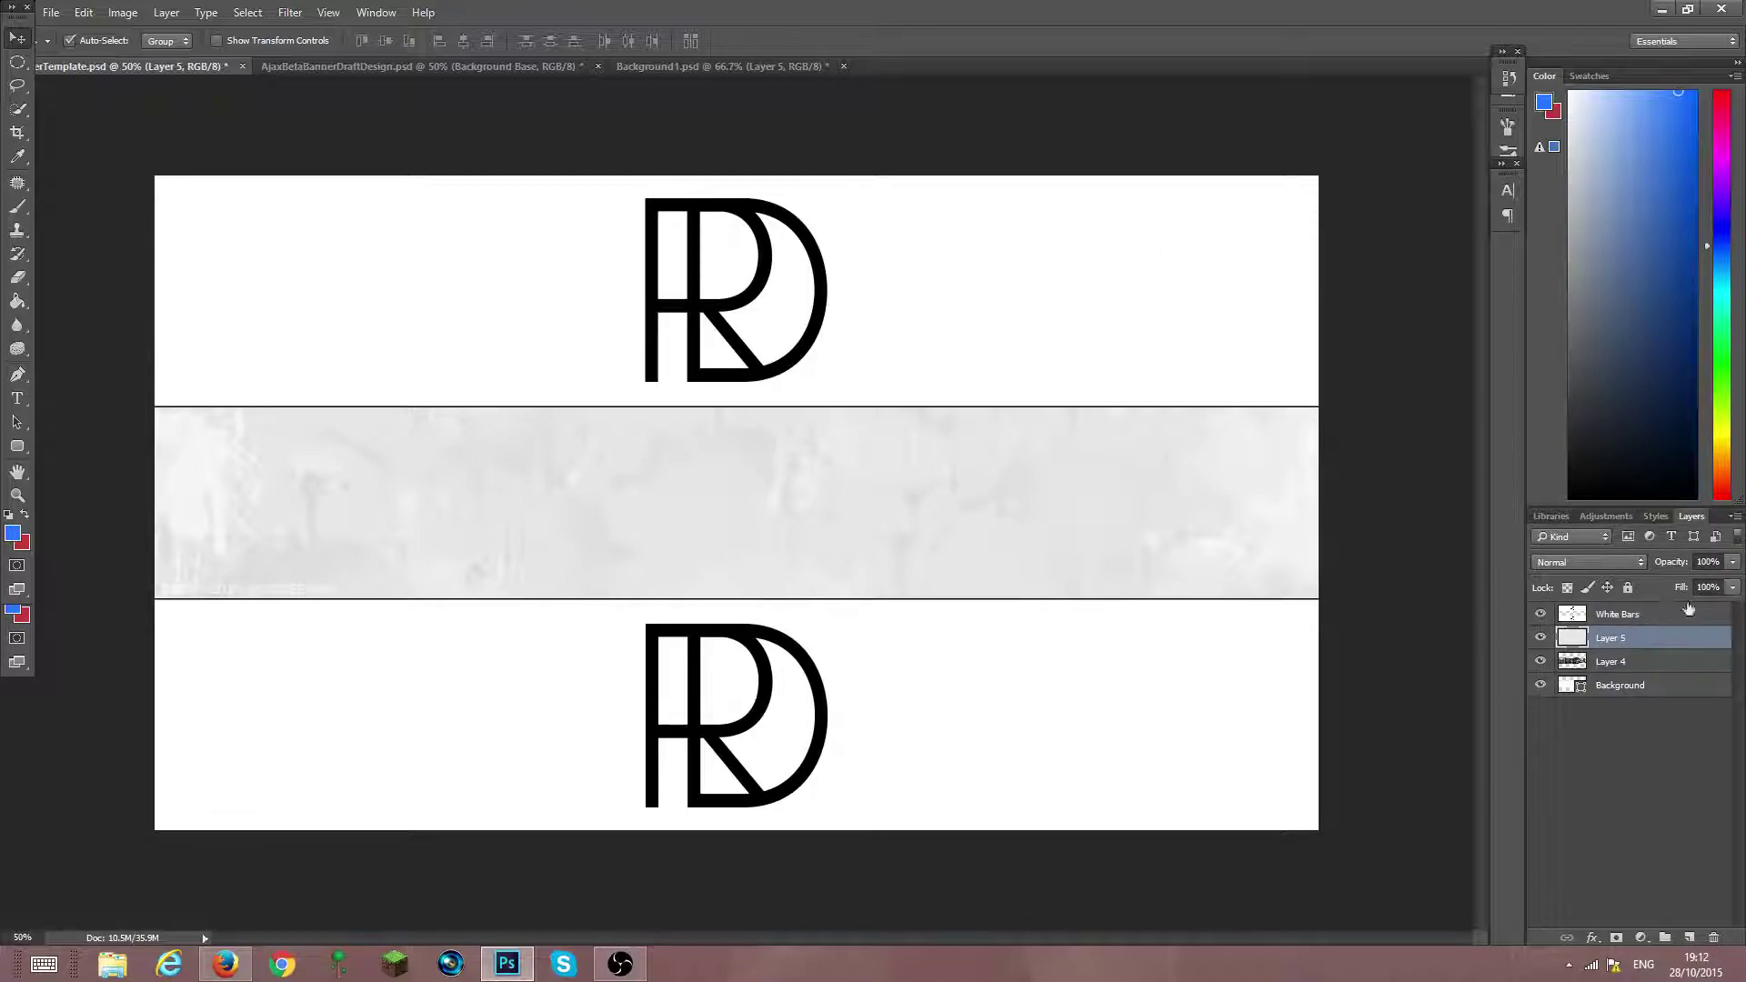
# Set the texture layer's blend mode to Overlay and its opacity to 43%
pyautogui.click(1607, 564)
pyautogui.click(1600, 753)
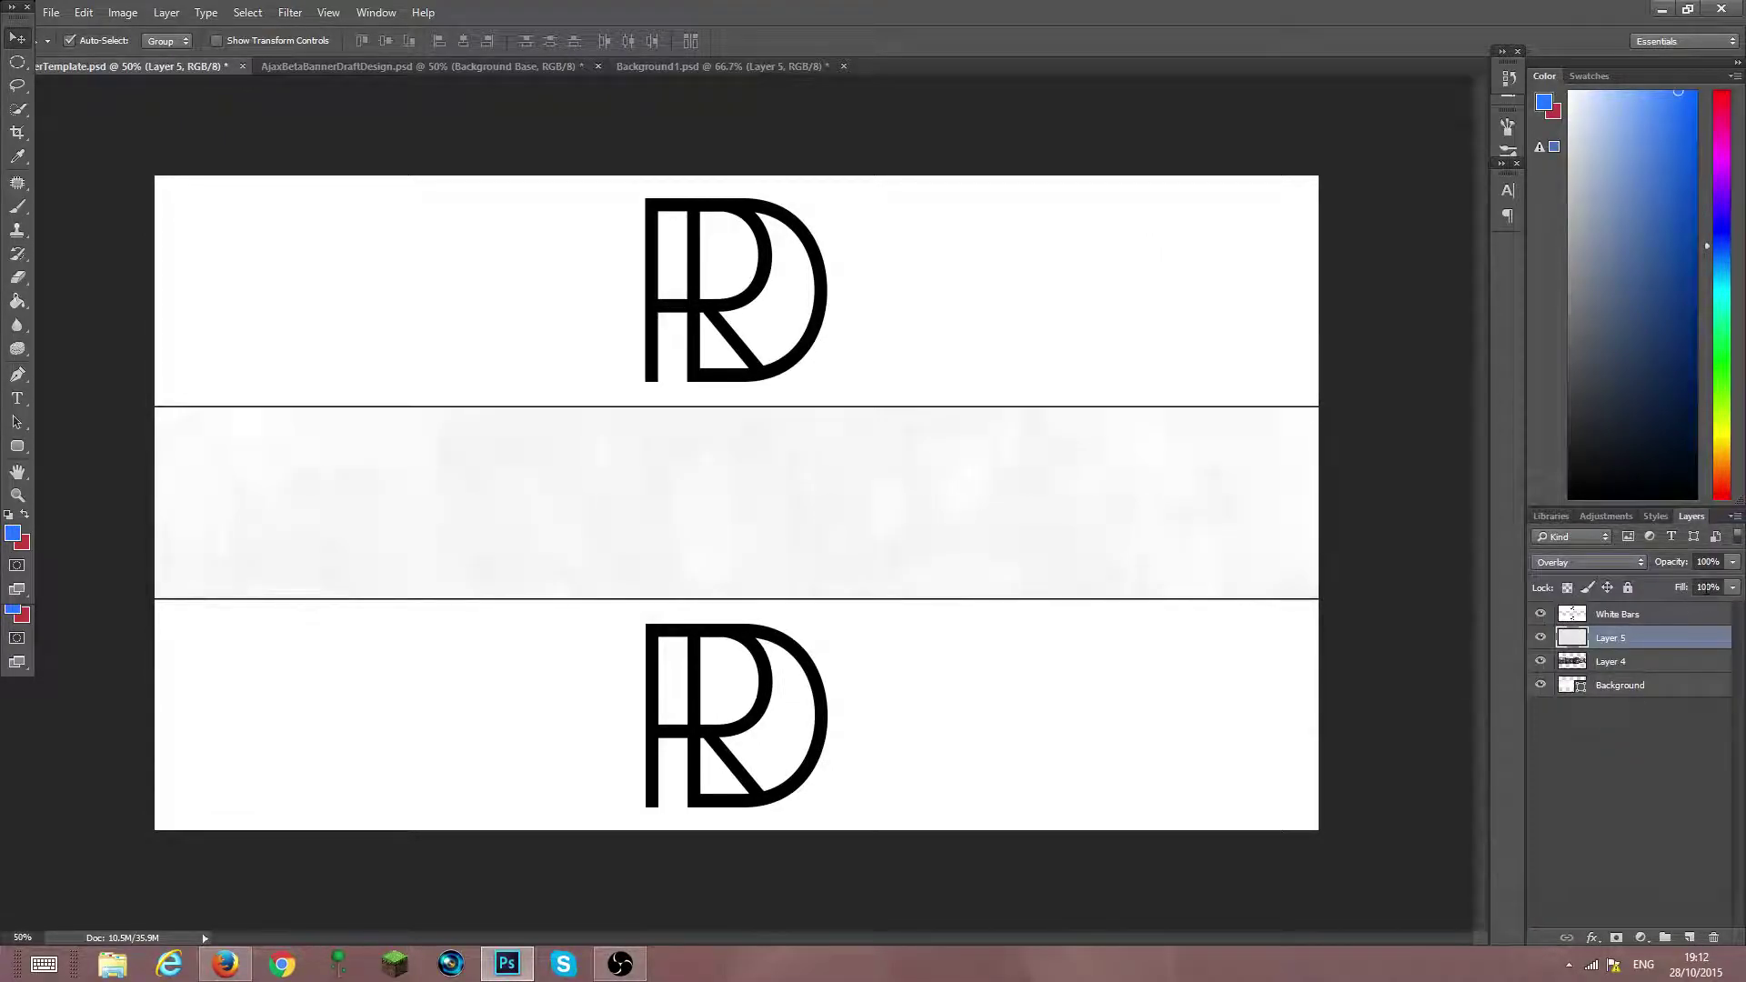
pyautogui.click(1732, 564)
pyautogui.moveTo(1686, 587); pyautogui.dragTo(1680, 584)
# Examine the layer order inside the Background Base group of AjaxBetaBannerDraftDesign.psd
pyautogui.click(518, 71)
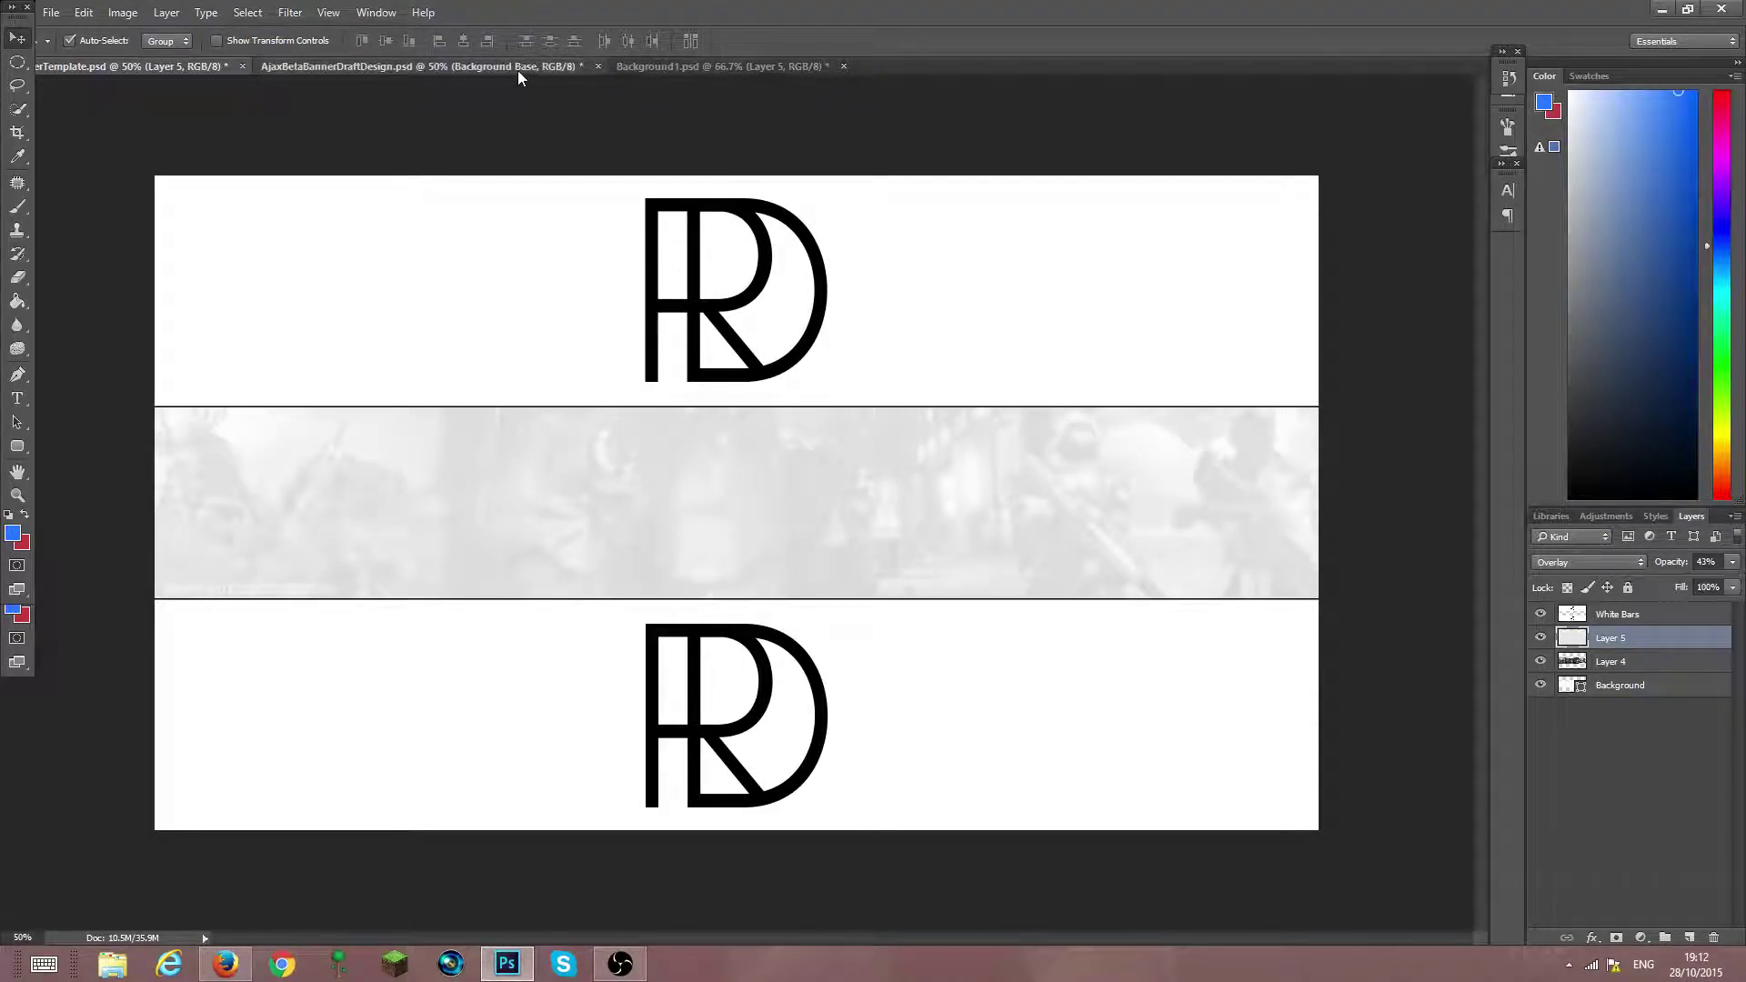
pyautogui.click(1561, 656)
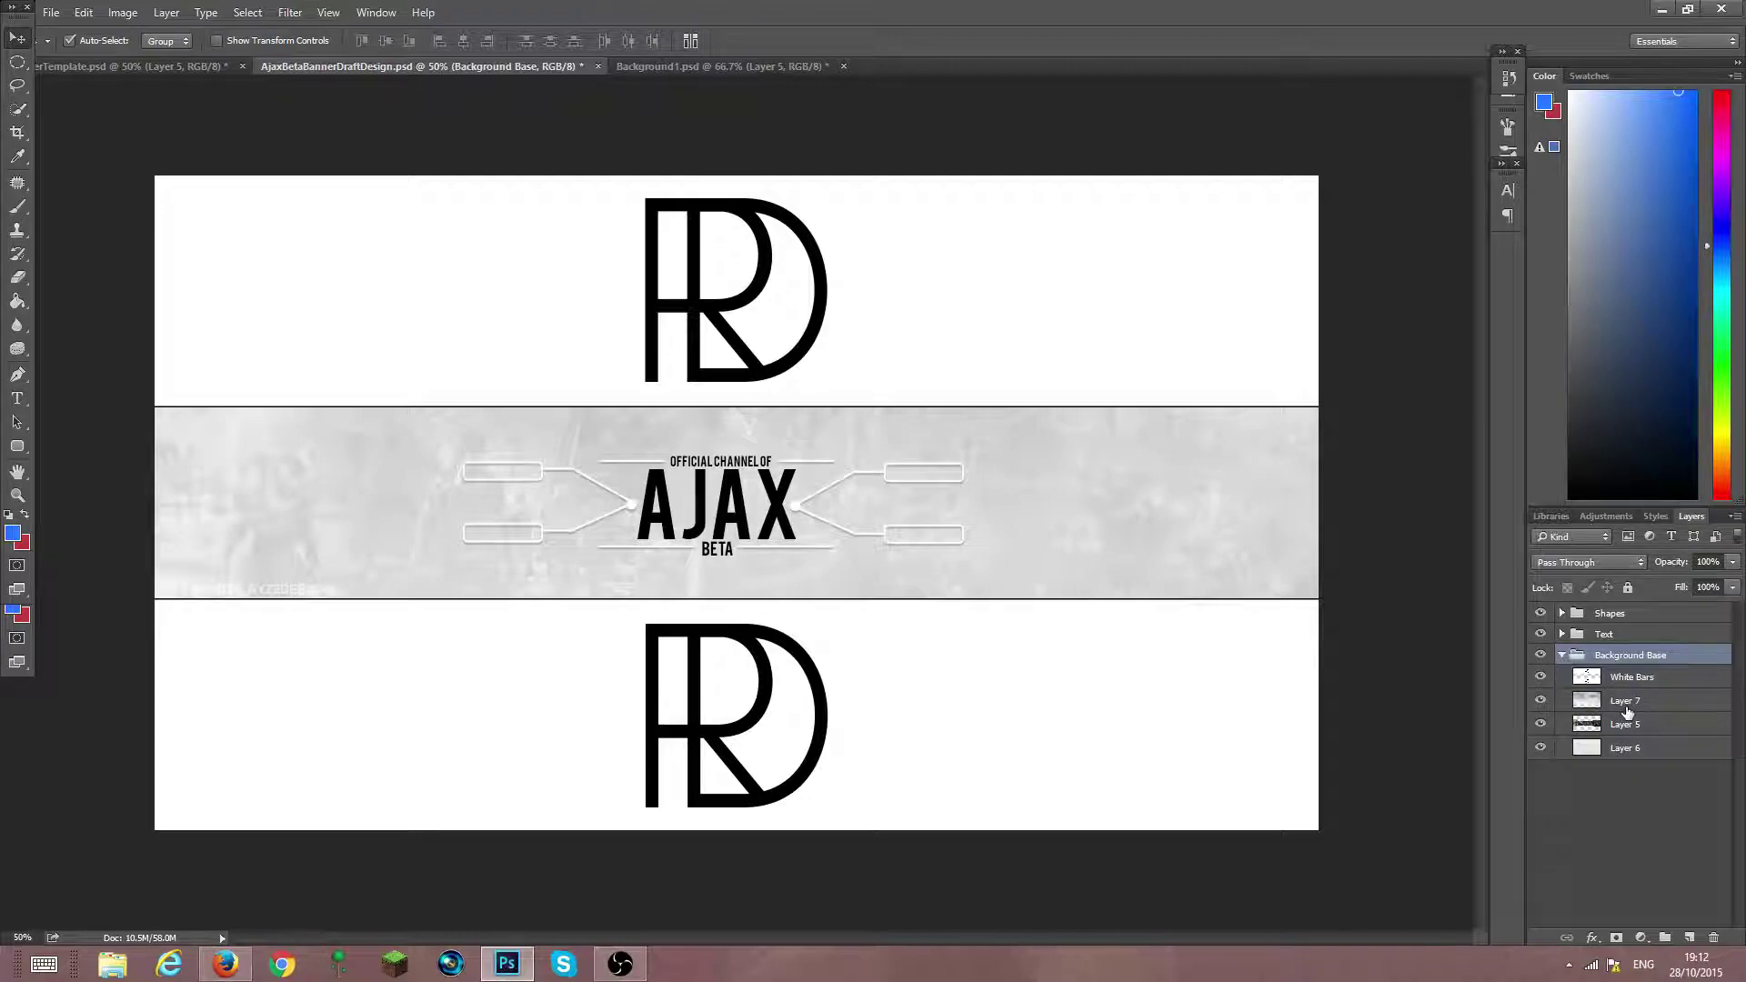
pyautogui.click(1635, 750)
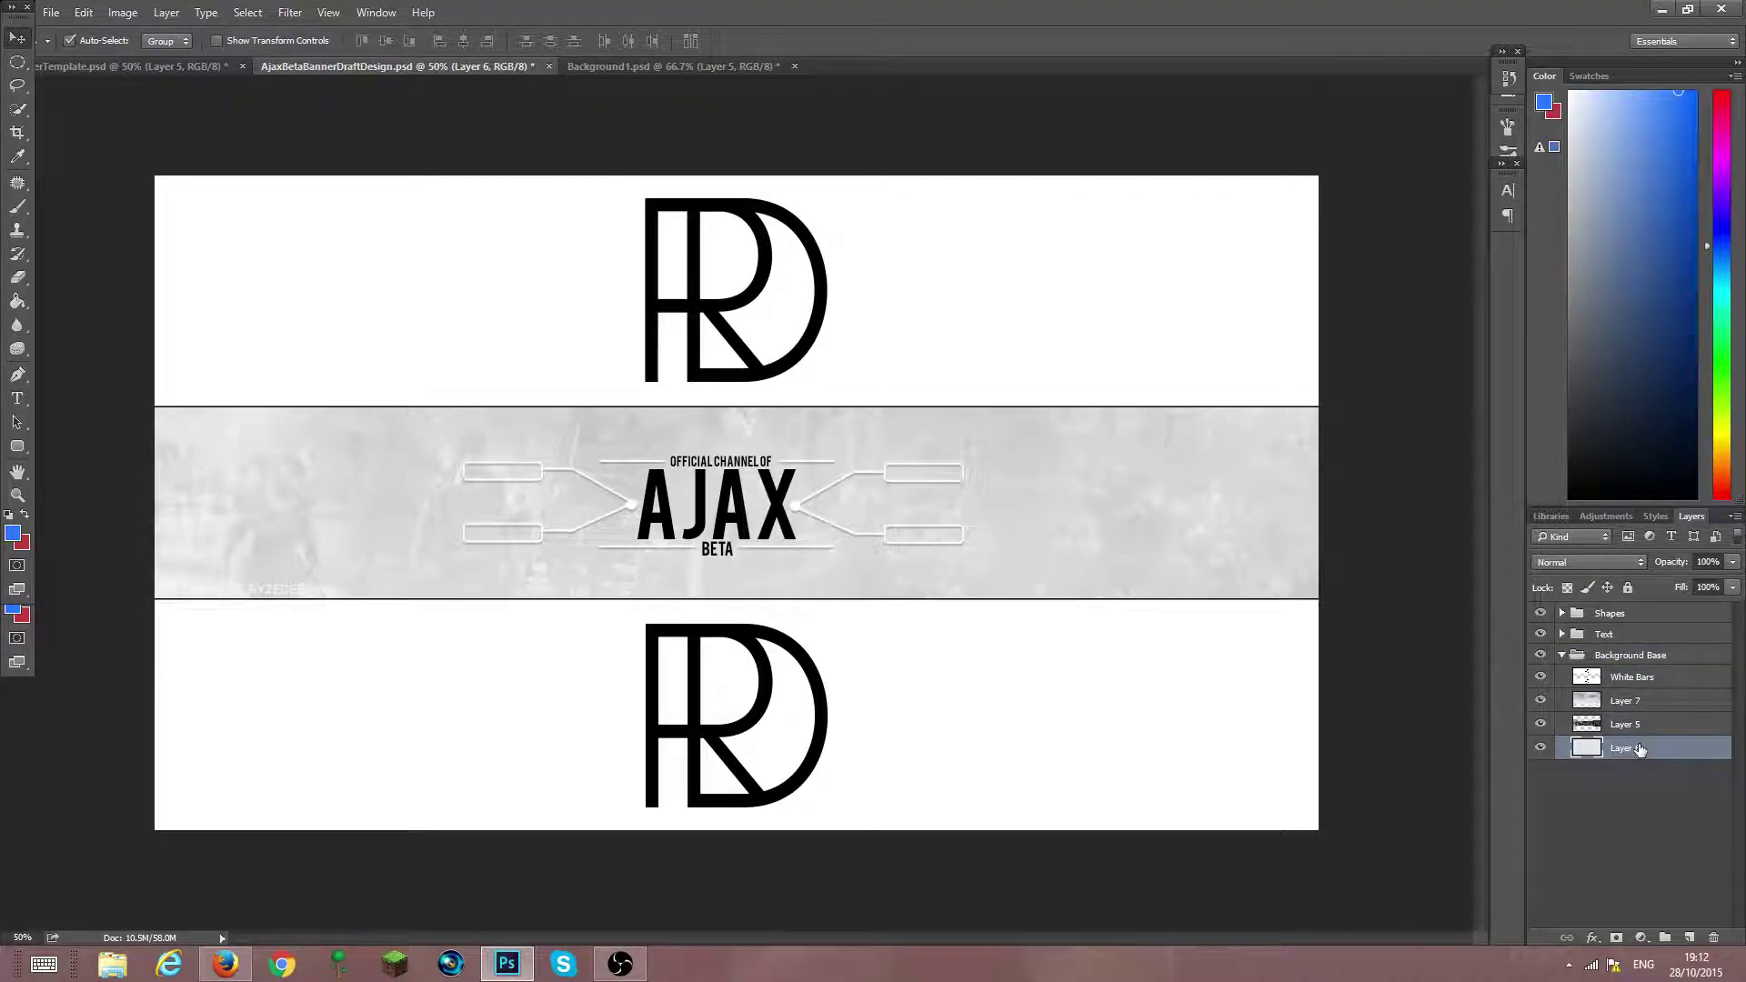
pyautogui.click(1641, 731)
pyautogui.click(1644, 750)
pyautogui.click(1646, 729)
pyautogui.click(1648, 751)
# In the banner template, move Layer 5 beneath Layer 4 and set Layer 4's opacity to 16%
pyautogui.click(213, 68)
pyautogui.moveTo(1627, 635); pyautogui.dragTo(1640, 671)
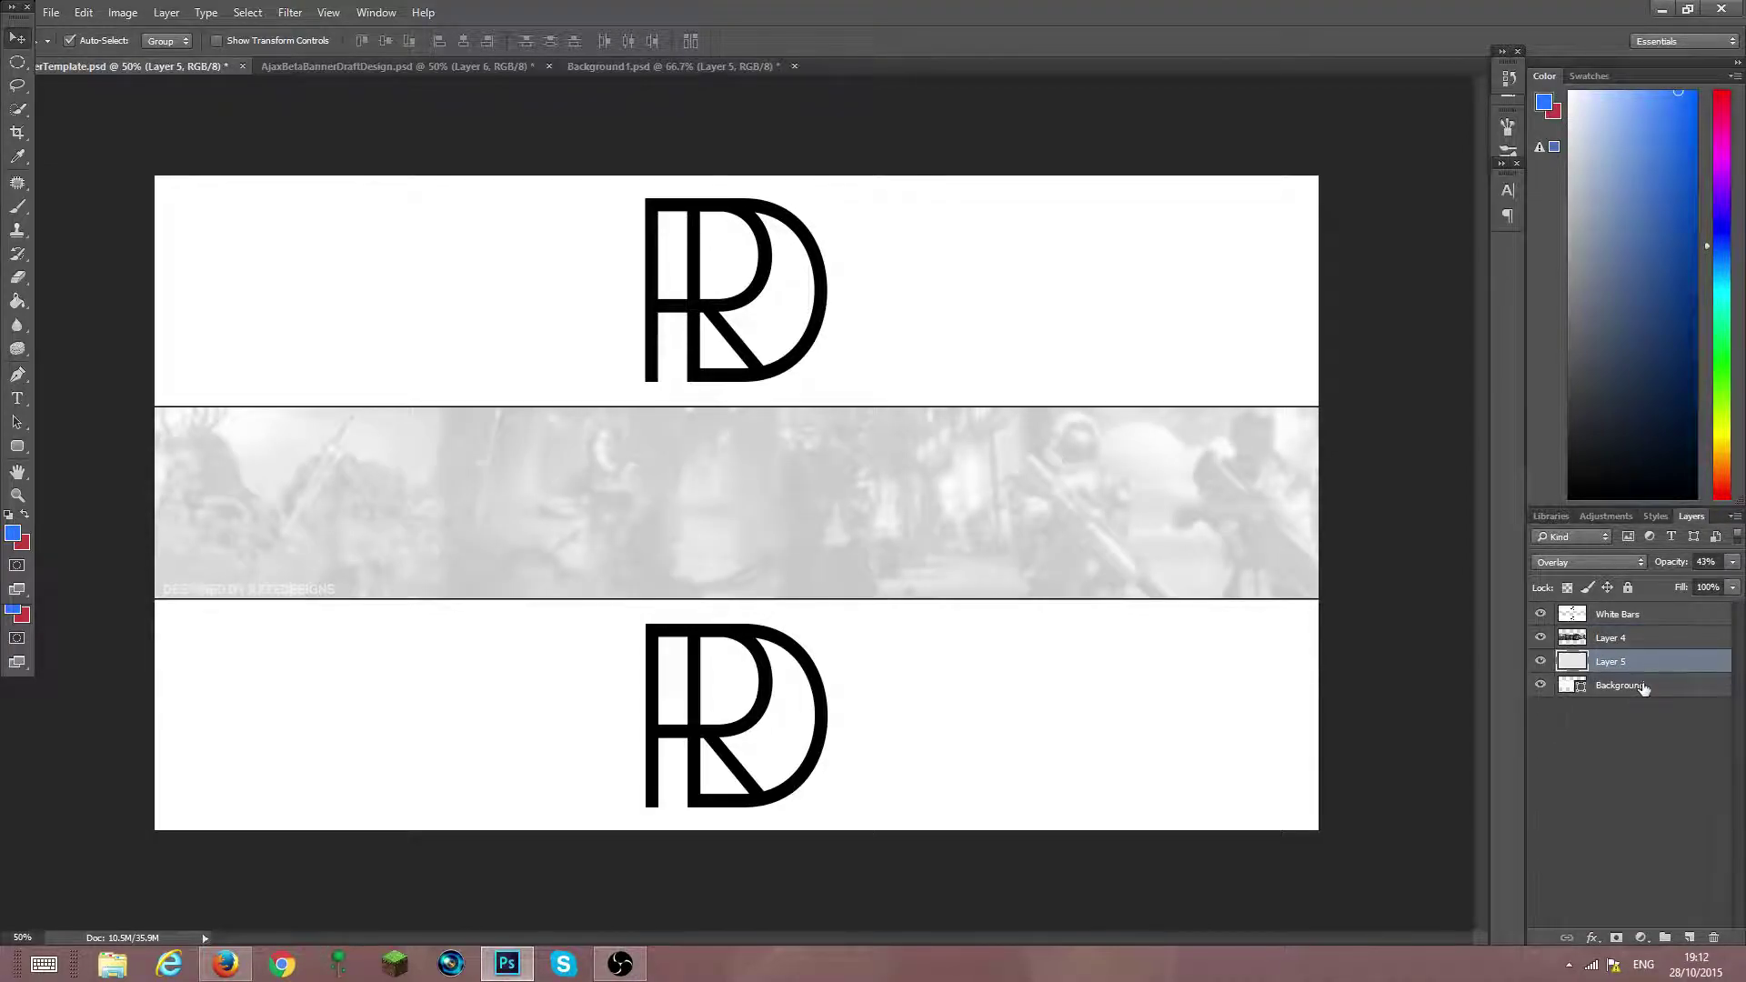
pyautogui.click(1650, 641)
pyautogui.click(1733, 561)
pyautogui.moveTo(1659, 582); pyautogui.dragTo(1659, 583)
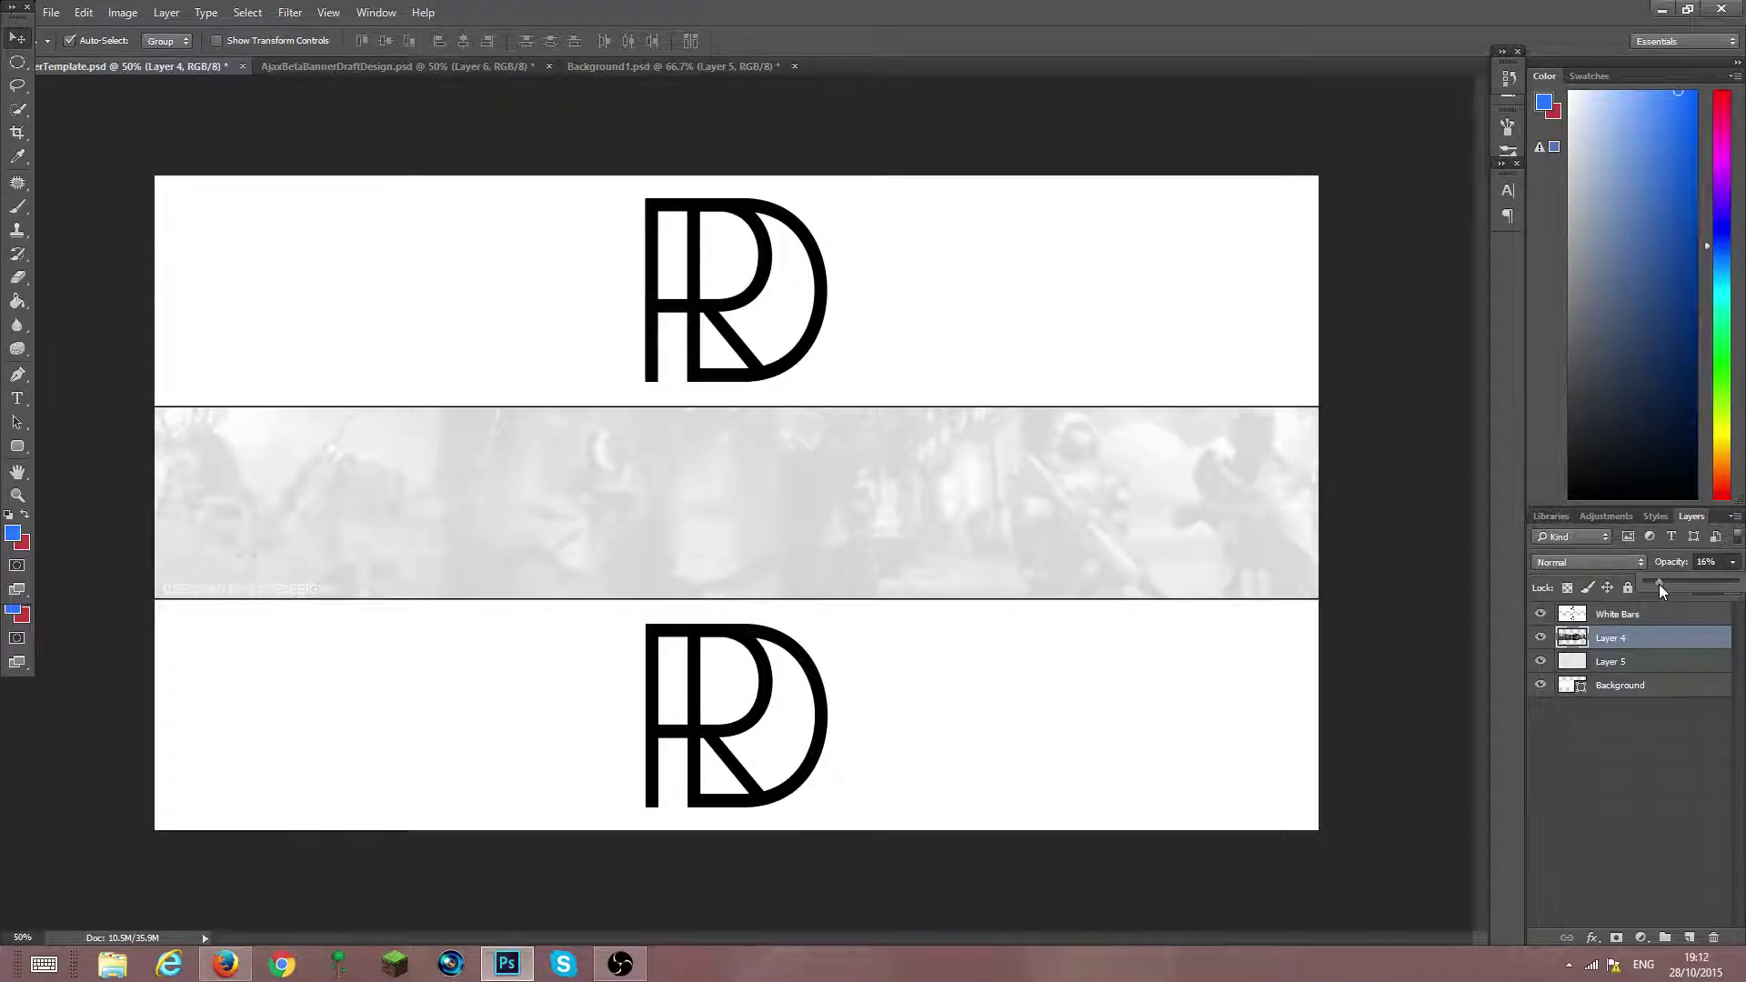
# Raise the opacity of the texture on Layer 5 to 80%
pyautogui.click(1641, 662)
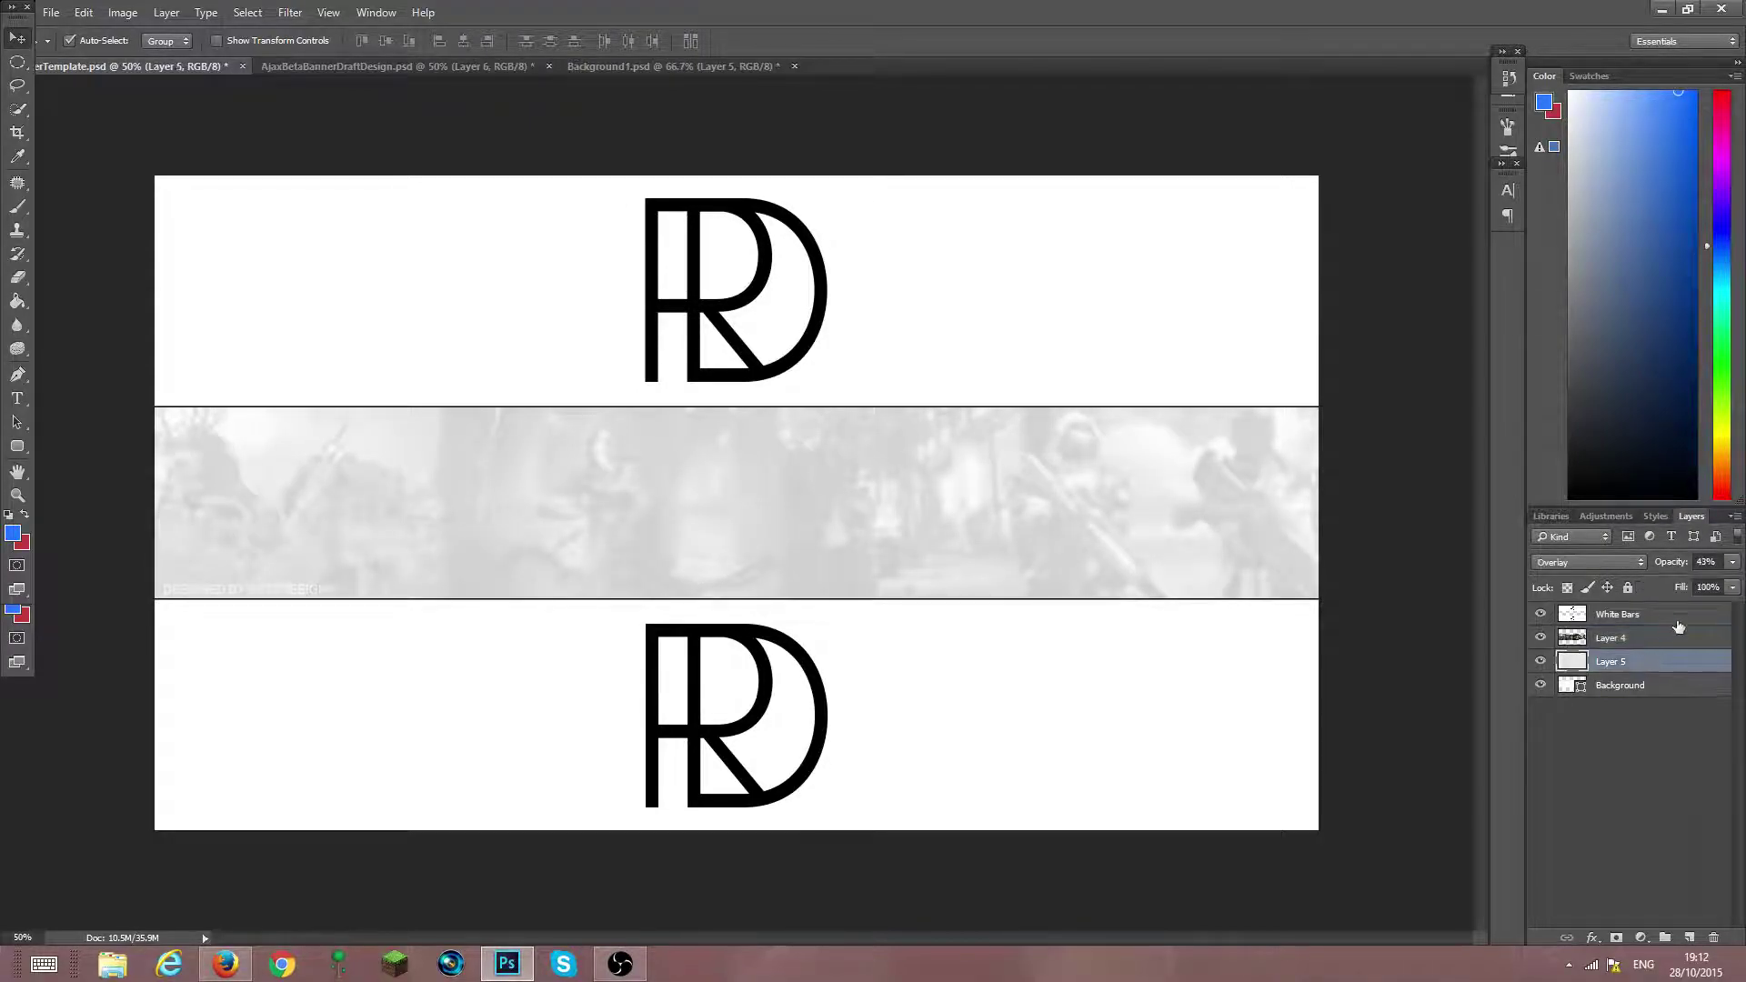
pyautogui.moveTo(1688, 586); pyautogui.dragTo(1738, 583)
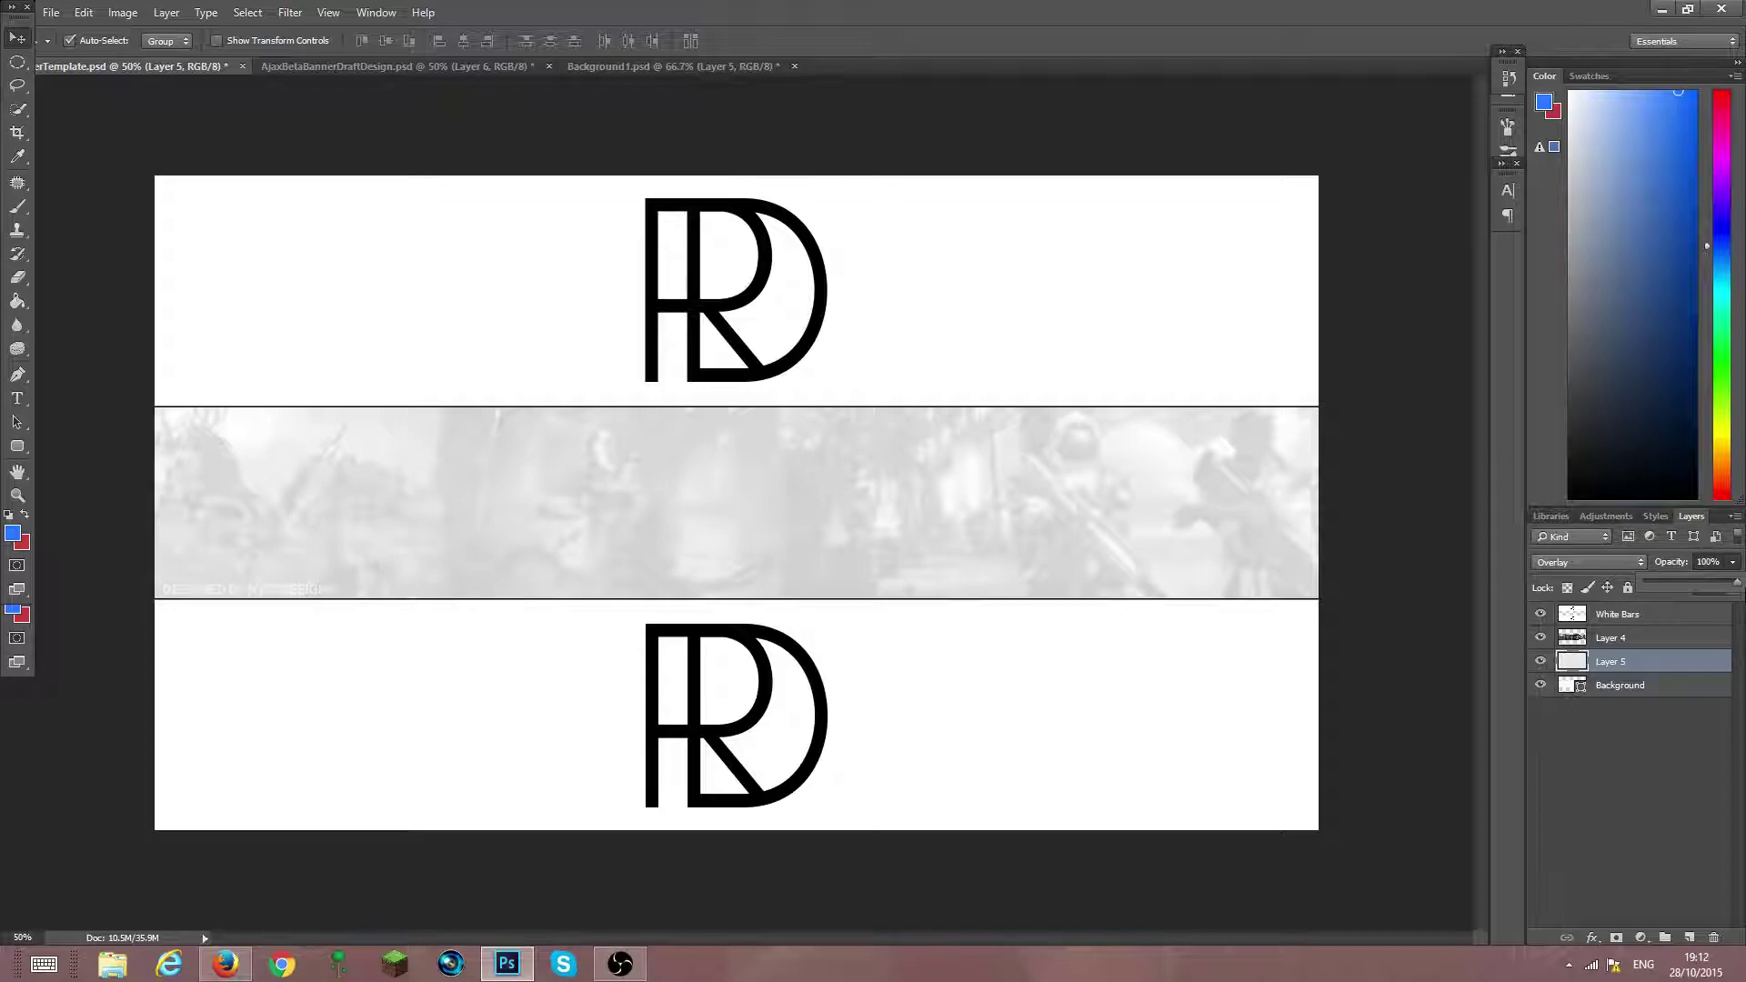
pyautogui.click(1682, 737)
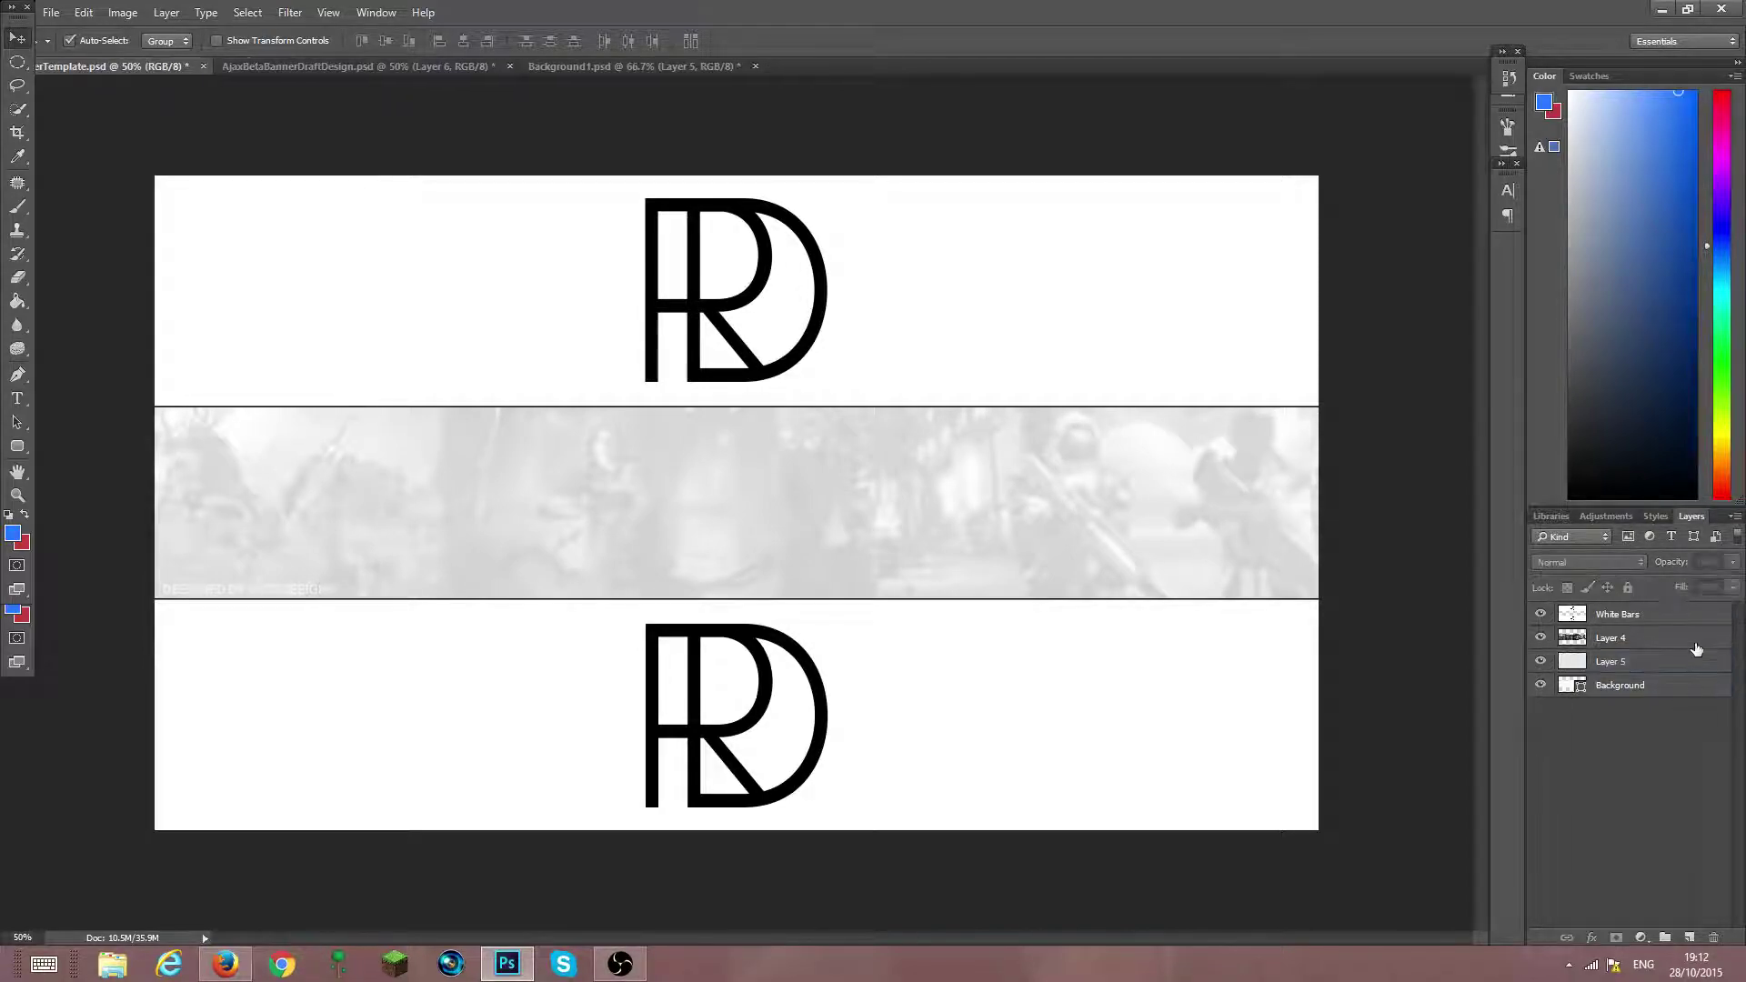
pyautogui.click(1673, 669)
pyautogui.click(1732, 562)
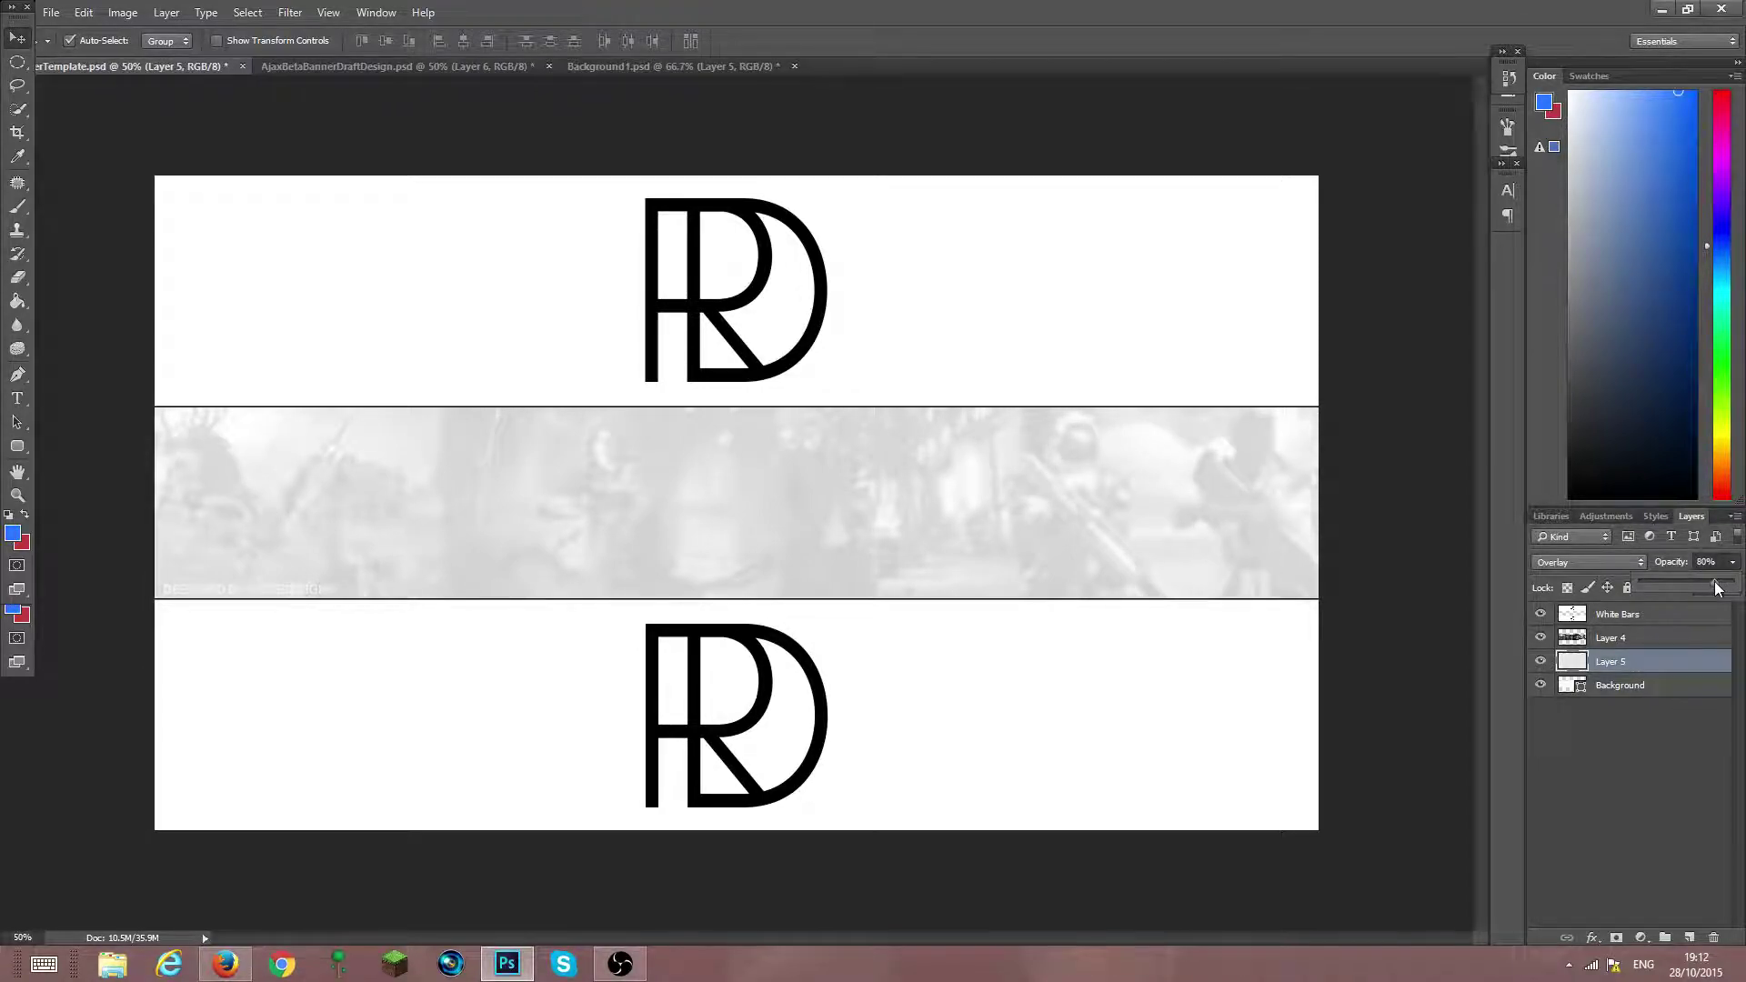
pyautogui.click(1661, 740)
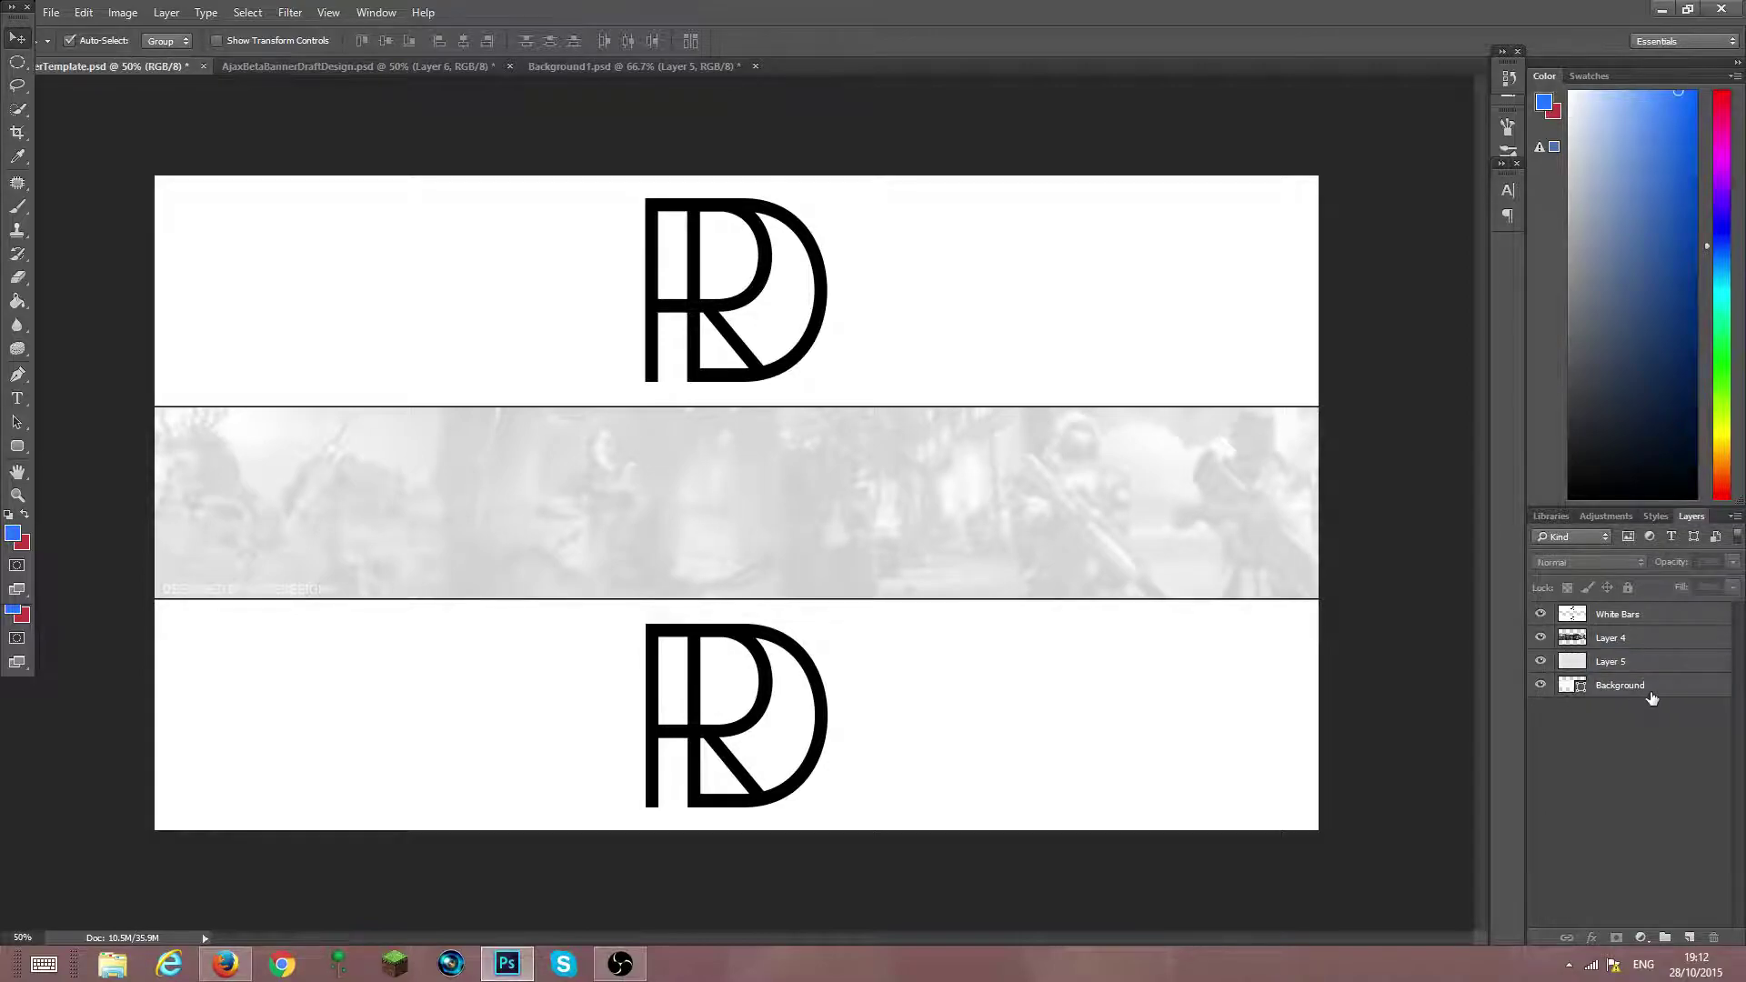
# Set the fill of the Background shape layer to a recently used white, then deselect the layer
pyautogui.click(1650, 693)
pyautogui.rightClick(1639, 649)
pyautogui.press('Escape')
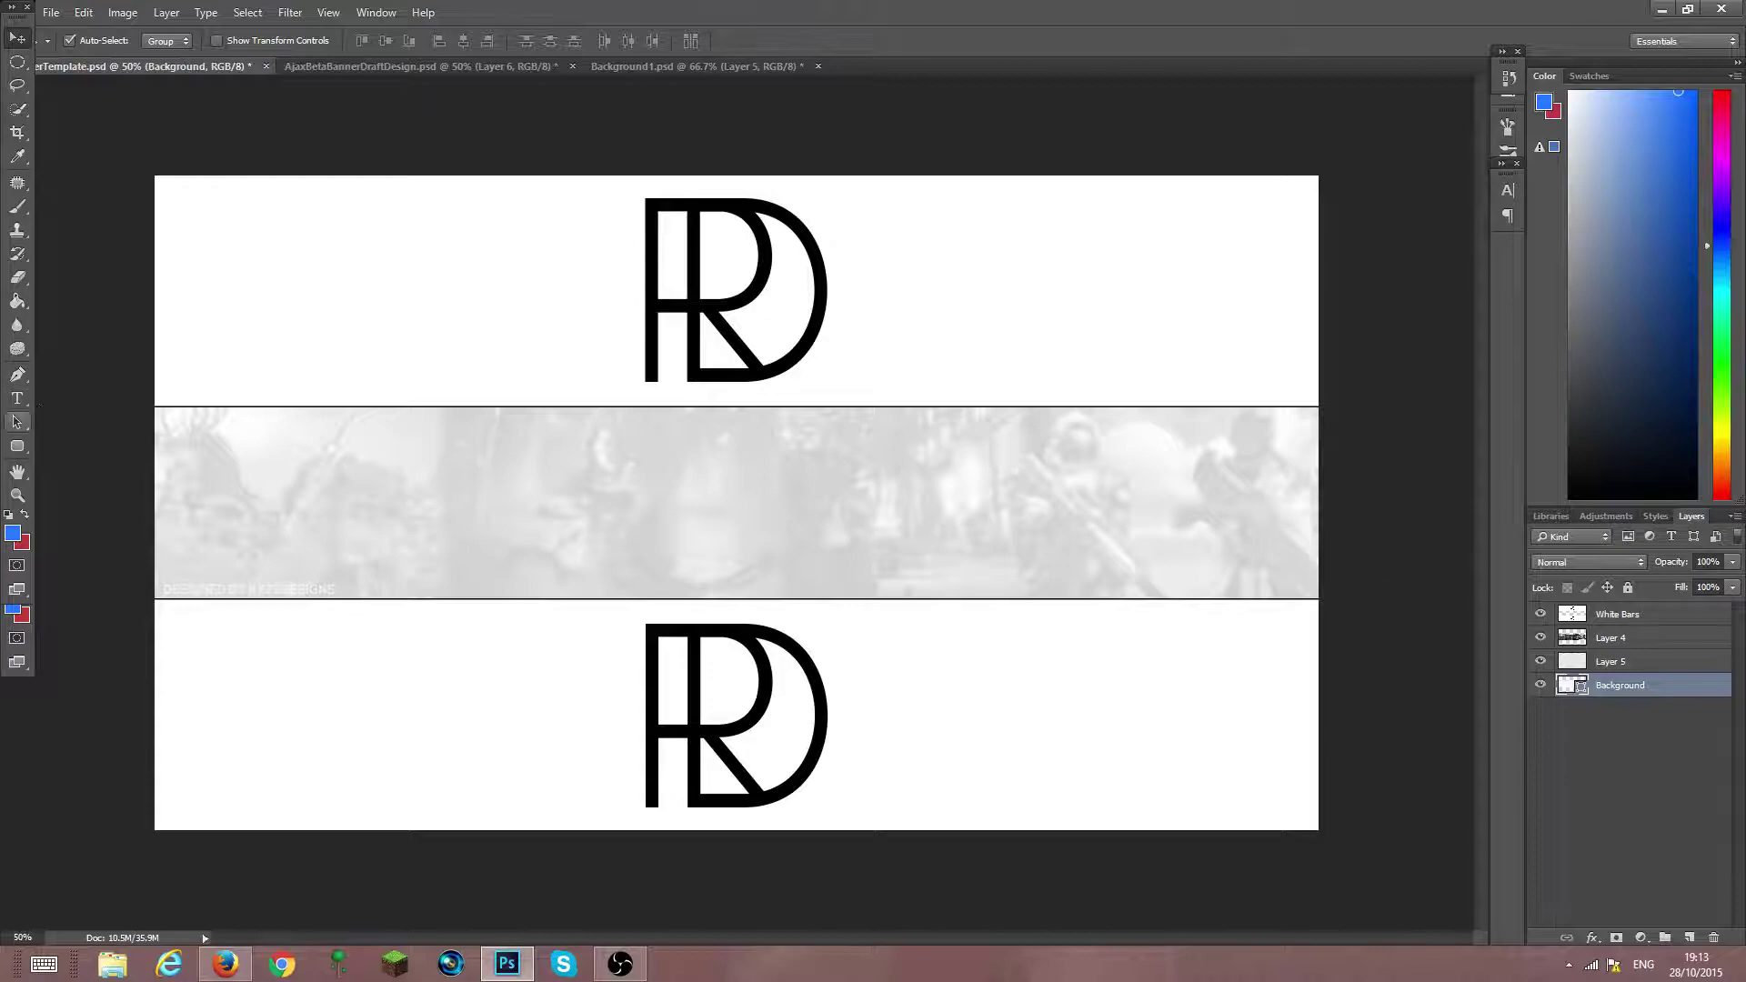
pyautogui.click(17, 446)
pyautogui.click(166, 41)
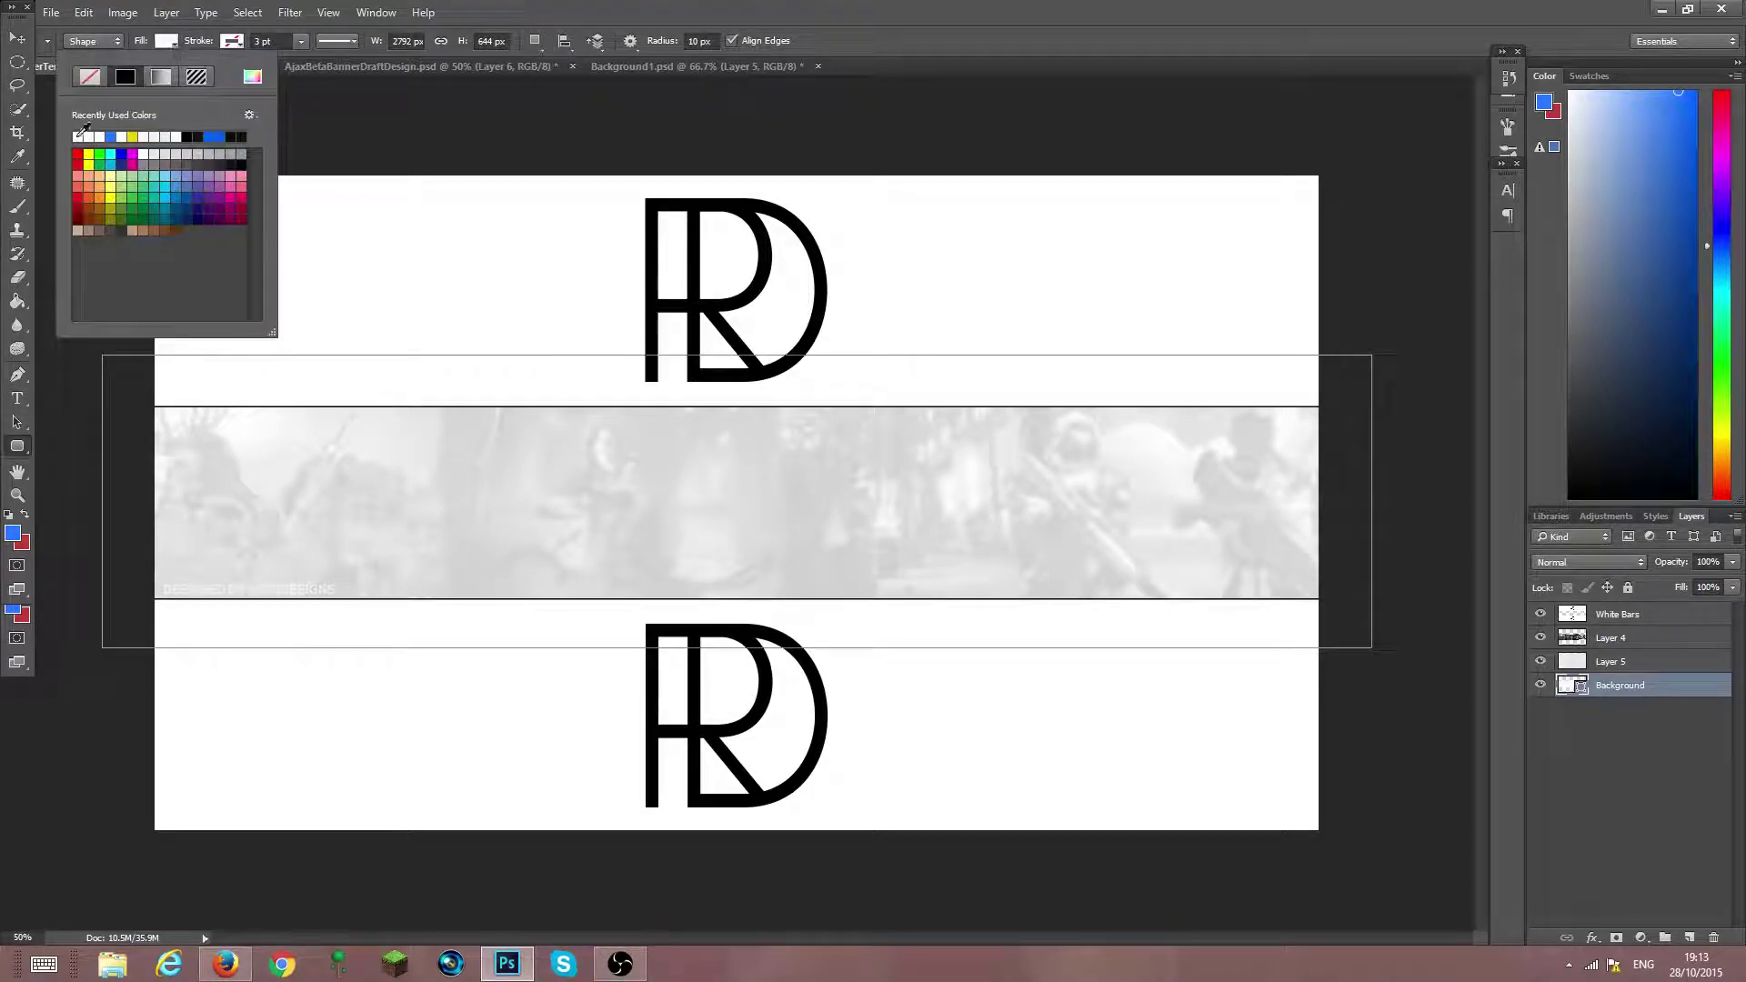
pyautogui.click(167, 136)
pyautogui.click(151, 134)
pyautogui.click(931, 9)
pyautogui.click(1551, 764)
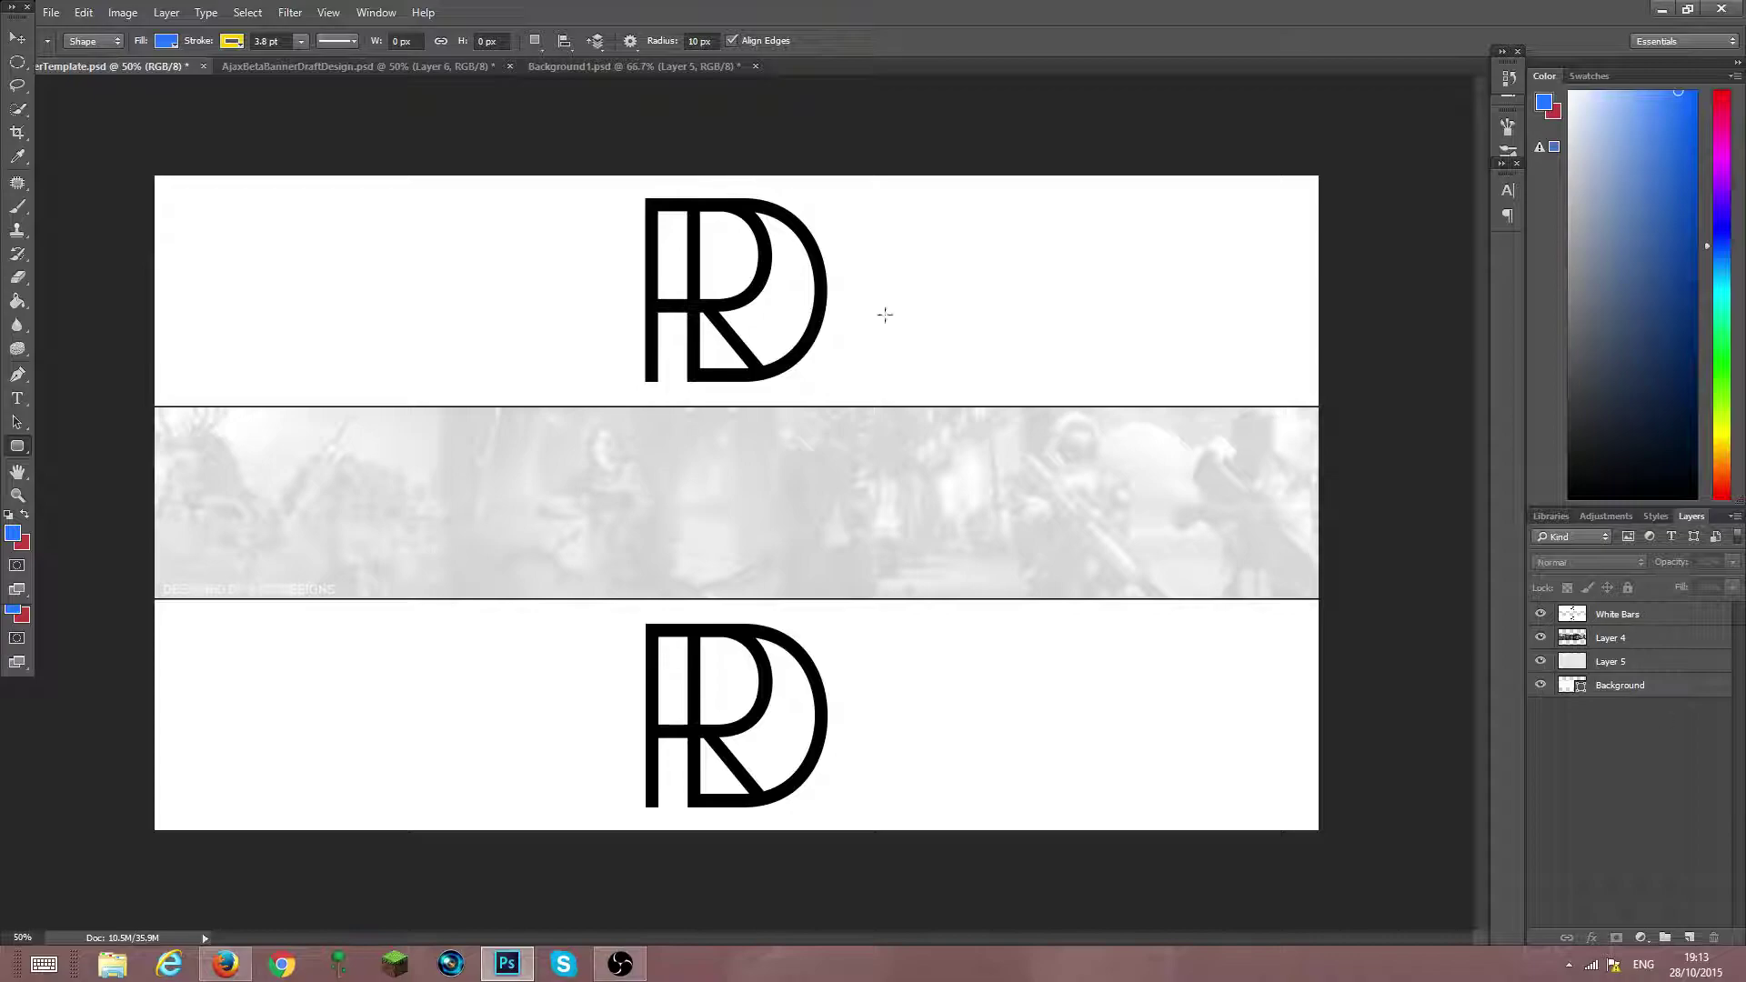
# Add a text layer reading NAME in the grey middle strip of the banner, then deselect it
pyautogui.press('t')
pyautogui.click(501, 522)
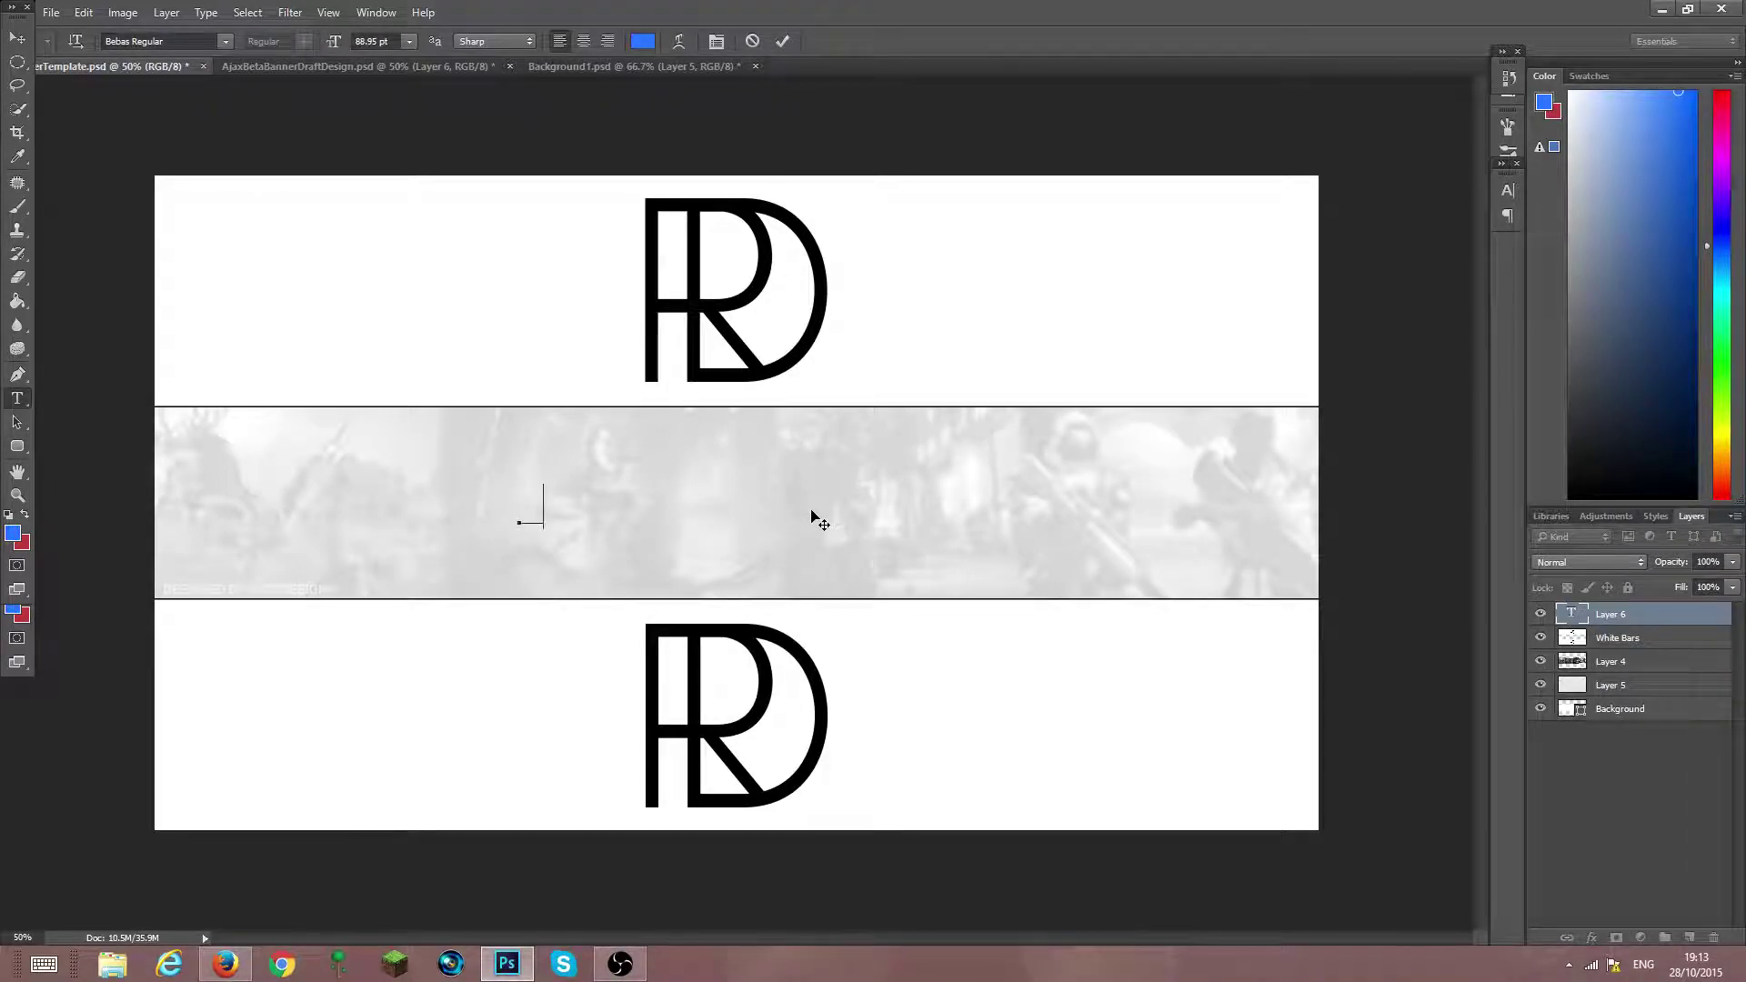
pyautogui.write('YOUR')
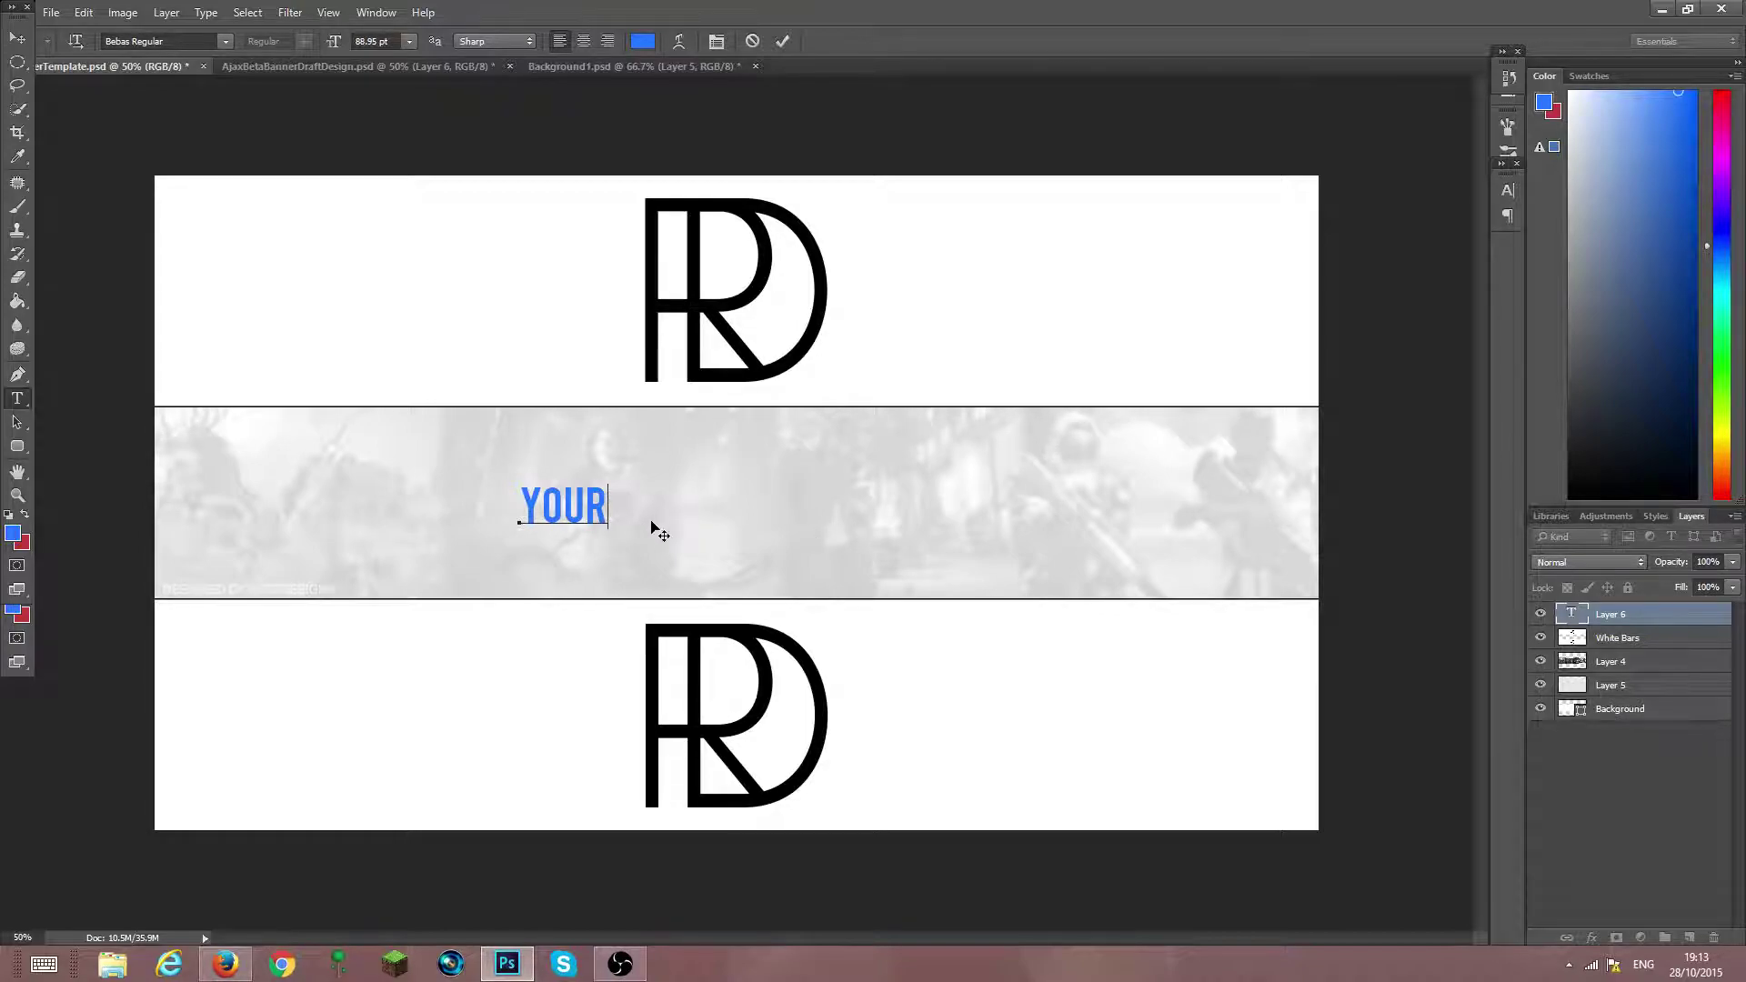
pyautogui.press('BackSpace')
pyautogui.press('BackSpace')
pyautogui.press('BackSpace')
pyautogui.press('BackSpace')
pyautogui.write('NAME')
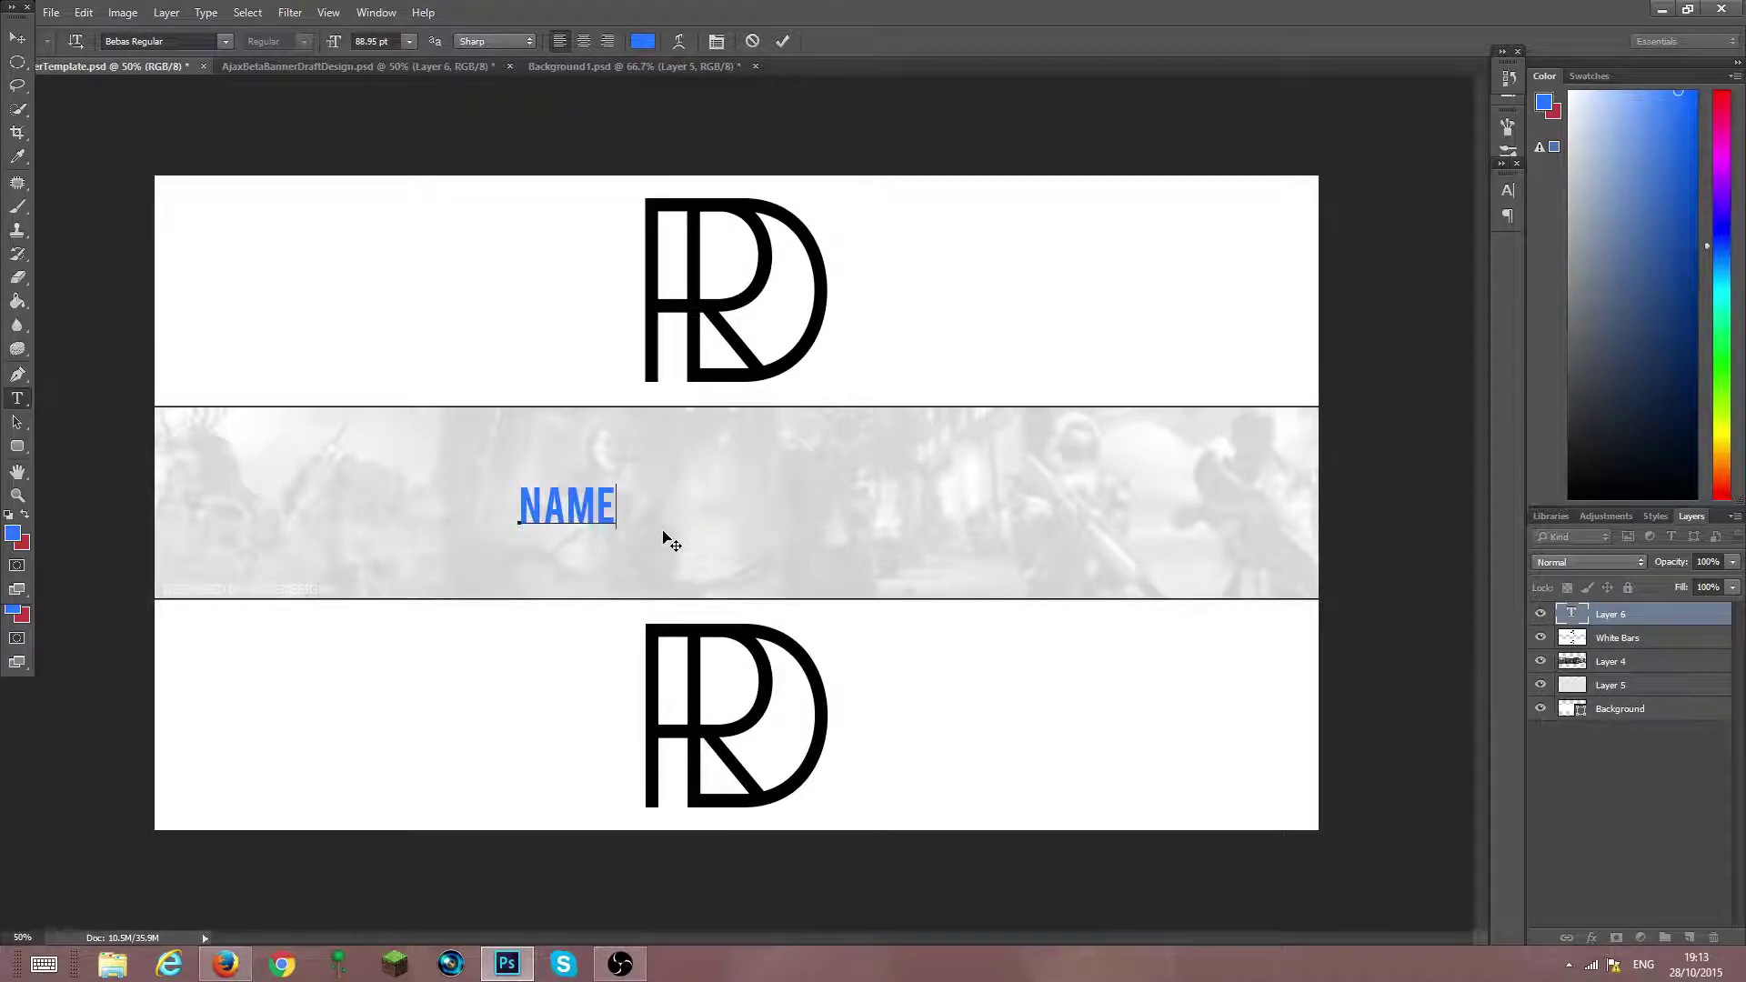
pyautogui.click(1637, 747)
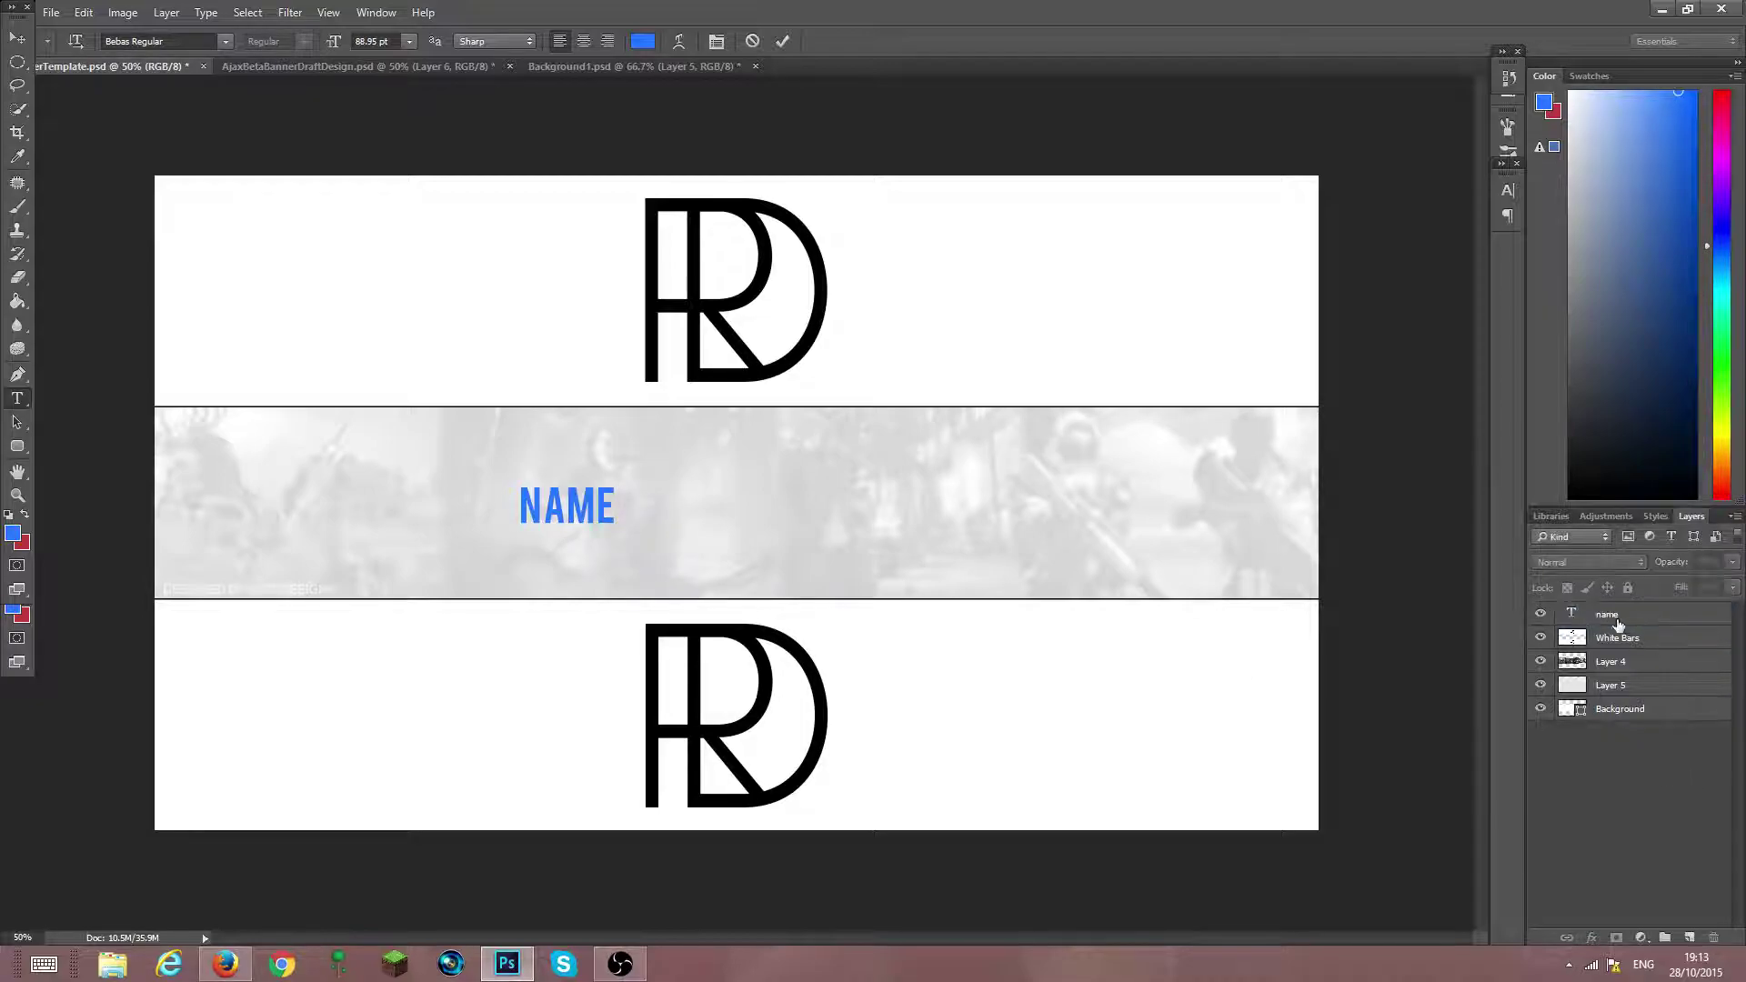
# Change the font of the NAME text to Dreamwalker Regular
pyautogui.click(627, 515)
pyautogui.hotkey('ctrl', 'a')
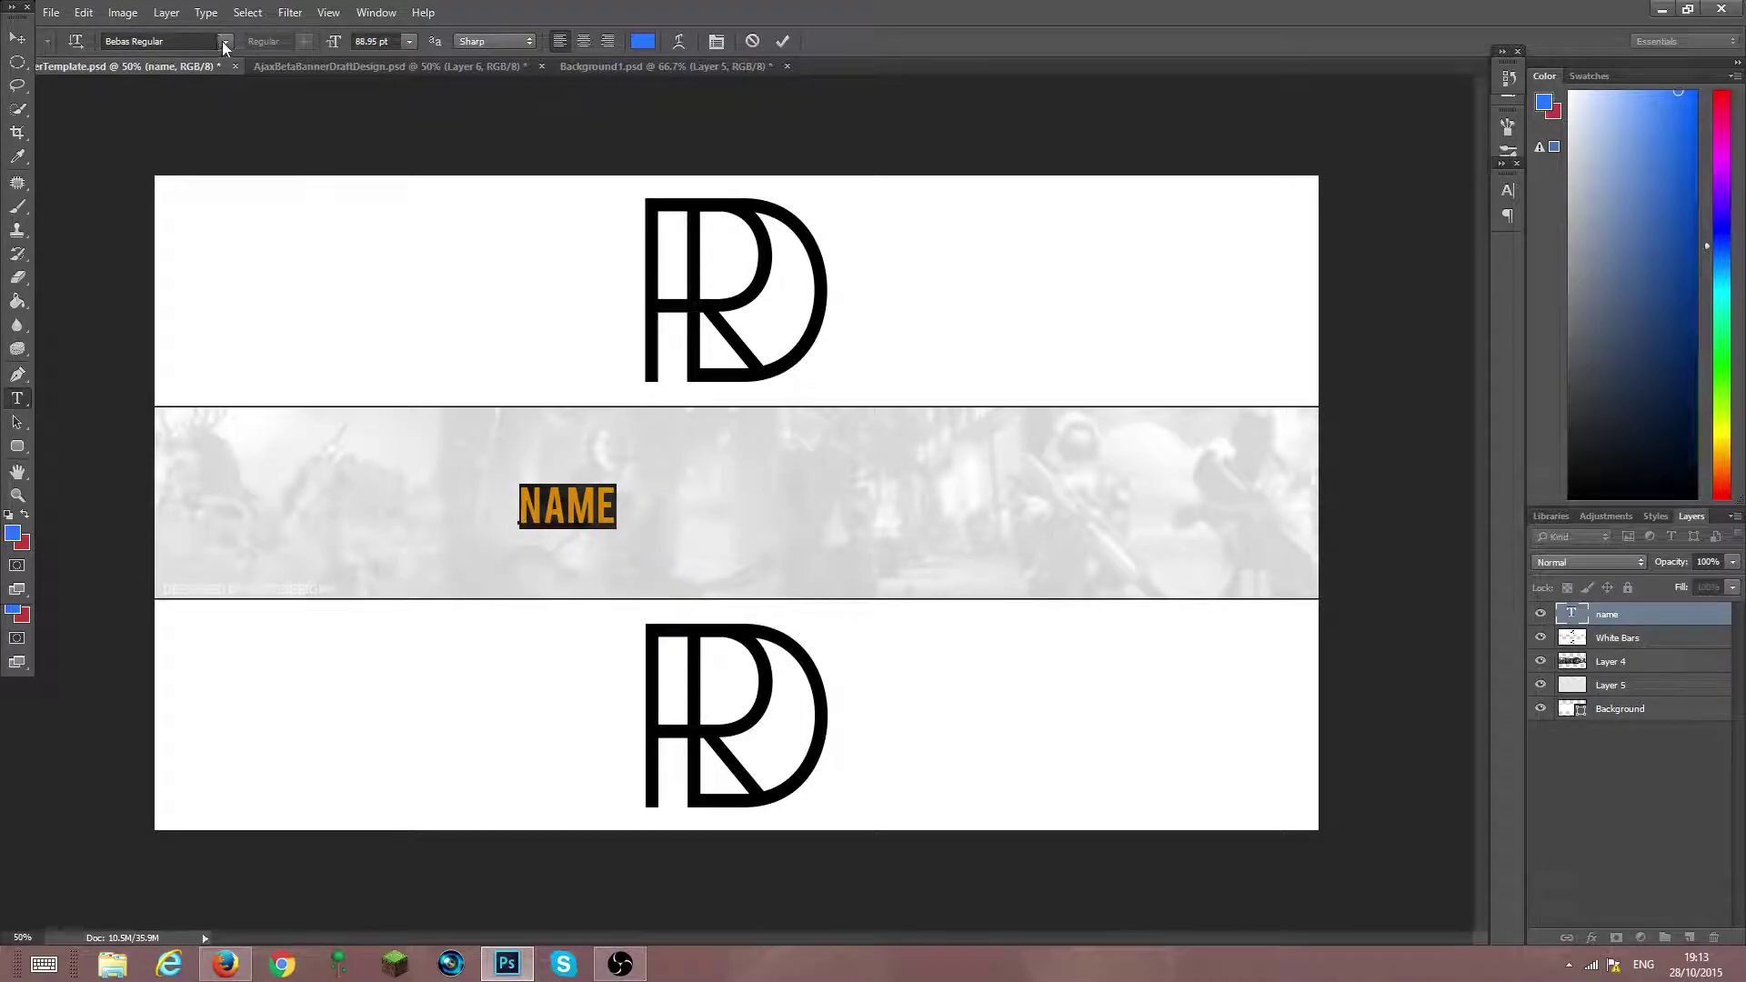
pyautogui.click(223, 41)
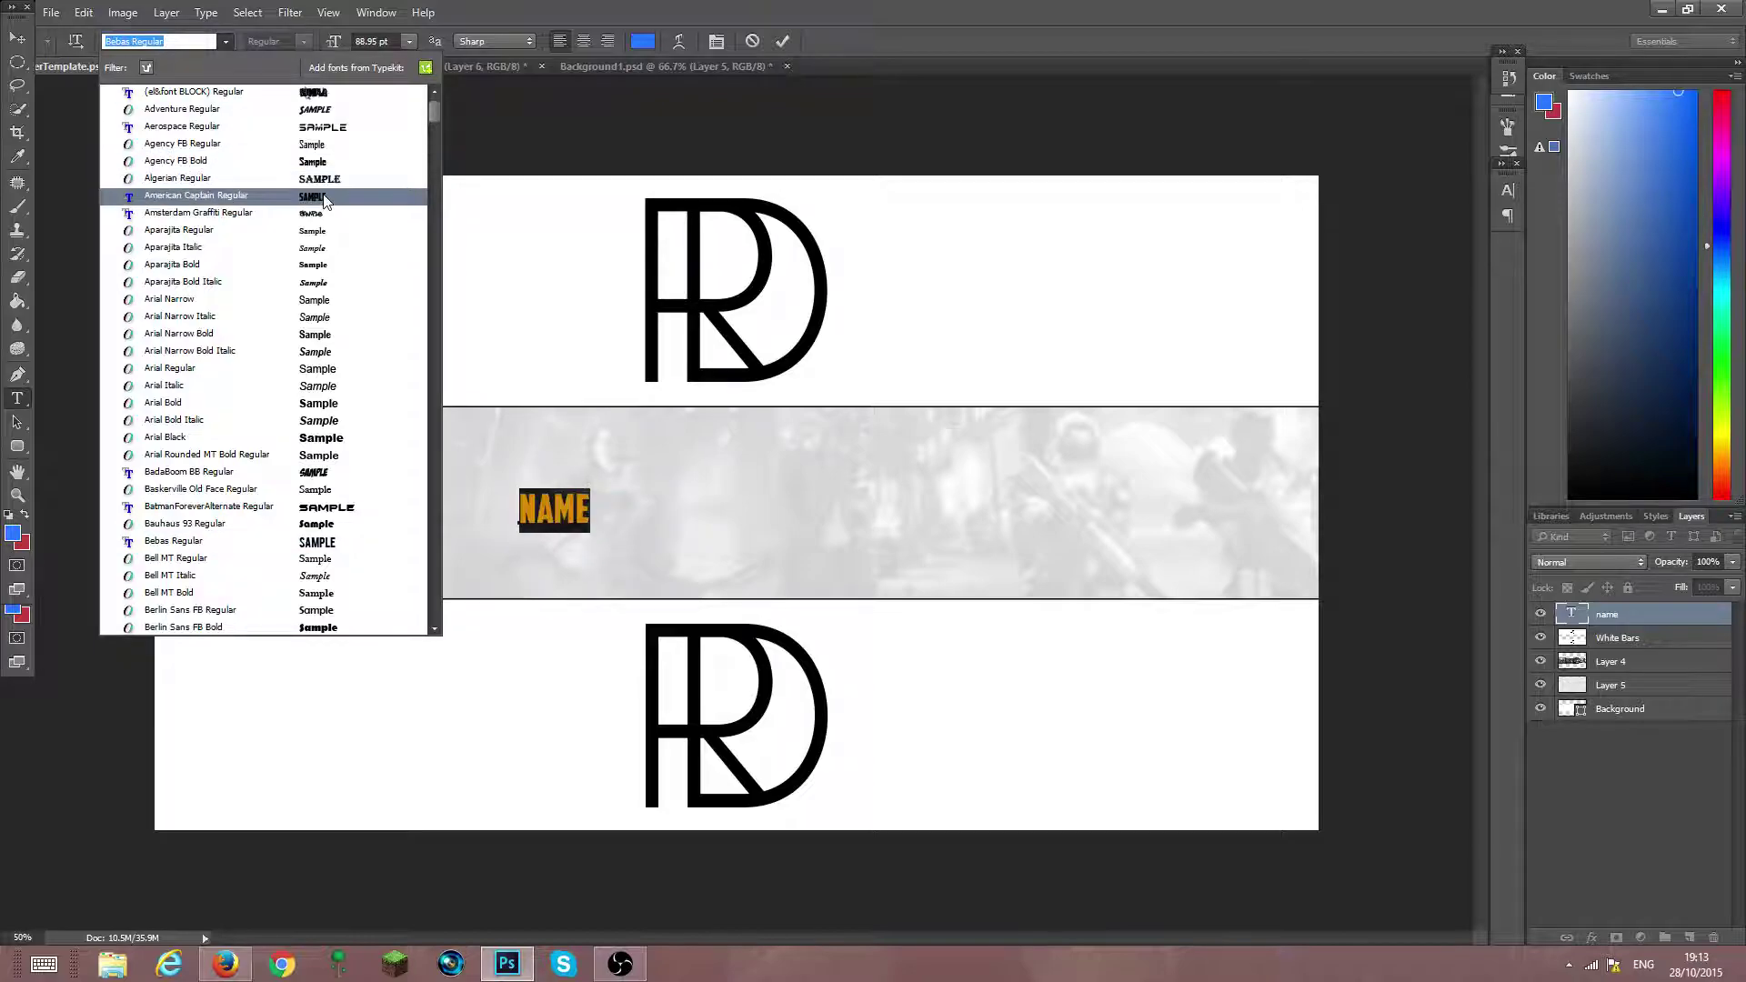
pyautogui.scroll(-1, 327, 201)
pyautogui.scroll(-2, 327, 201)
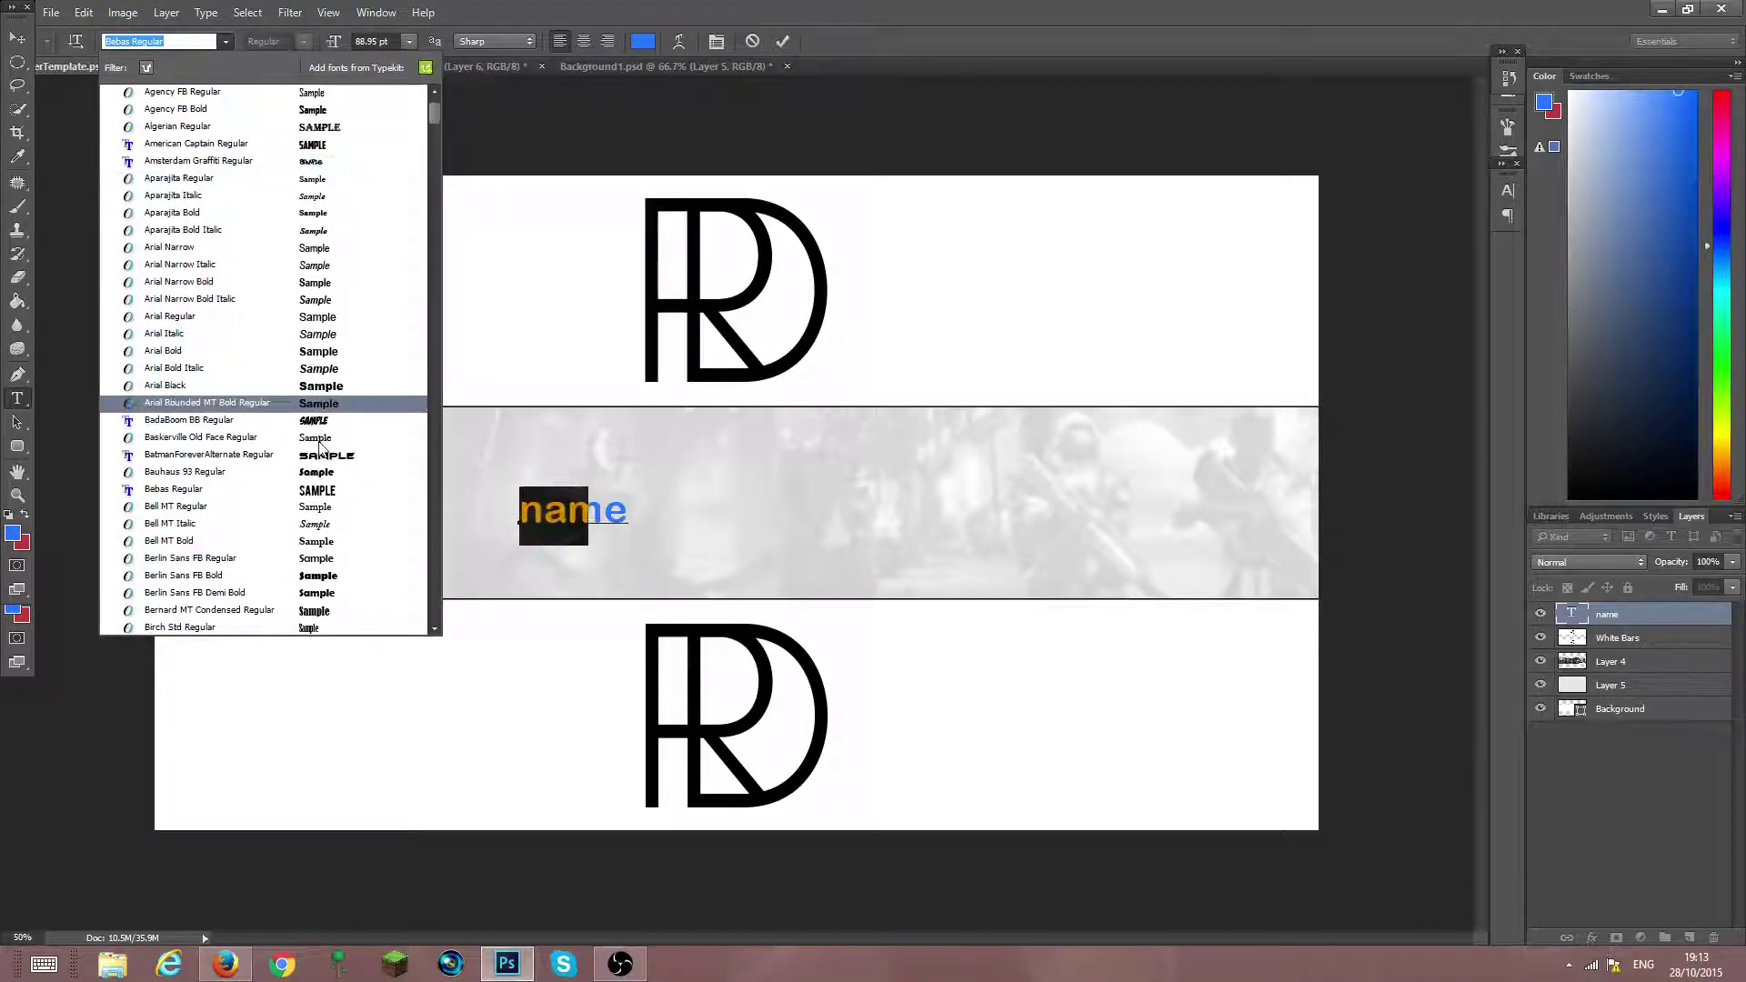
pyautogui.scroll(-7, 318, 582)
pyautogui.scroll(-5, 317, 607)
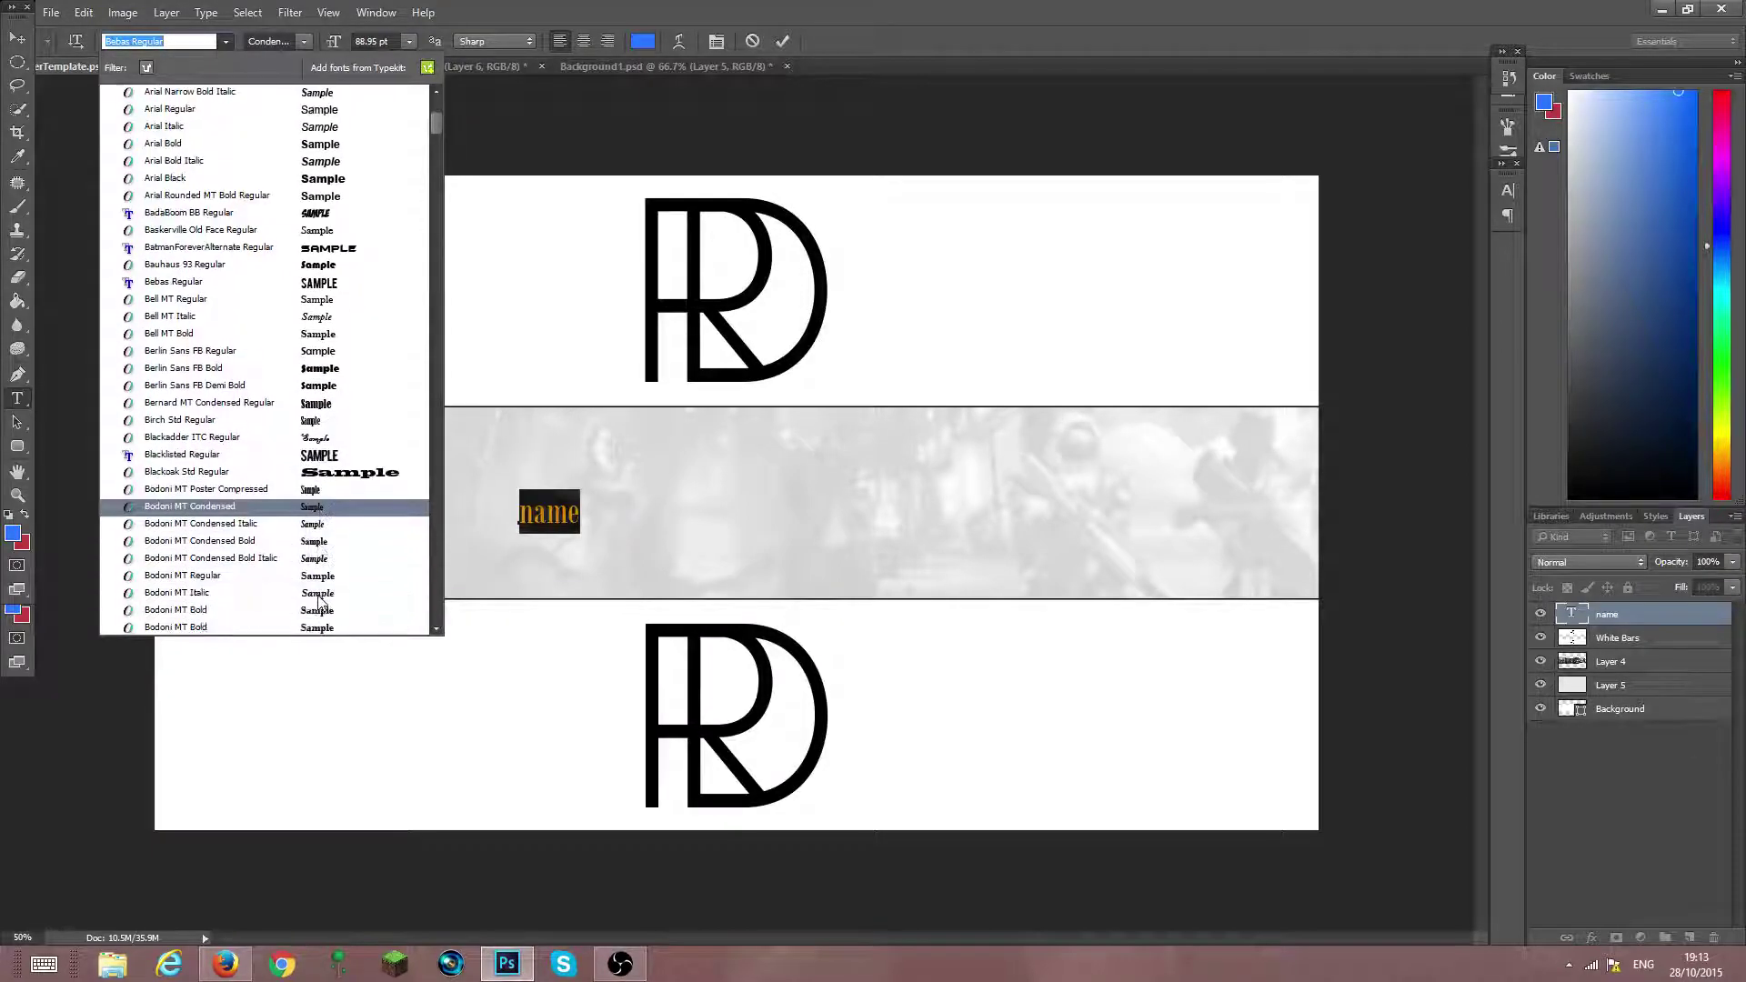
pyautogui.scroll(-4, 320, 600)
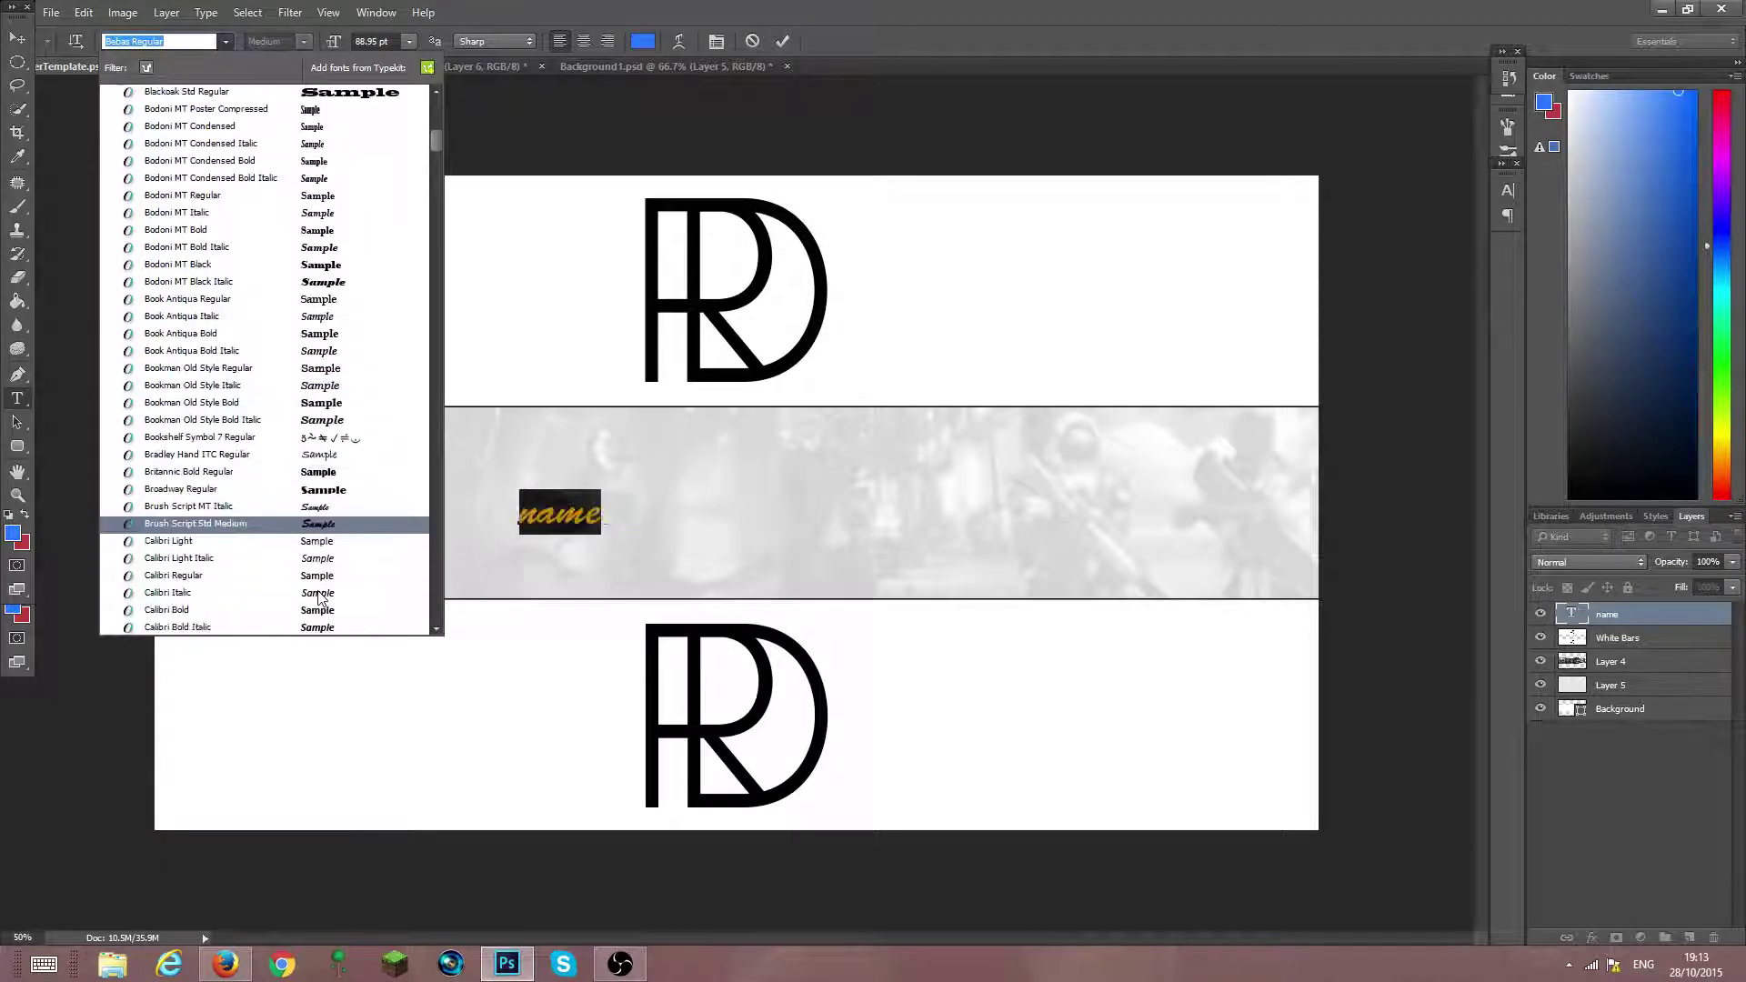
pyautogui.write('dream')
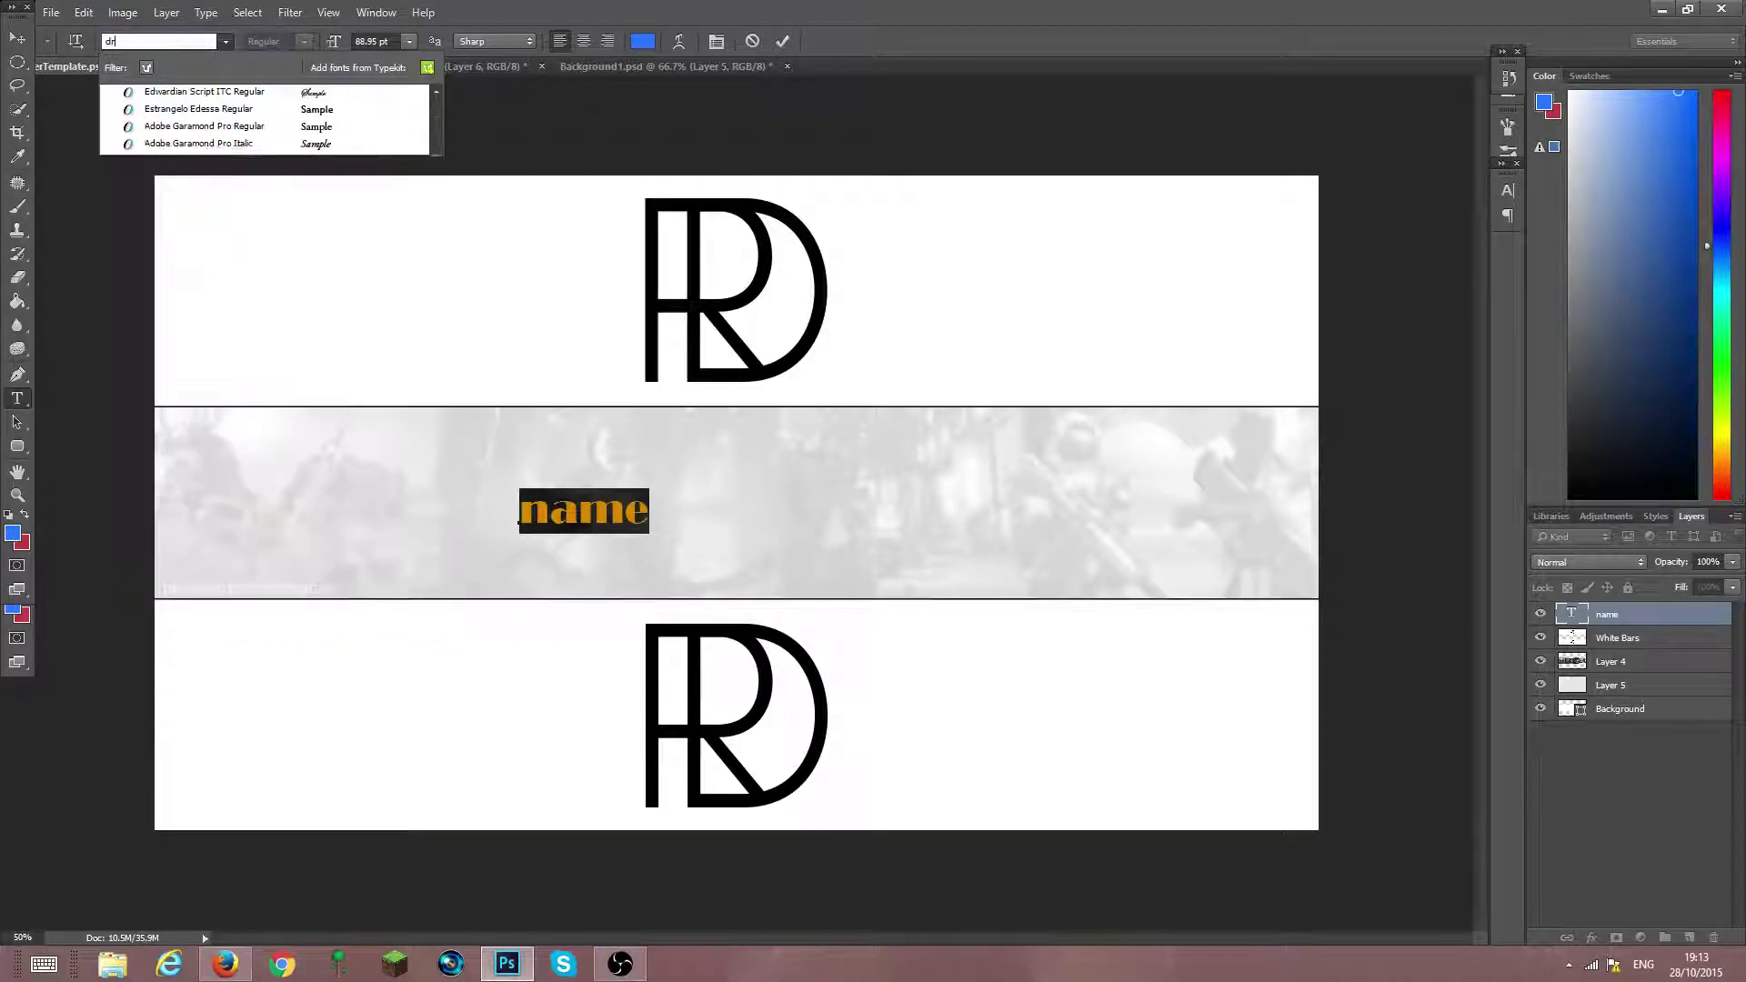
pyautogui.click(307, 92)
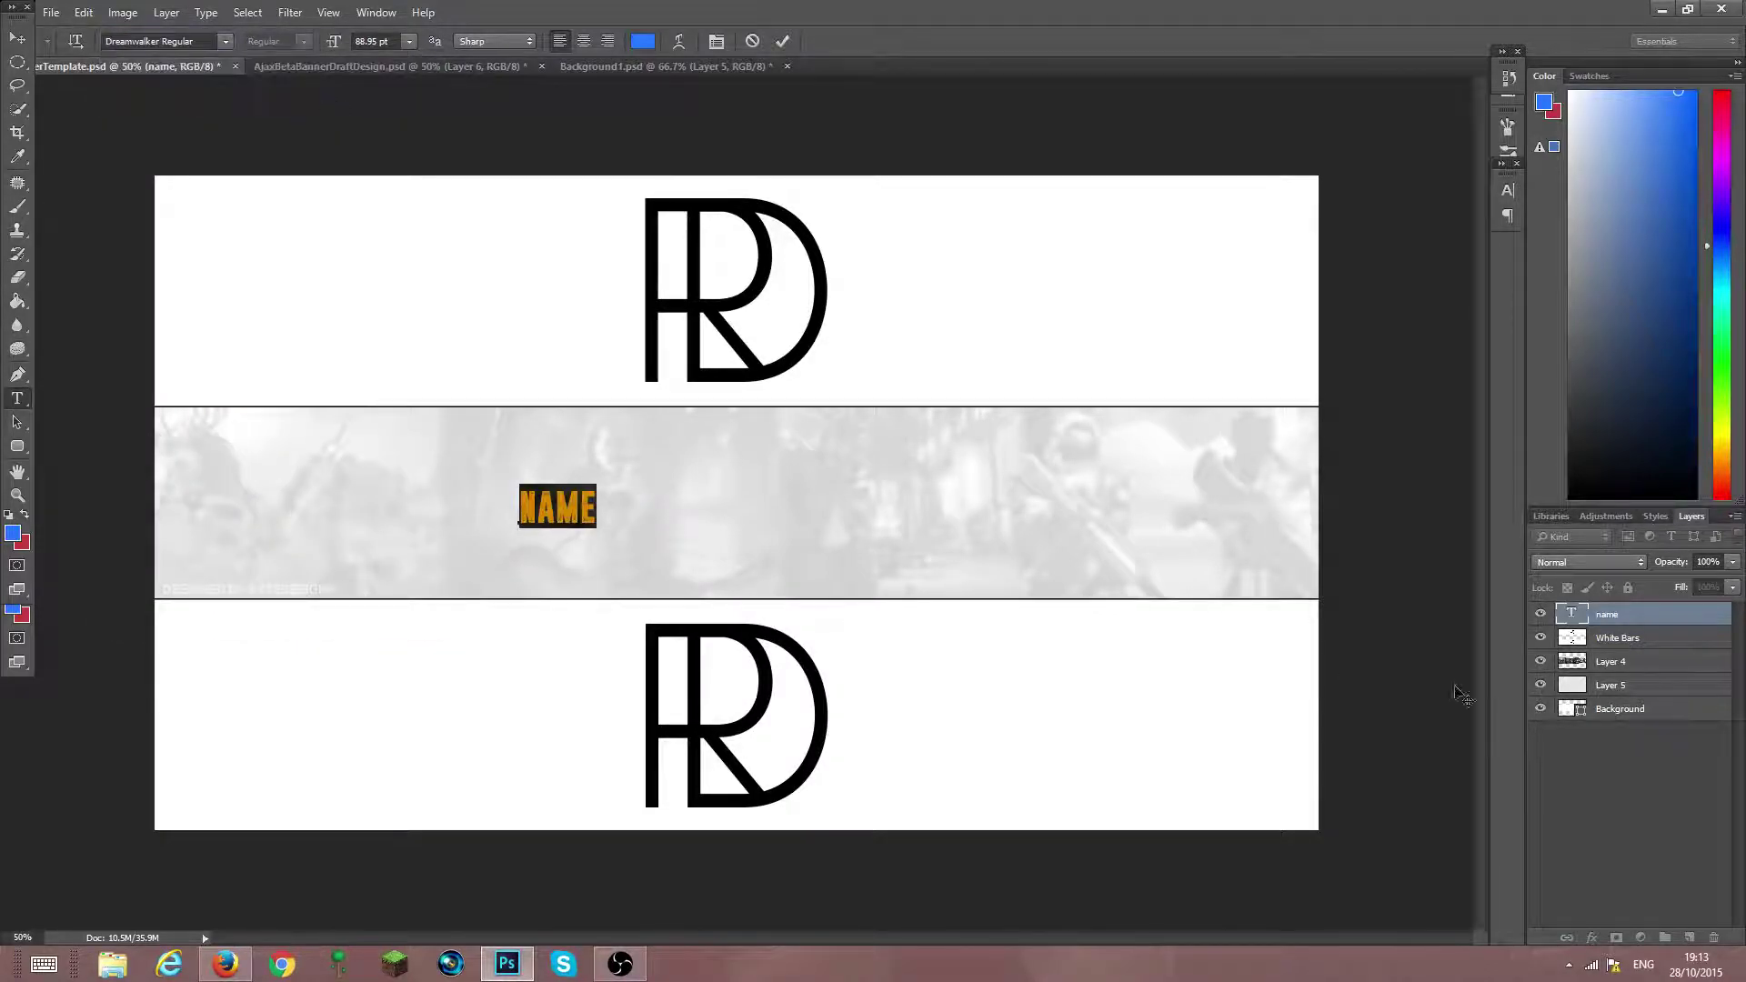
pyautogui.click(1588, 769)
# Set the colour of the NAME text to black, 000000, and deselect the layer
pyautogui.click(1625, 620)
pyautogui.moveTo(582, 509); pyautogui.dragTo(462, 504)
pyautogui.click(644, 41)
pyautogui.write('000000')
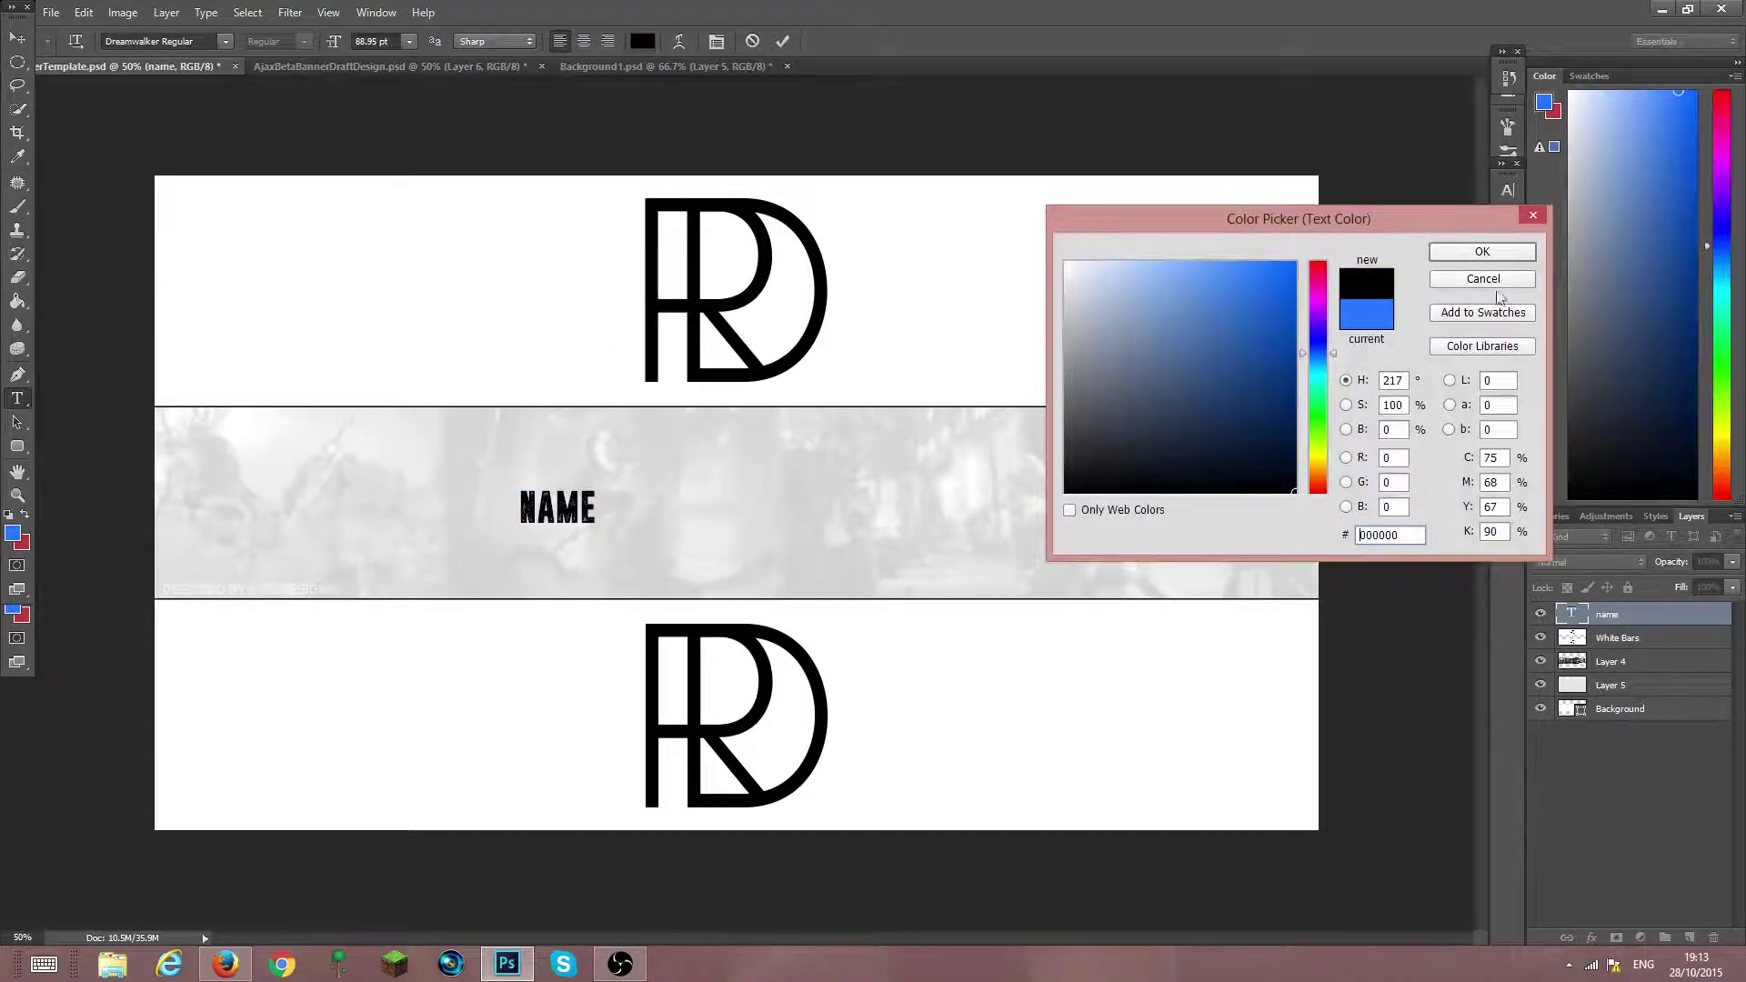
pyautogui.click(1483, 252)
pyautogui.click(1634, 772)
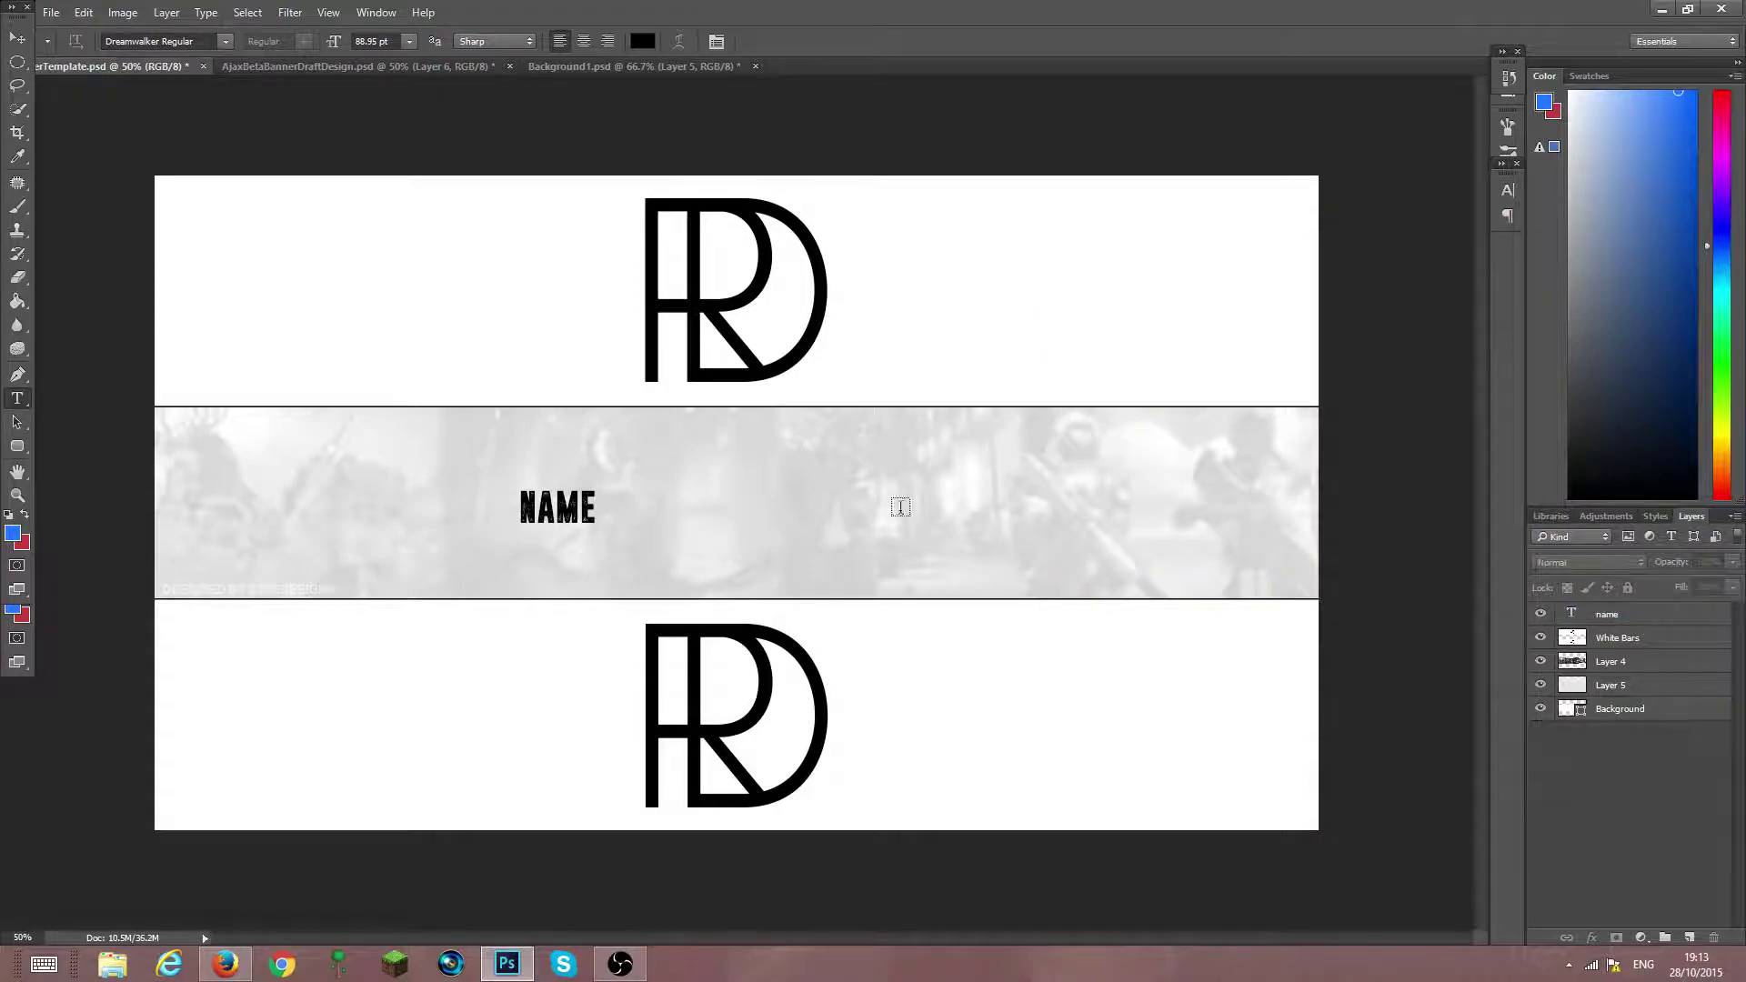
# Scale the NAME text up to about 260% and move it near the centre of the grey strip
pyautogui.click(1691, 614)
pyautogui.hotkey('ctrl', 't')
pyautogui.moveTo(598, 482); pyautogui.dragTo(721, 414)
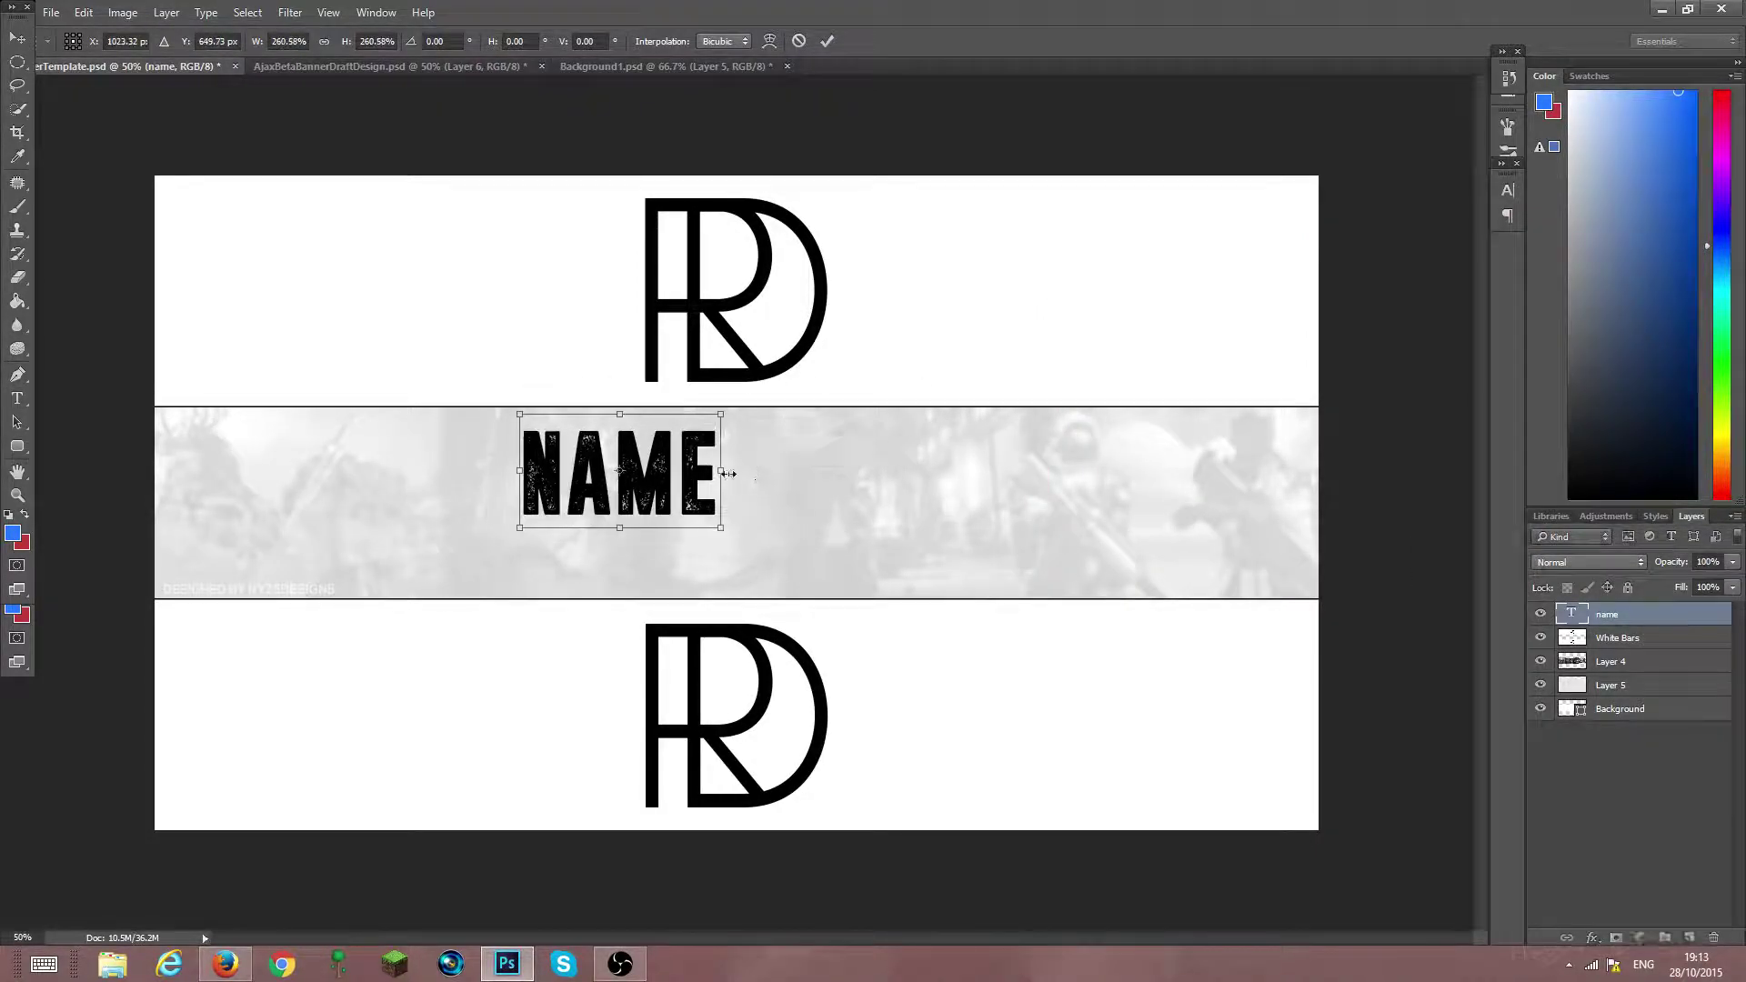
pyautogui.moveTo(655, 496); pyautogui.dragTo(744, 526)
pyautogui.press('Return')
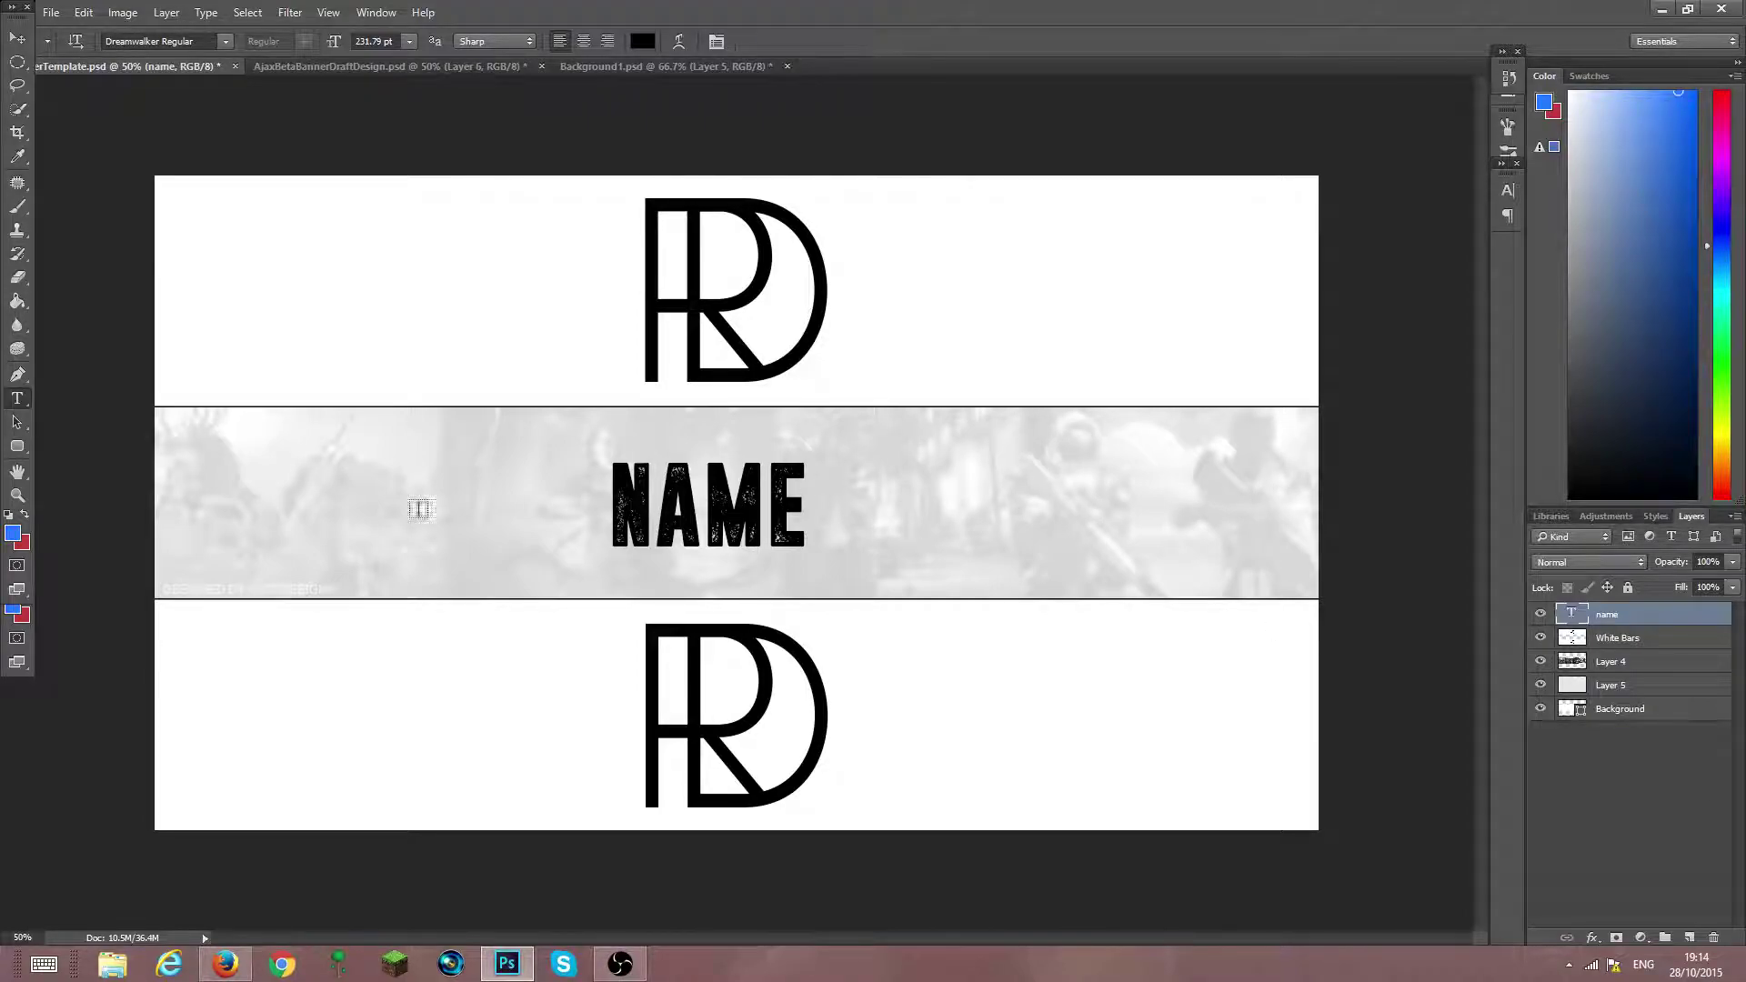
pyautogui.click(17, 373)
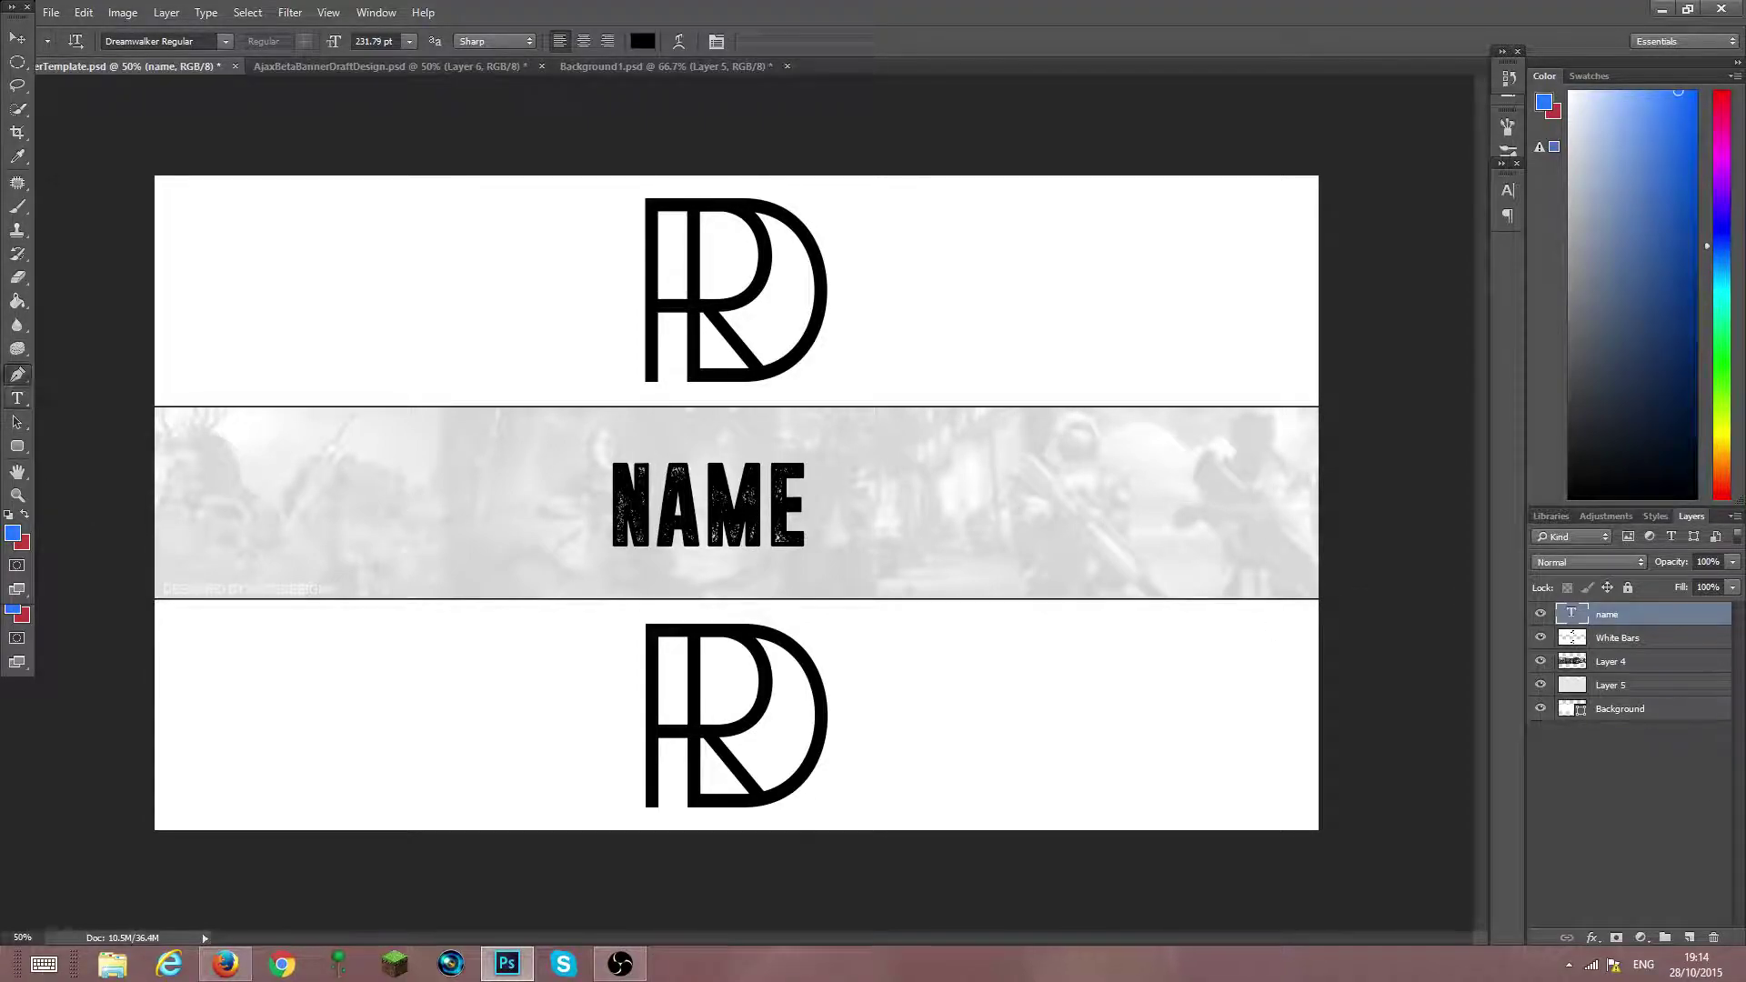
pyautogui.click(596, 555)
pyautogui.keyDown('shift'); pyautogui.click(813, 557); pyautogui.keyUp('shift')
pyautogui.press('Escape')
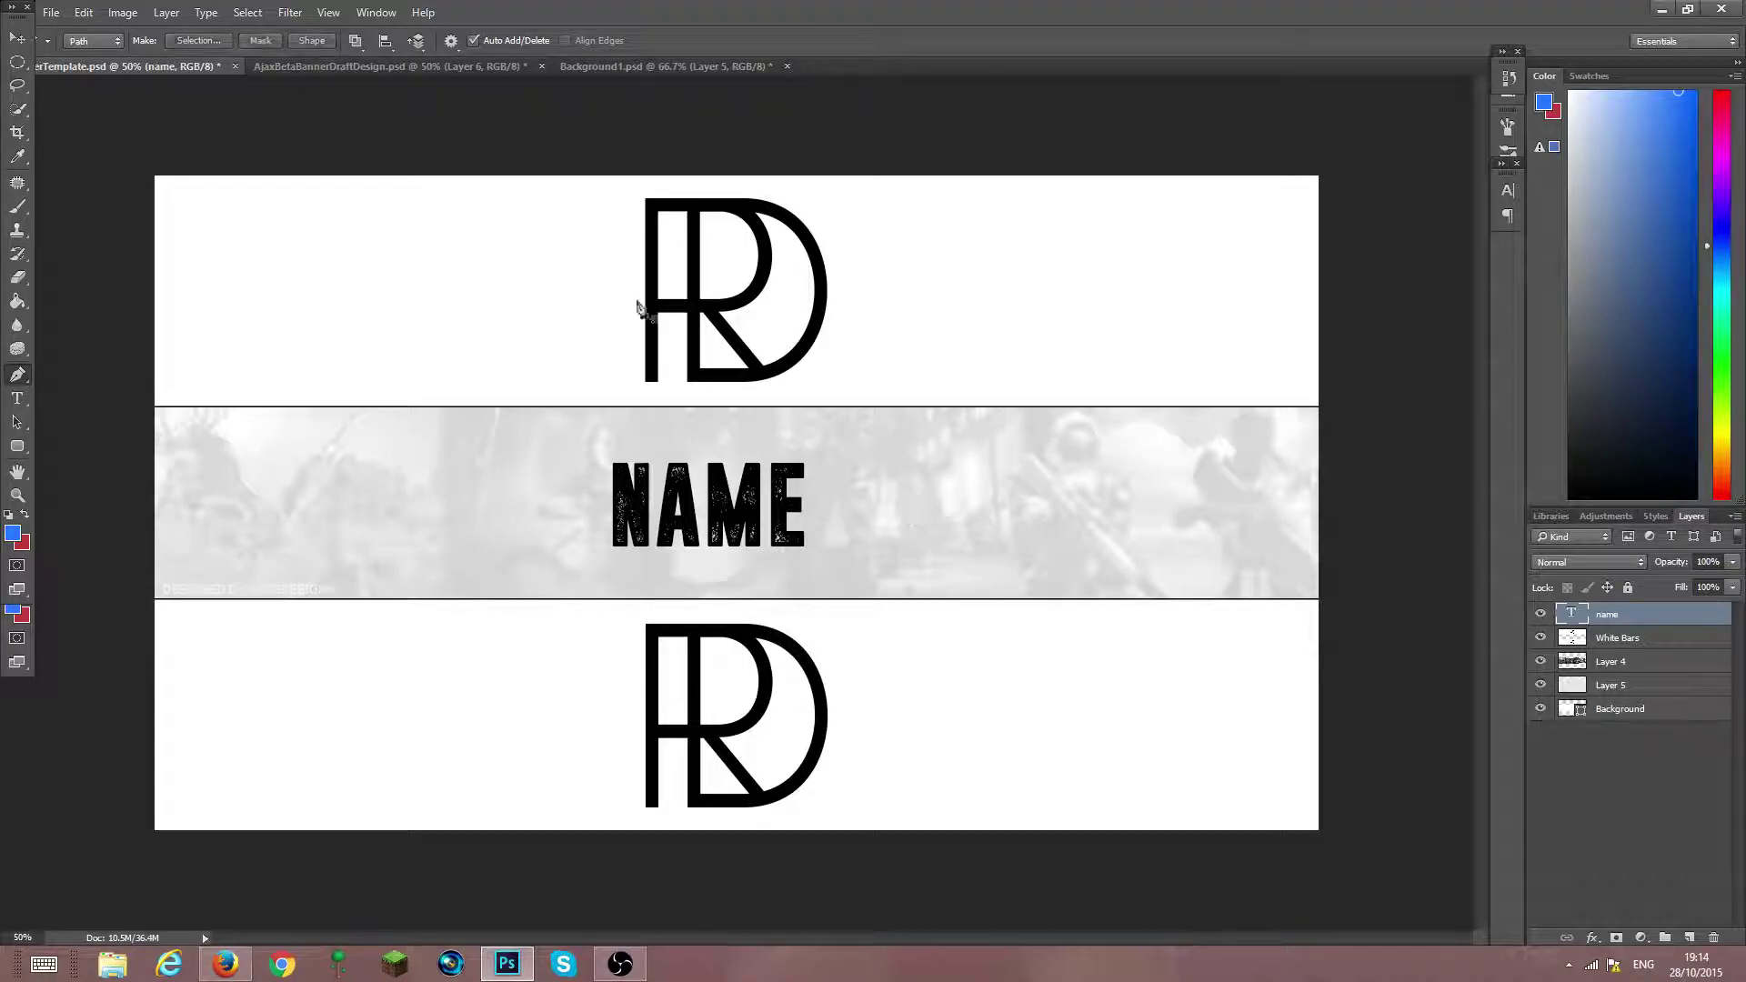
# With the Pen tool in Shape mode, draw a nearly horizontal line about 476 px wide just beneath the NAME text
pyautogui.click(91, 41)
pyautogui.click(96, 58)
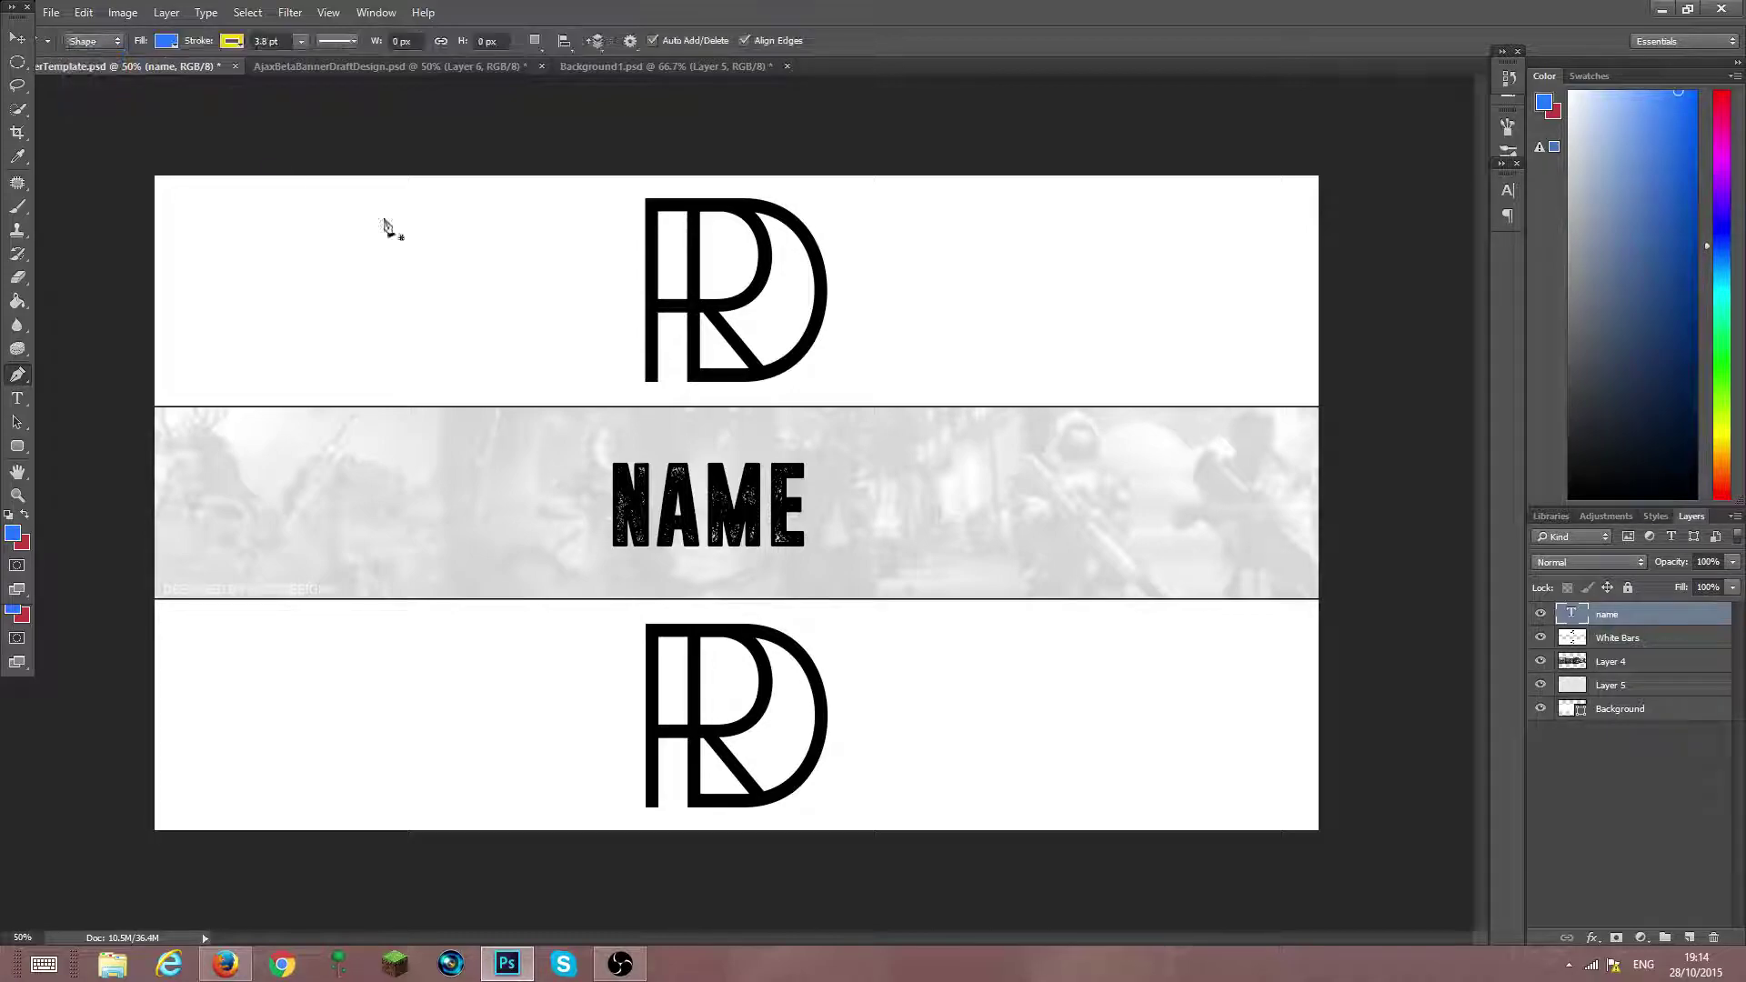
pyautogui.click(594, 555)
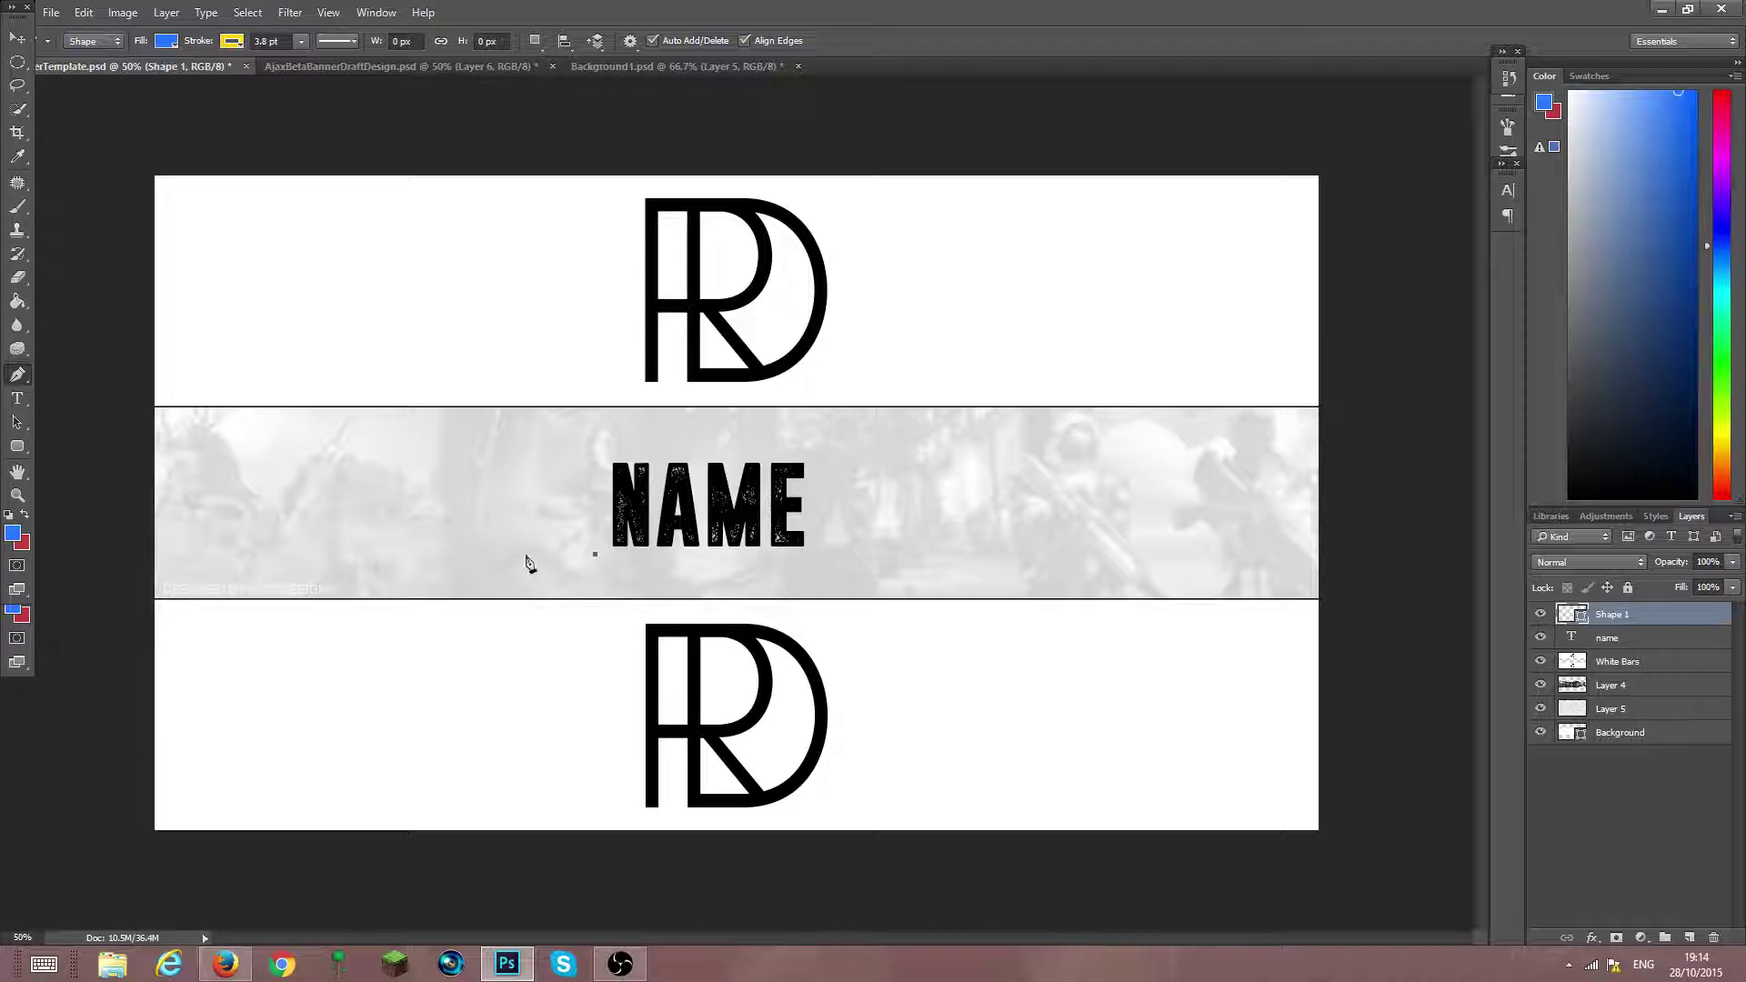
pyautogui.click(811, 553)
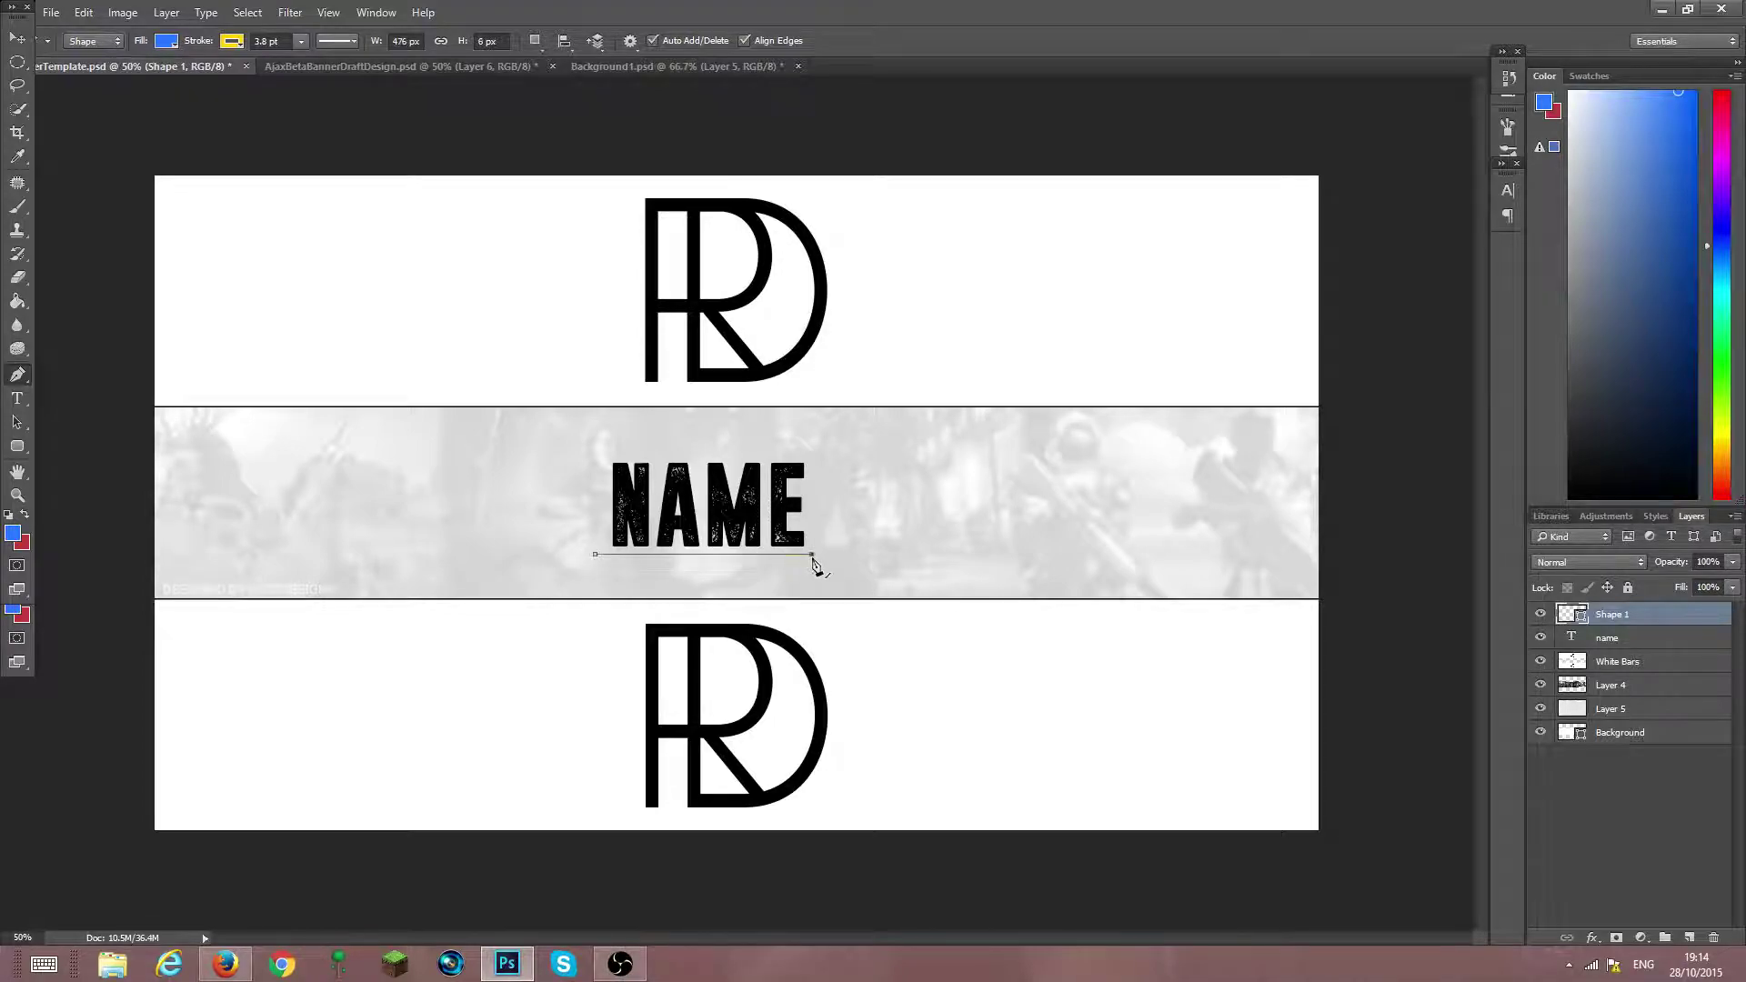
# Set the stroke of the line beneath NAME to a recently used white, then deselect the layer
pyautogui.click(236, 42)
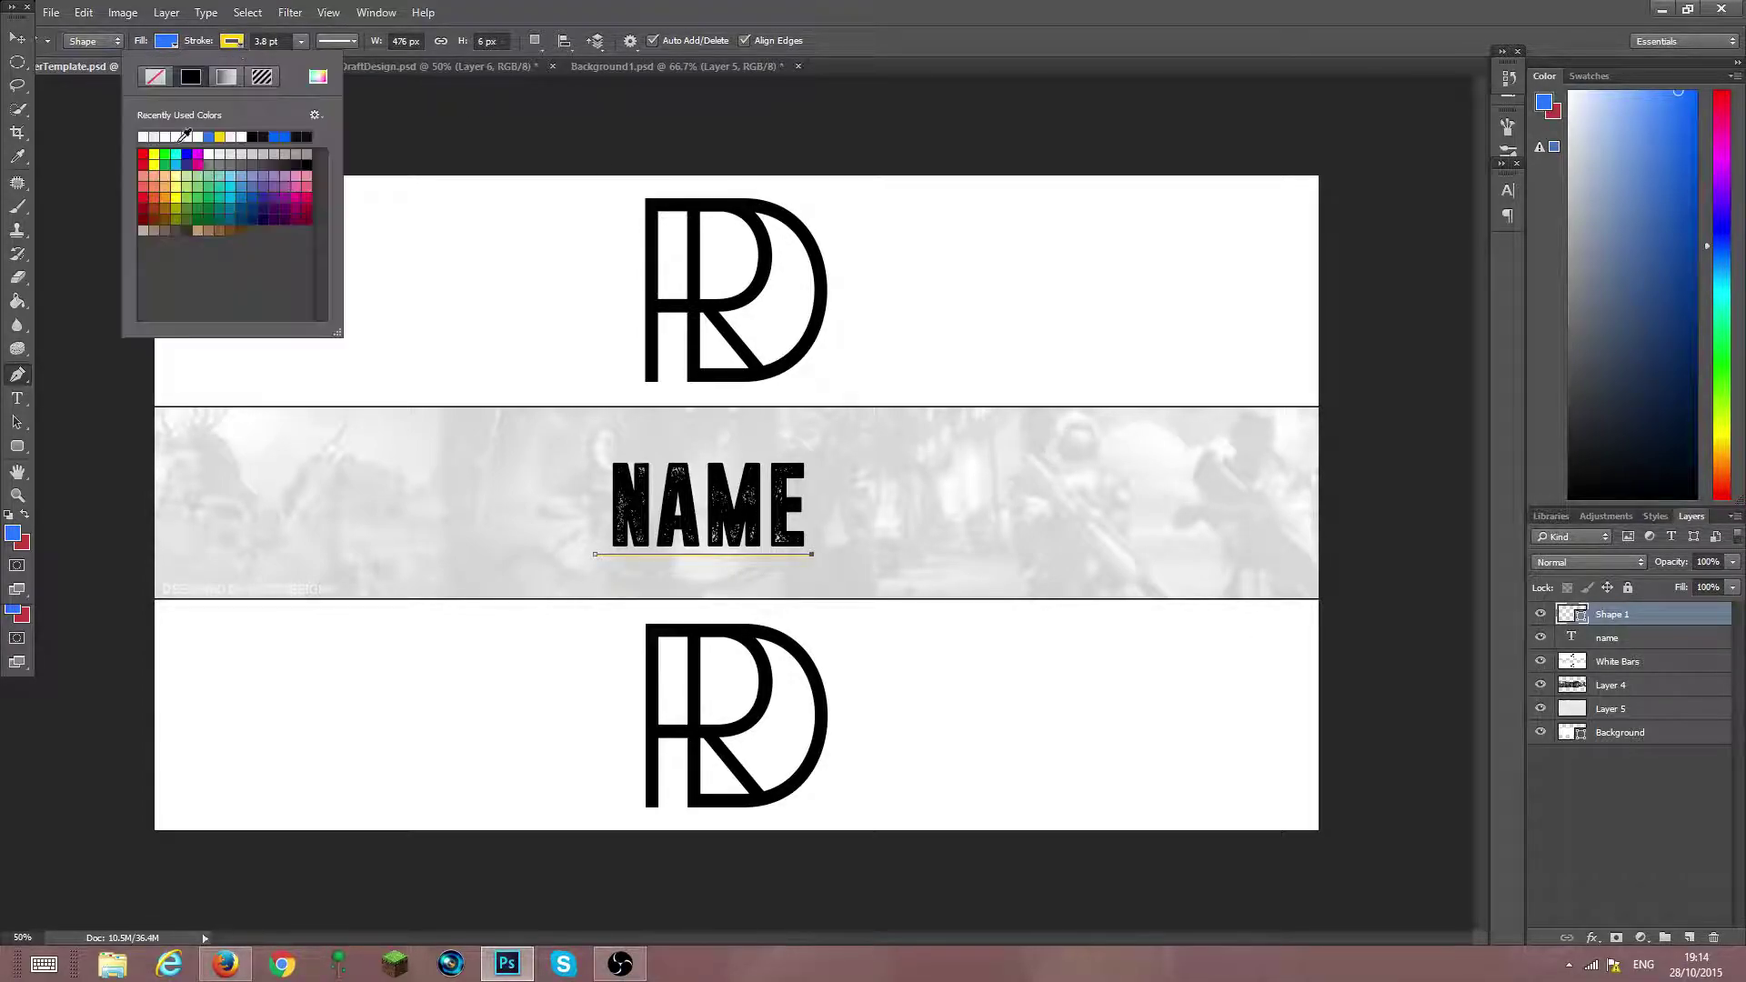
pyautogui.click(143, 135)
pyautogui.click(1656, 857)
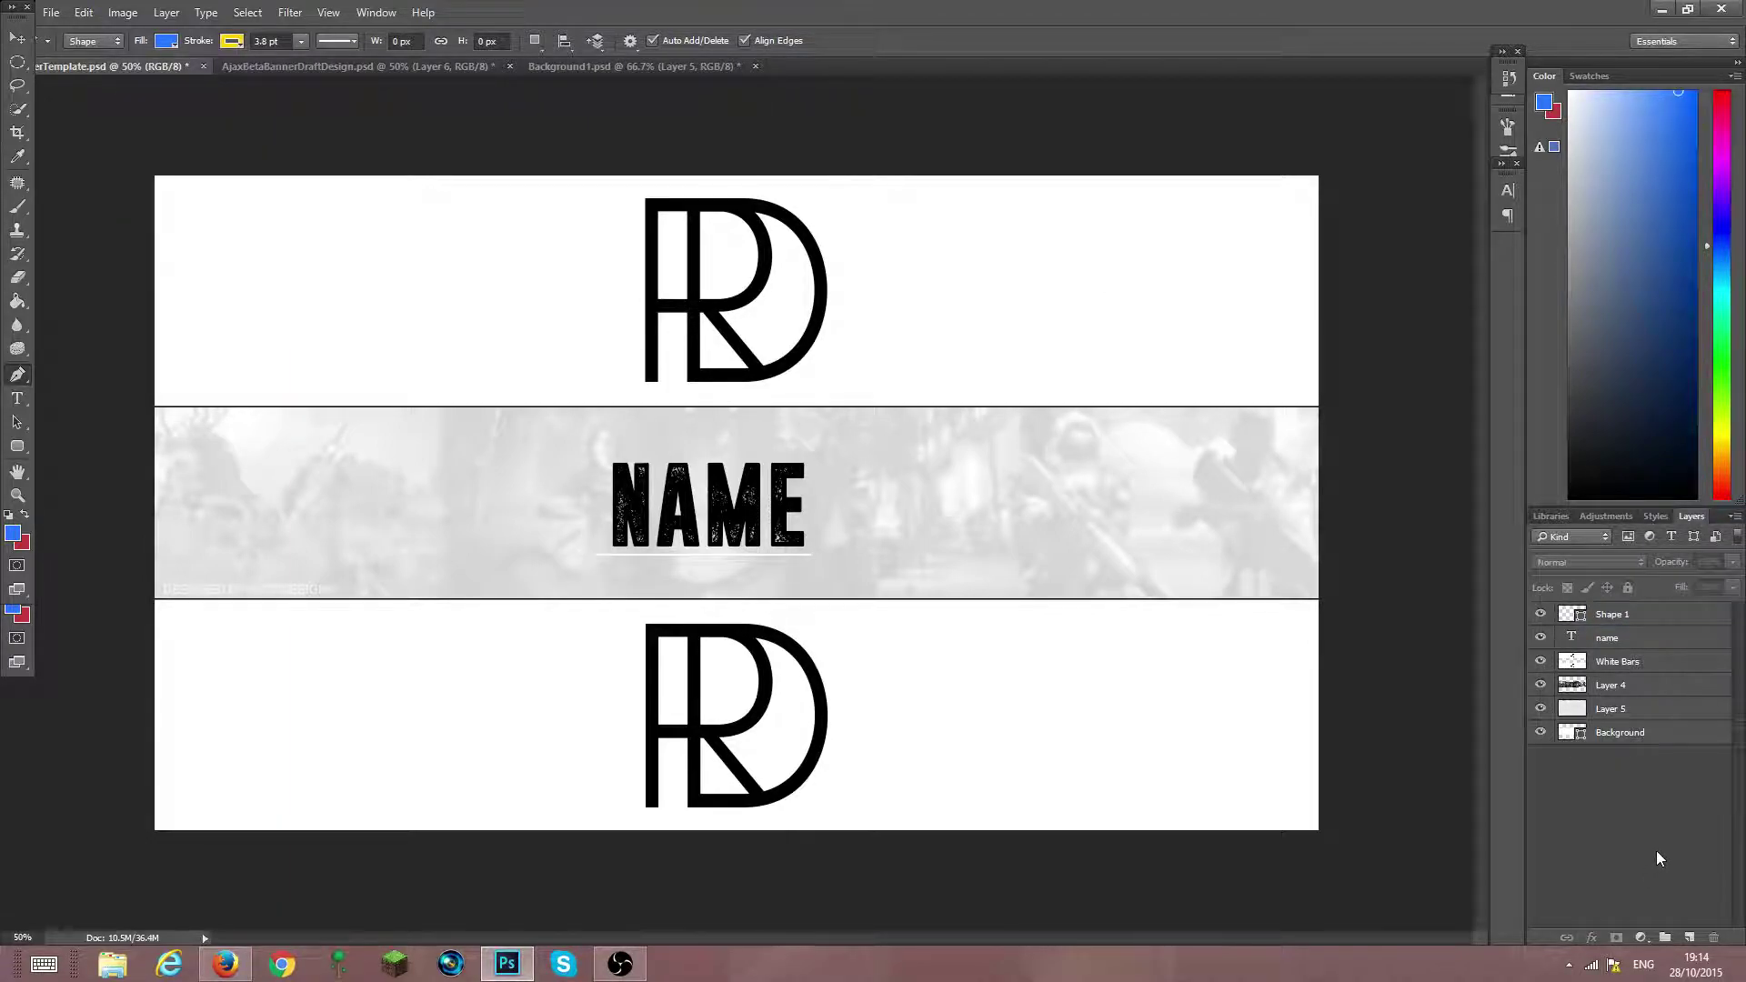
# Reorder the layers so the name text sits beneath White Bars and the Shape 1 line sits beneath the text
pyautogui.moveTo(1644, 617)
pyautogui.mouseDown()
pyautogui.moveTo(1642, 673)
pyautogui.moveTo(1647, 650)
pyautogui.mouseUp()
pyautogui.click(1657, 617)
pyautogui.press('v')
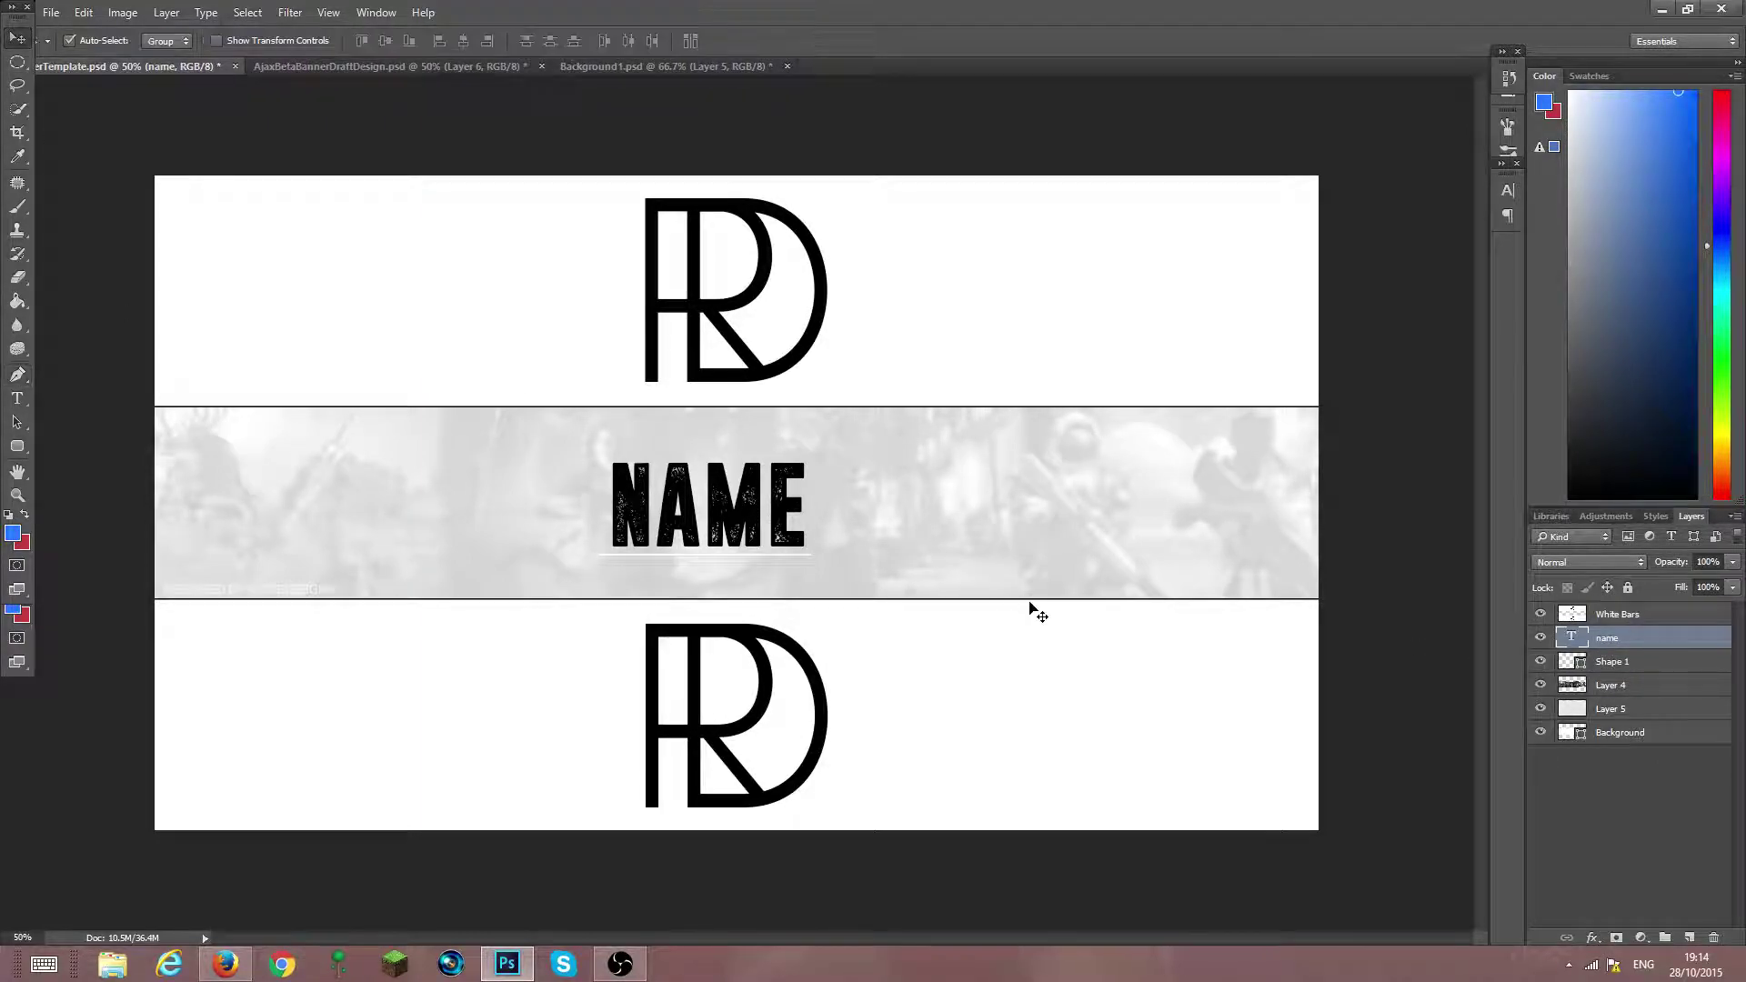
pyautogui.click(1662, 663)
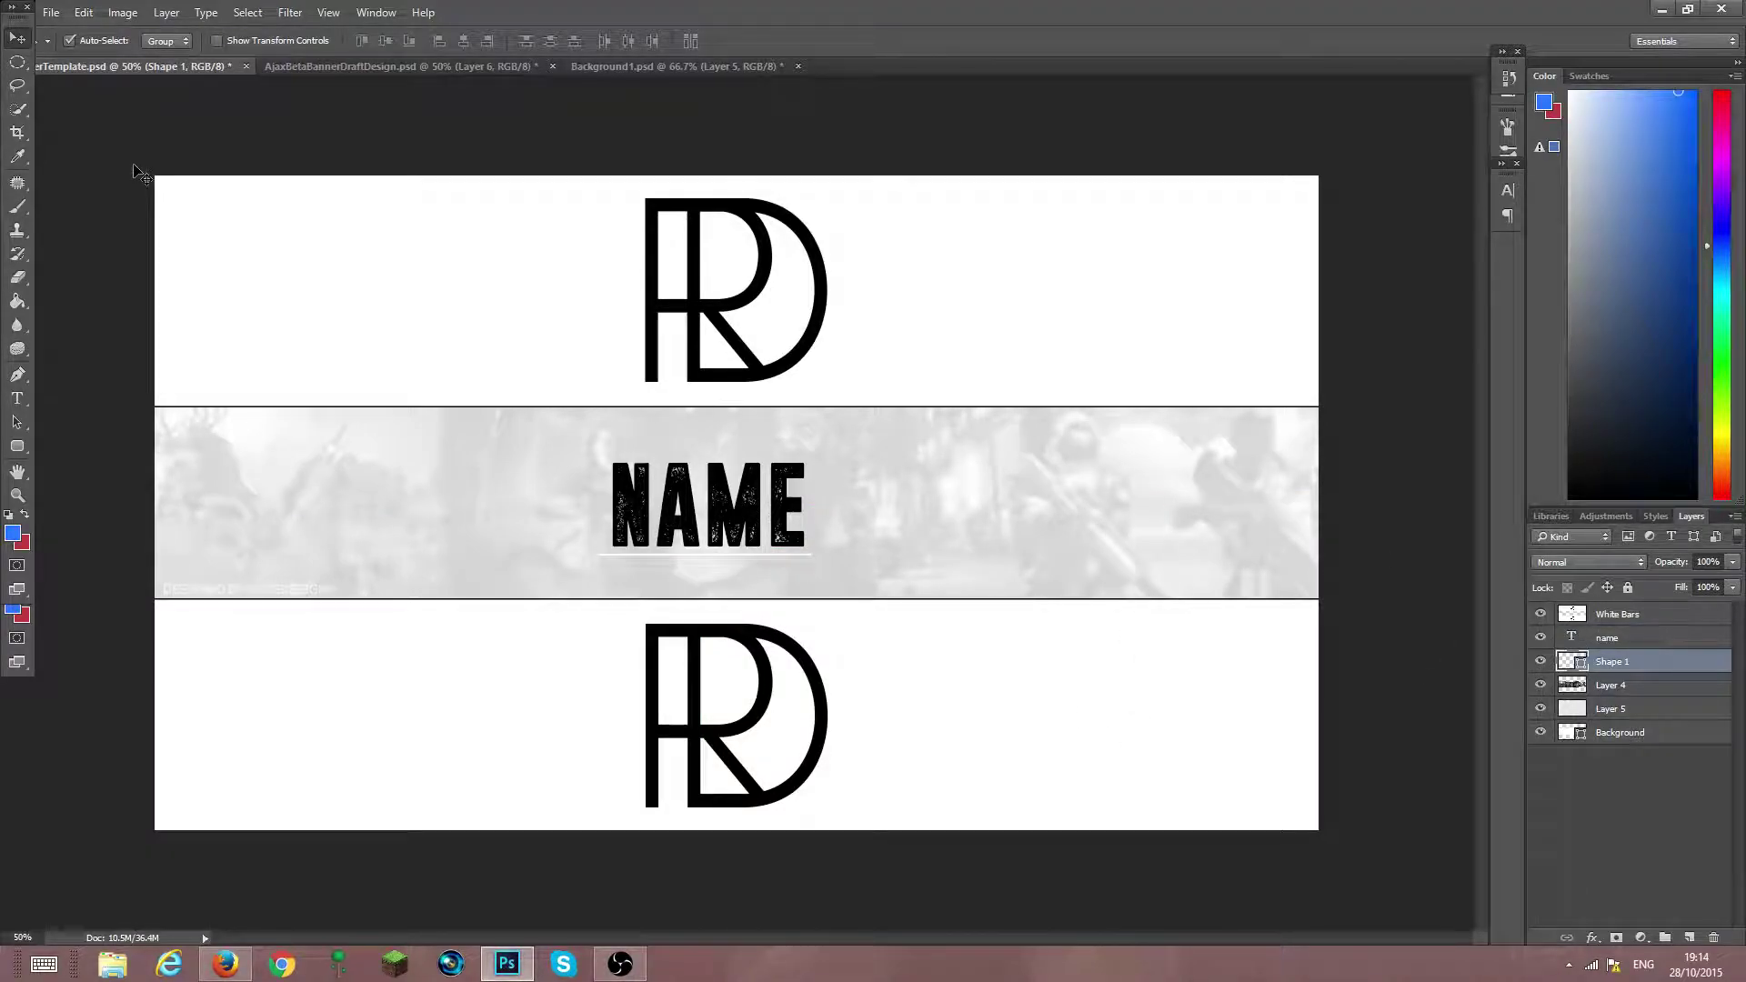
pyautogui.press('ctrl')
pyautogui.keyDown('ctrl'); pyautogui.click(1648, 672); pyautogui.keyUp('ctrl')
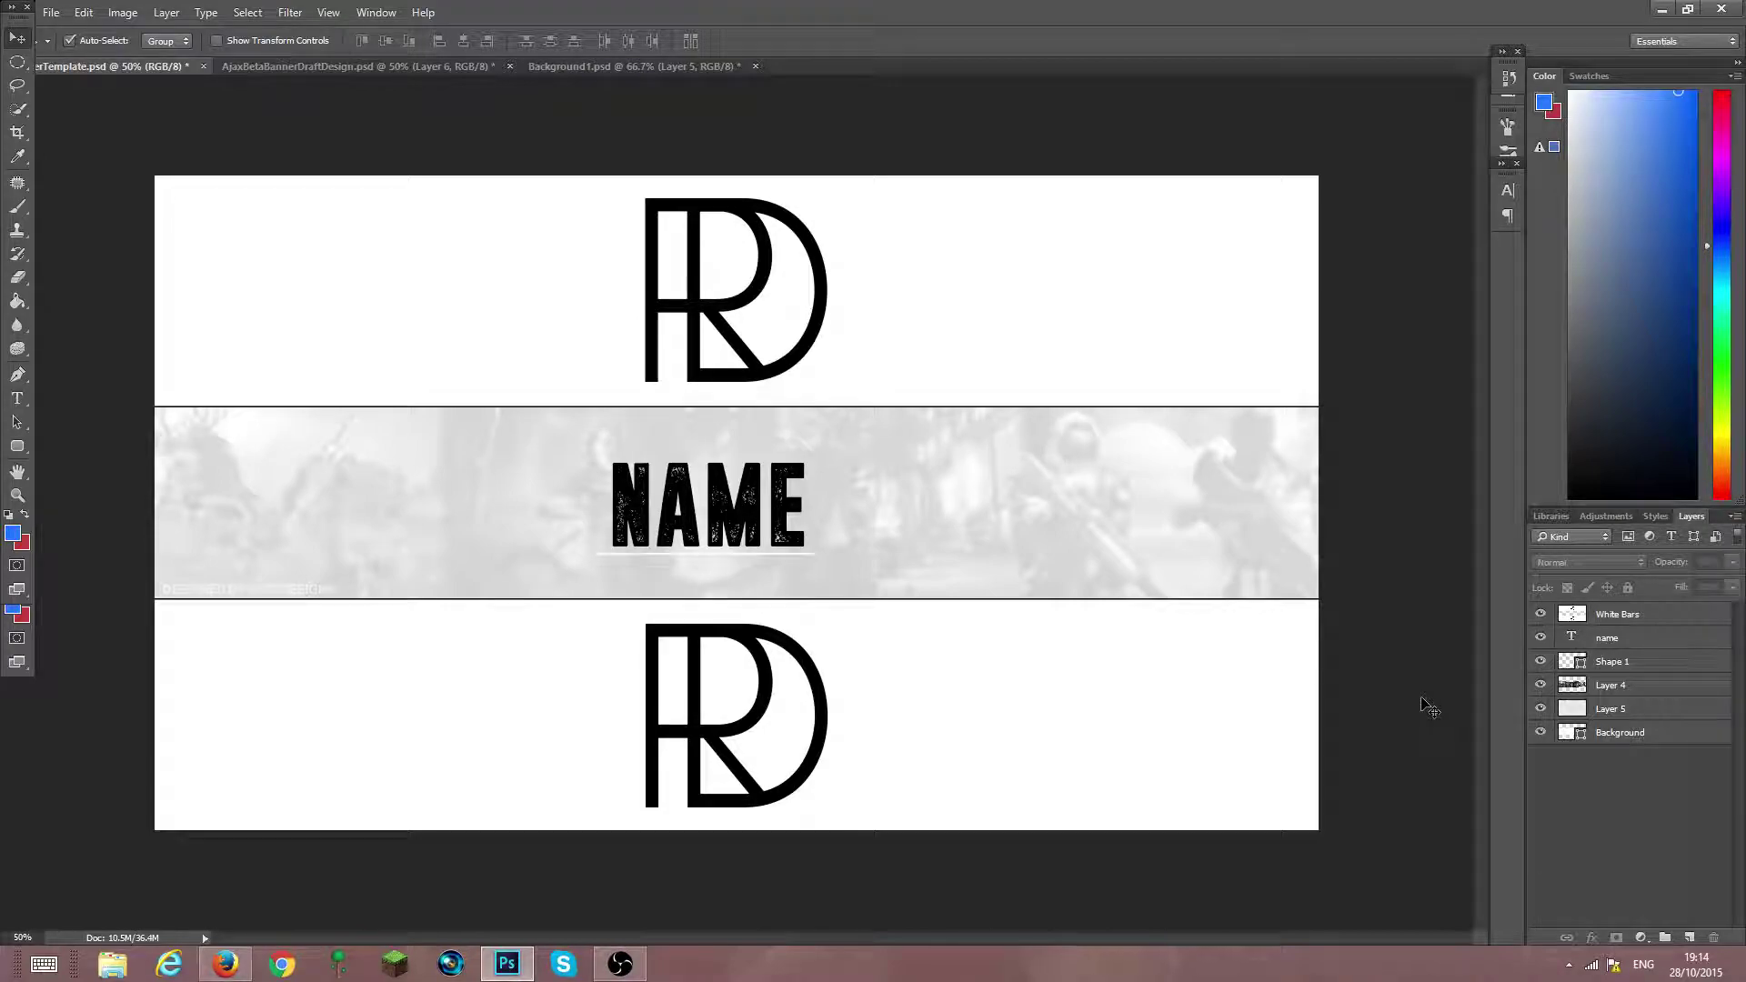
# Give the Shape 1 line a white Outer Glow with 43% opacity, comparing it on and off before accepting
pyautogui.click(1640, 661)
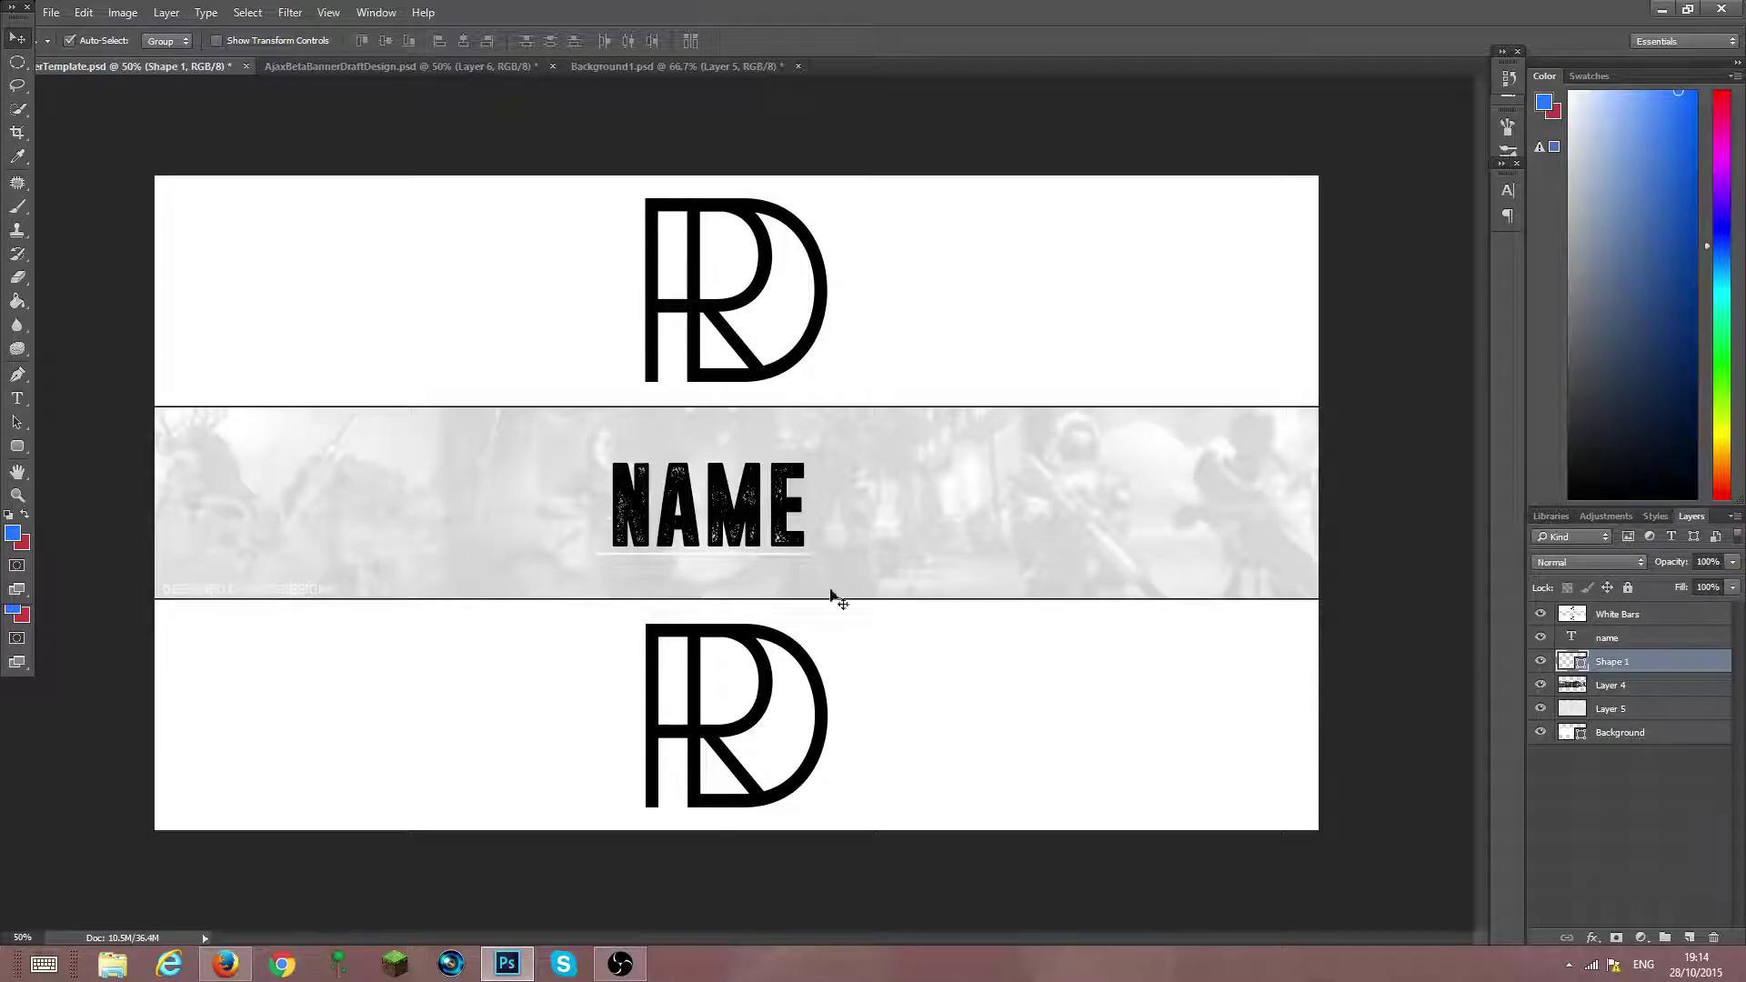
pyautogui.rightClick(1661, 666)
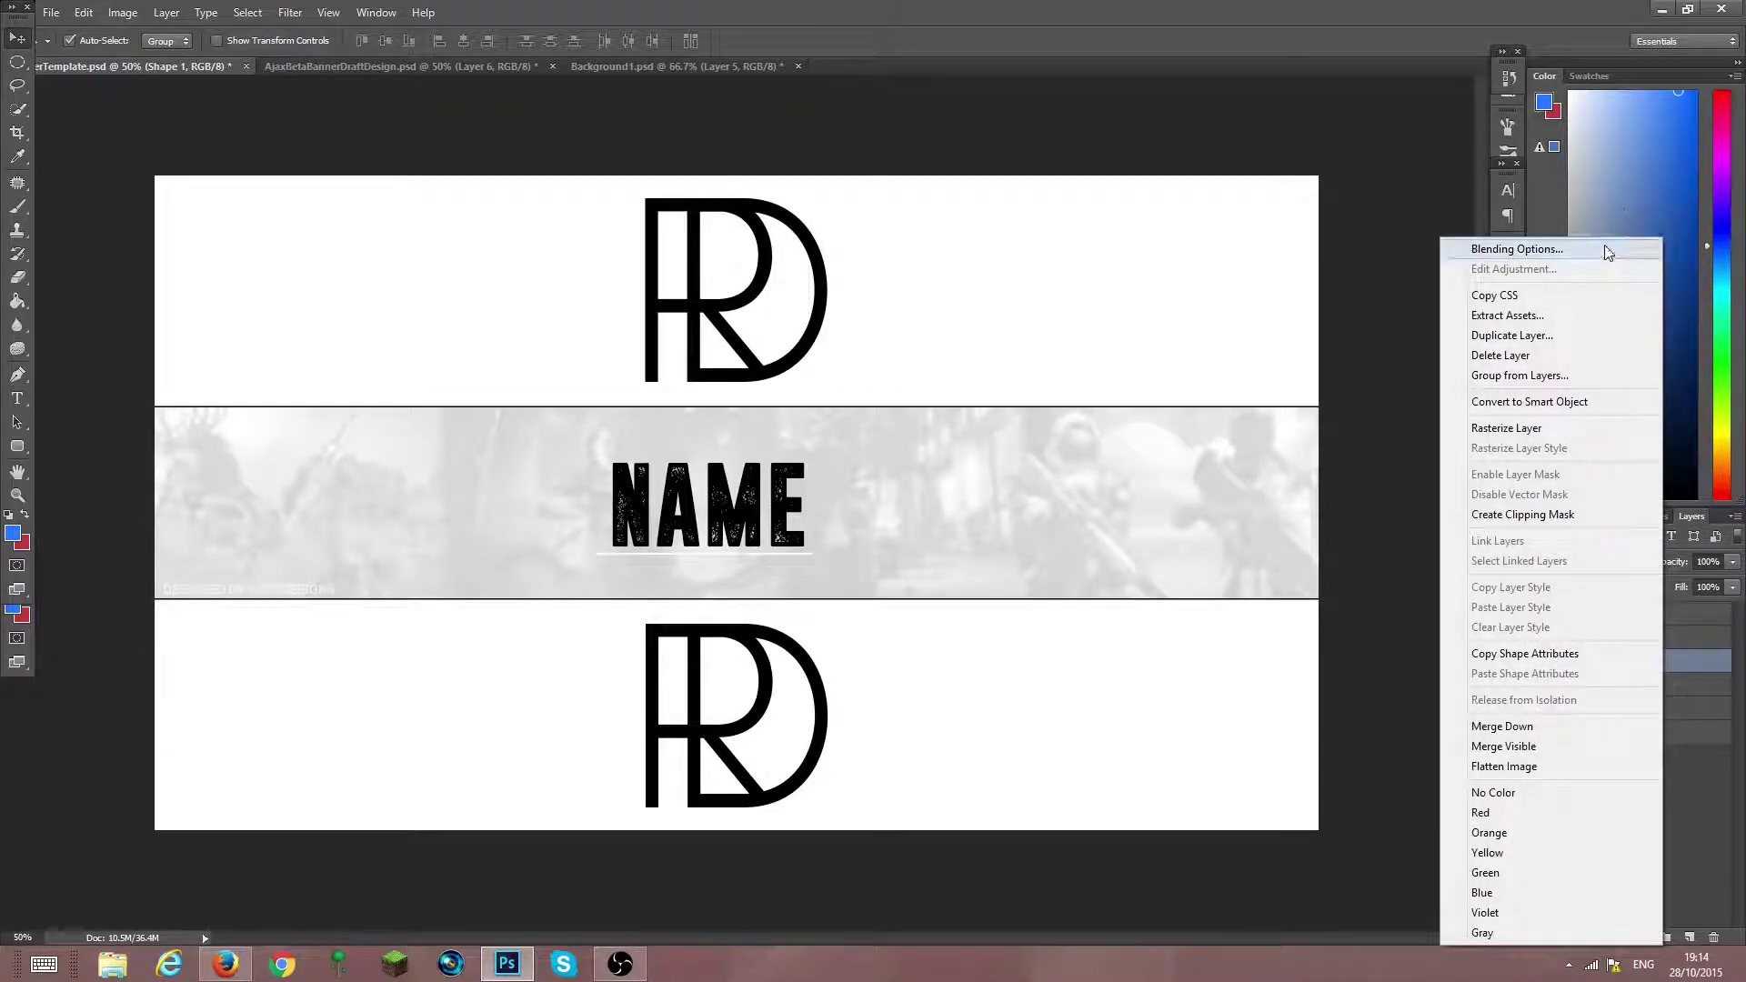
pyautogui.click(1606, 250)
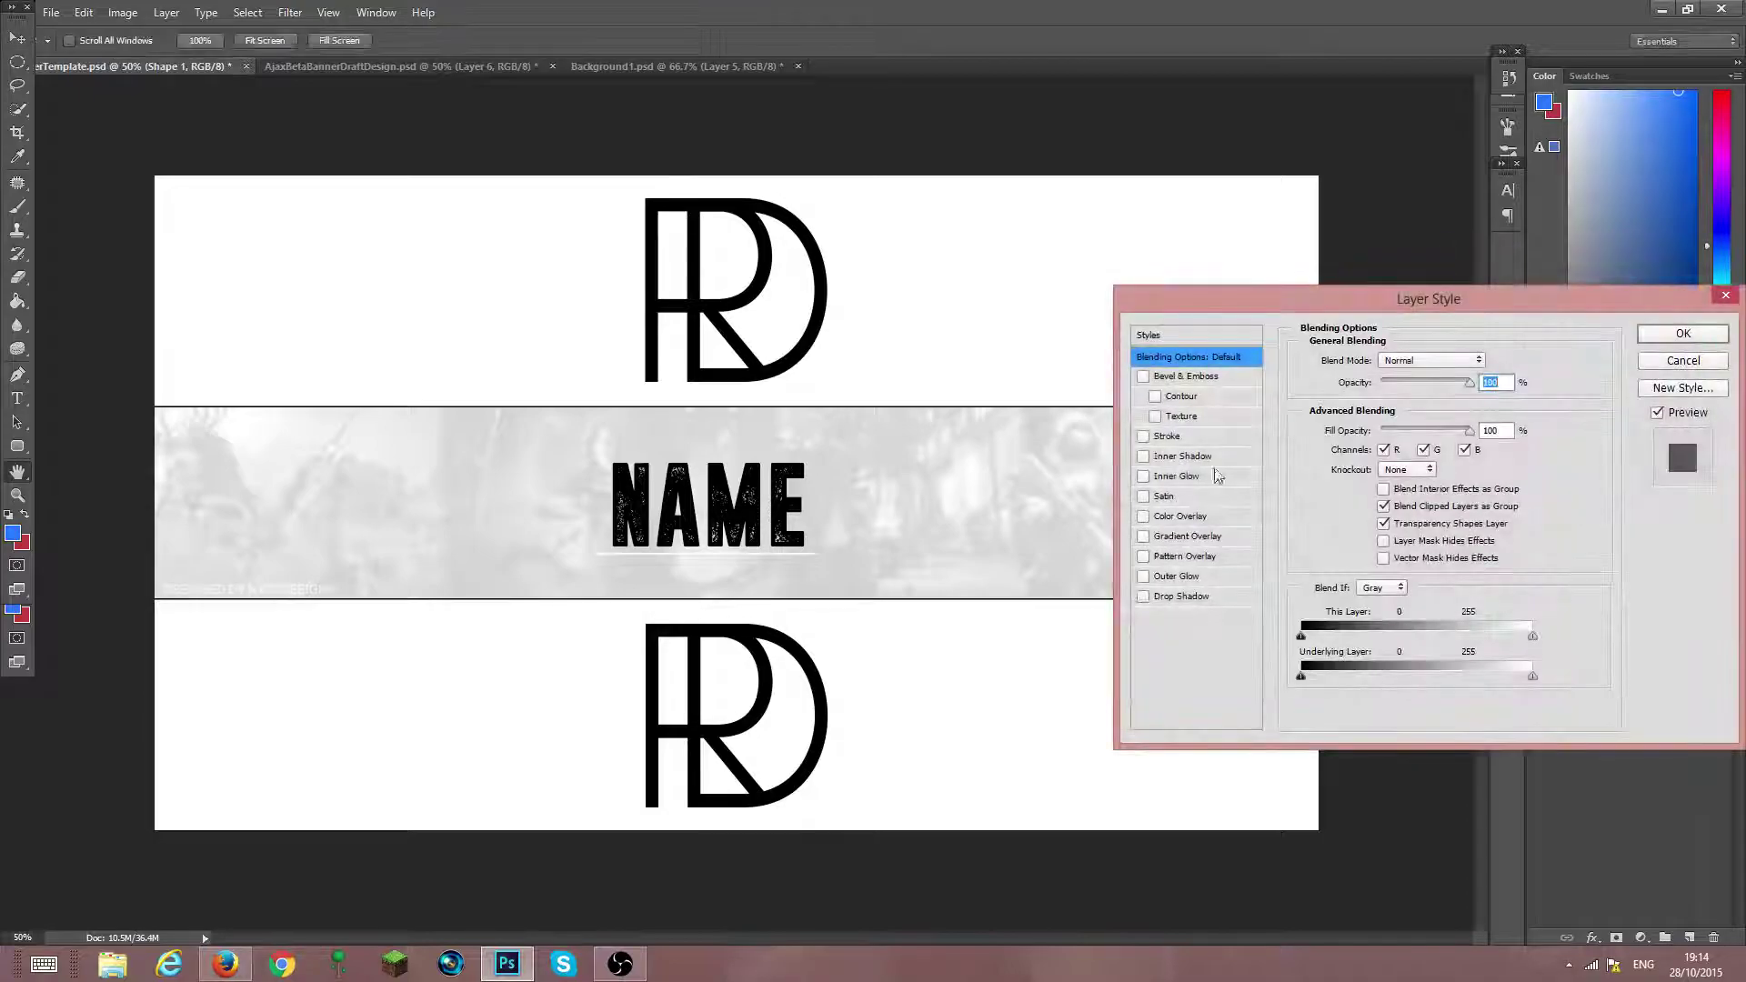
pyautogui.click(1210, 576)
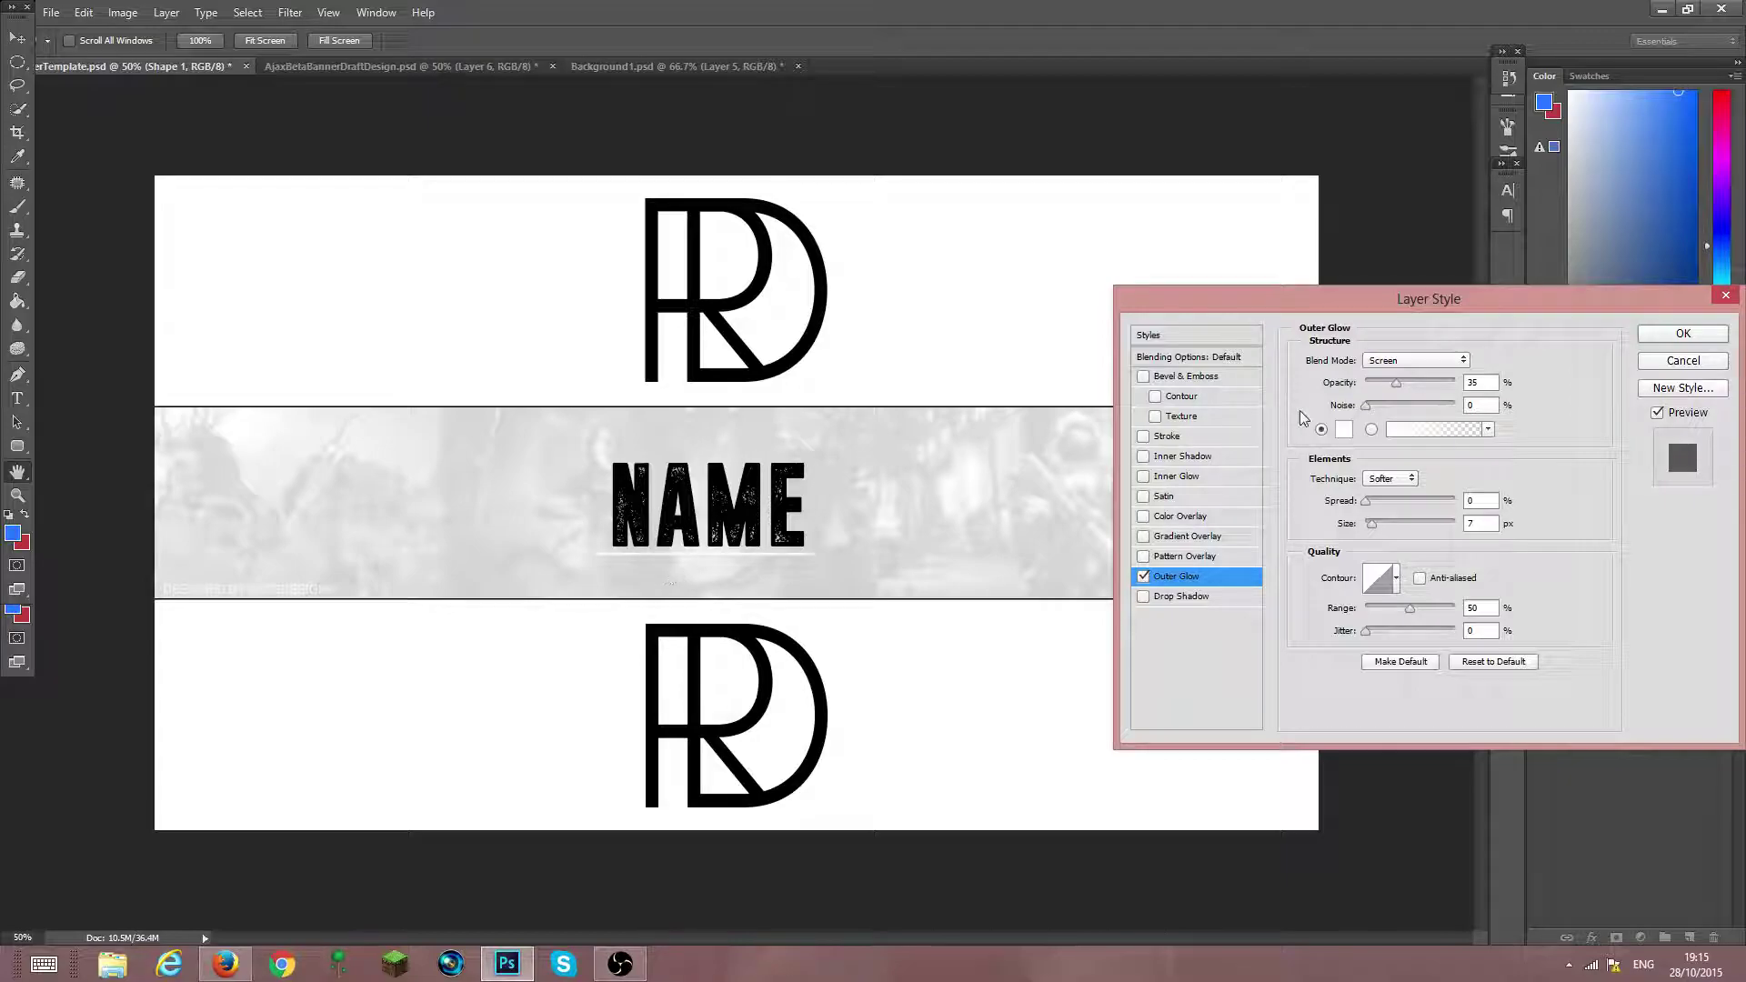
pyautogui.moveTo(1400, 382); pyautogui.dragTo(1415, 382)
pyautogui.click(1143, 577)
pyautogui.click(1143, 576)
pyautogui.click(1143, 576)
pyautogui.click(1143, 577)
pyautogui.click(1143, 577)
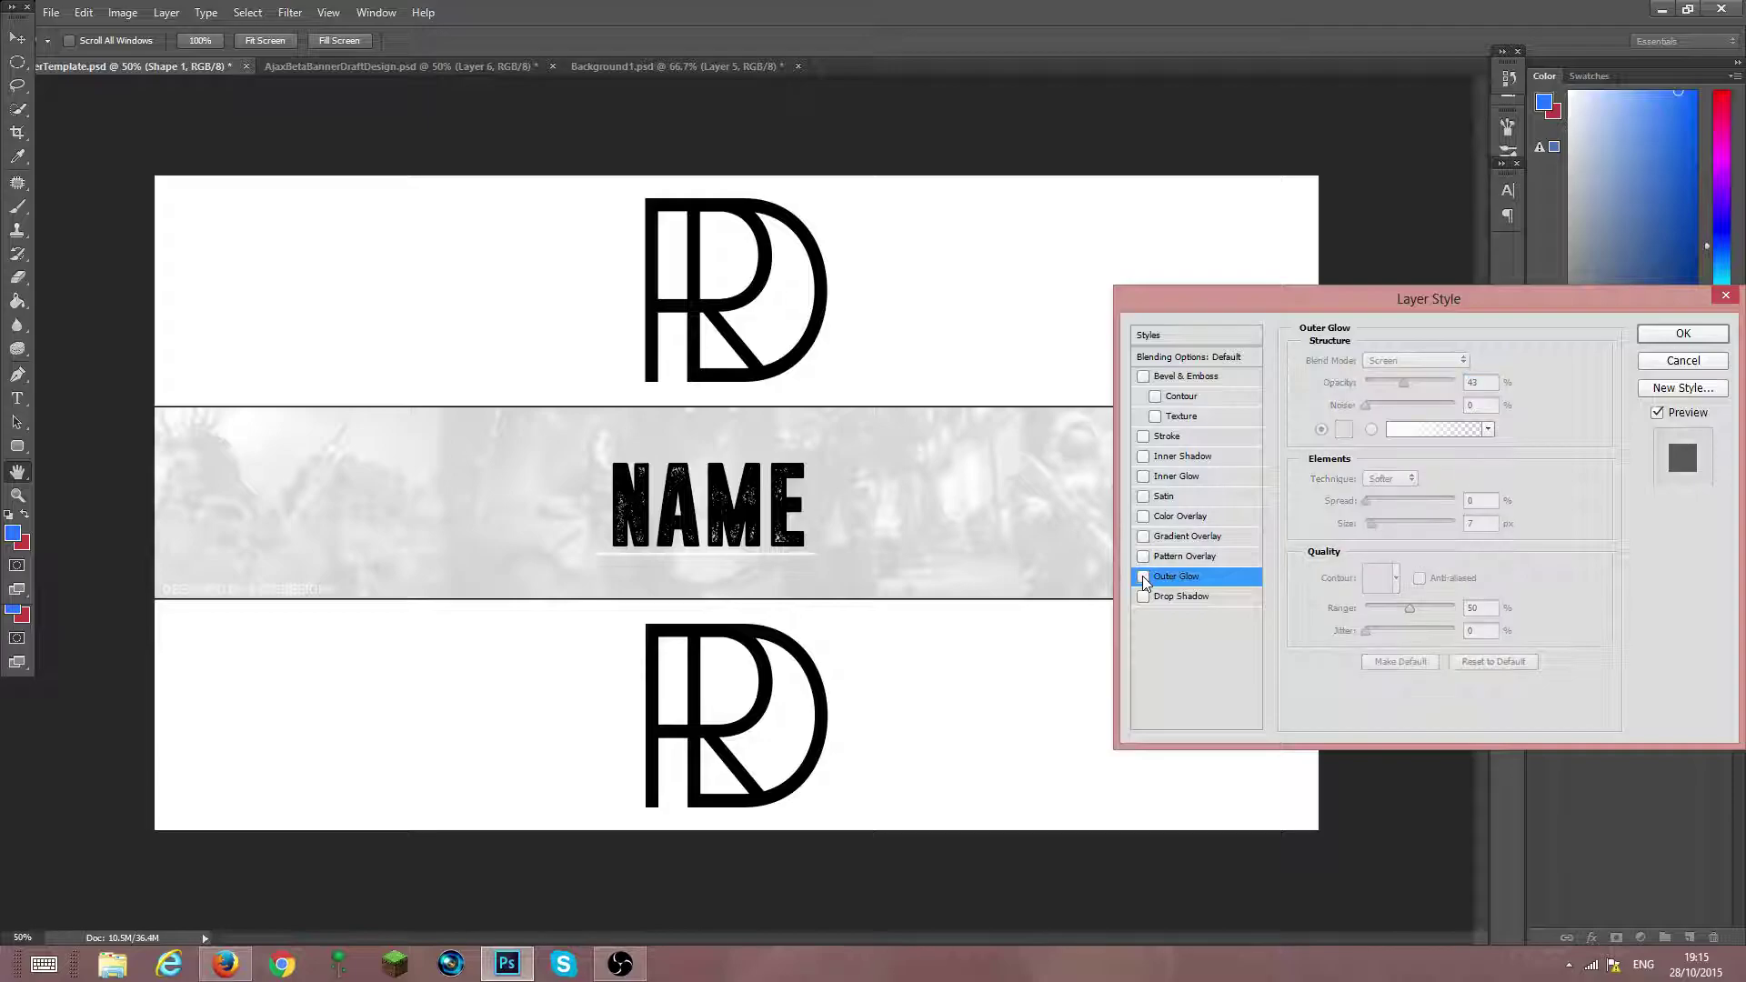
pyautogui.click(1143, 576)
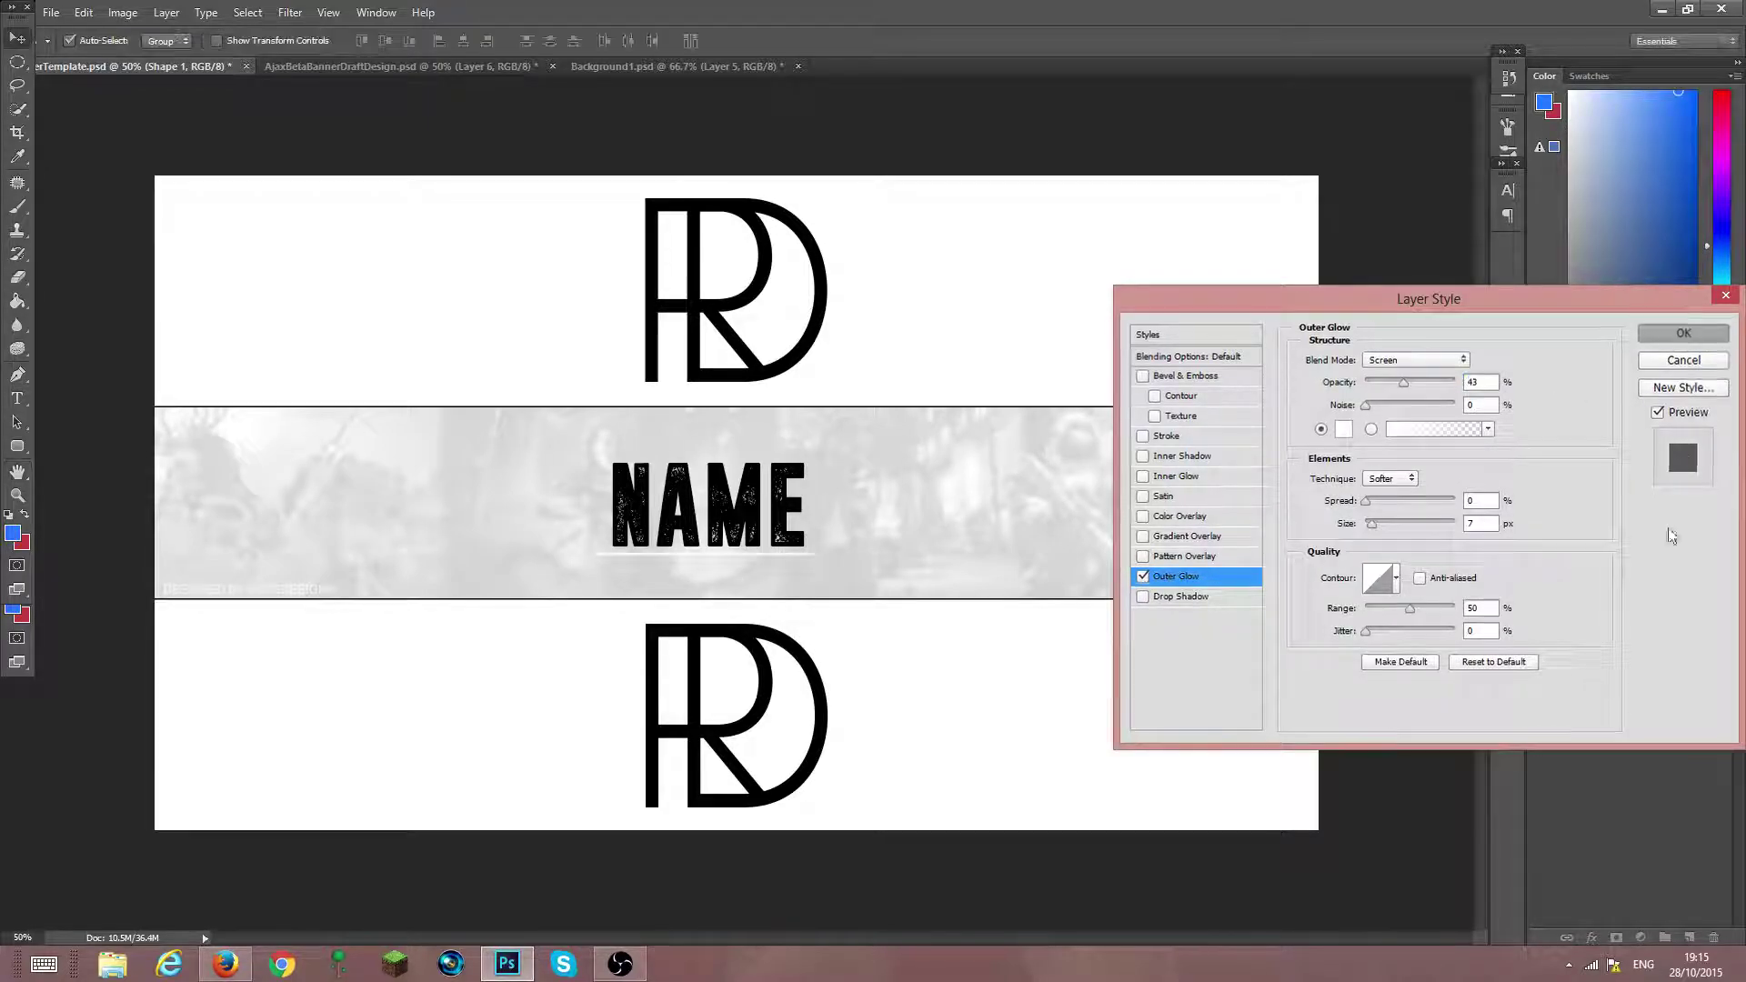
pyautogui.click(1683, 334)
pyautogui.click(1603, 799)
# Duplicate the Shape 1 line layer together with its outer glow
pyautogui.click(1649, 670)
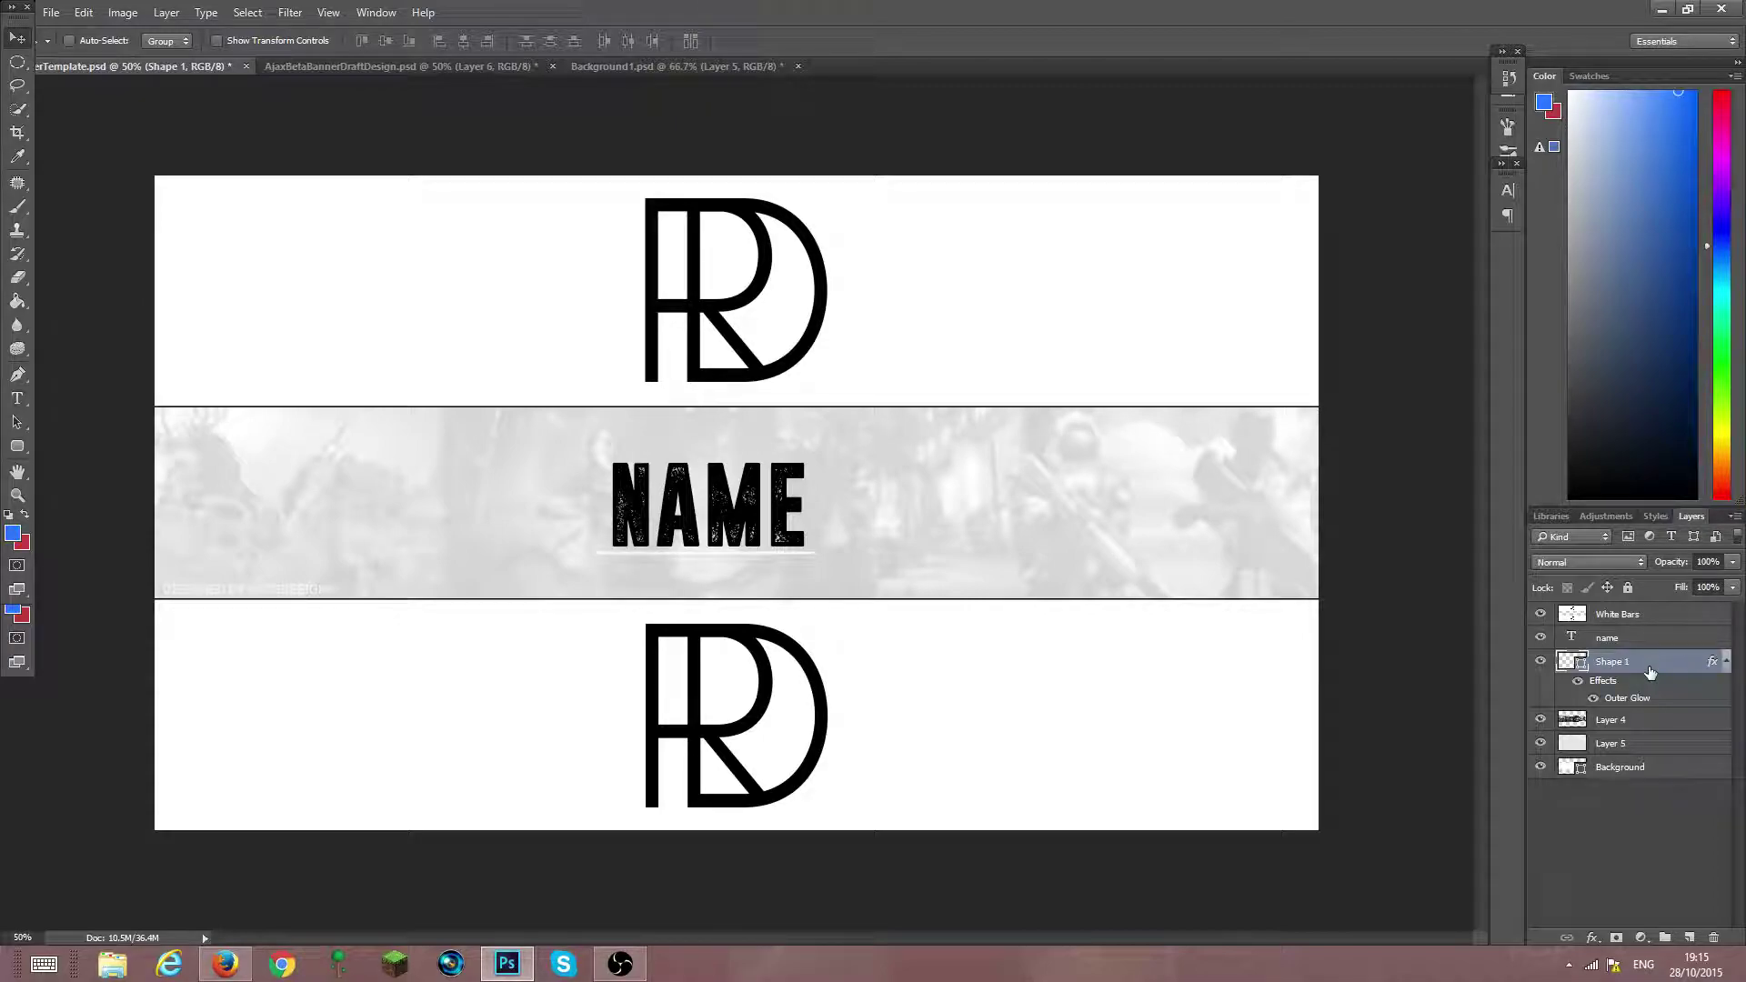
pyautogui.click(1622, 837)
pyautogui.click(1643, 665)
pyautogui.hotkey('ctrl', 'j')
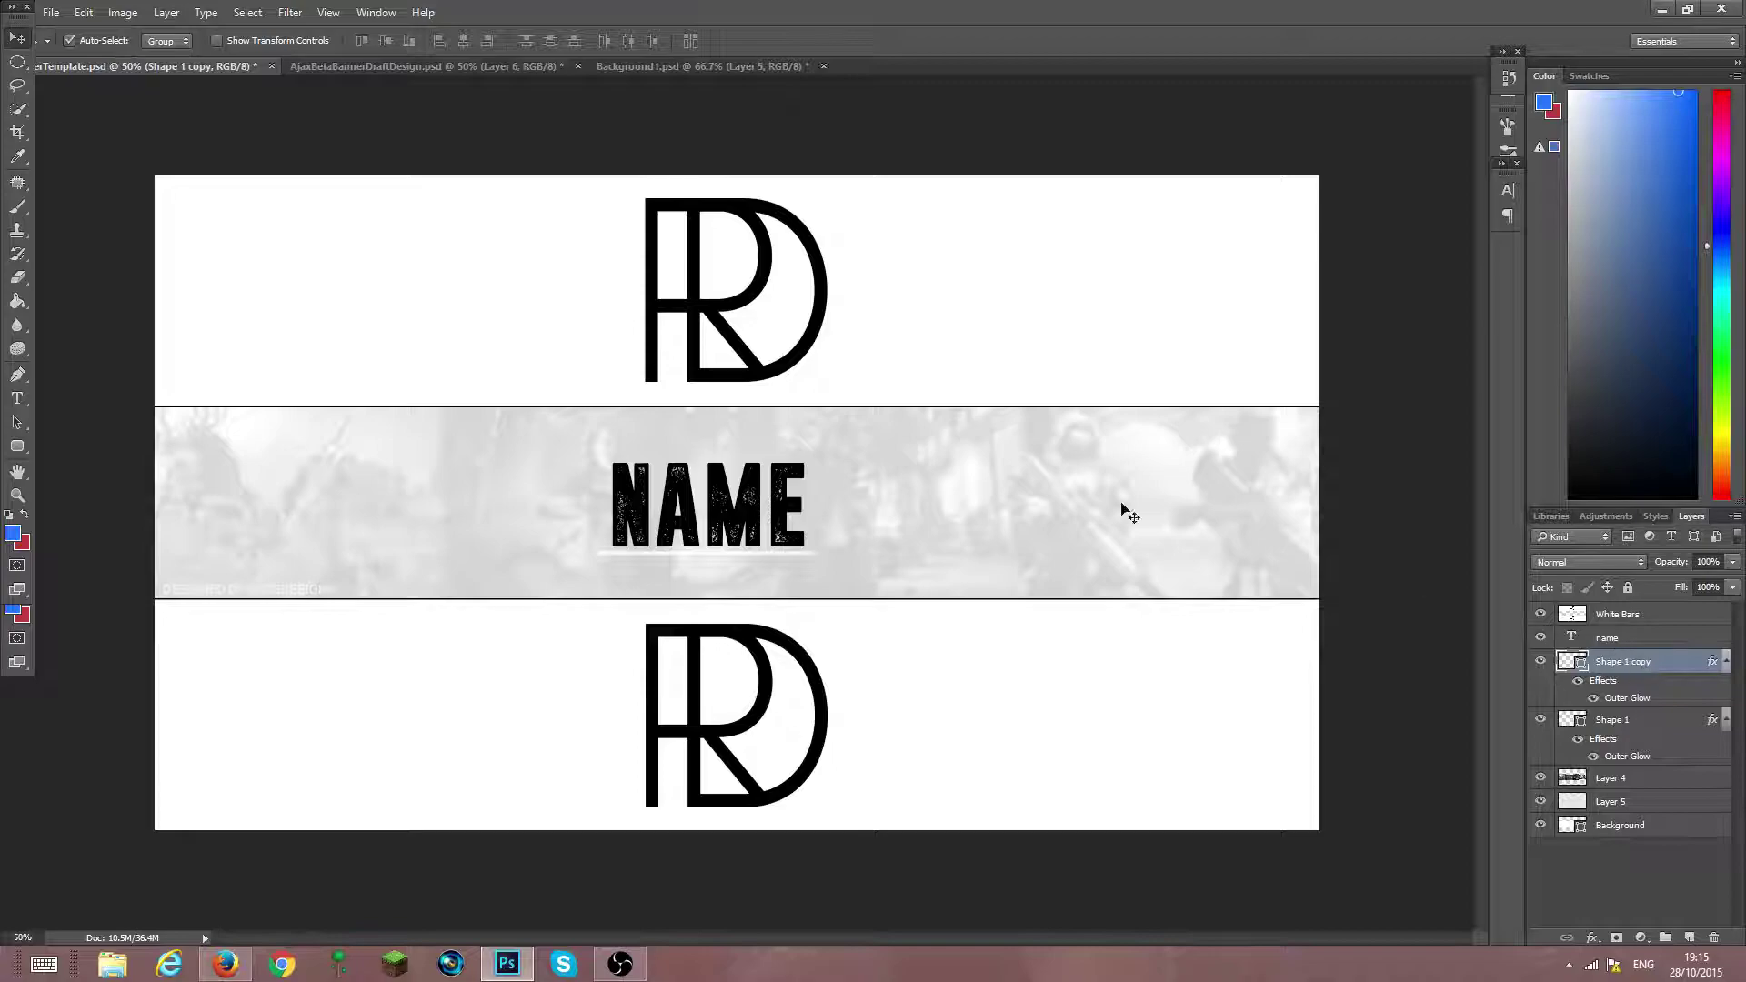
# Move the duplicated line straight up so it sits just above the NAME text
pyautogui.moveTo(662, 571)
pyautogui.mouseDown()
pyautogui.moveTo(679, 552)
pyautogui.moveTo(680, 577)
pyautogui.mouseUp()
pyautogui.hotkey('ctrl', 't')
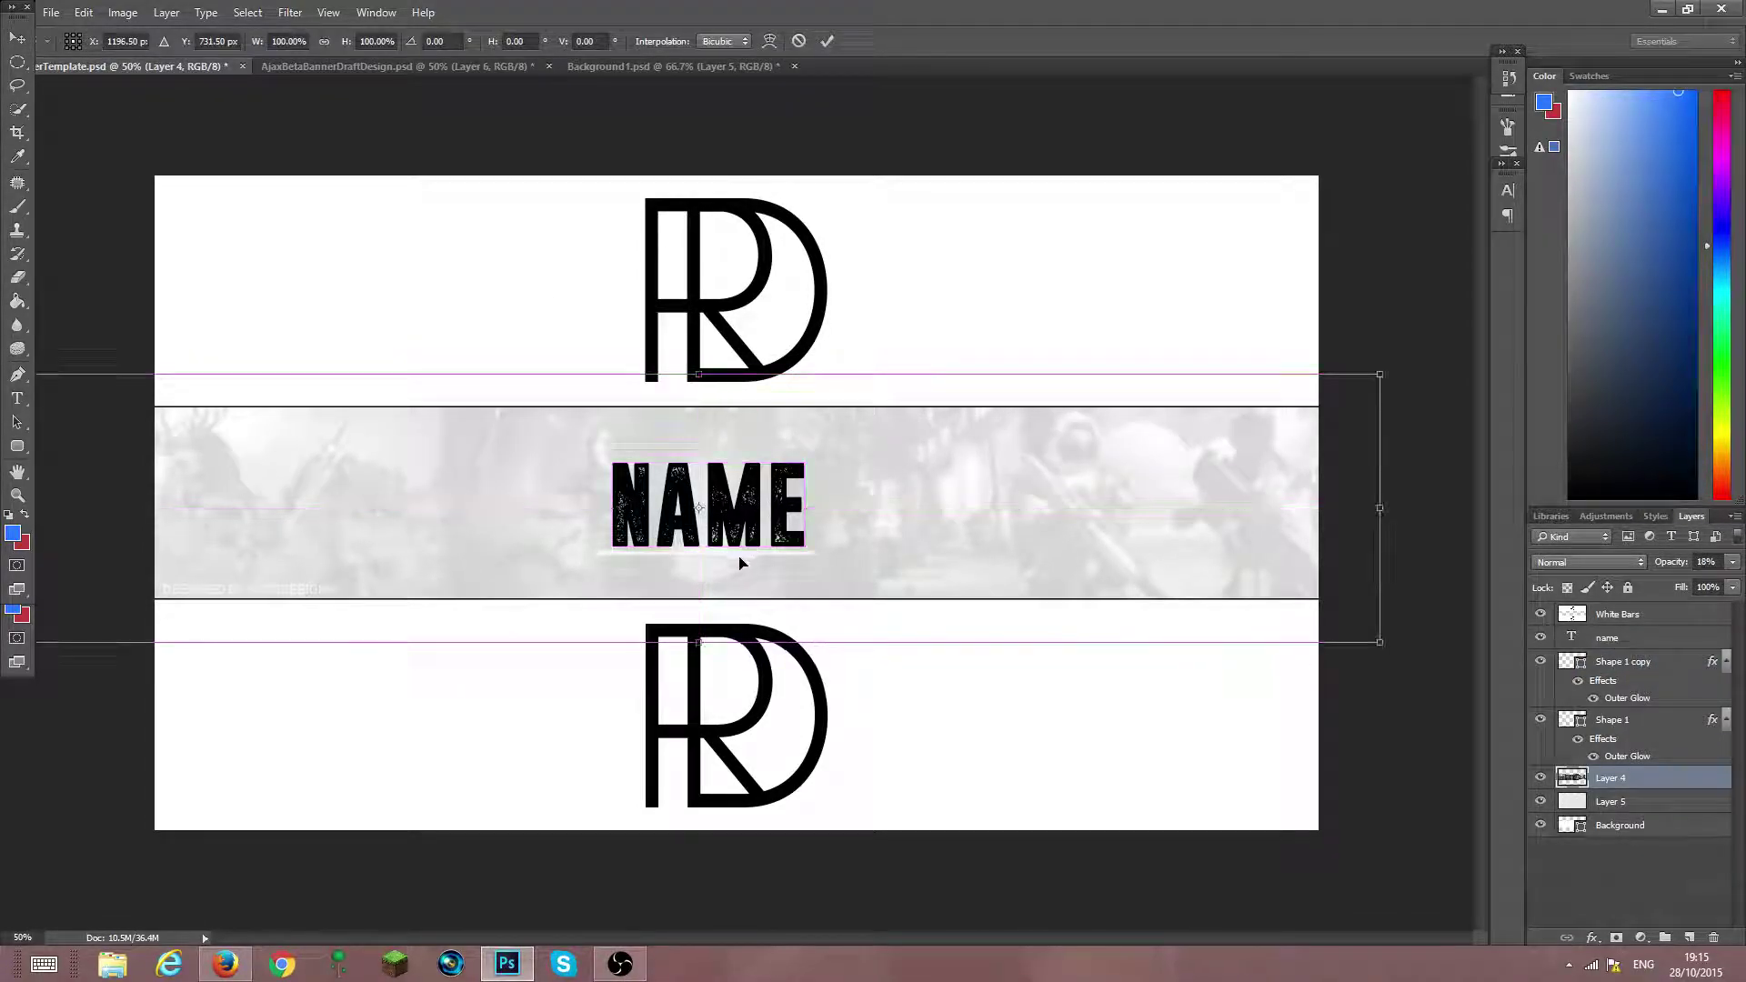
pyautogui.press('Return')
pyautogui.click(1614, 664)
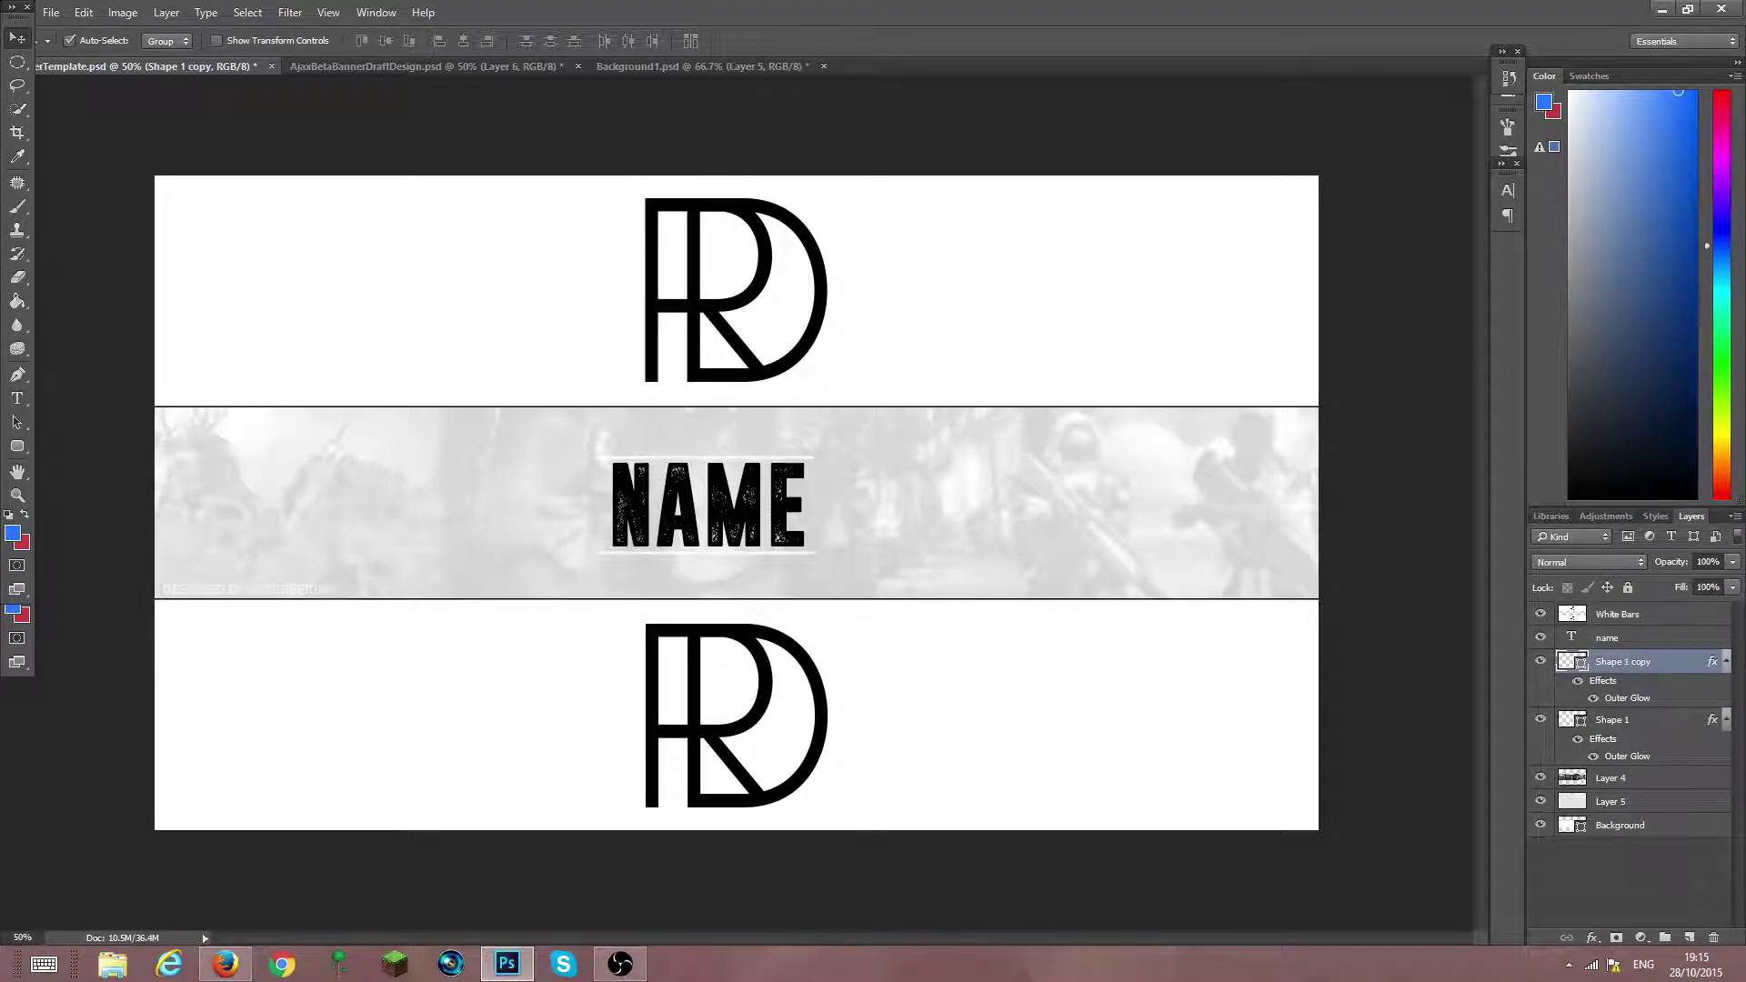
# Add a new text layer reading "OFFICIAL CHANNEL OF" in Dreamwalker Regular just below the NAME title
pyautogui.click(1585, 860)
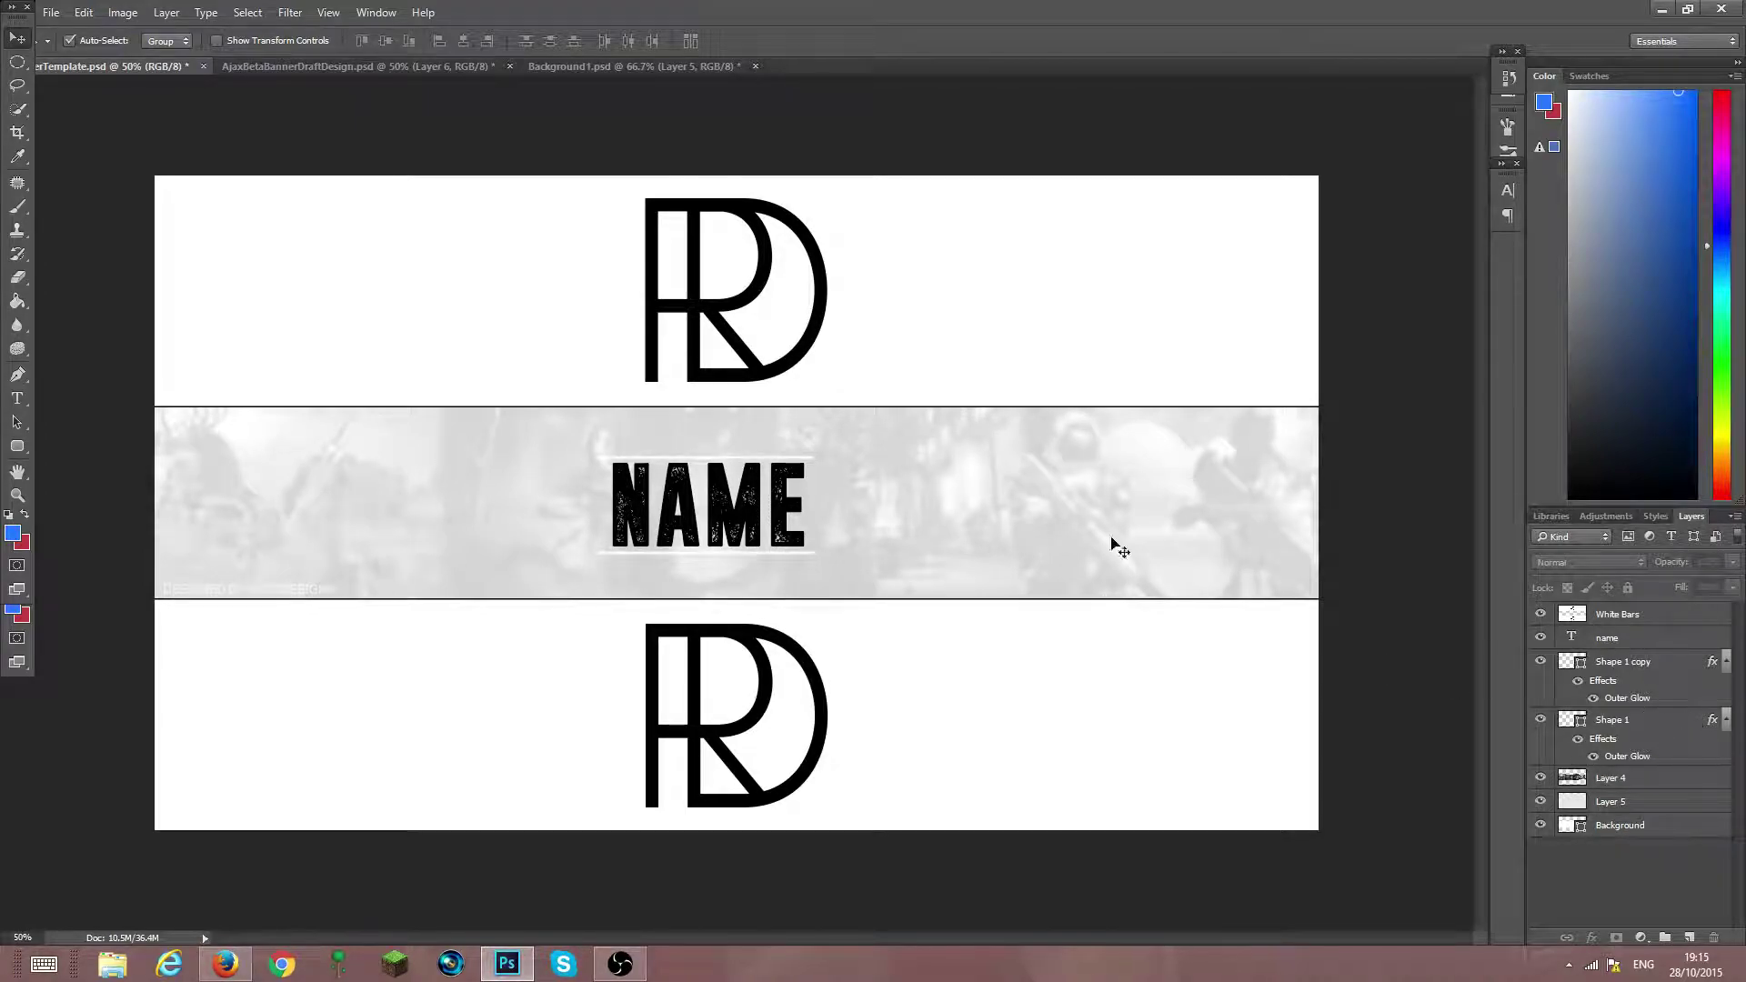
pyautogui.press('t')
pyautogui.press('t')
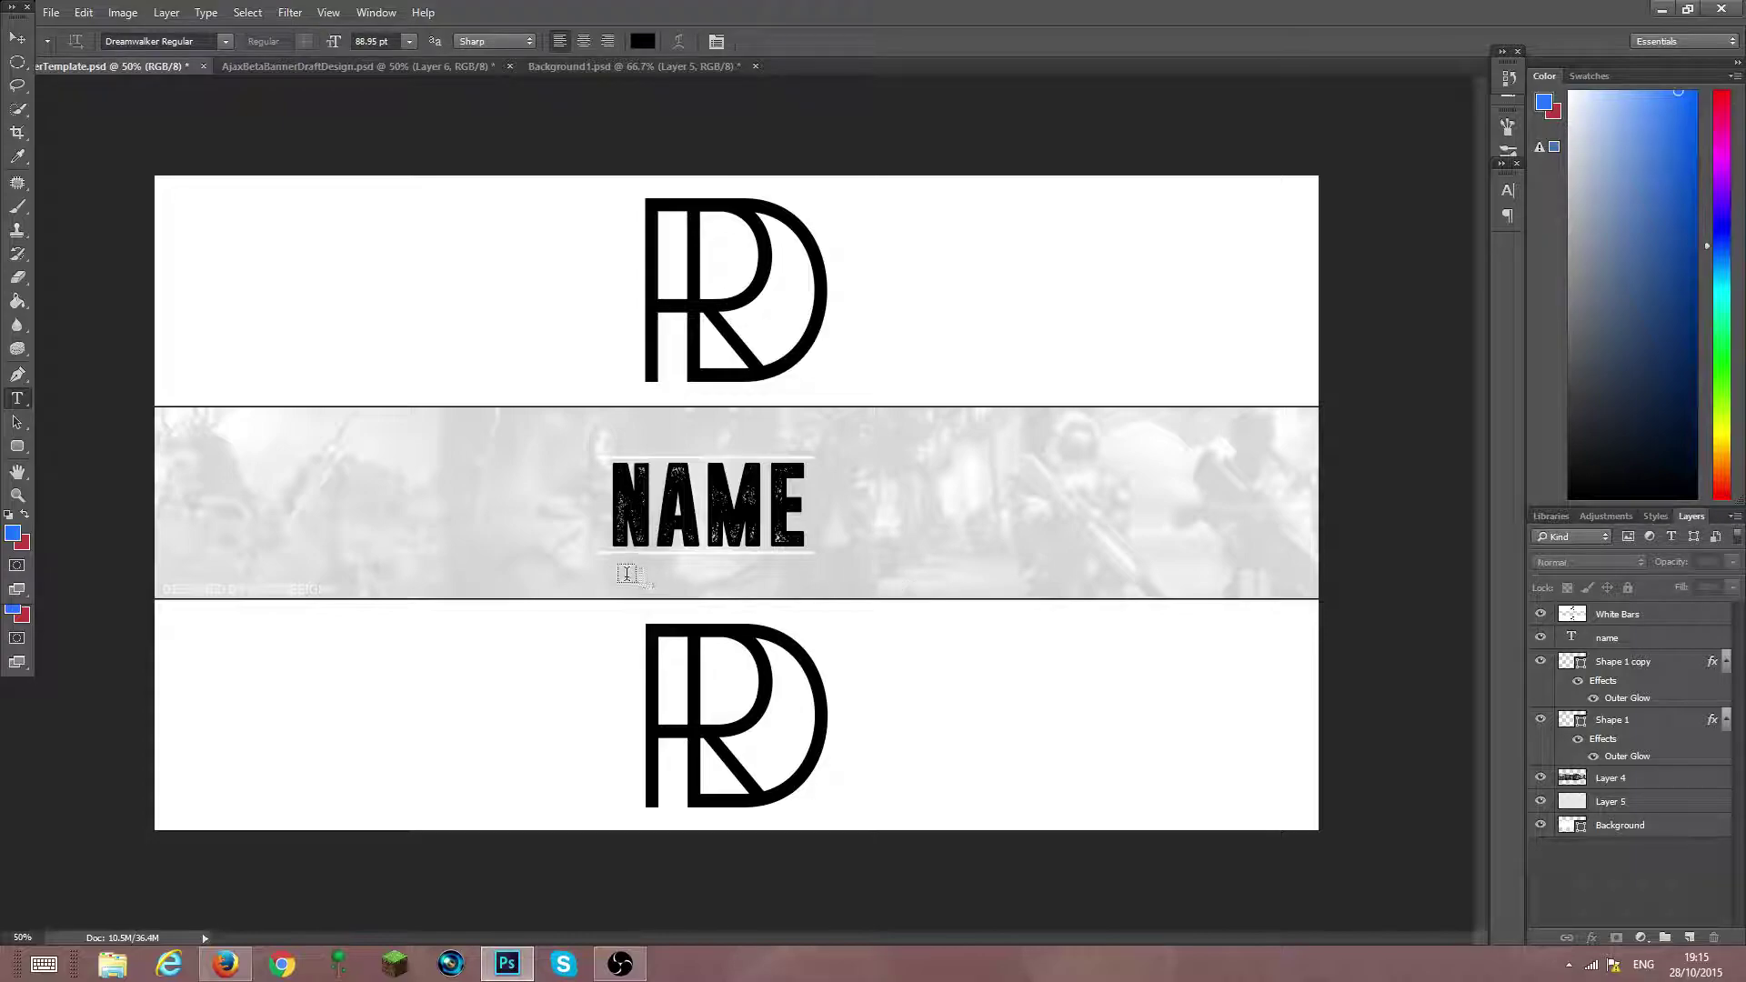
pyautogui.click(626, 575)
pyautogui.write('OFFI')
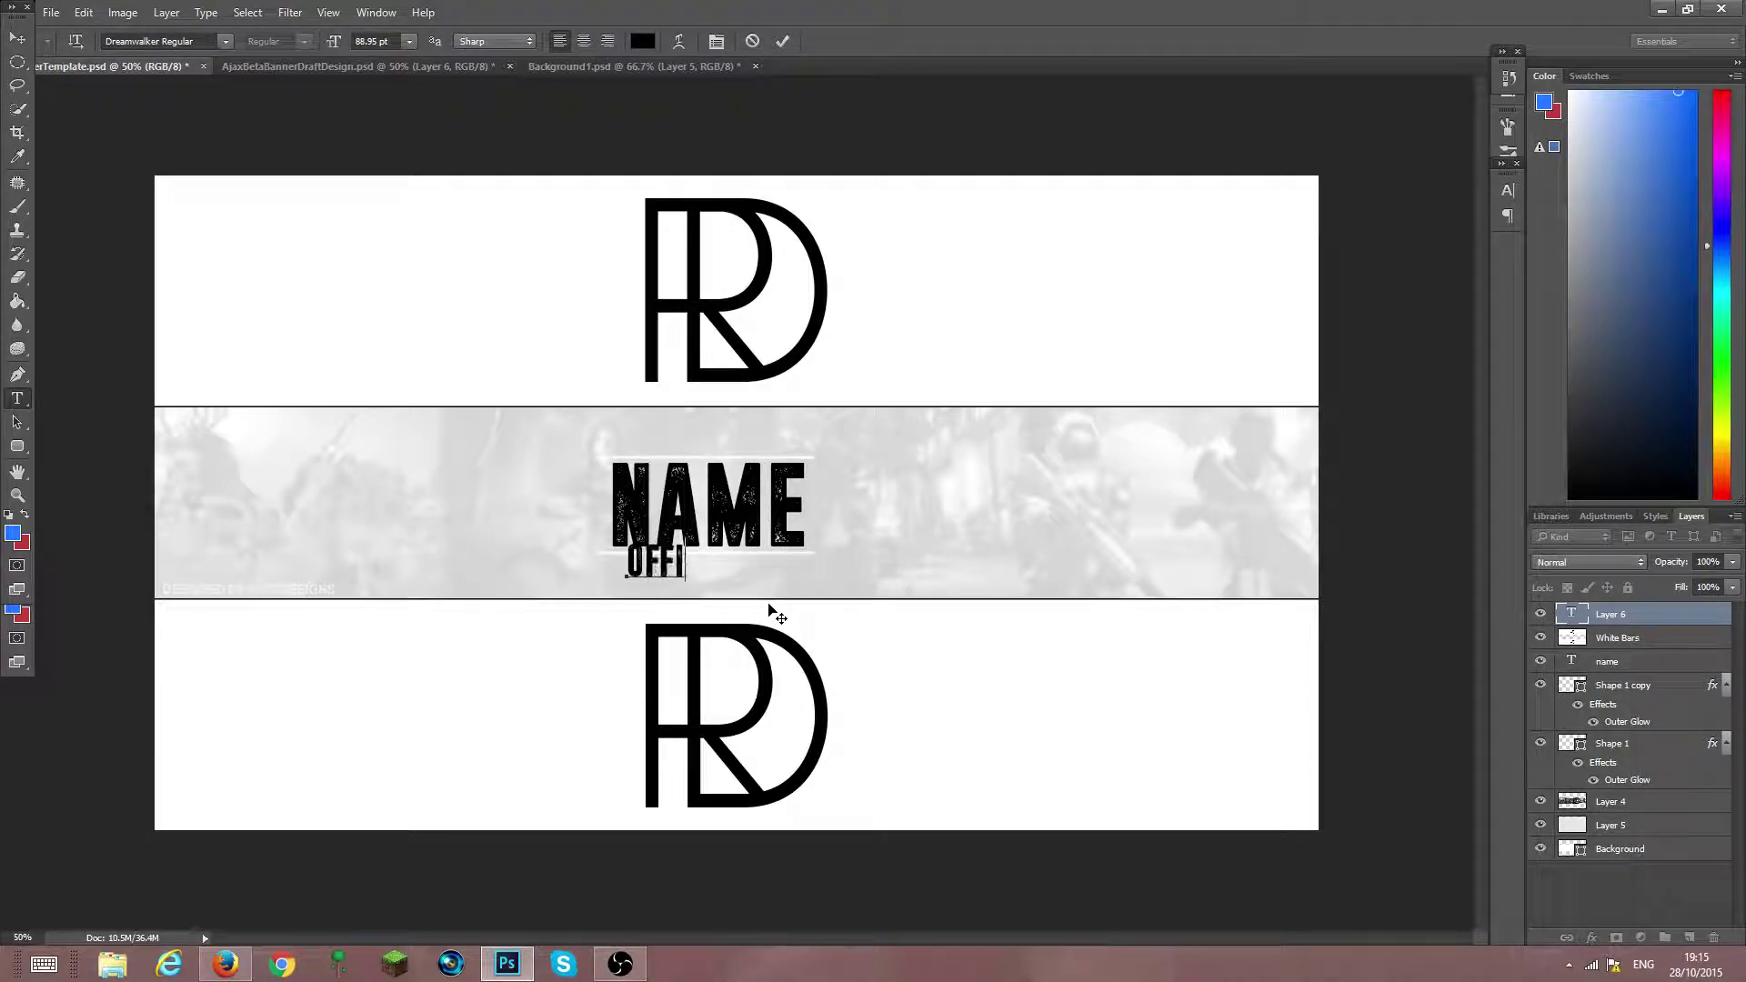
pyautogui.write('CIAL CHANNEL OF')
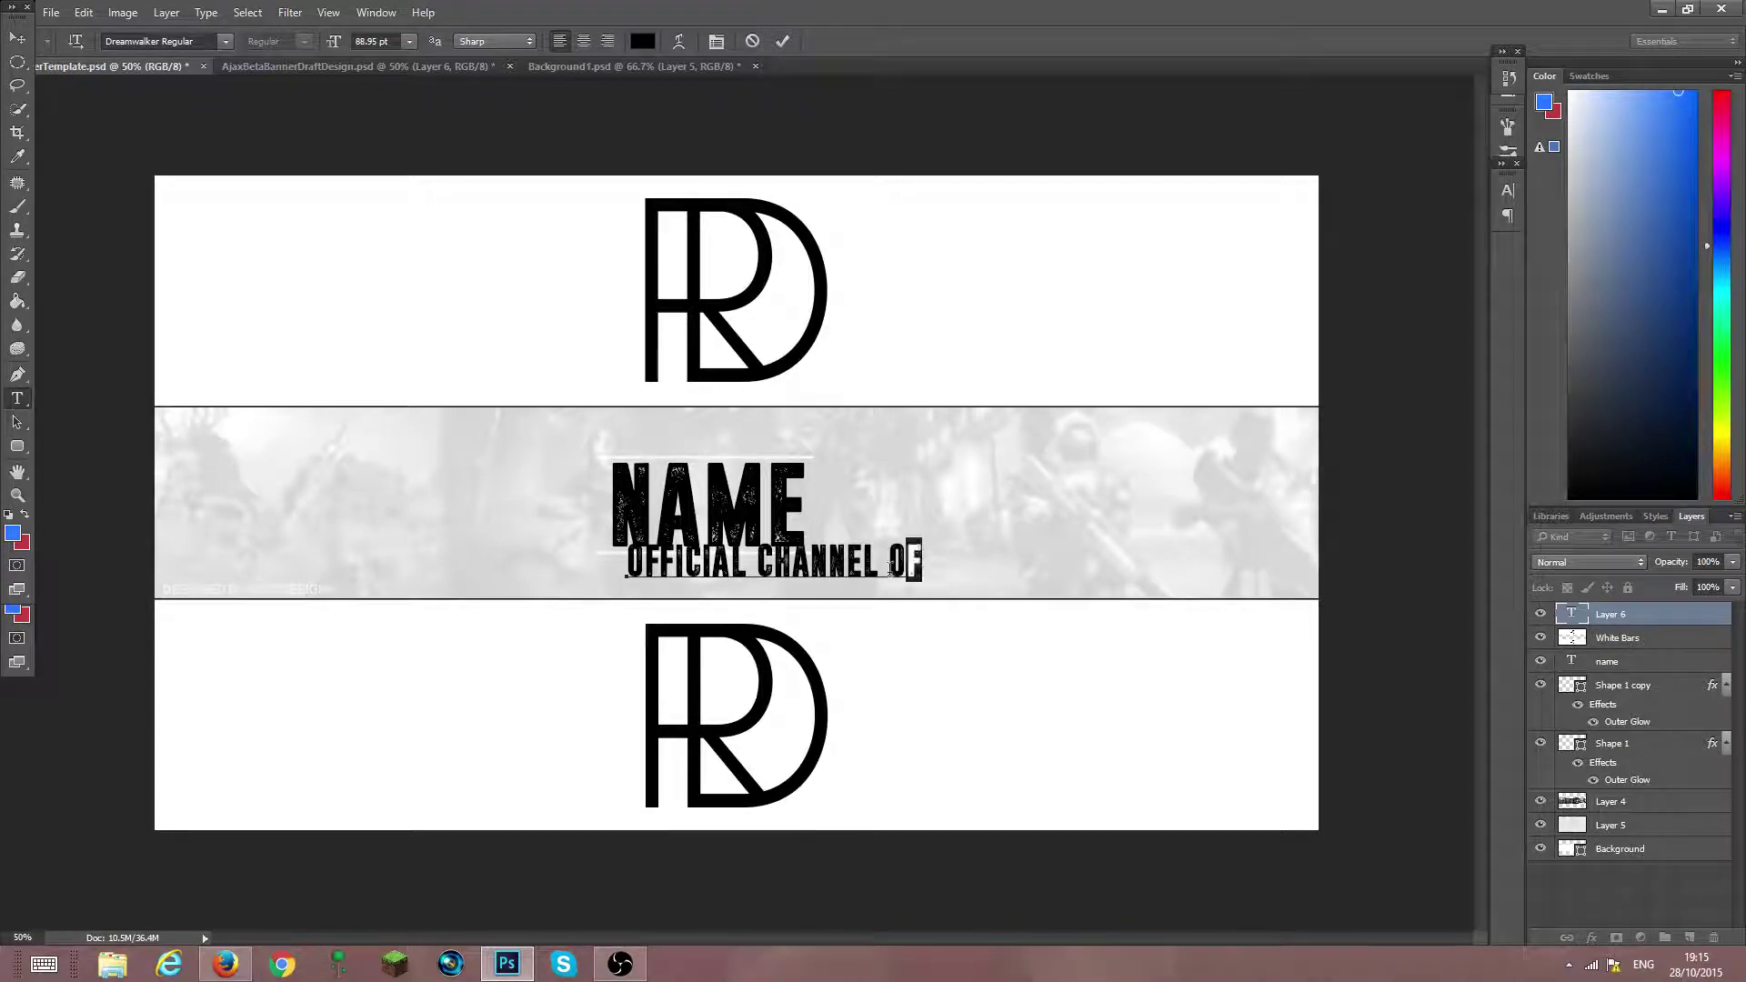
# Reduce the whole "OFFICIAL CHANNEL OF" caption to 32.01 pt
pyautogui.moveTo(908, 565); pyautogui.dragTo(600, 584)
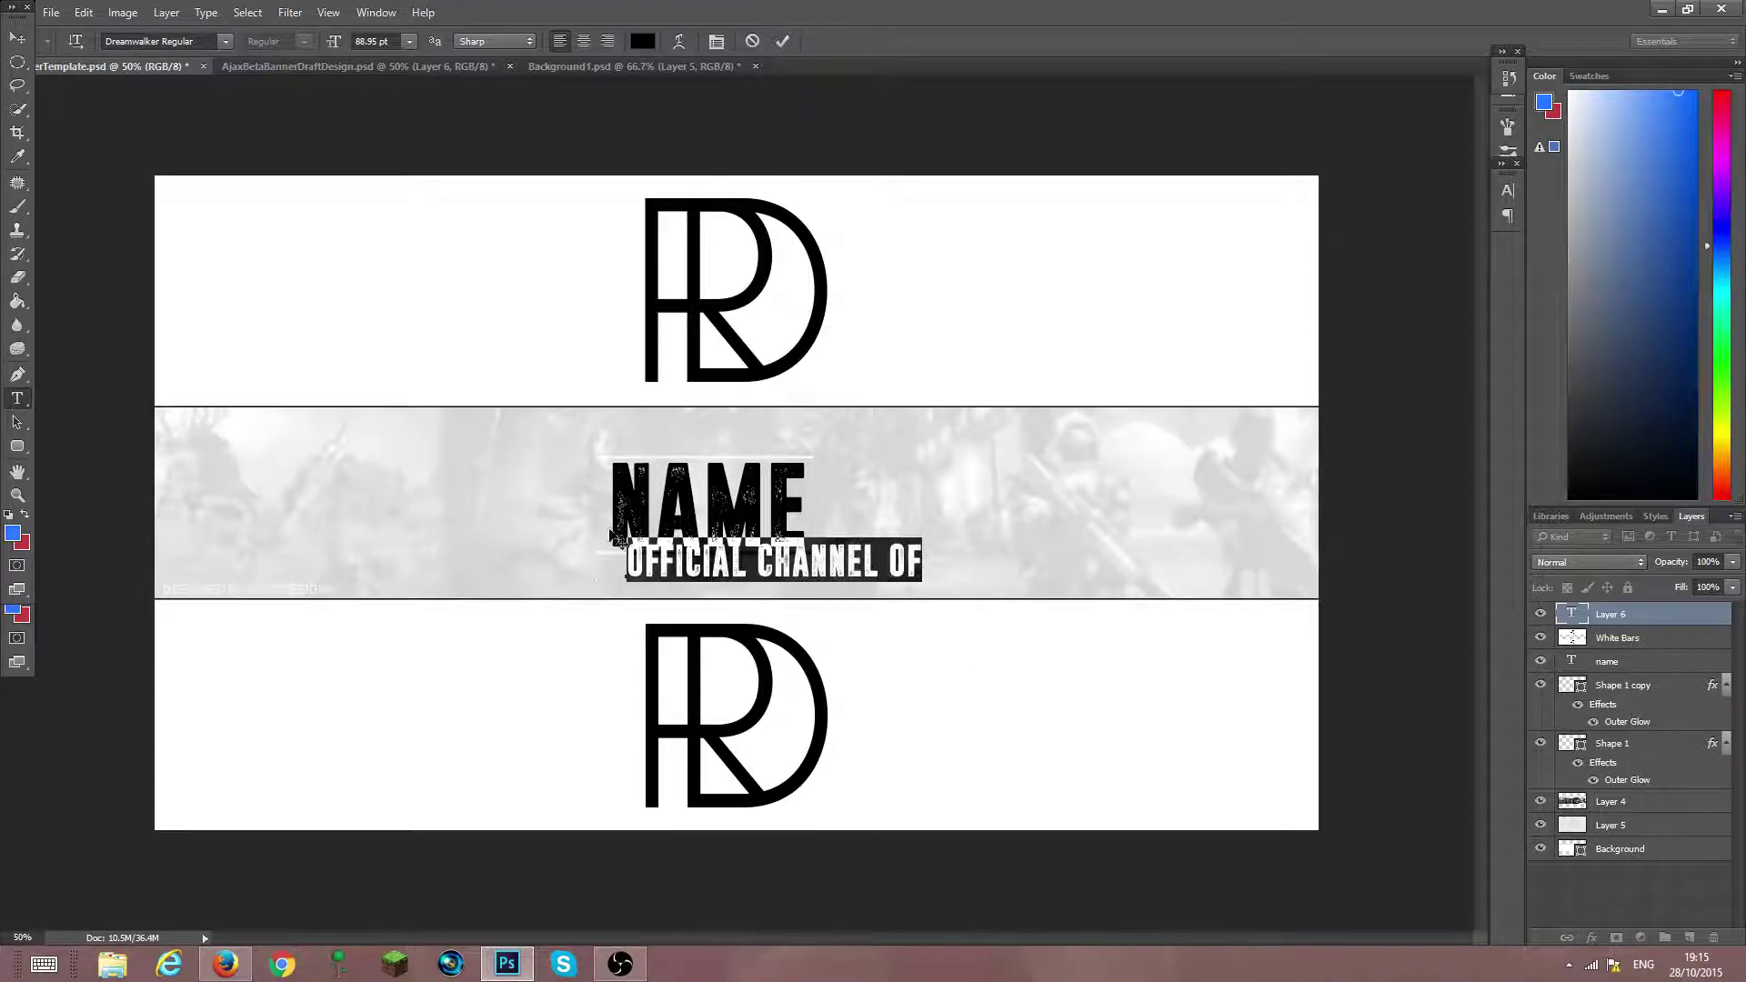
pyautogui.moveTo(338, 44); pyautogui.dragTo(276, 41)
pyautogui.click(1639, 899)
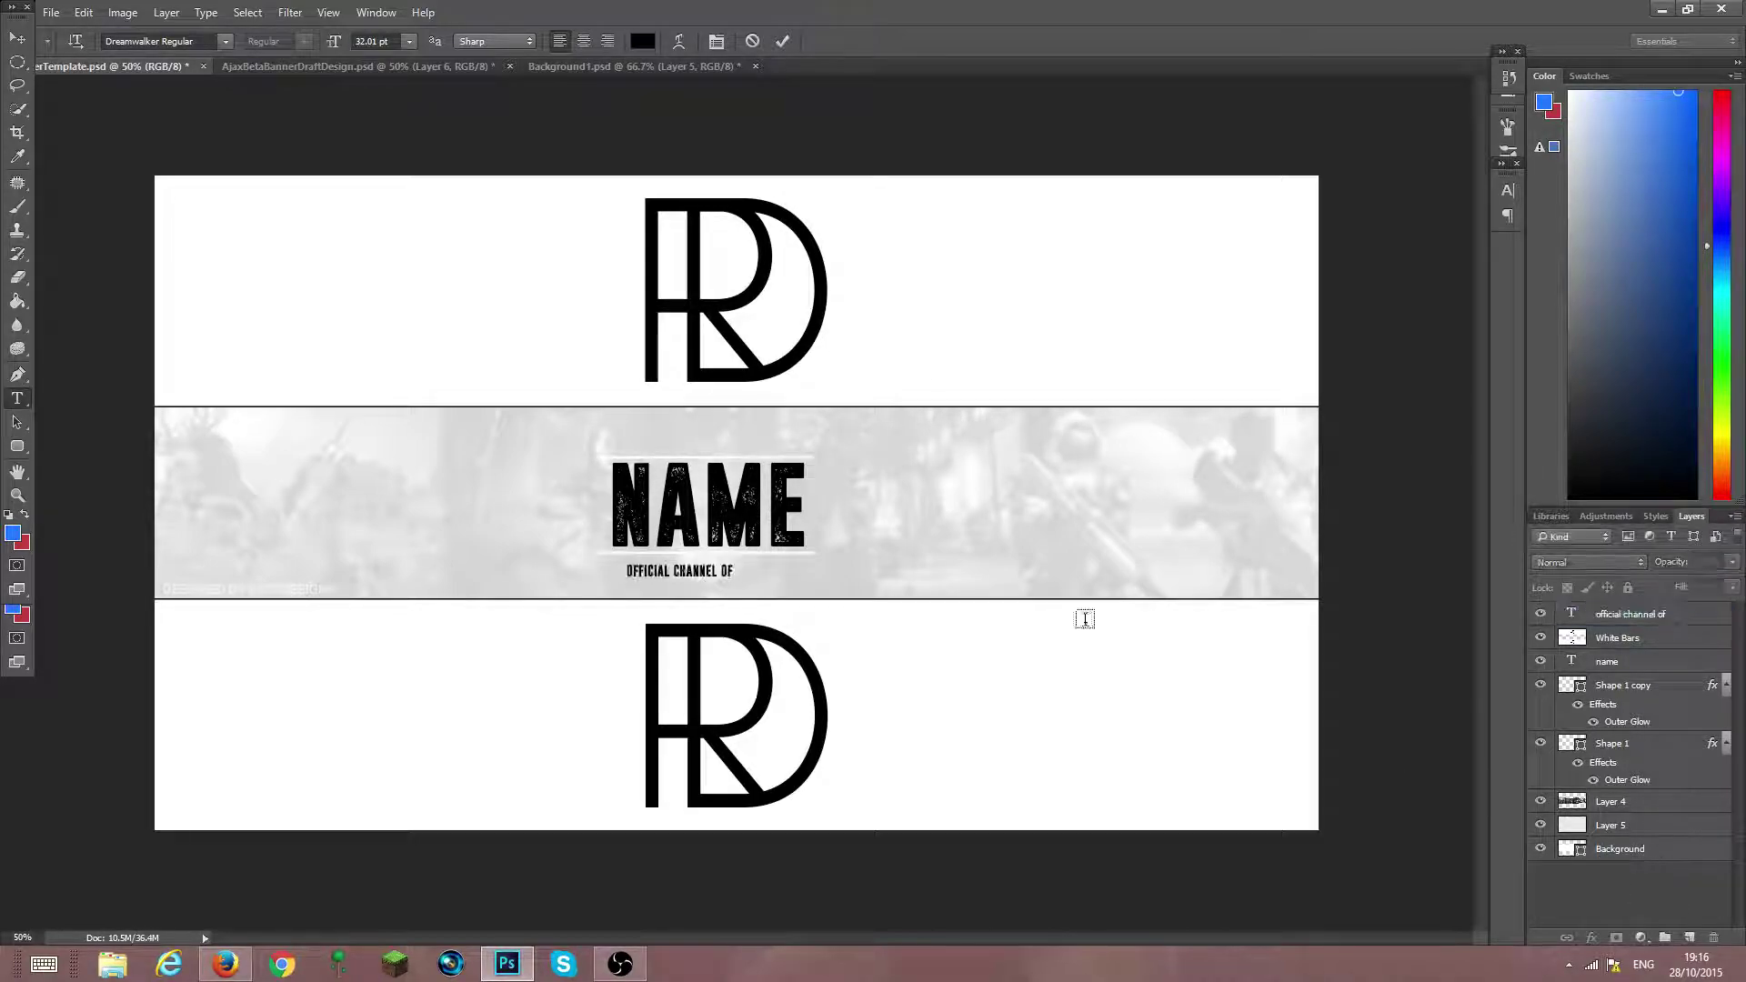
# Centre the "OFFICIAL CHANNEL OF" caption just above the upper white line and place its layer beneath White Bars
pyautogui.press('v')
pyautogui.moveTo(684, 578); pyautogui.dragTo(713, 453)
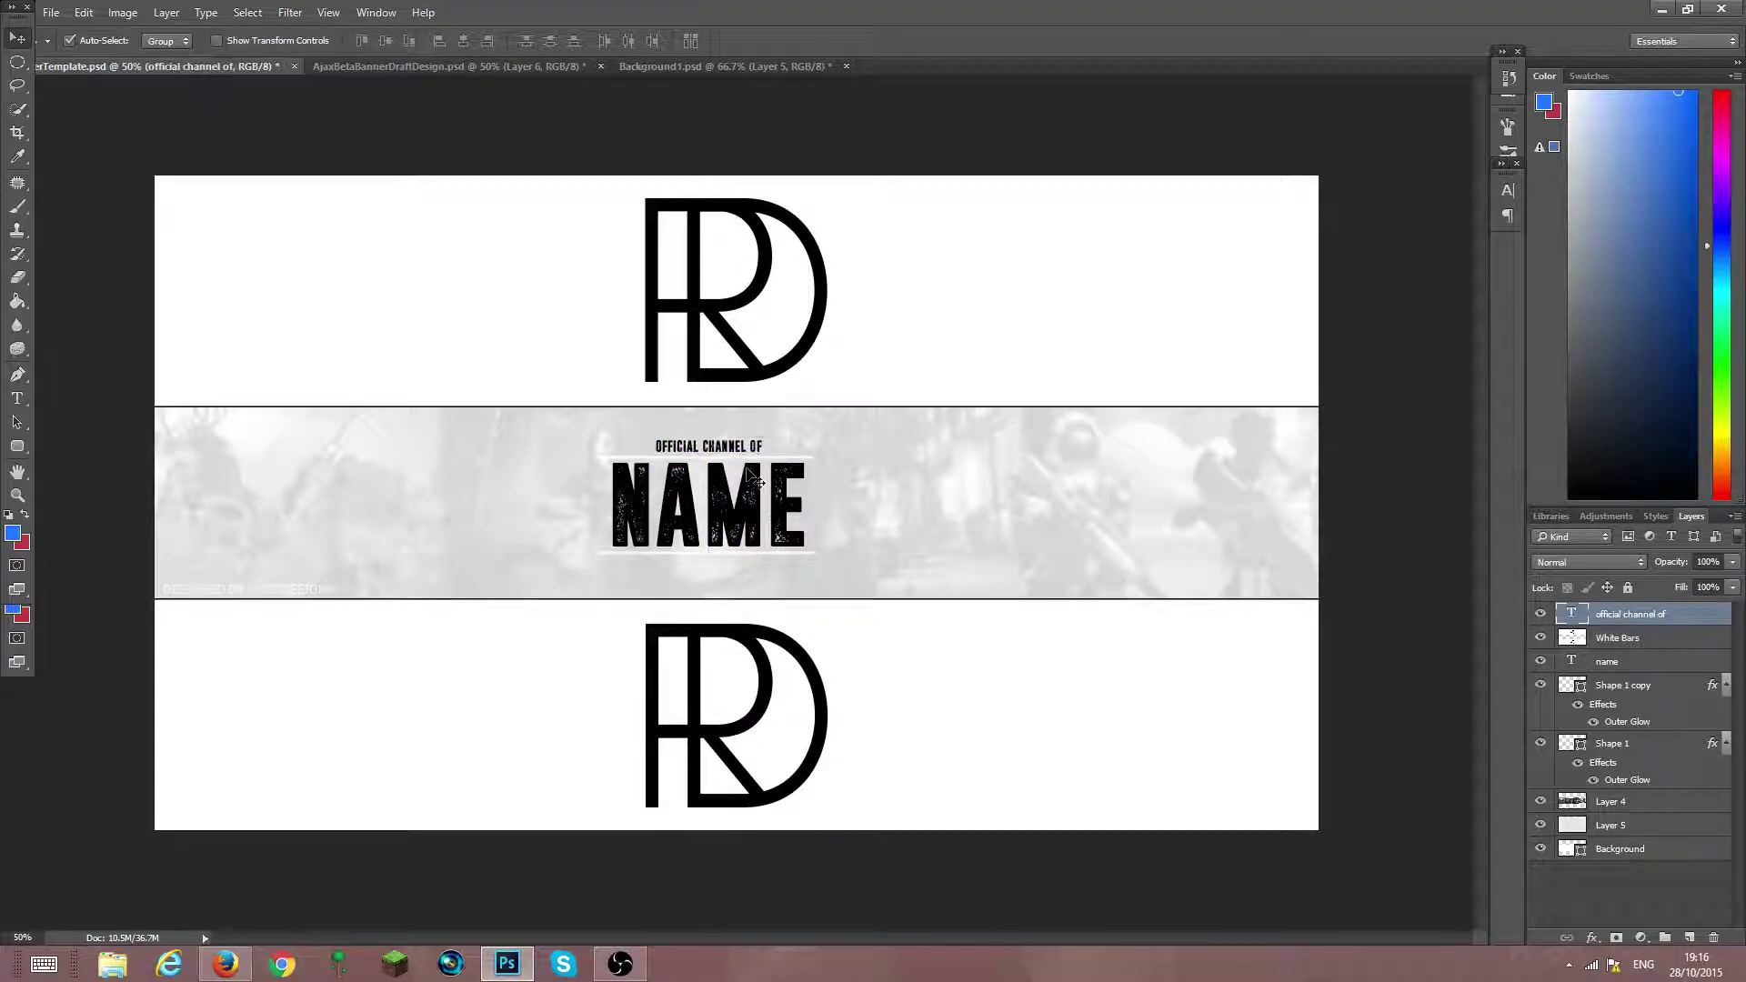
pyautogui.hotkey('ctrl', 'Left')
pyautogui.hotkey('ctrl', 'Left')
pyautogui.hotkey('ctrl', 'Left')
pyautogui.hotkey('ctrl', 'Left')
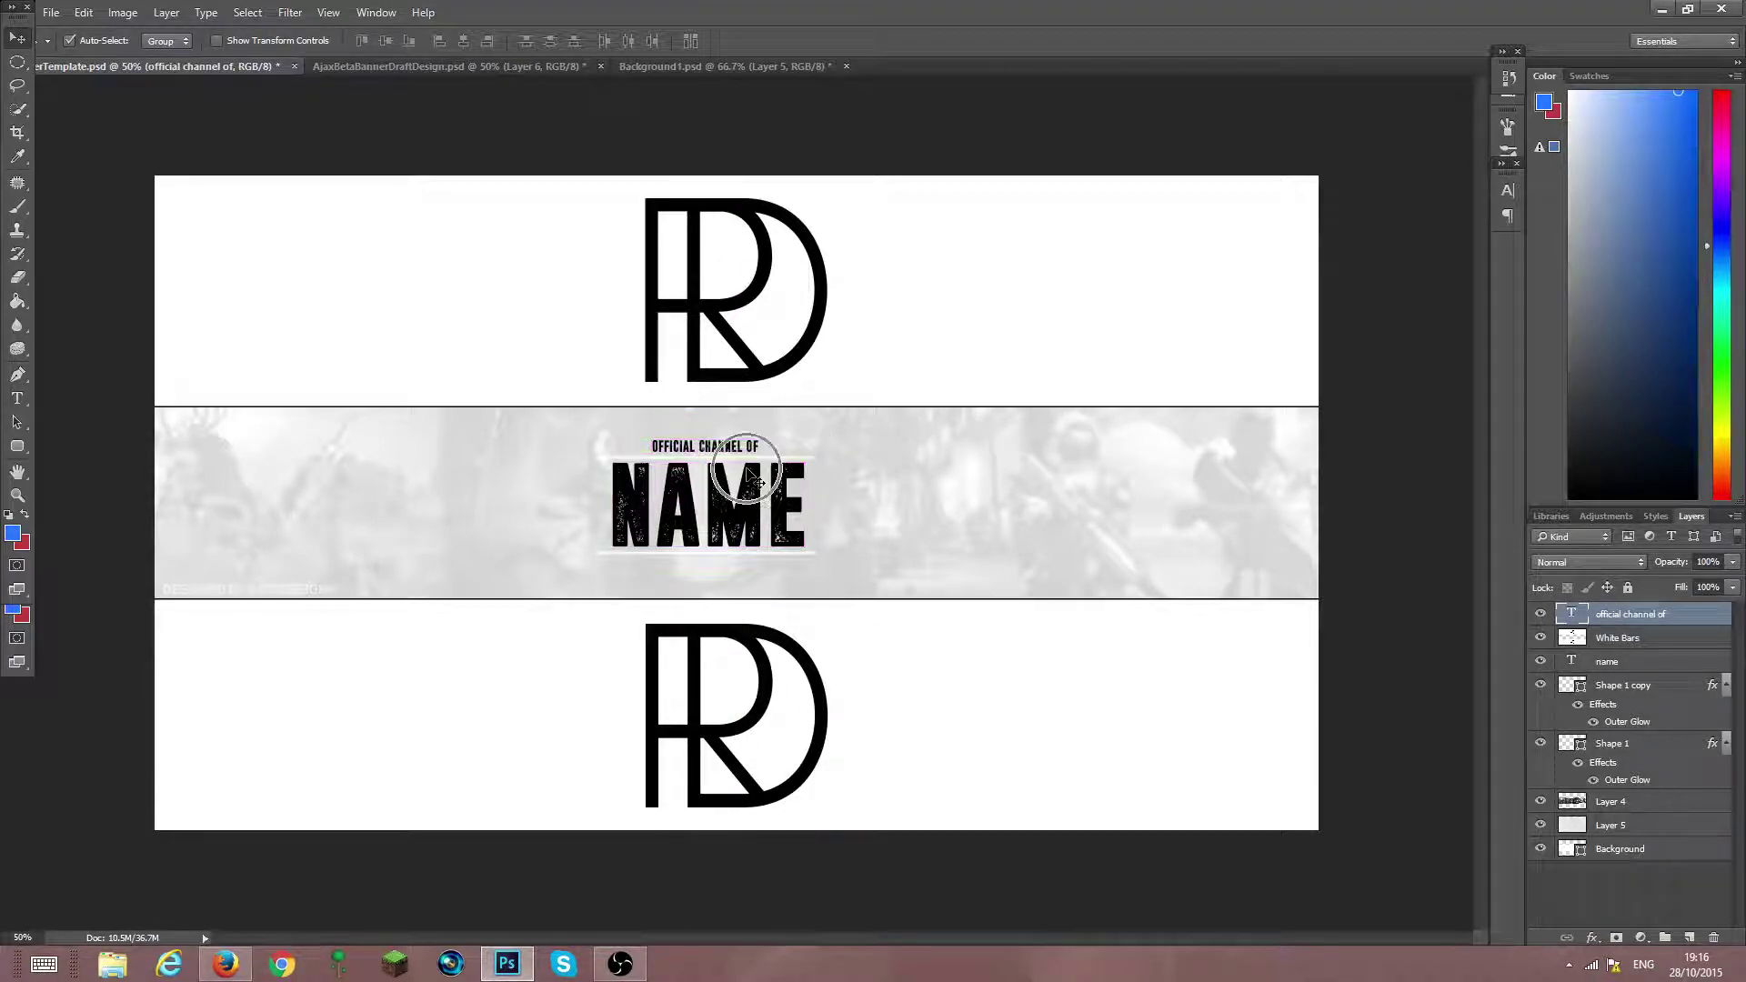
pyautogui.hotkey('ctrl', 'Down')
pyautogui.hotkey('ctrl', 'Down')
pyautogui.hotkey('ctrl', 'Down')
pyautogui.hotkey('ctrl', 'Down')
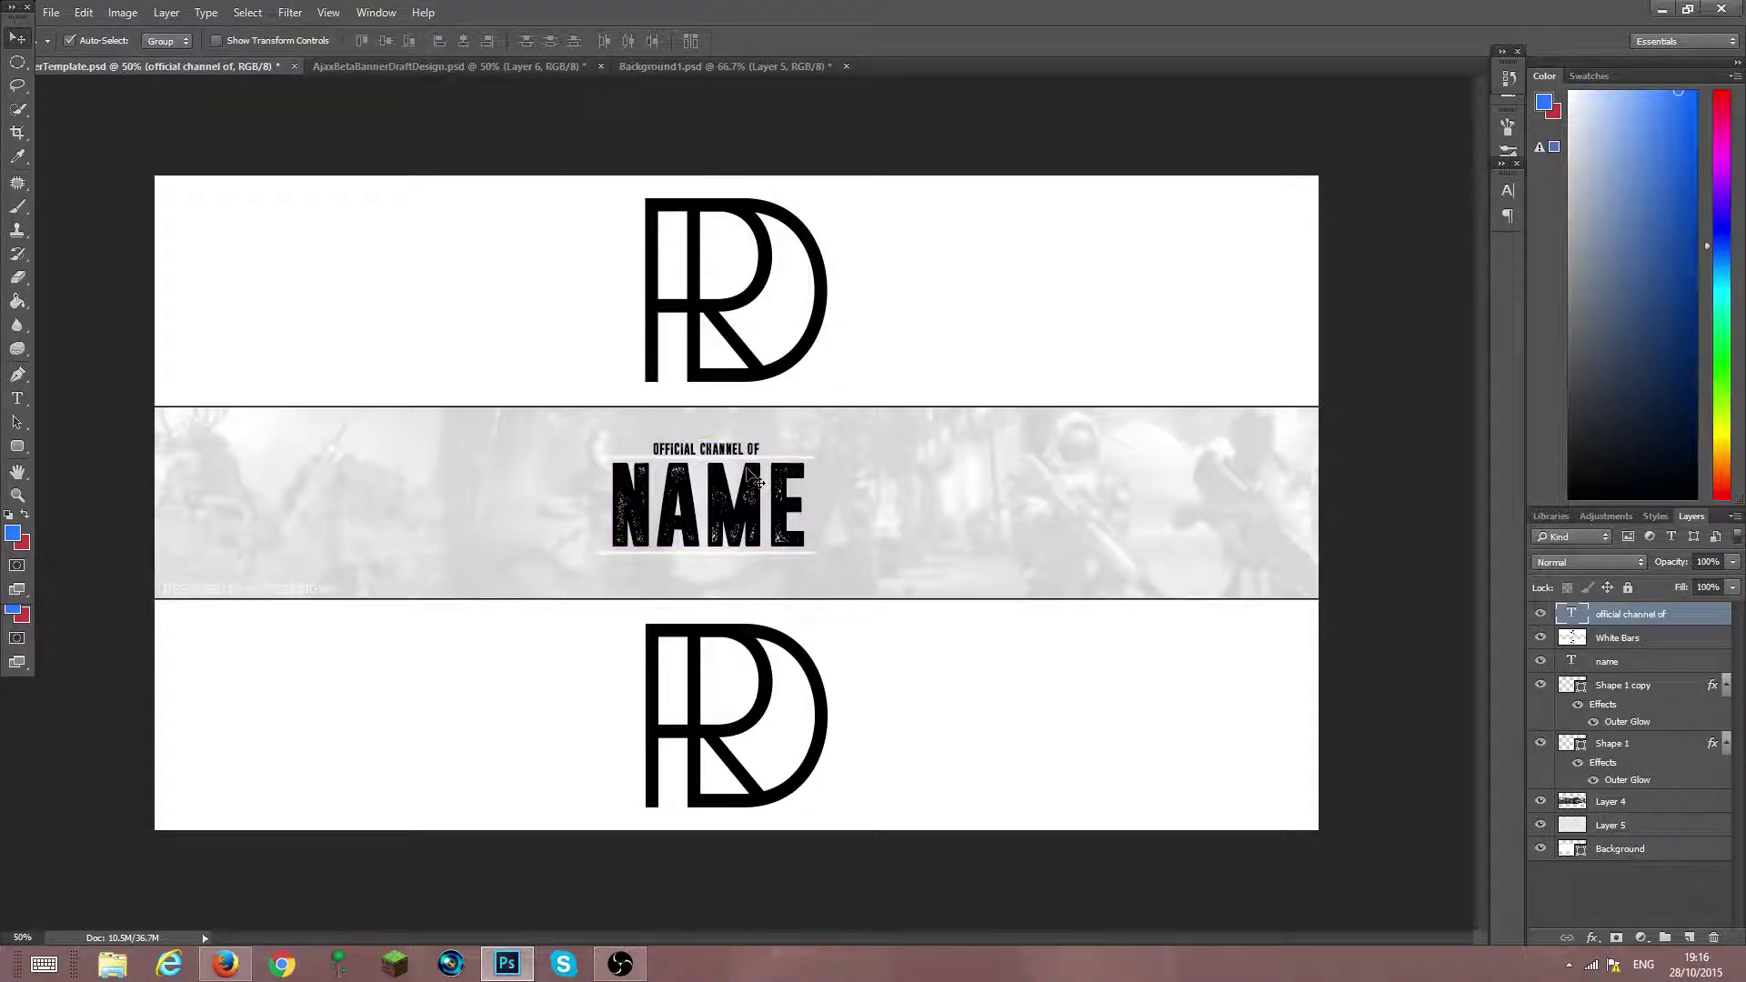
pyautogui.press('Right')
pyautogui.moveTo(1648, 619); pyautogui.dragTo(1655, 648)
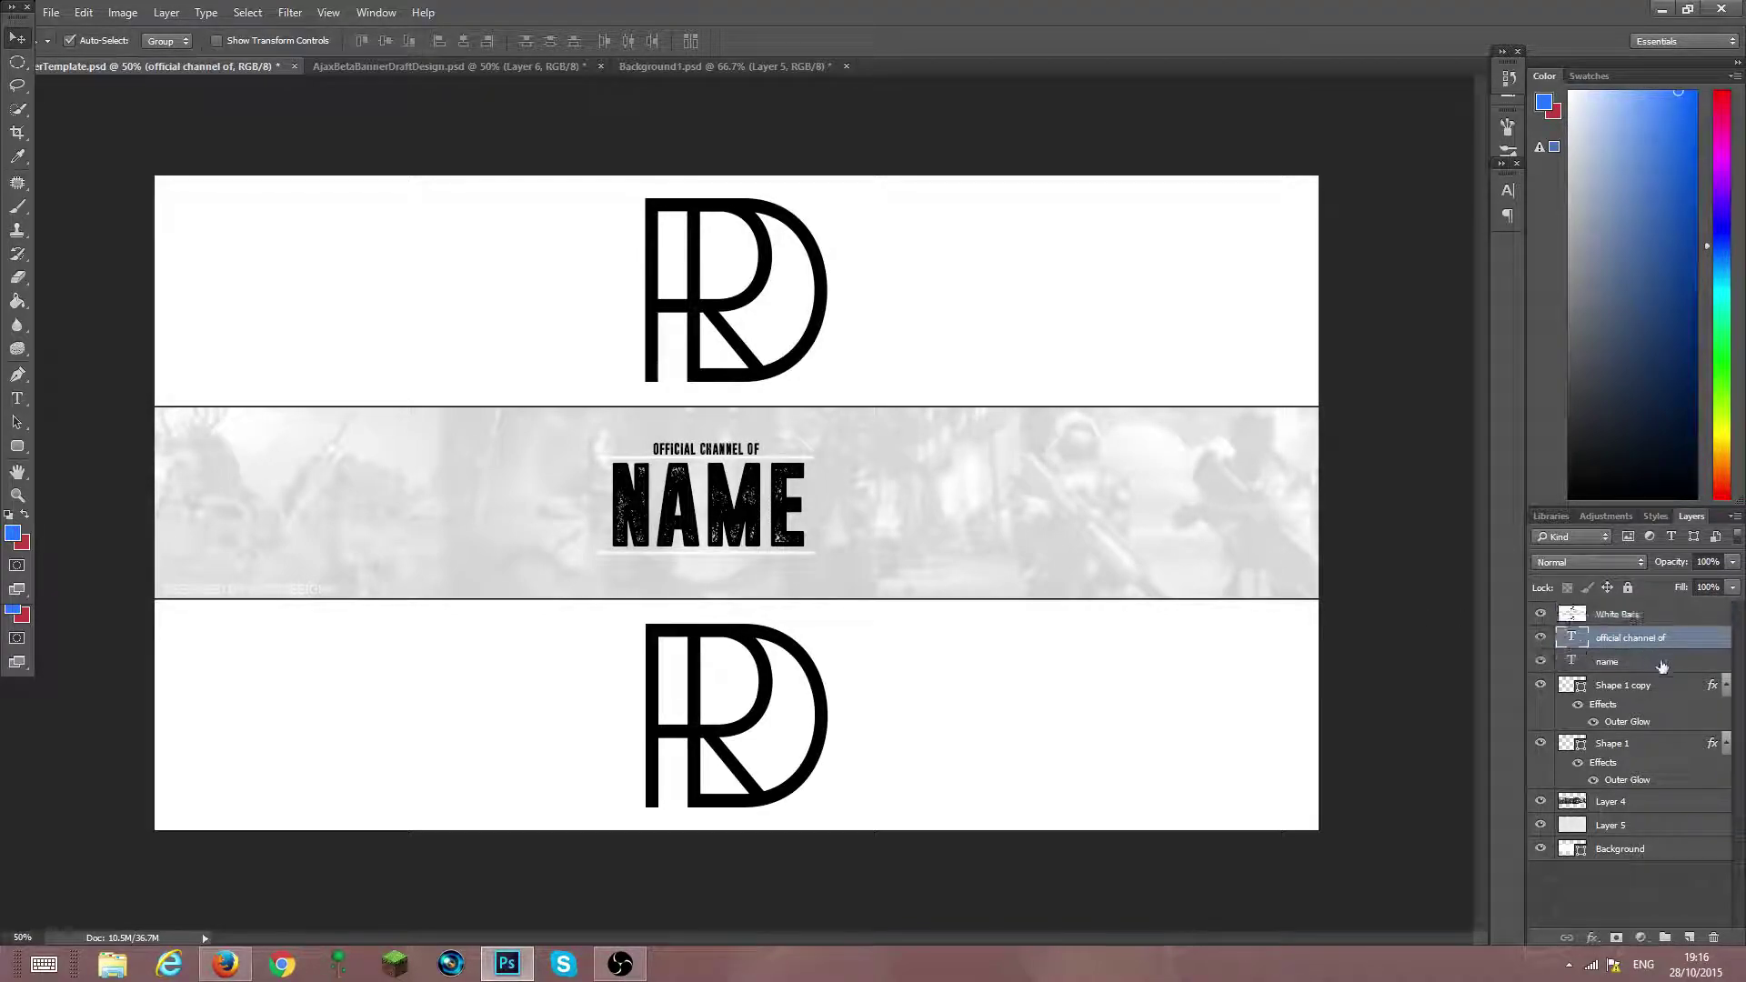
# Nudge the caption, the NAME title and both glowing lines slightly down together
pyautogui.keyDown('shift'); pyautogui.click(1649, 758); pyautogui.keyUp('shift')
pyautogui.press('Down')
pyautogui.press('Down')
pyautogui.press('Down')
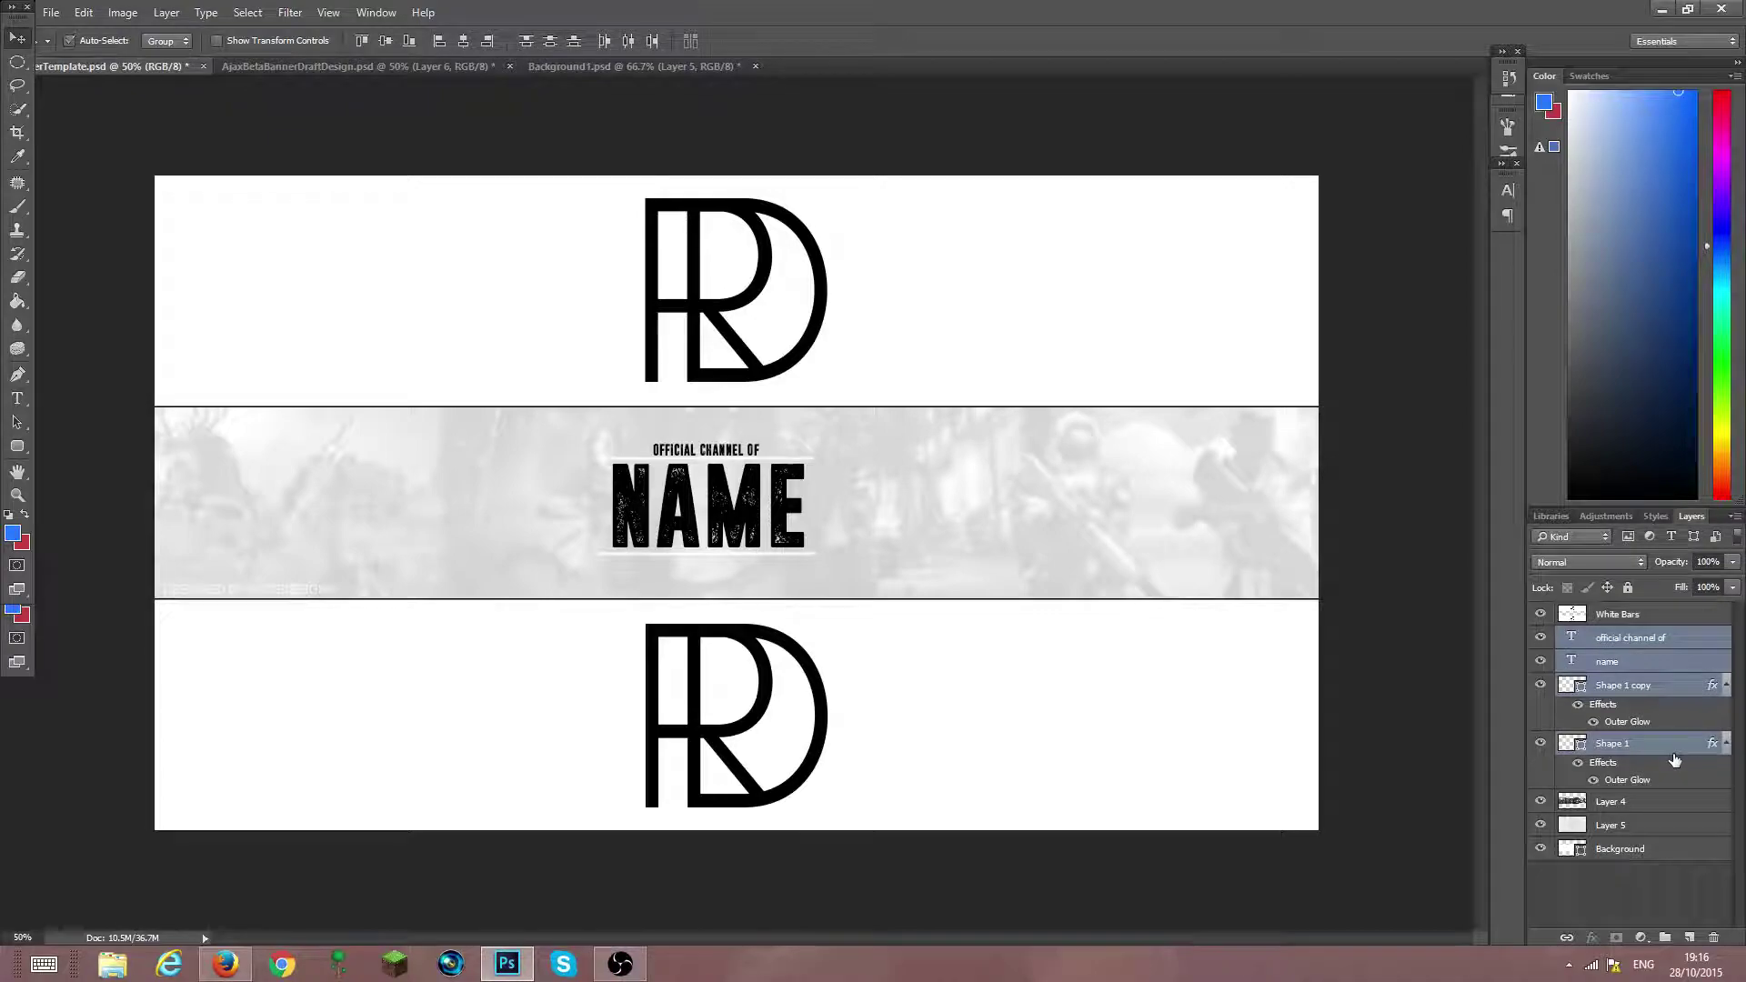
pyautogui.click(1644, 919)
# Add a "SUBSCRIBE" text layer at 32.01 pt below the lower white line
pyautogui.press('t')
pyautogui.click(648, 571)
pyautogui.press('BackSpace')
pyautogui.press('BackSpace')
pyautogui.write('BSCRIBE FO')
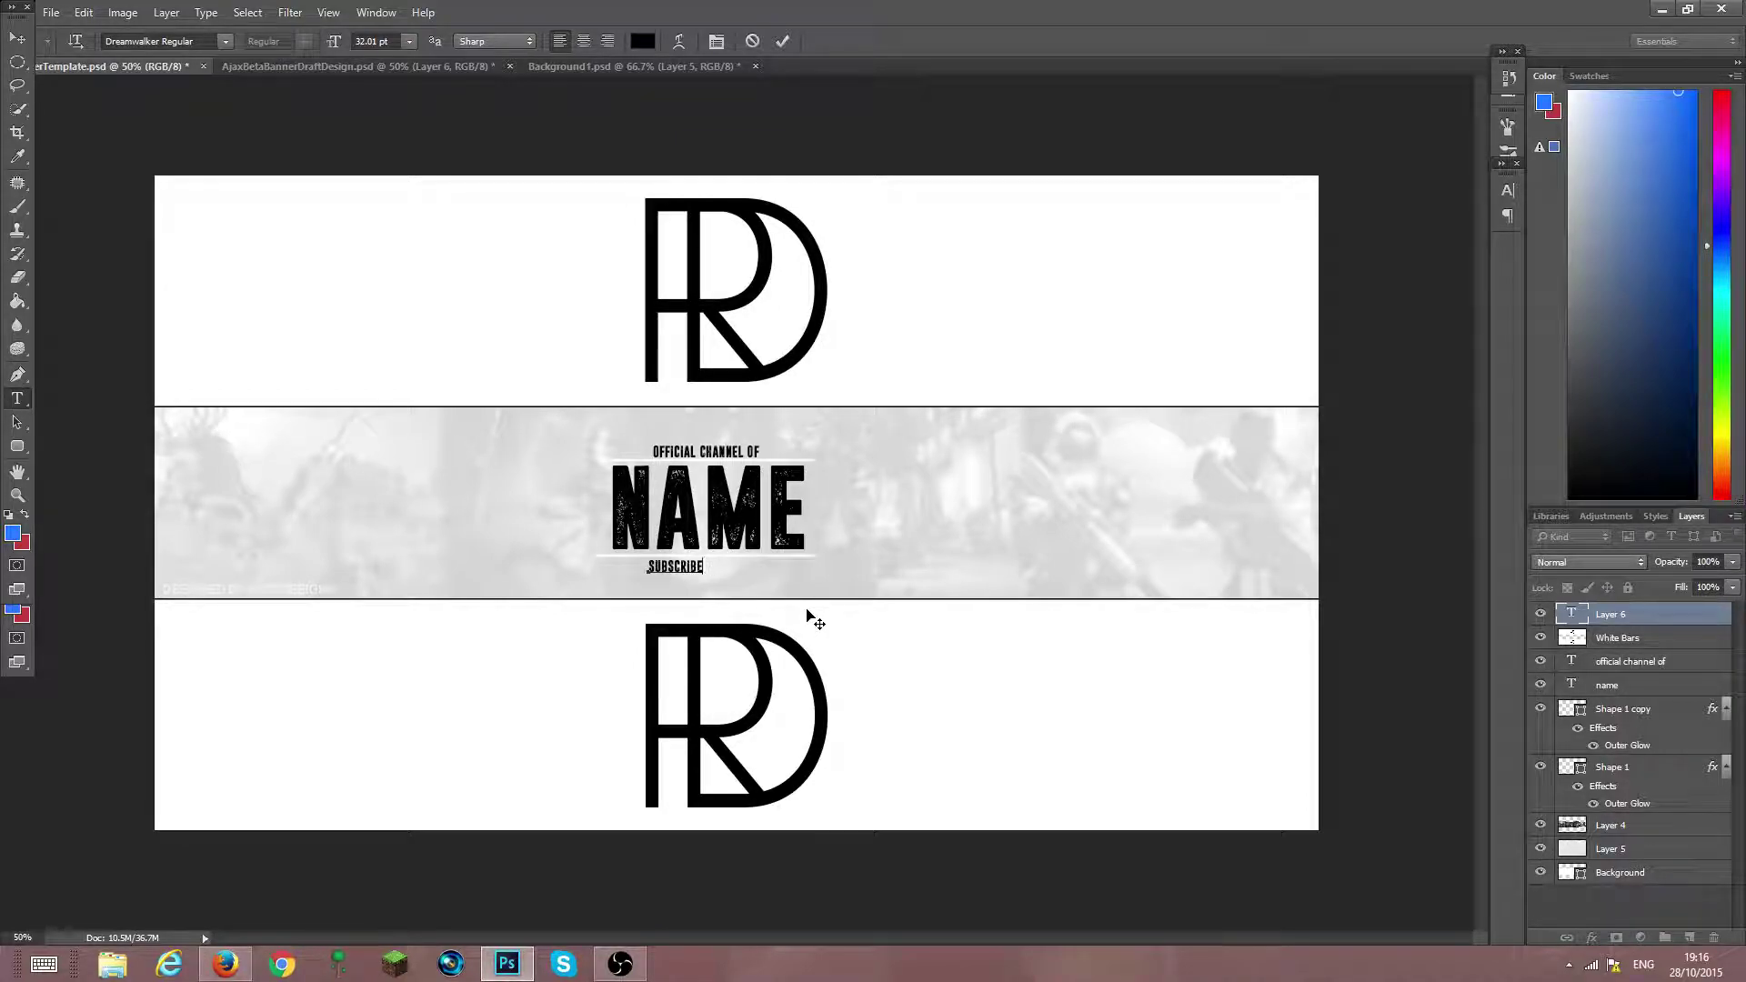
pyautogui.hotkey('ctrl', 'Return')
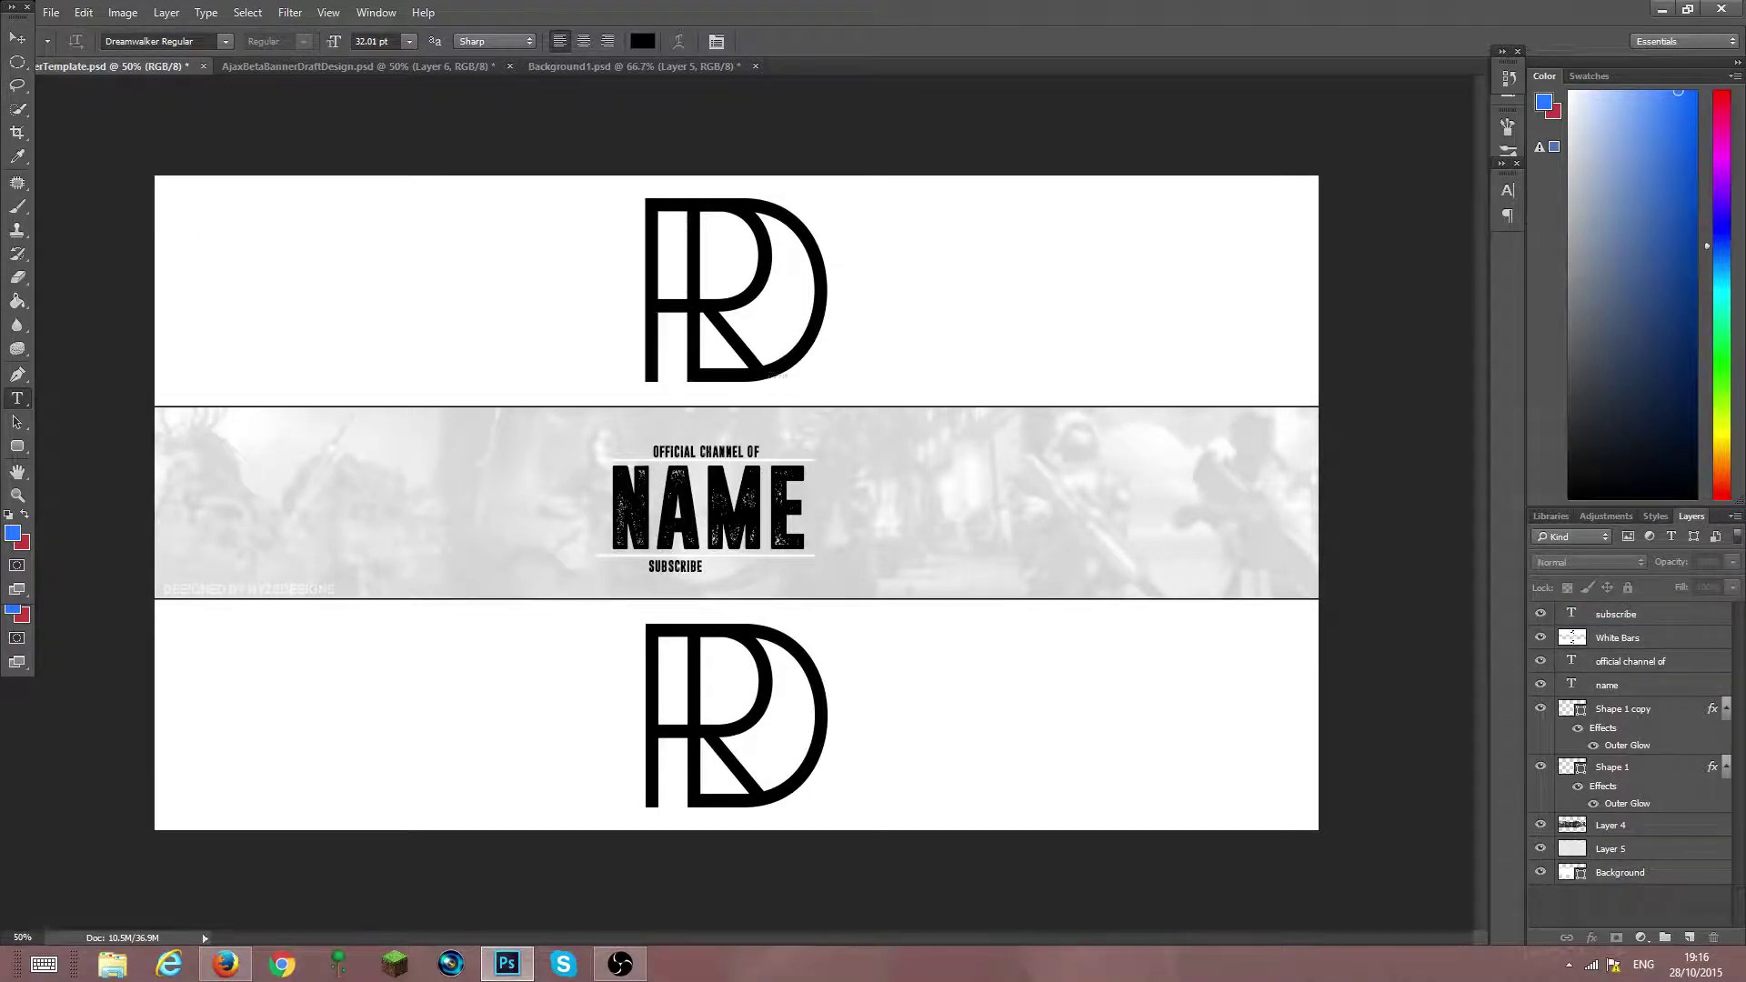
# Shift the SUBSCRIBE text right until it is centred under NAME, and place its layer beneath White Bars
pyautogui.click(1672, 617)
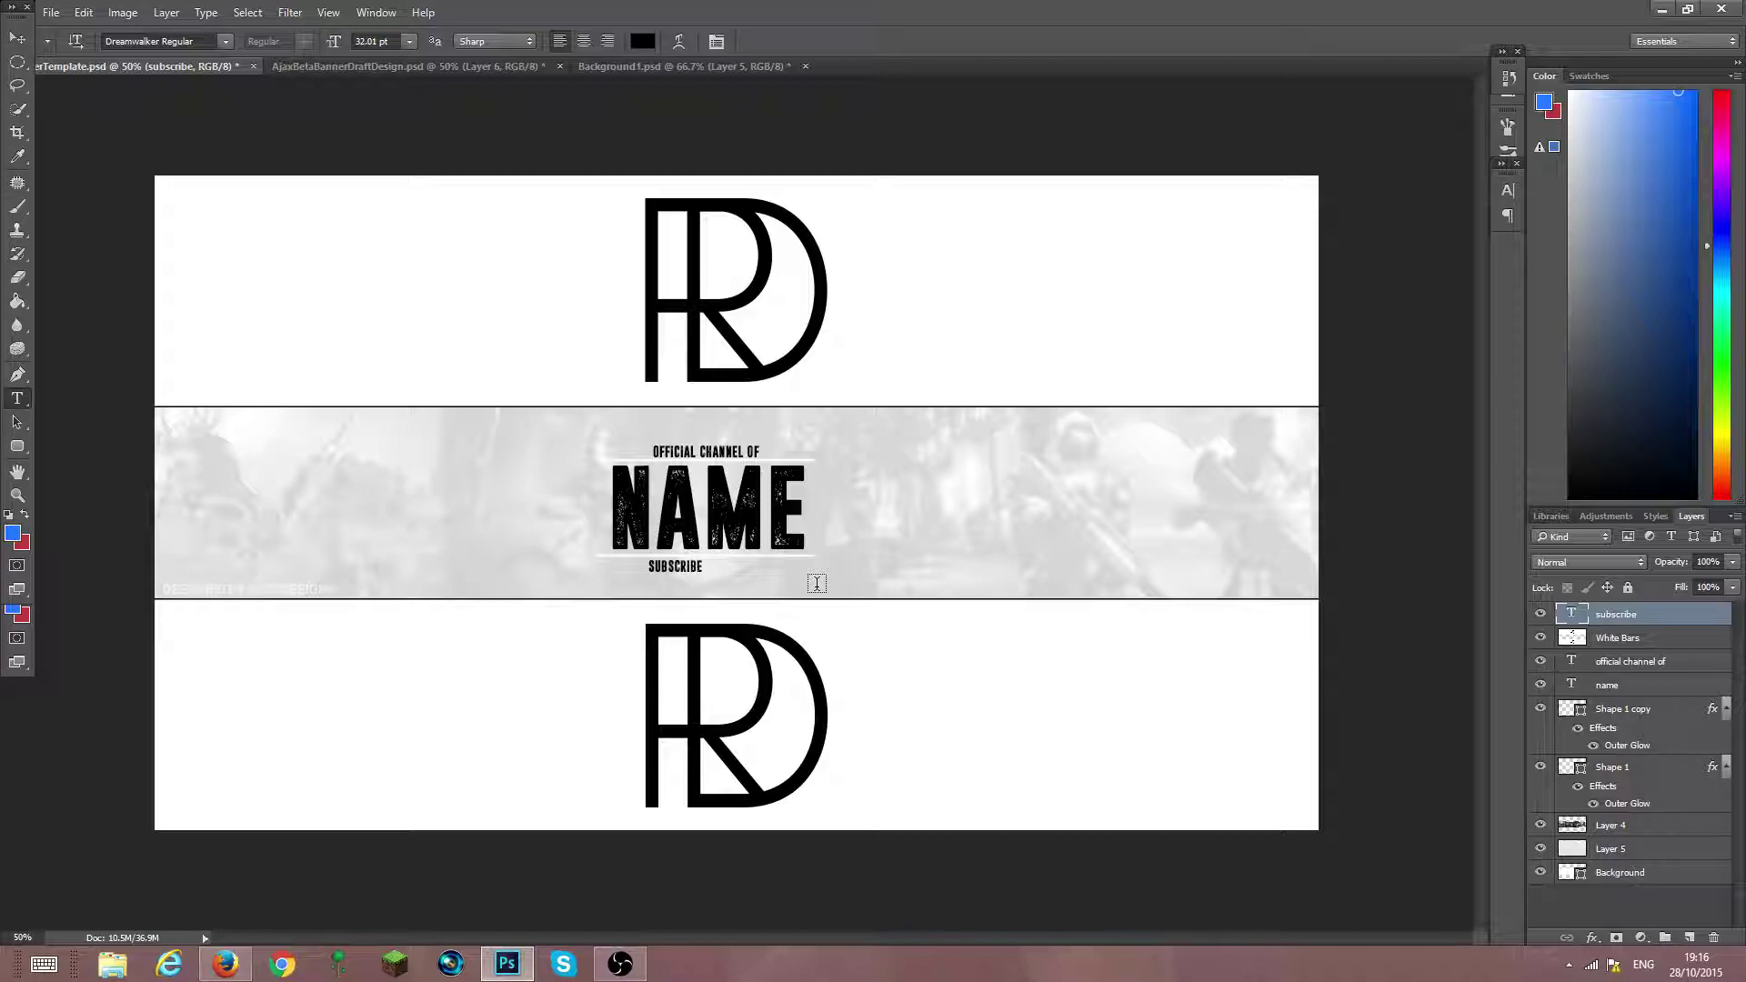
pyautogui.click(18, 39)
pyautogui.press('Right')
pyautogui.press('Right')
pyautogui.press('Right')
pyautogui.press('Right')
pyautogui.press('Right')
pyautogui.press('Right')
pyautogui.press('Right')
pyautogui.press('Right')
pyautogui.press('Right')
pyautogui.press('Right')
pyautogui.press('Right')
pyautogui.press('Right')
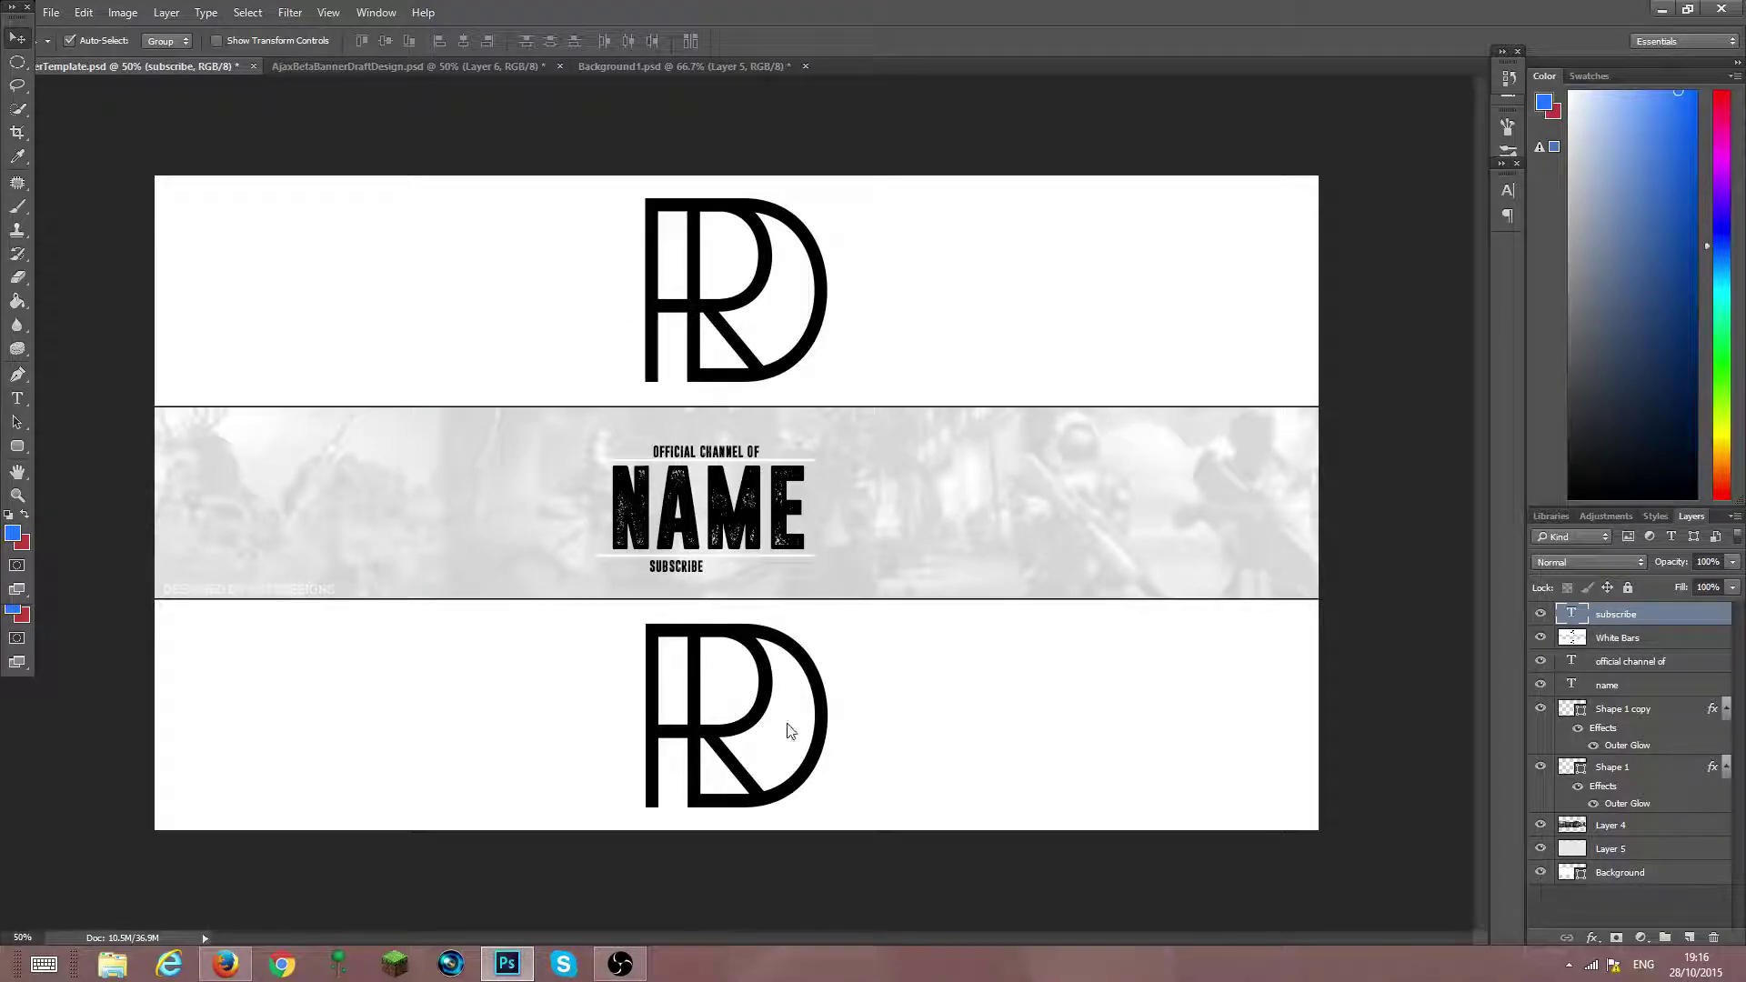
pyautogui.press('Right')
pyautogui.press('Right')
pyautogui.press('Right')
pyautogui.press('Right')
pyautogui.press('Right')
pyautogui.press('Right')
pyautogui.press('Right')
pyautogui.press('Right')
pyautogui.press('Right')
pyautogui.press('Right')
pyautogui.press('Right')
pyautogui.press('Right')
pyautogui.press('Right')
pyautogui.press('Right')
pyautogui.press('Right')
pyautogui.press('Right')
pyautogui.press('Right')
pyautogui.press('Right')
pyautogui.press('Right')
pyautogui.press('Right')
pyautogui.press('Down')
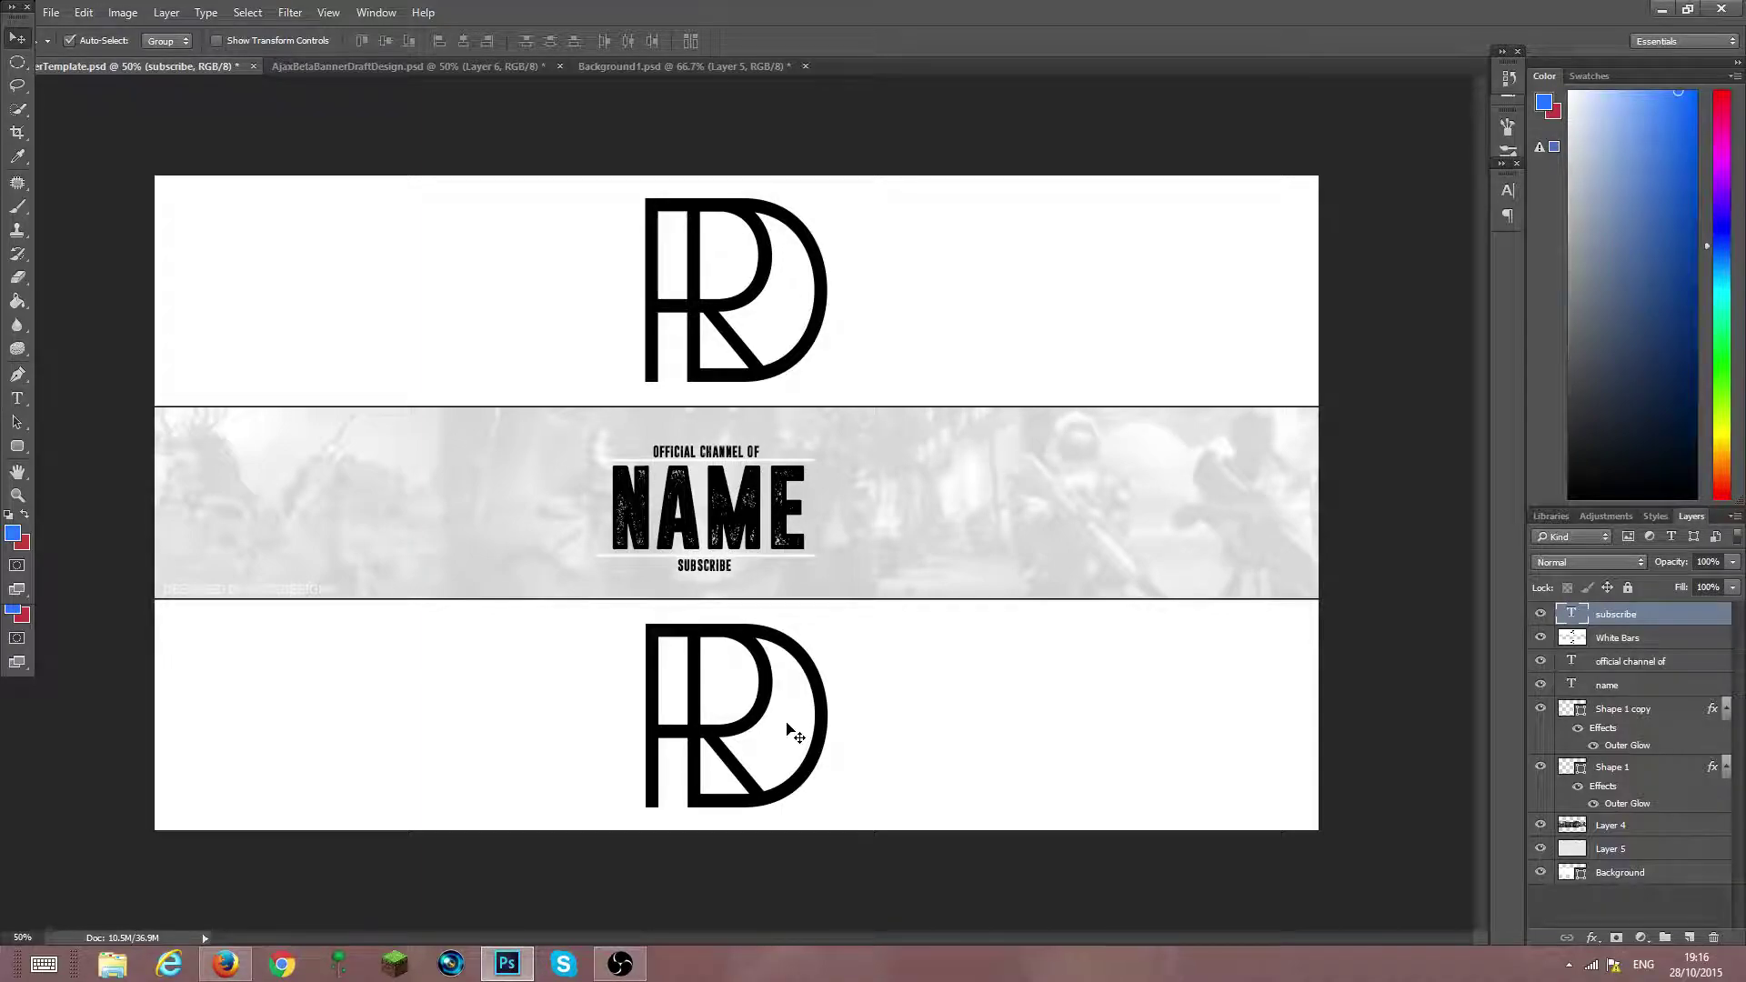
pyautogui.moveTo(1646, 619); pyautogui.dragTo(1662, 650)
pyautogui.click(1624, 920)
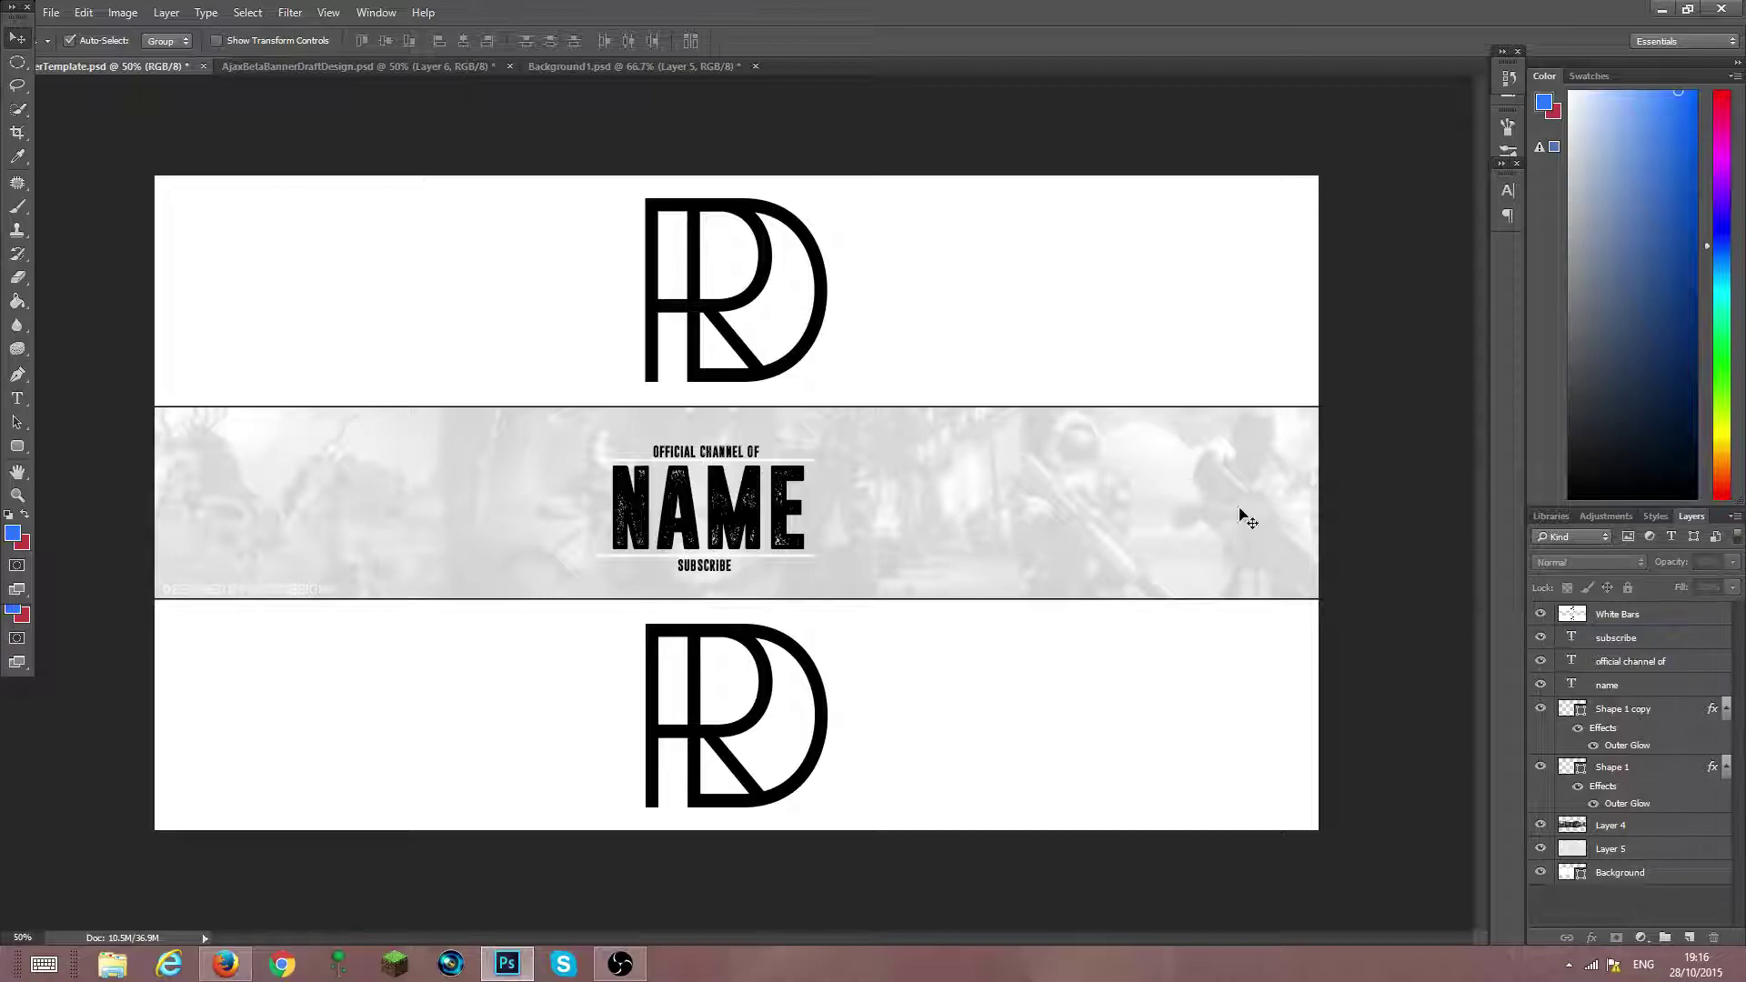
# Start the Liquify filter on the name layer, rasterizing its text
pyautogui.click(290, 12)
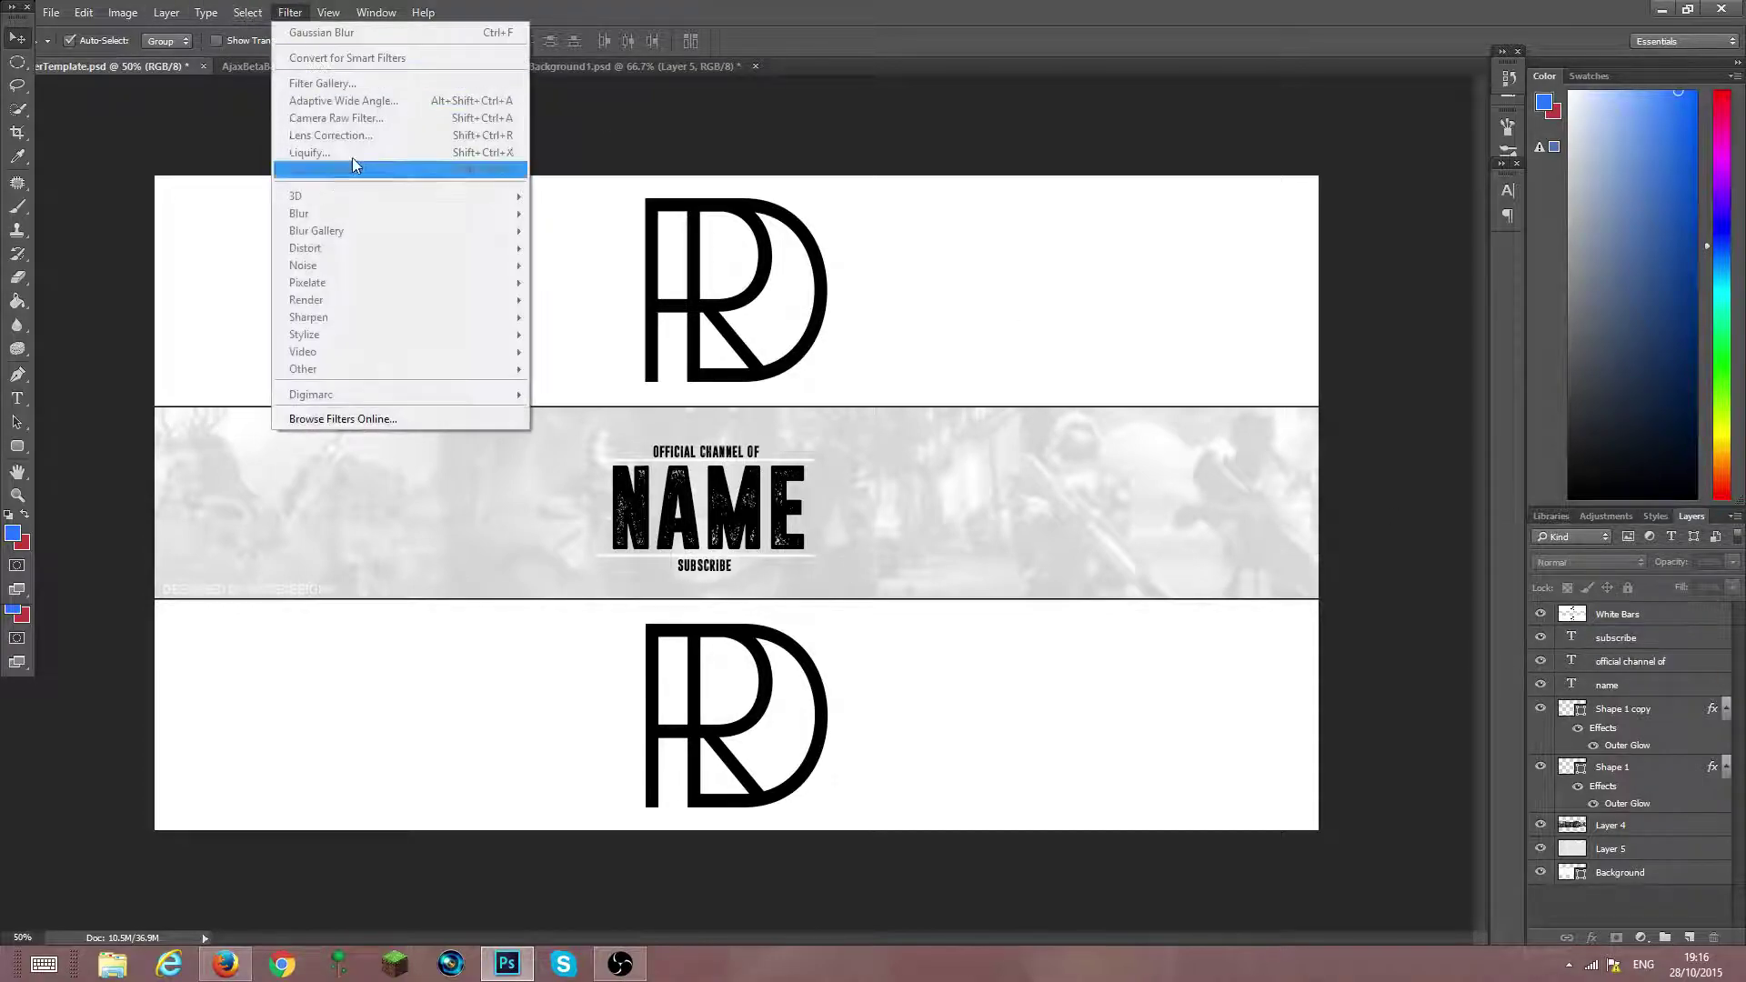
pyautogui.click(1662, 820)
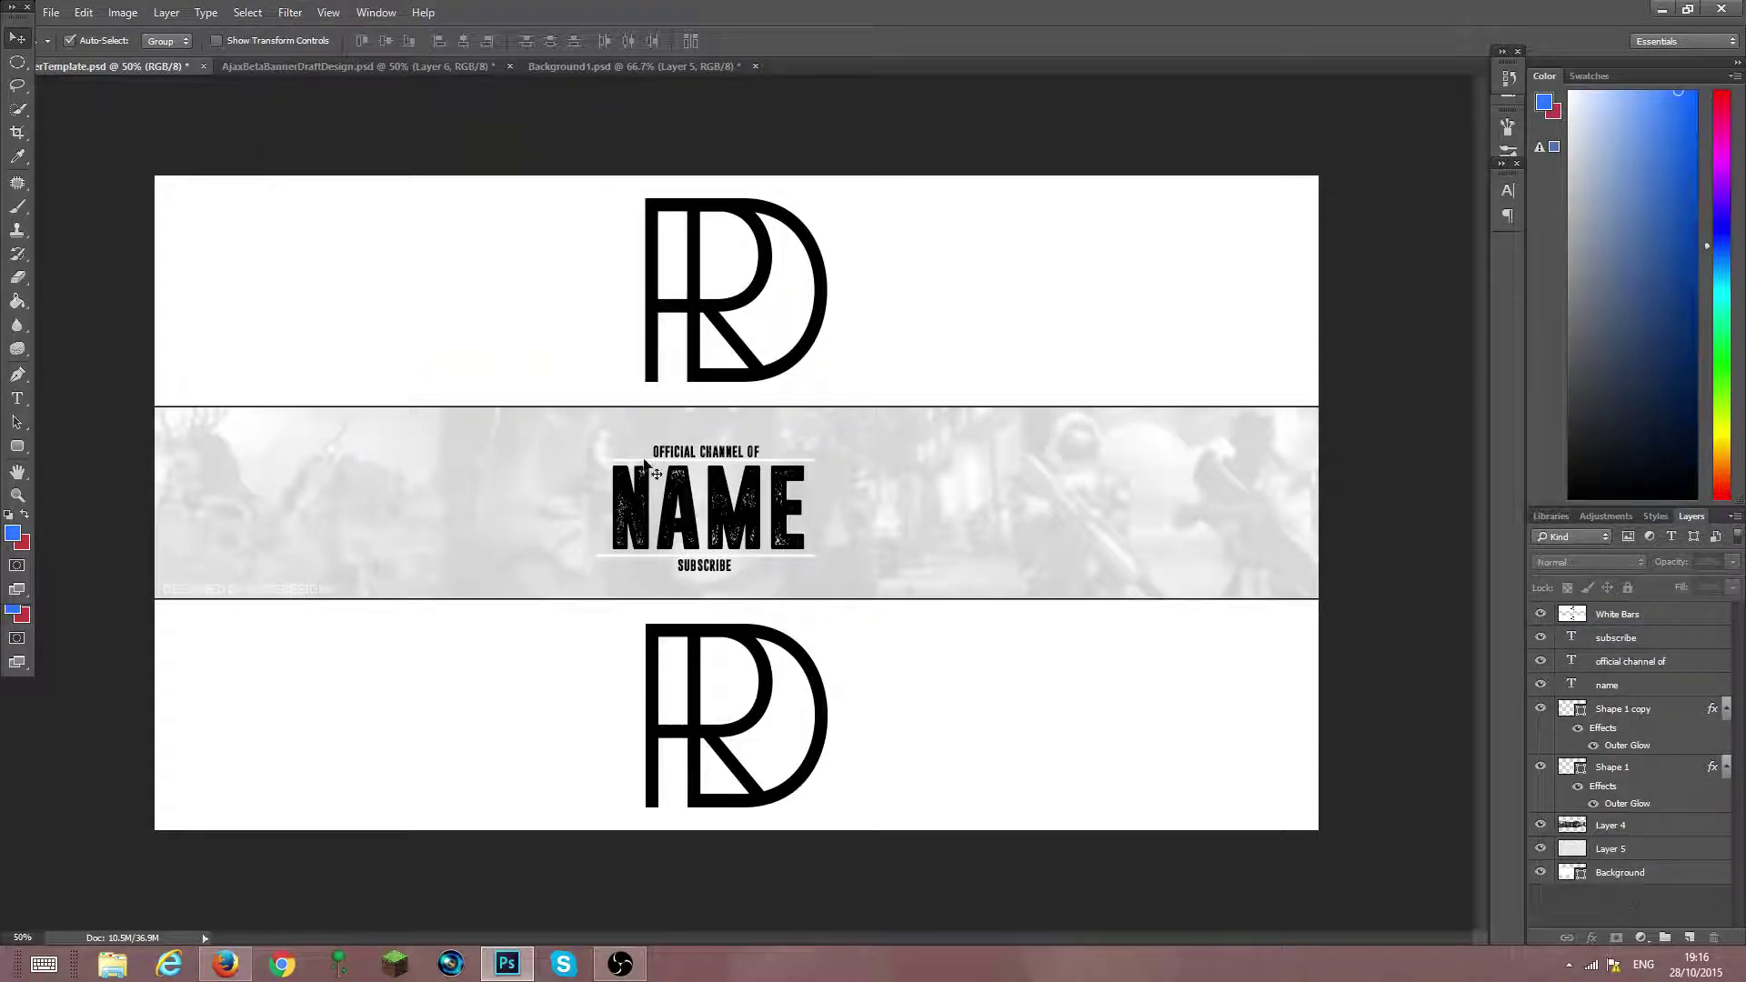
pyautogui.click(1628, 681)
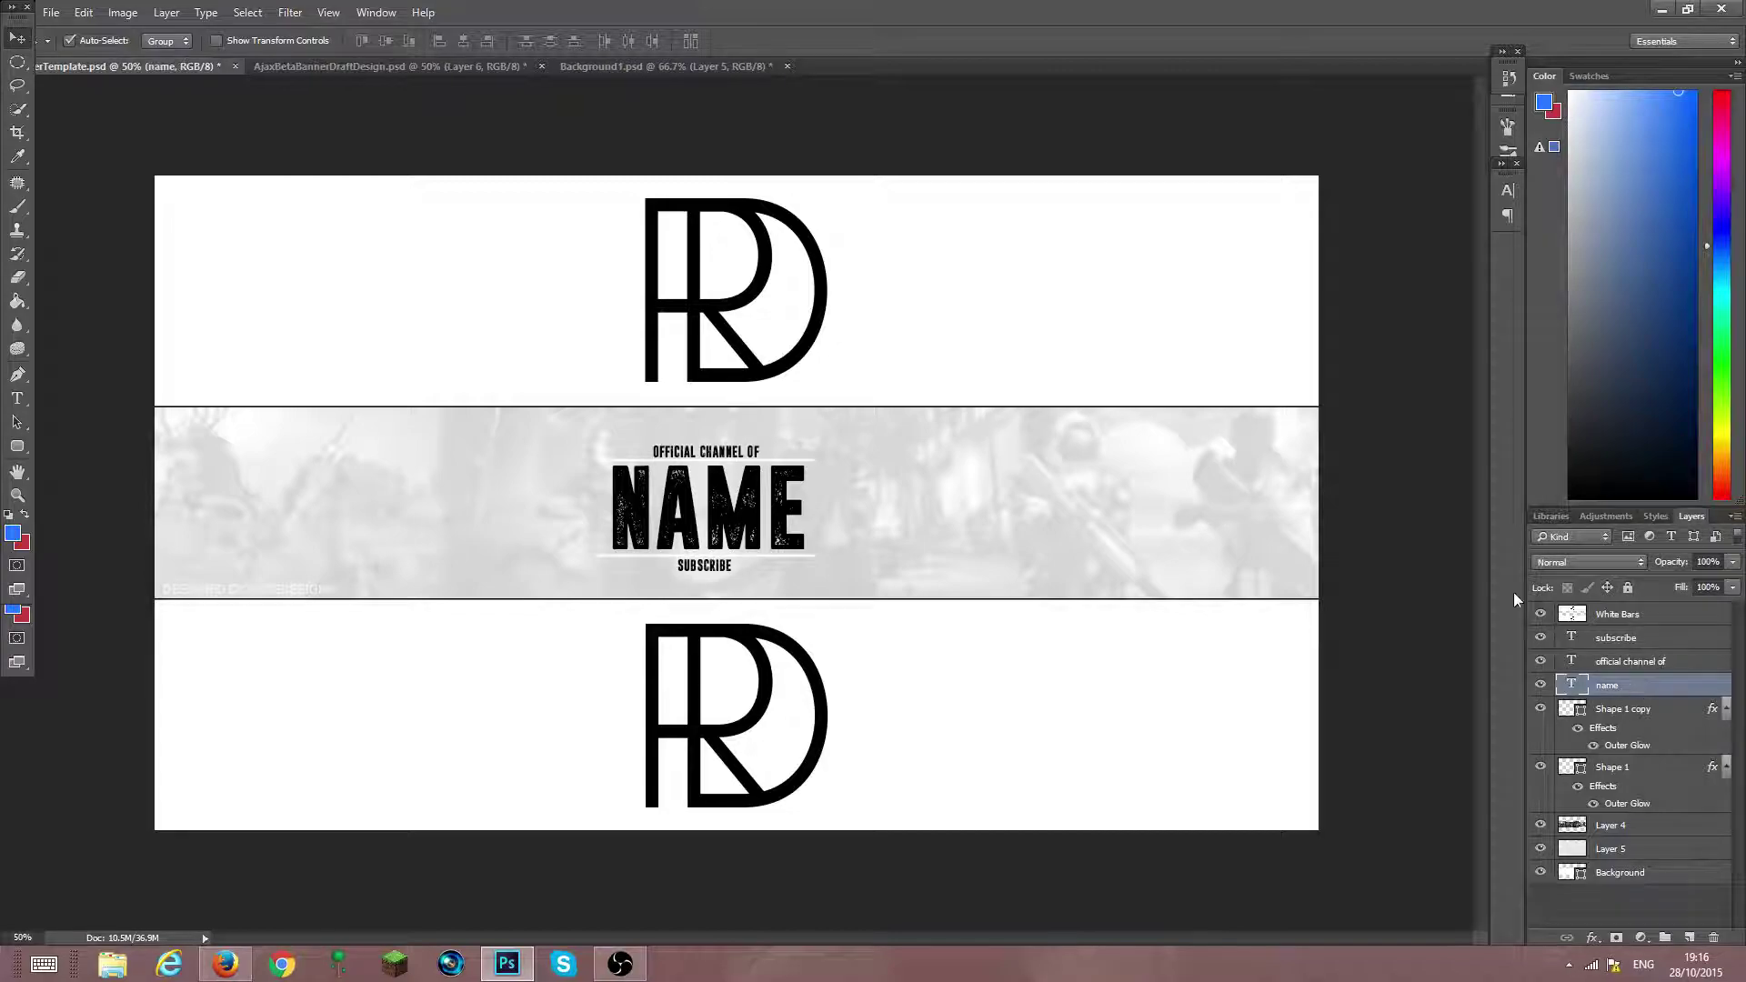
pyautogui.click(291, 15)
pyautogui.click(327, 152)
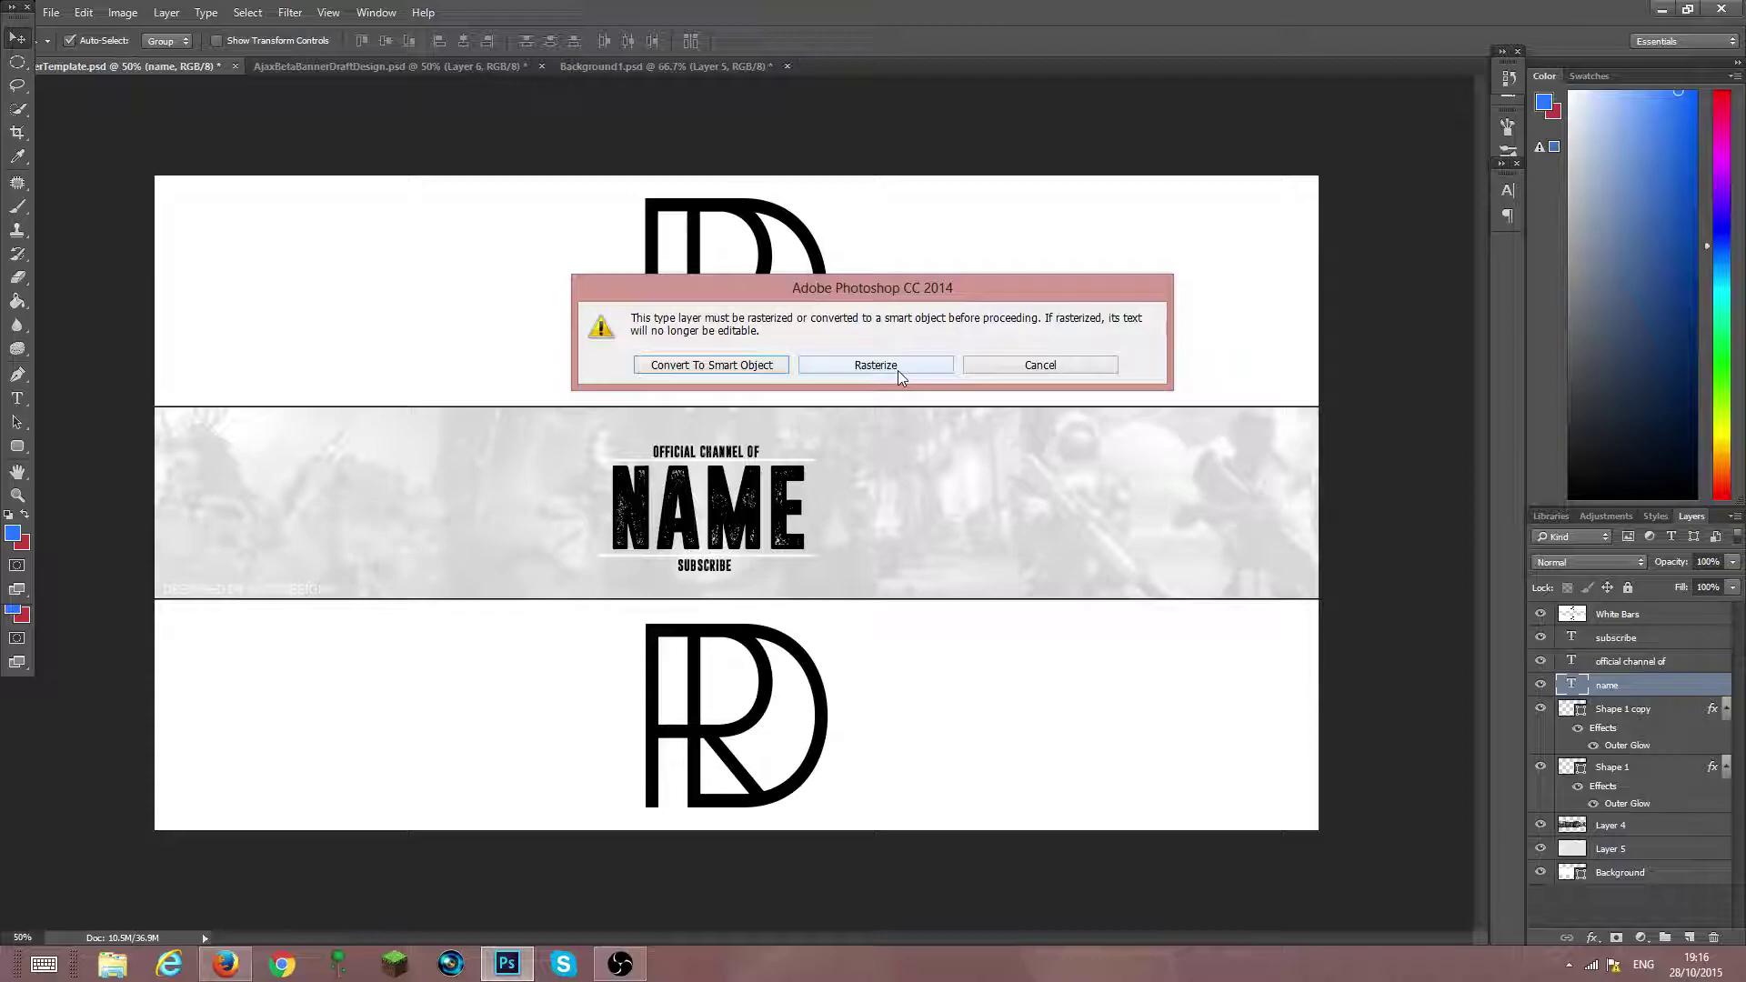
pyautogui.click(897, 367)
pyautogui.click(986, 379)
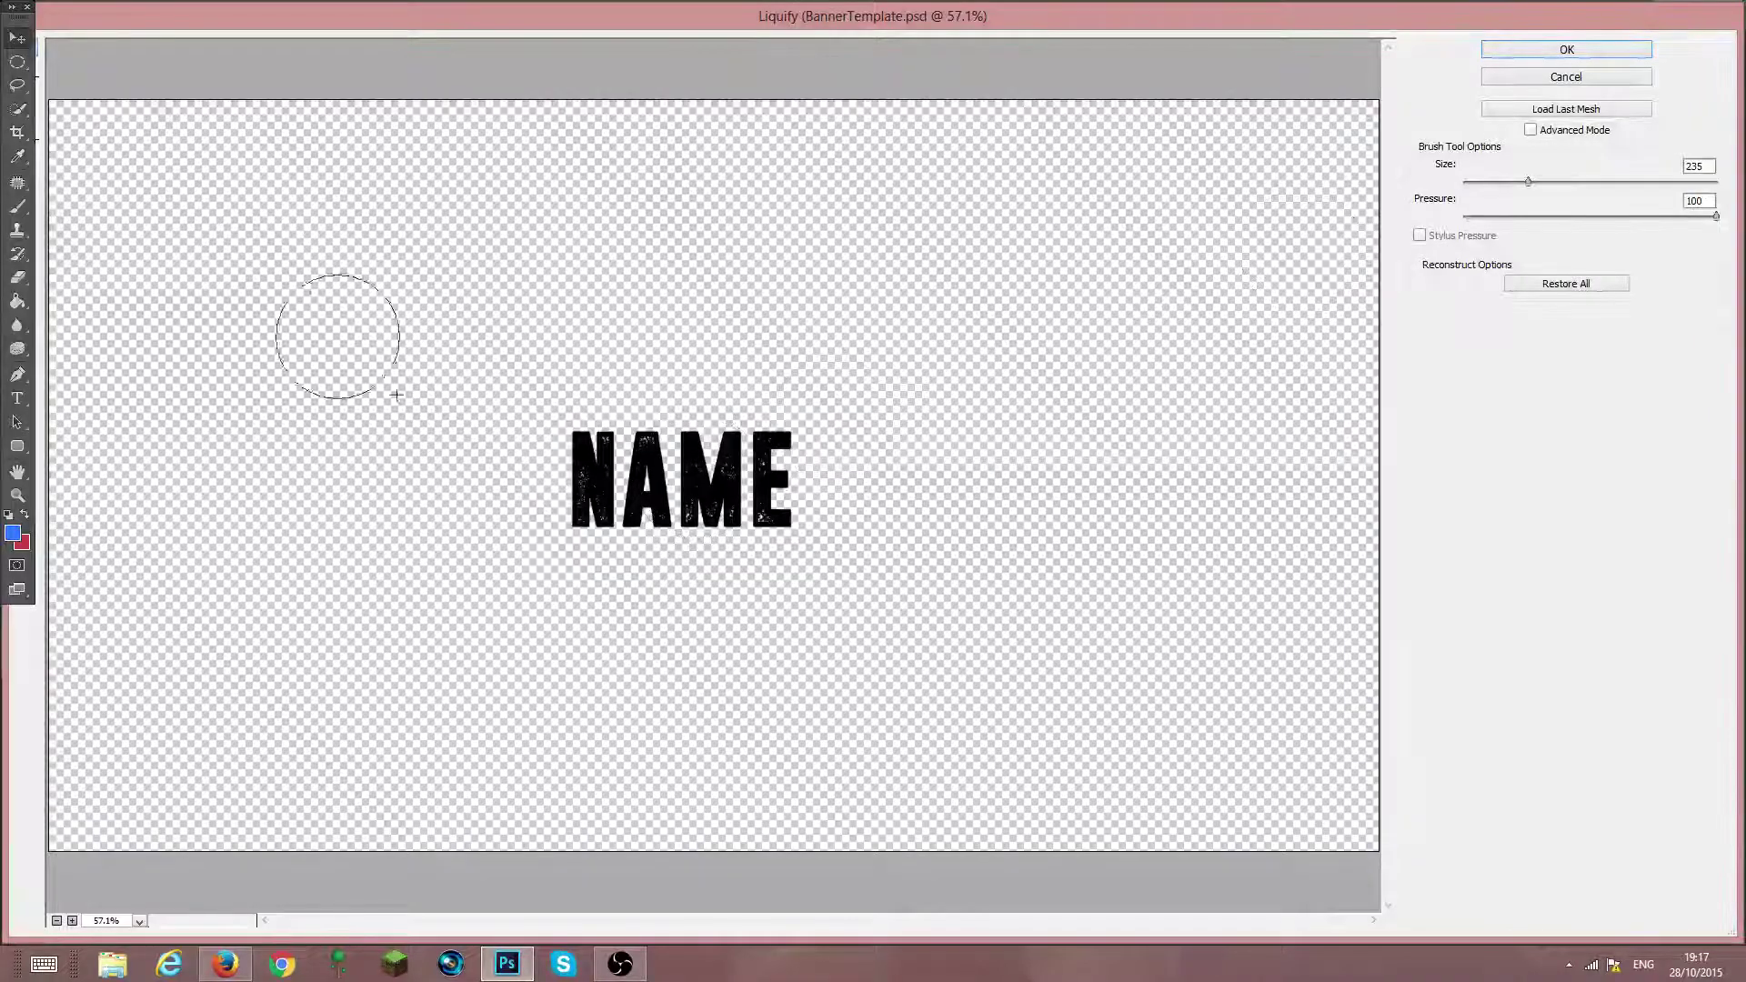
# Swell the NAME lettering slightly with one Bloat dab at its centre, brush size 1000, and apply Liquify
pyautogui.click(27, 110)
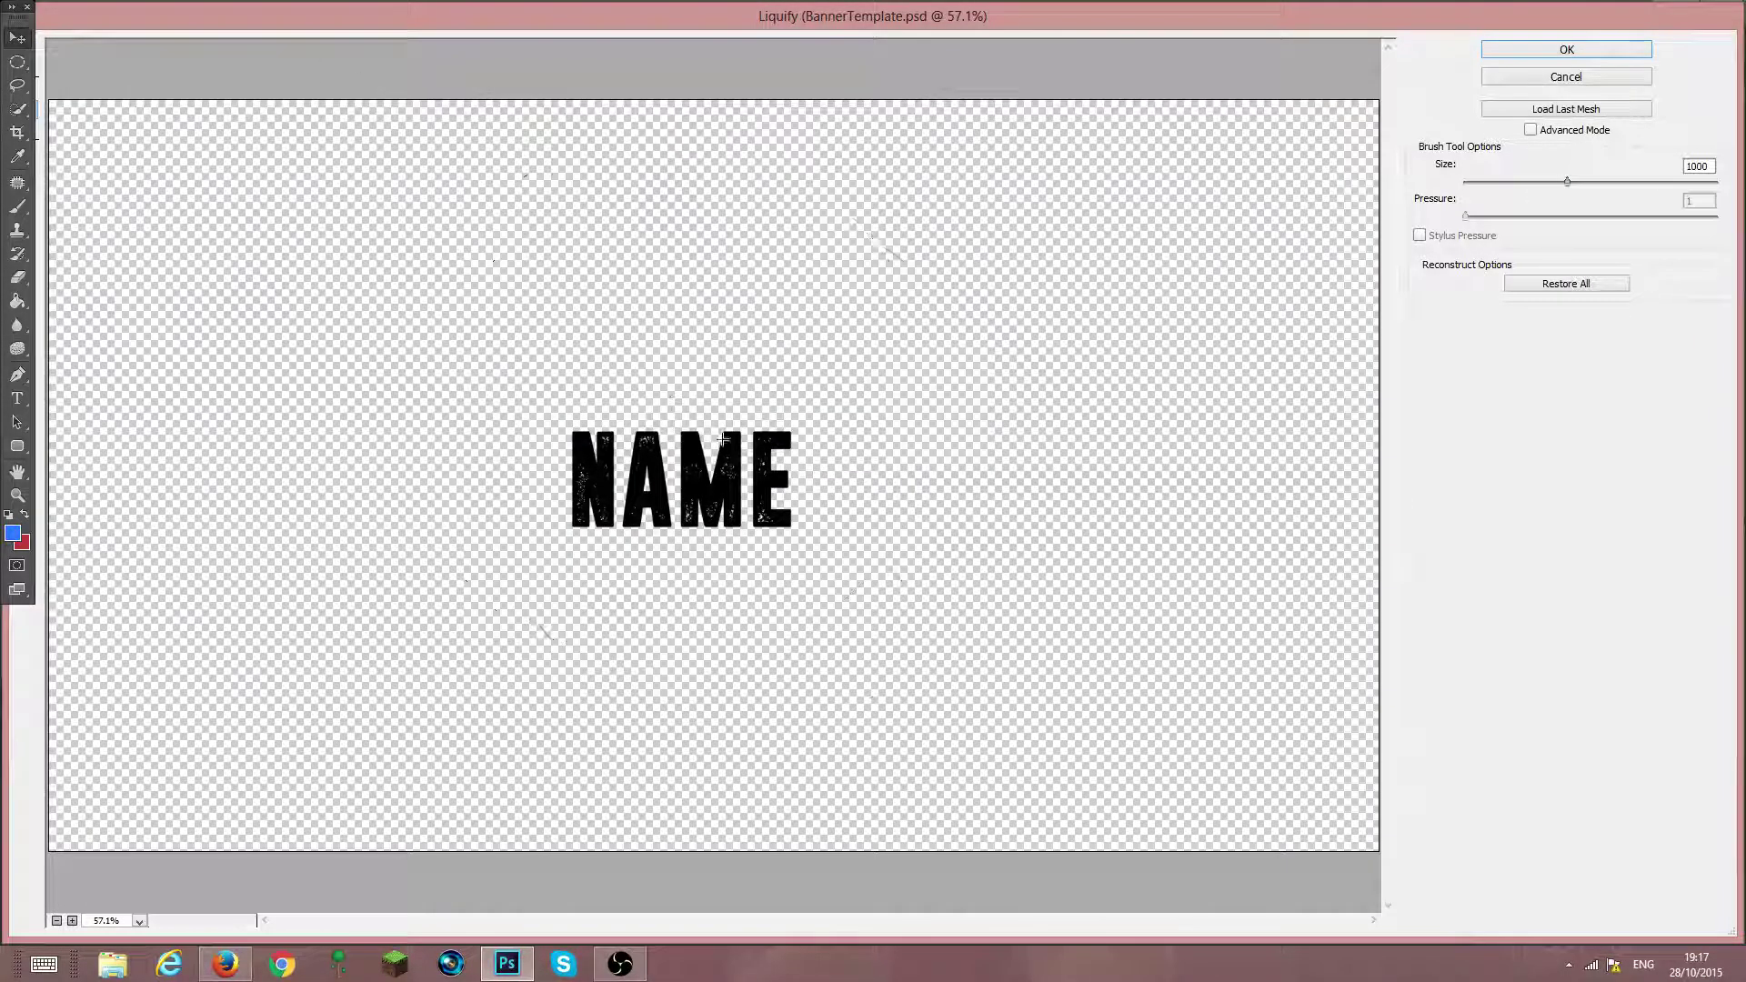
pyautogui.click(680, 481)
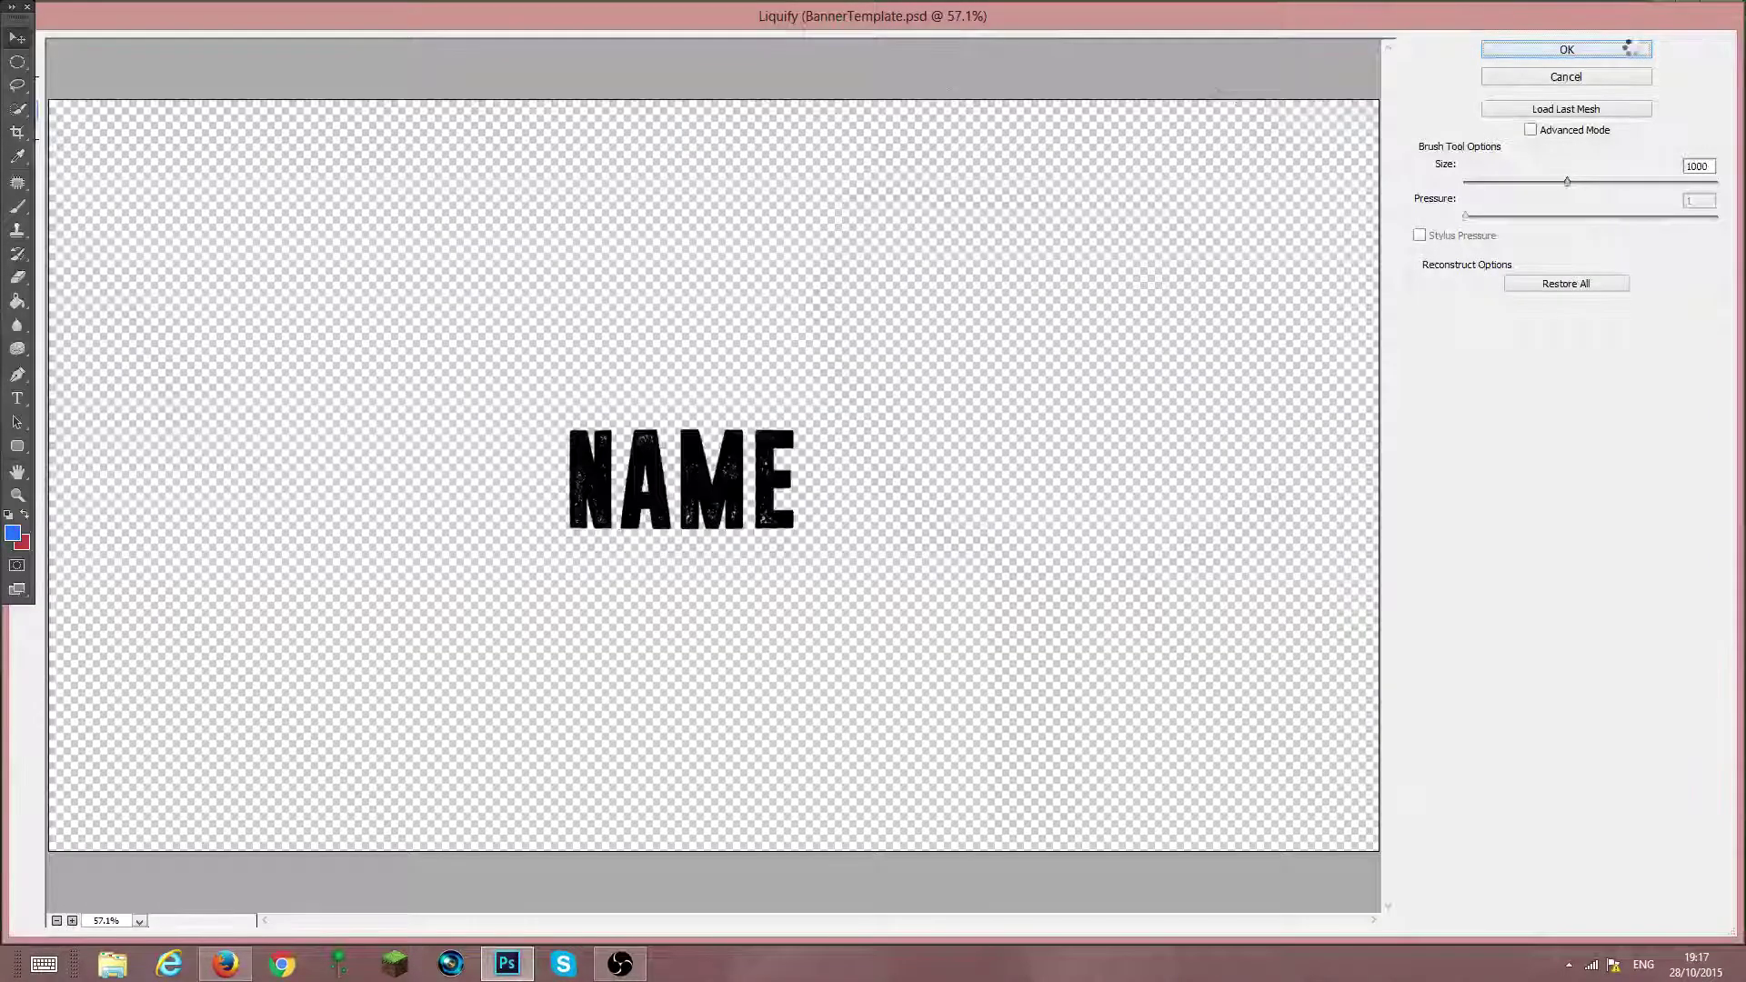
pyautogui.click(1566, 50)
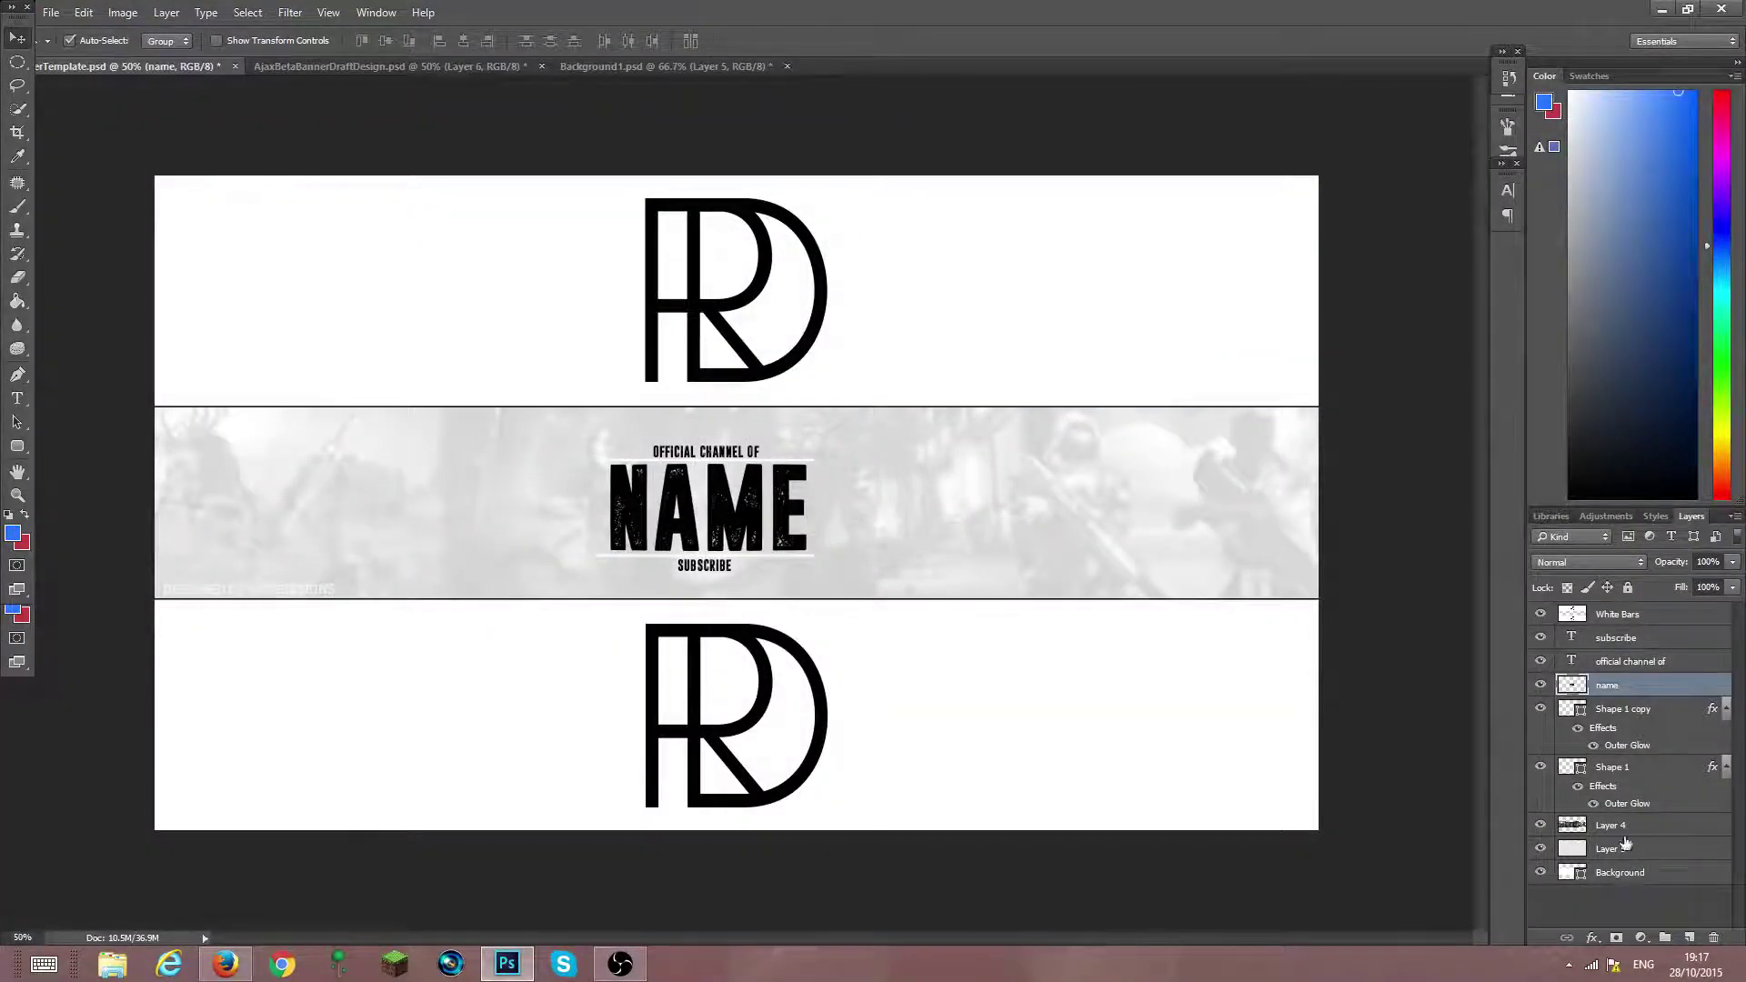
pyautogui.click(1628, 902)
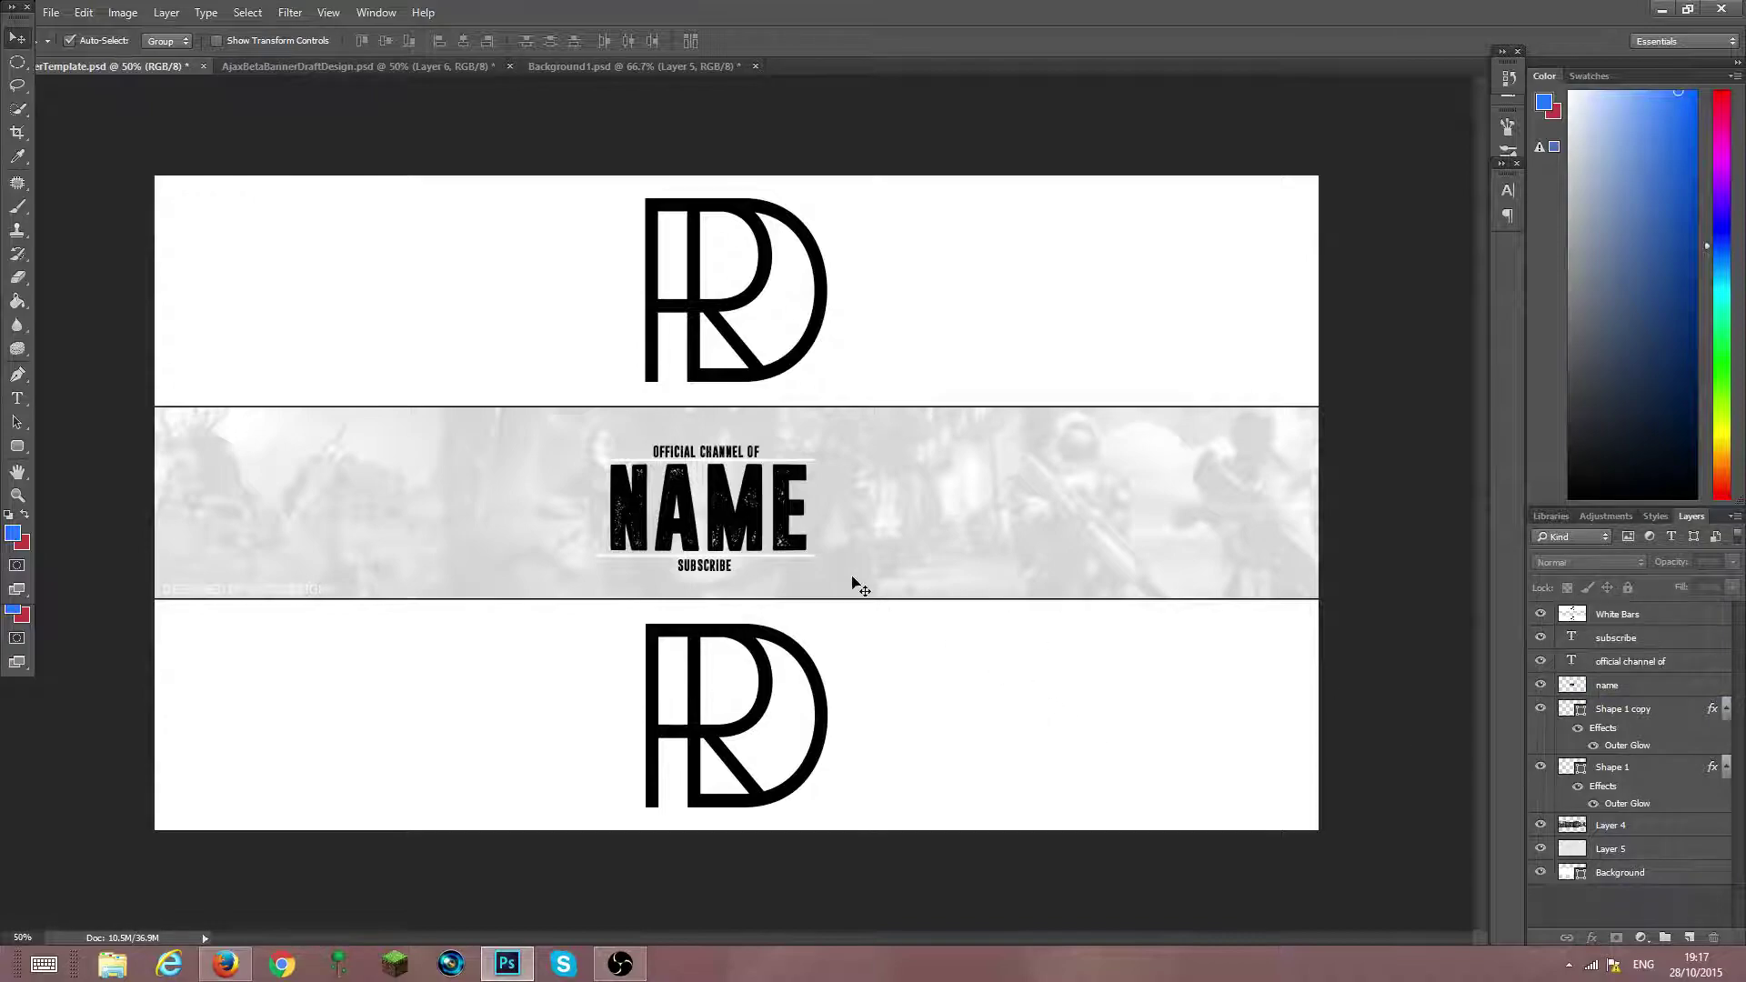
# Draw a thin vertical rectangle about 8 px wide and 660 px high between the banner's left edge and the NAME title
pyautogui.click(17, 374)
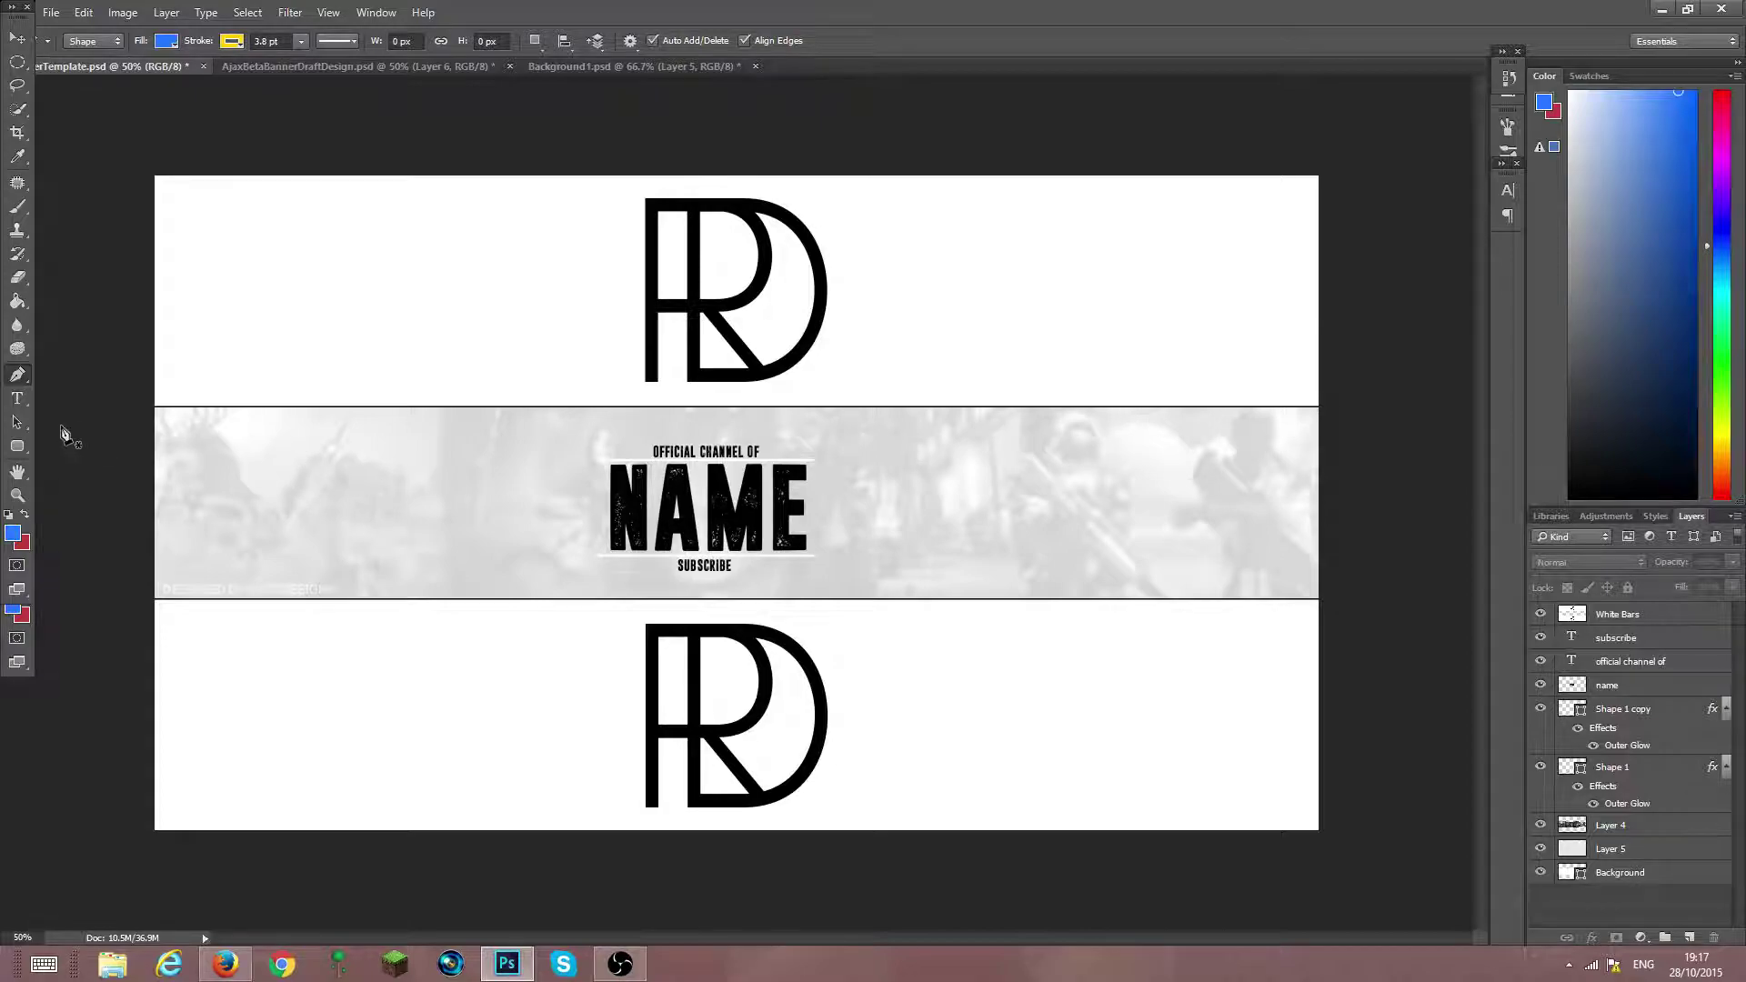
pyautogui.click(17, 447)
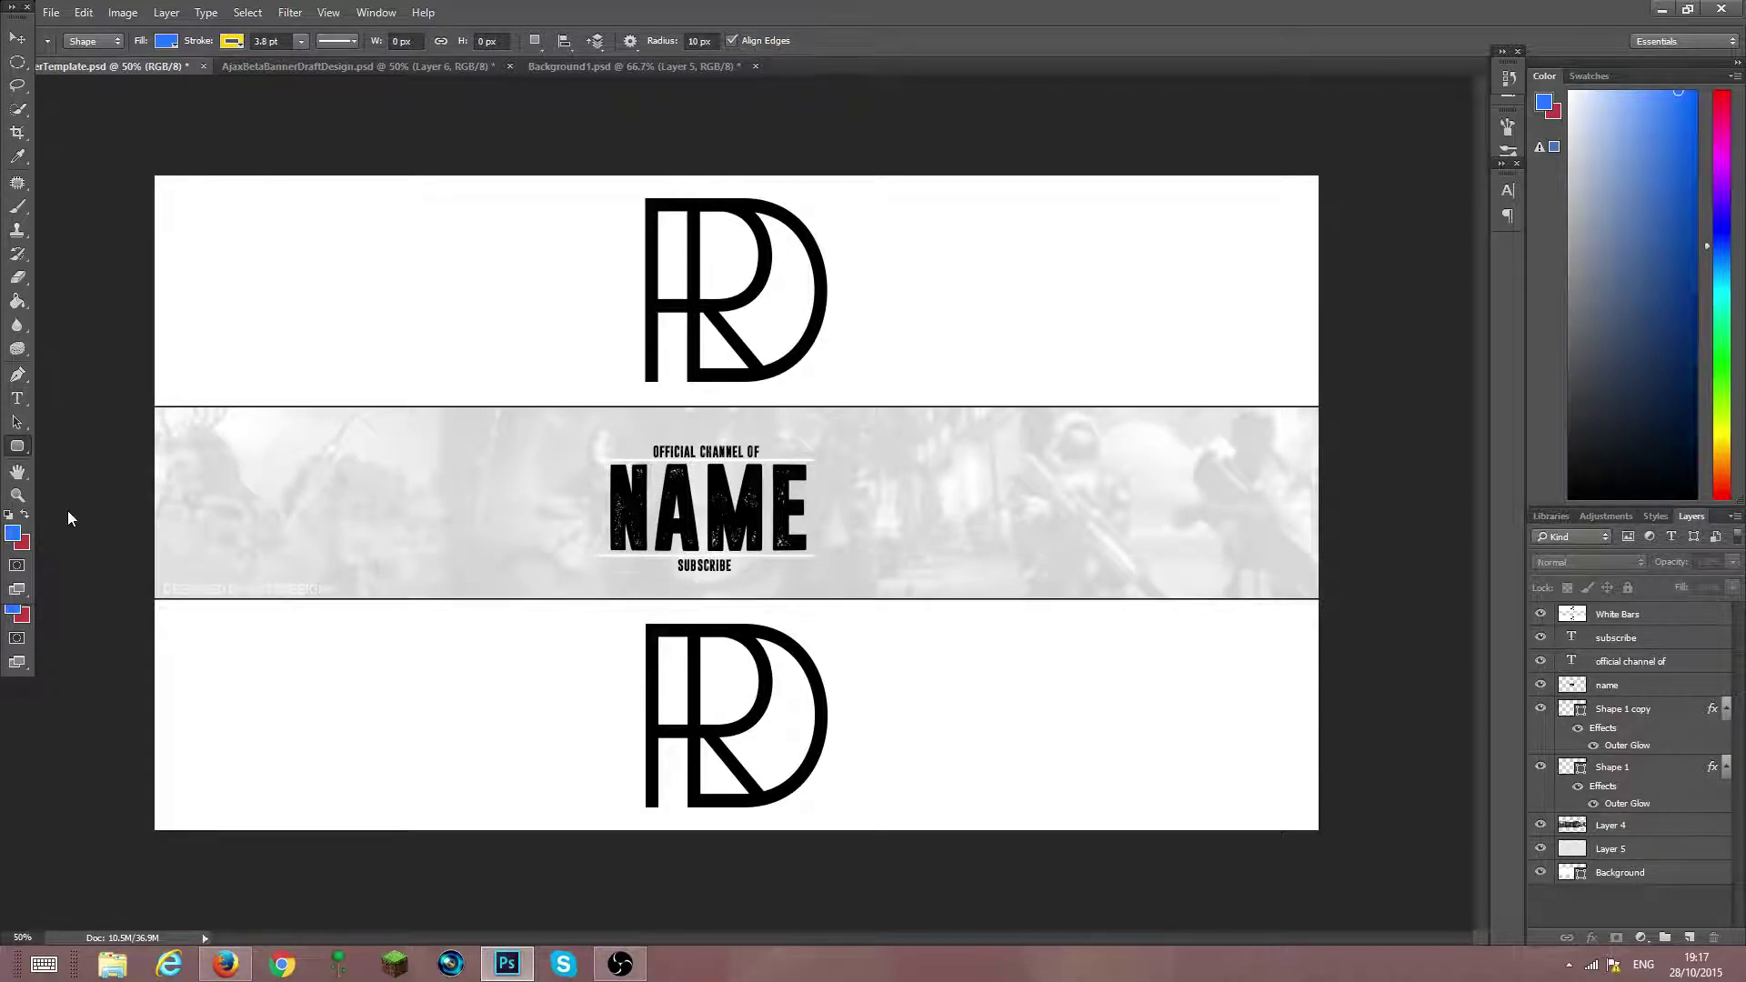
pyautogui.rightClick(18, 447)
pyautogui.click(101, 517)
pyautogui.moveTo(331, 439); pyautogui.dragTo(334, 738)
pyautogui.rightClick(334, 736)
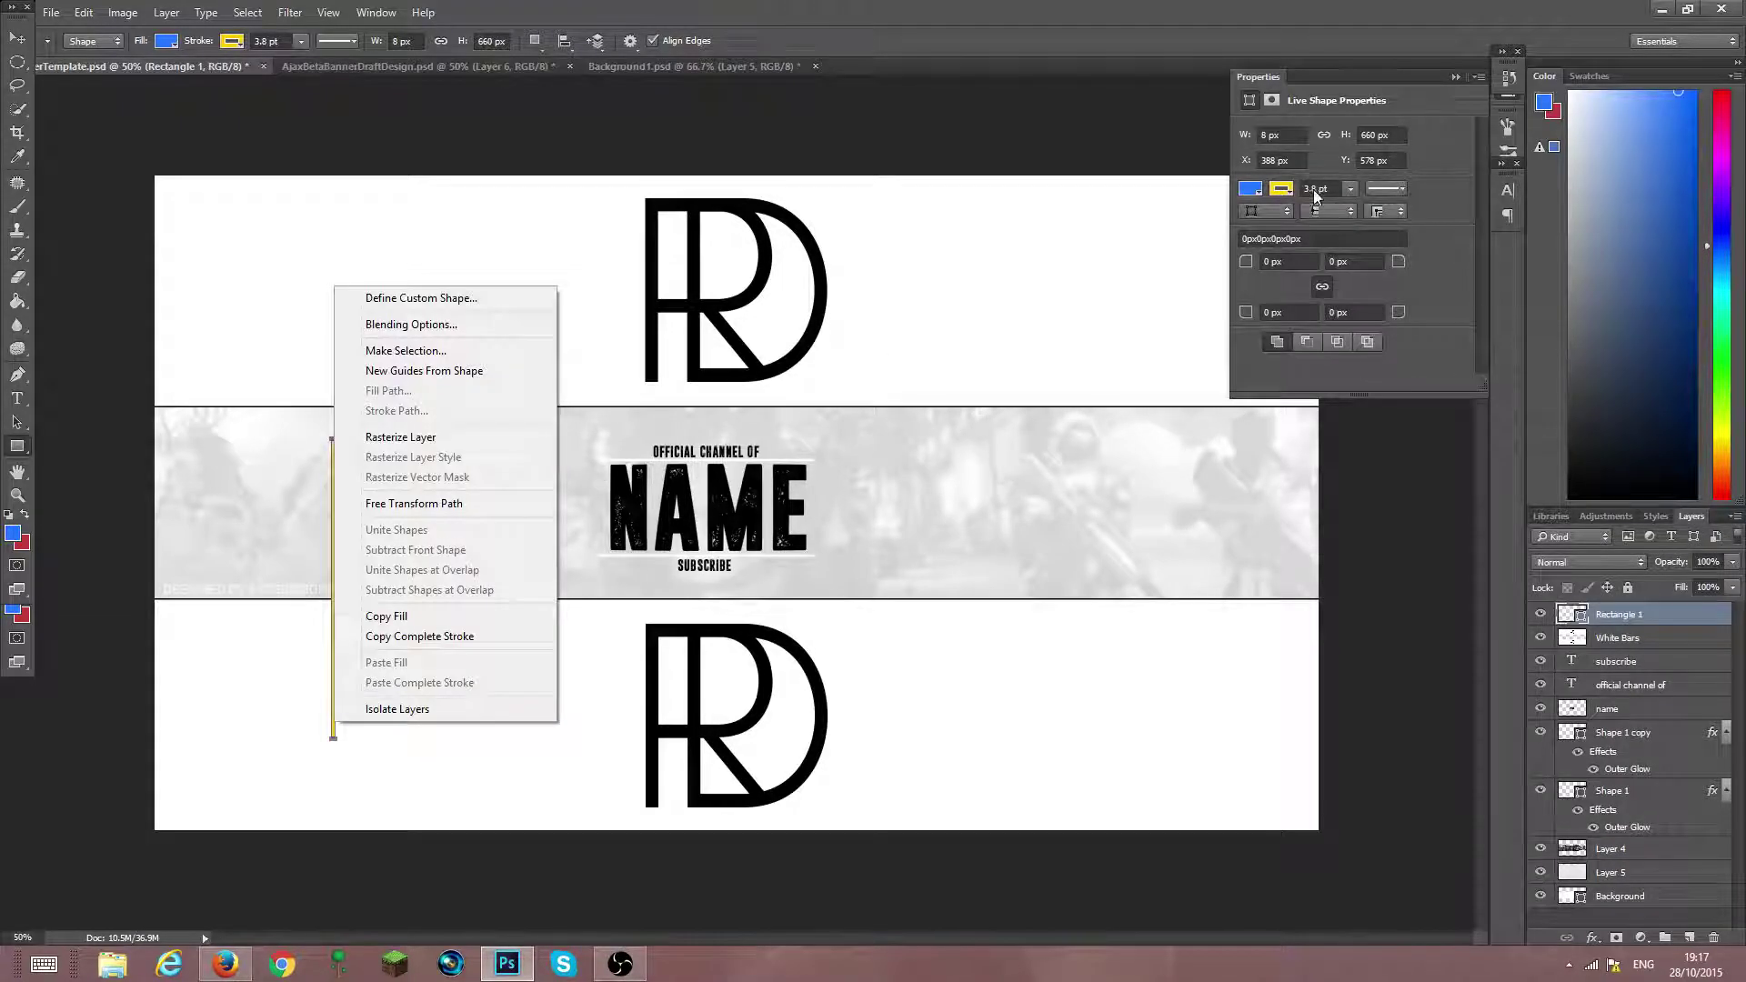
# Remove the thin rectangle's stroke and fill it with white
pyautogui.click(1283, 190)
pyautogui.click(1266, 223)
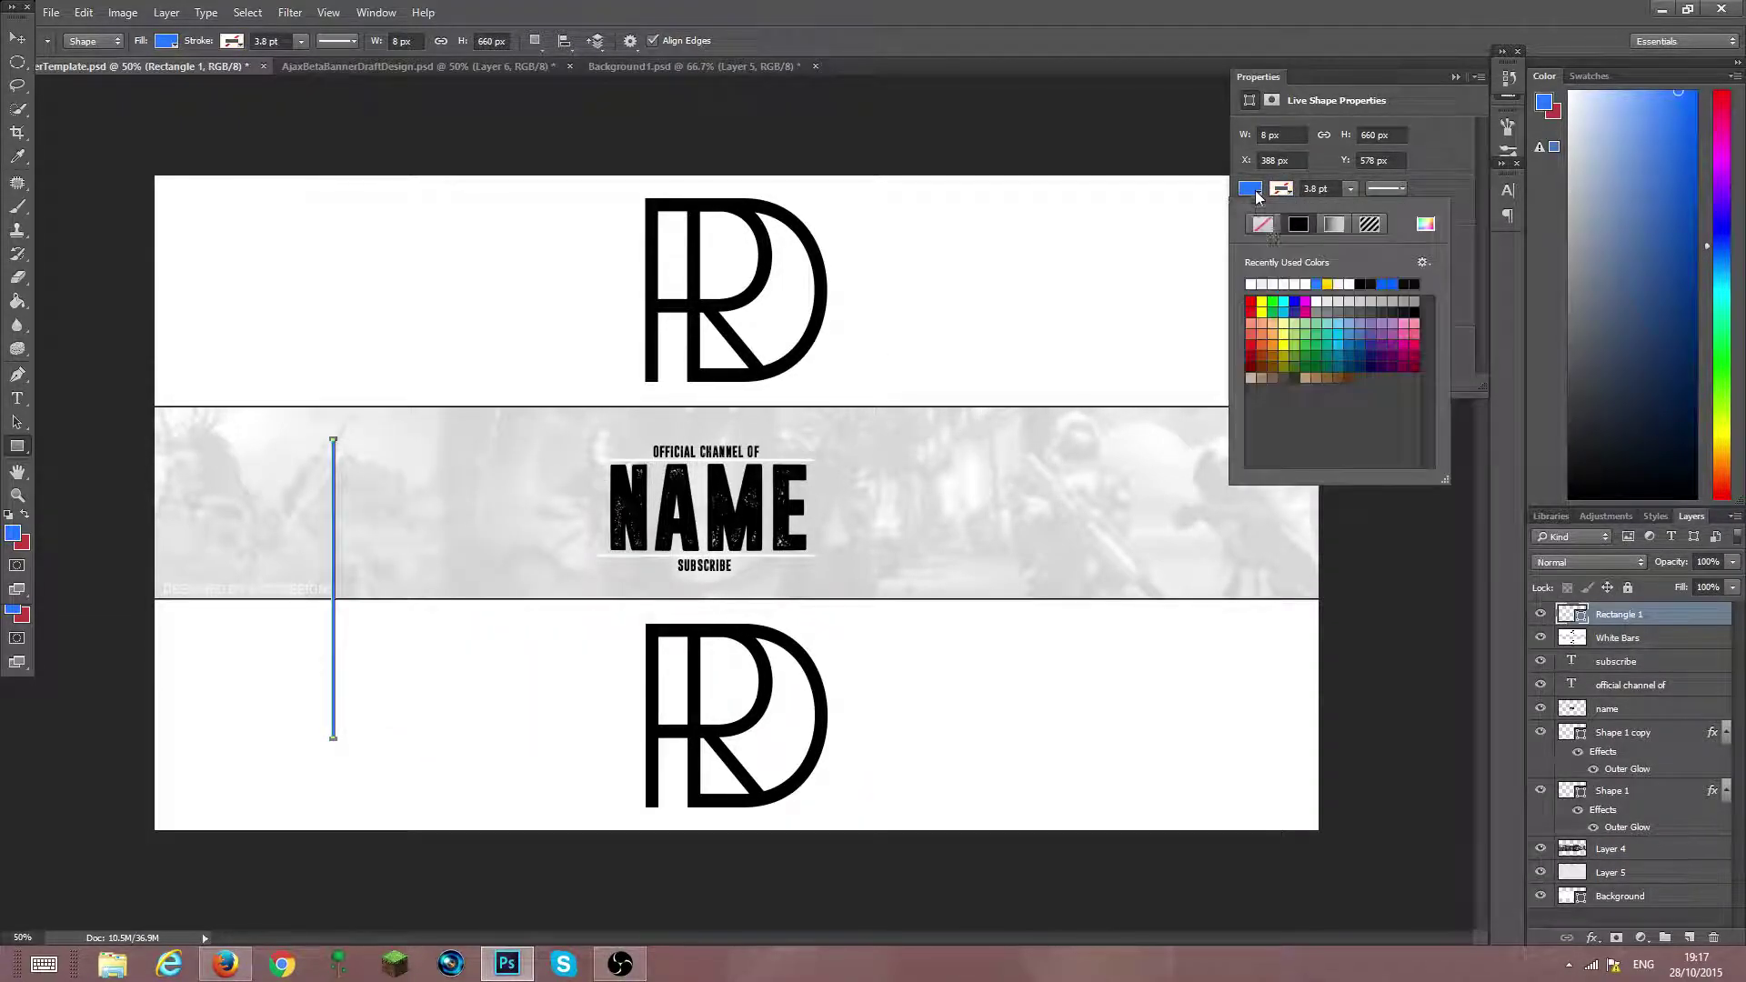
pyautogui.click(1251, 283)
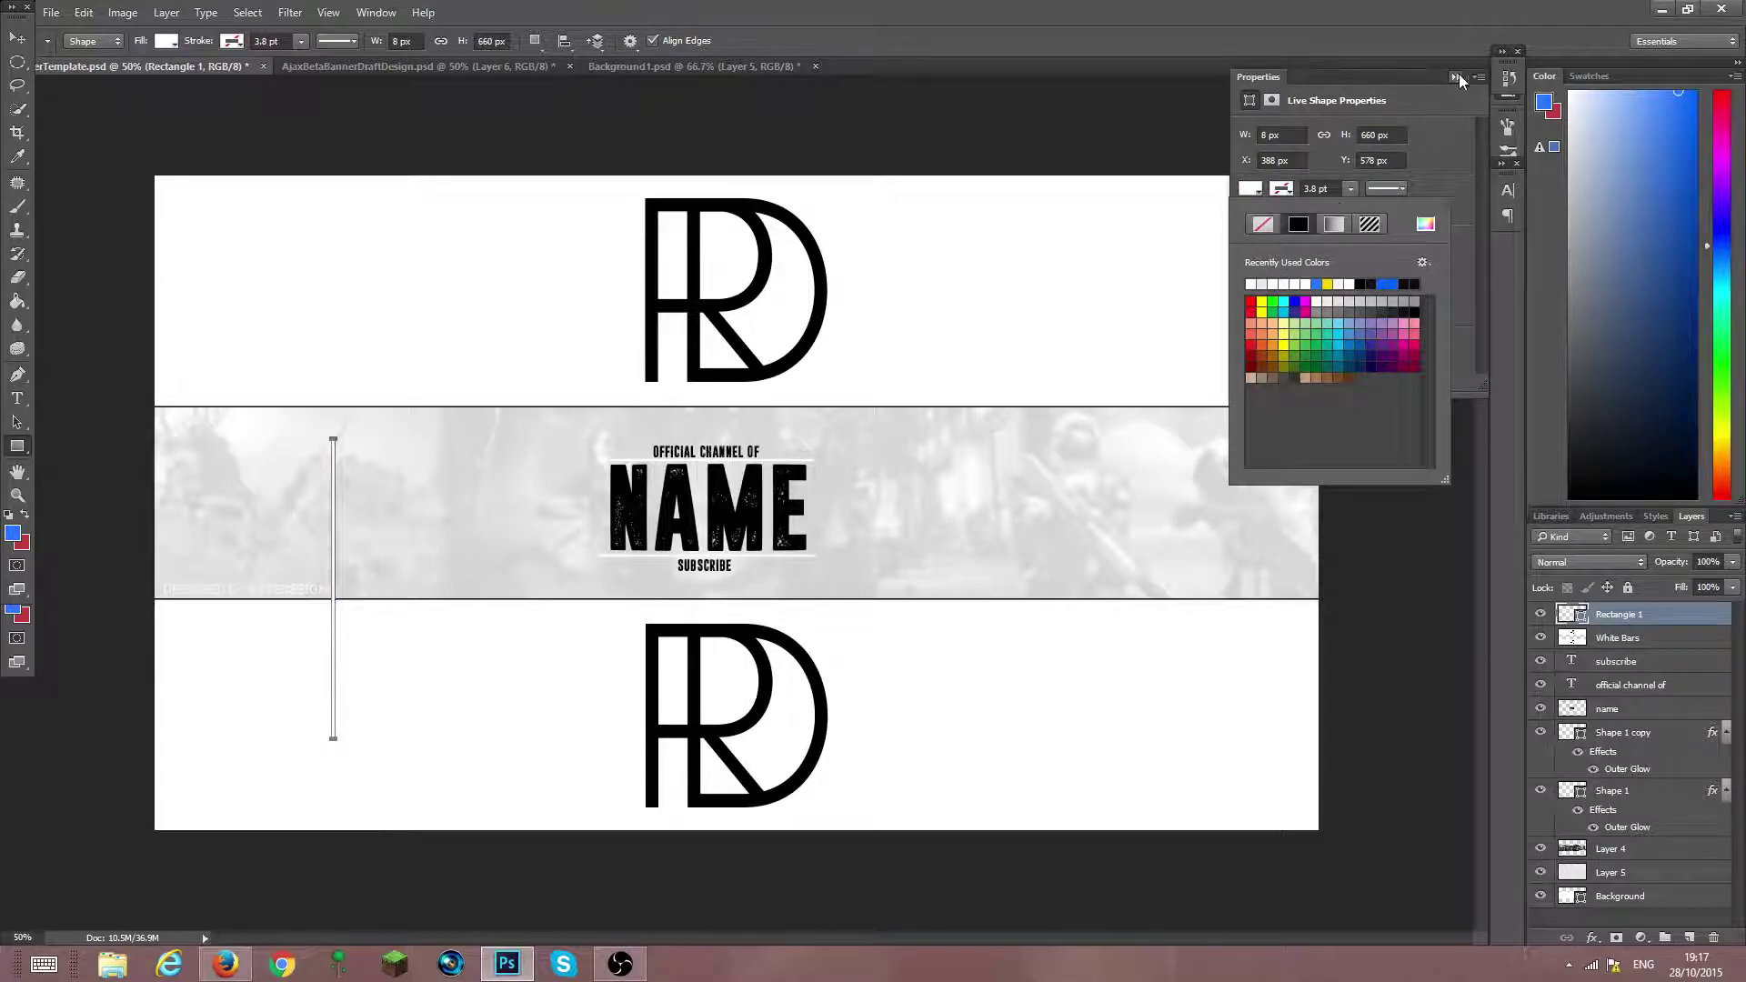
pyautogui.click(1456, 77)
pyautogui.click(1642, 915)
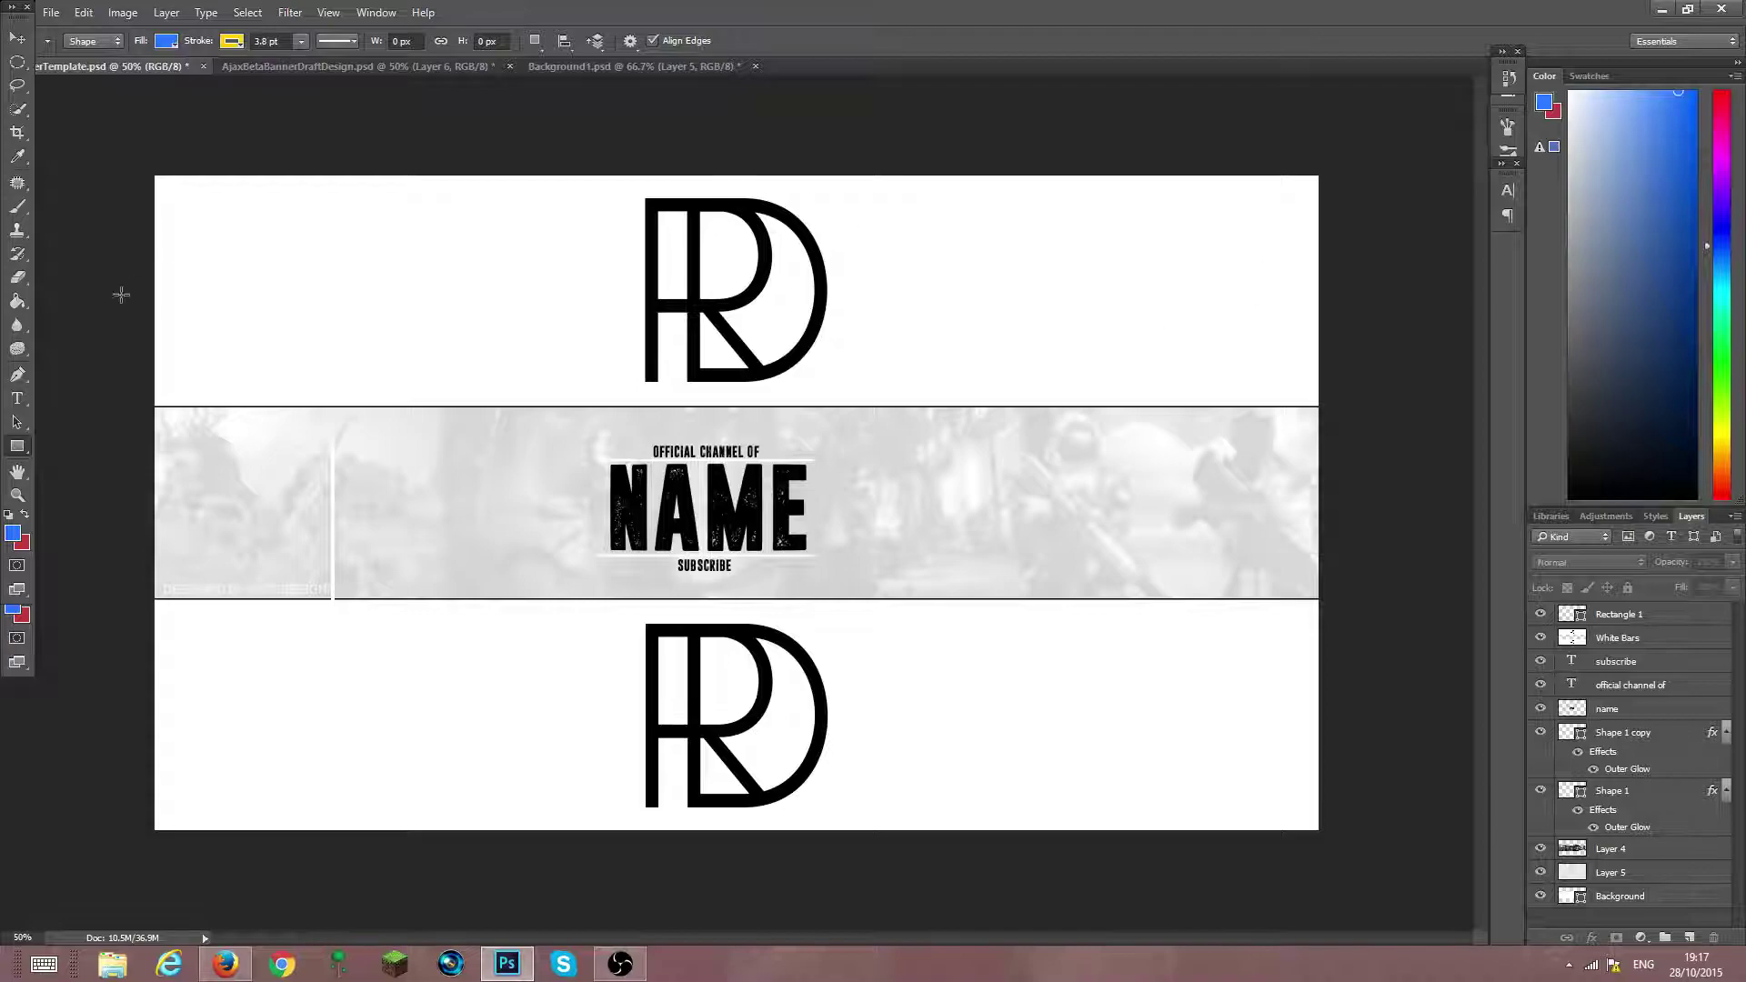
# Set the default shape fill to black and recolour the thin vertical rectangle's fill to black
pyautogui.click(166, 41)
pyautogui.click(241, 136)
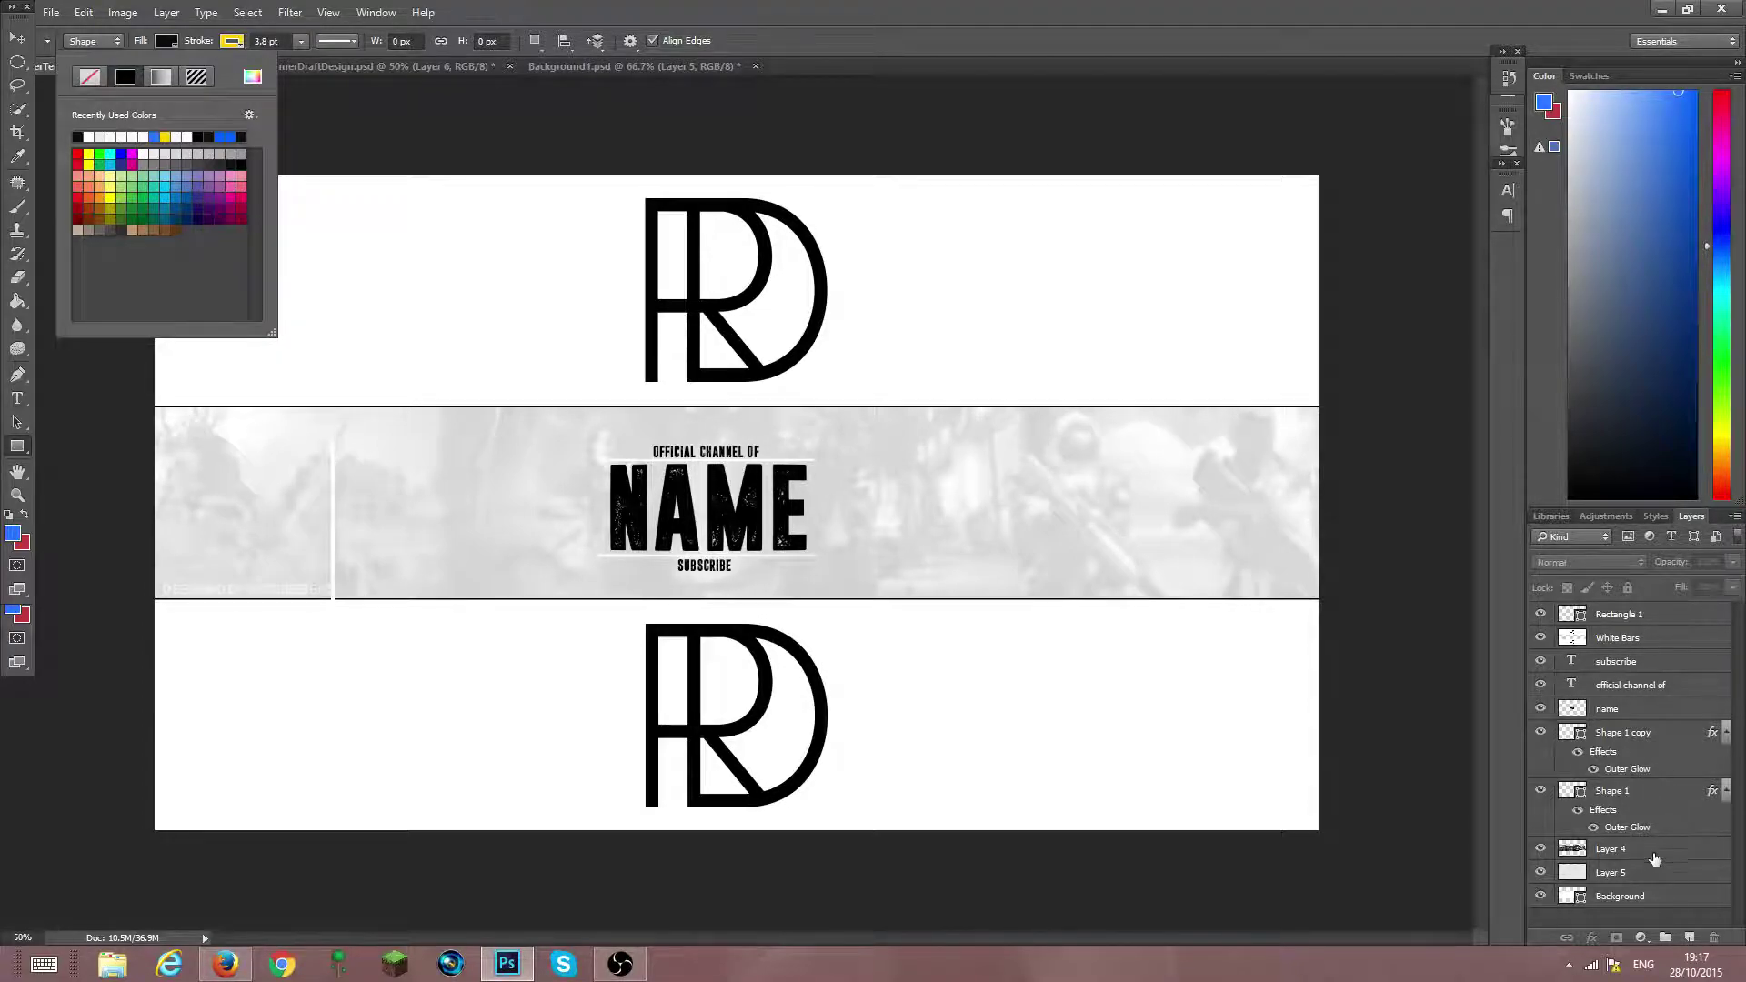
pyautogui.click(1650, 615)
pyautogui.click(1651, 615)
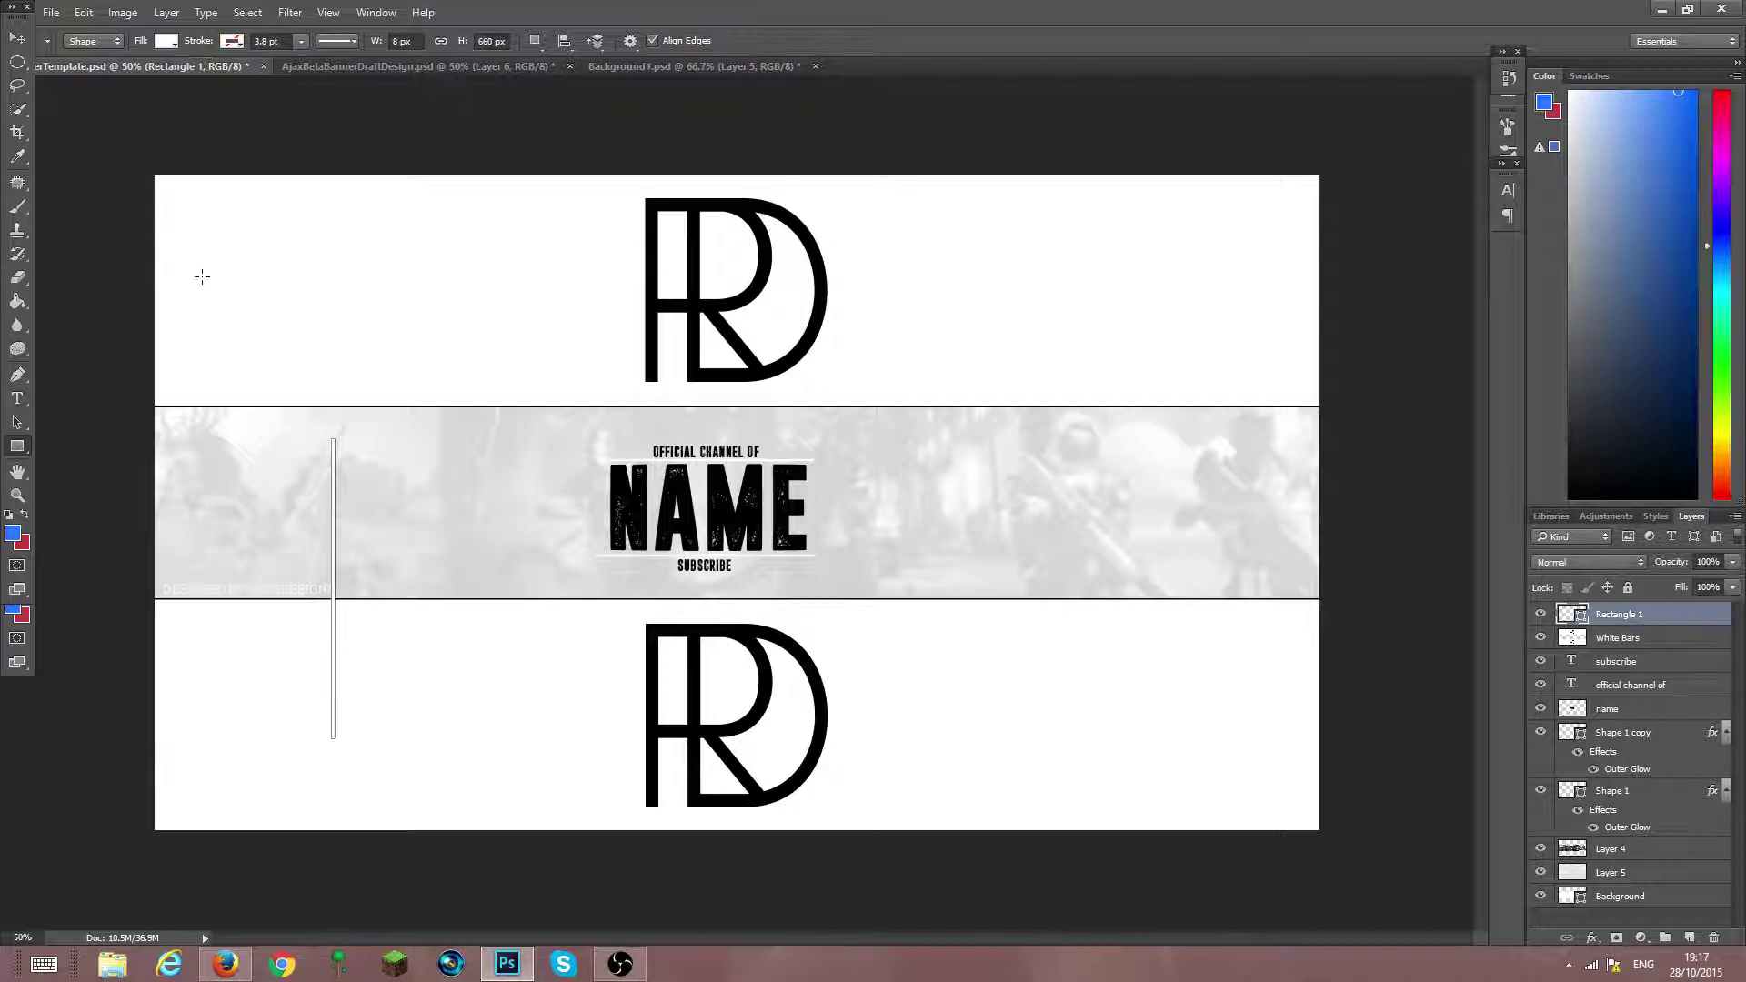
pyautogui.click(171, 43)
pyautogui.click(250, 133)
pyautogui.press('Return')
pyautogui.click(1690, 915)
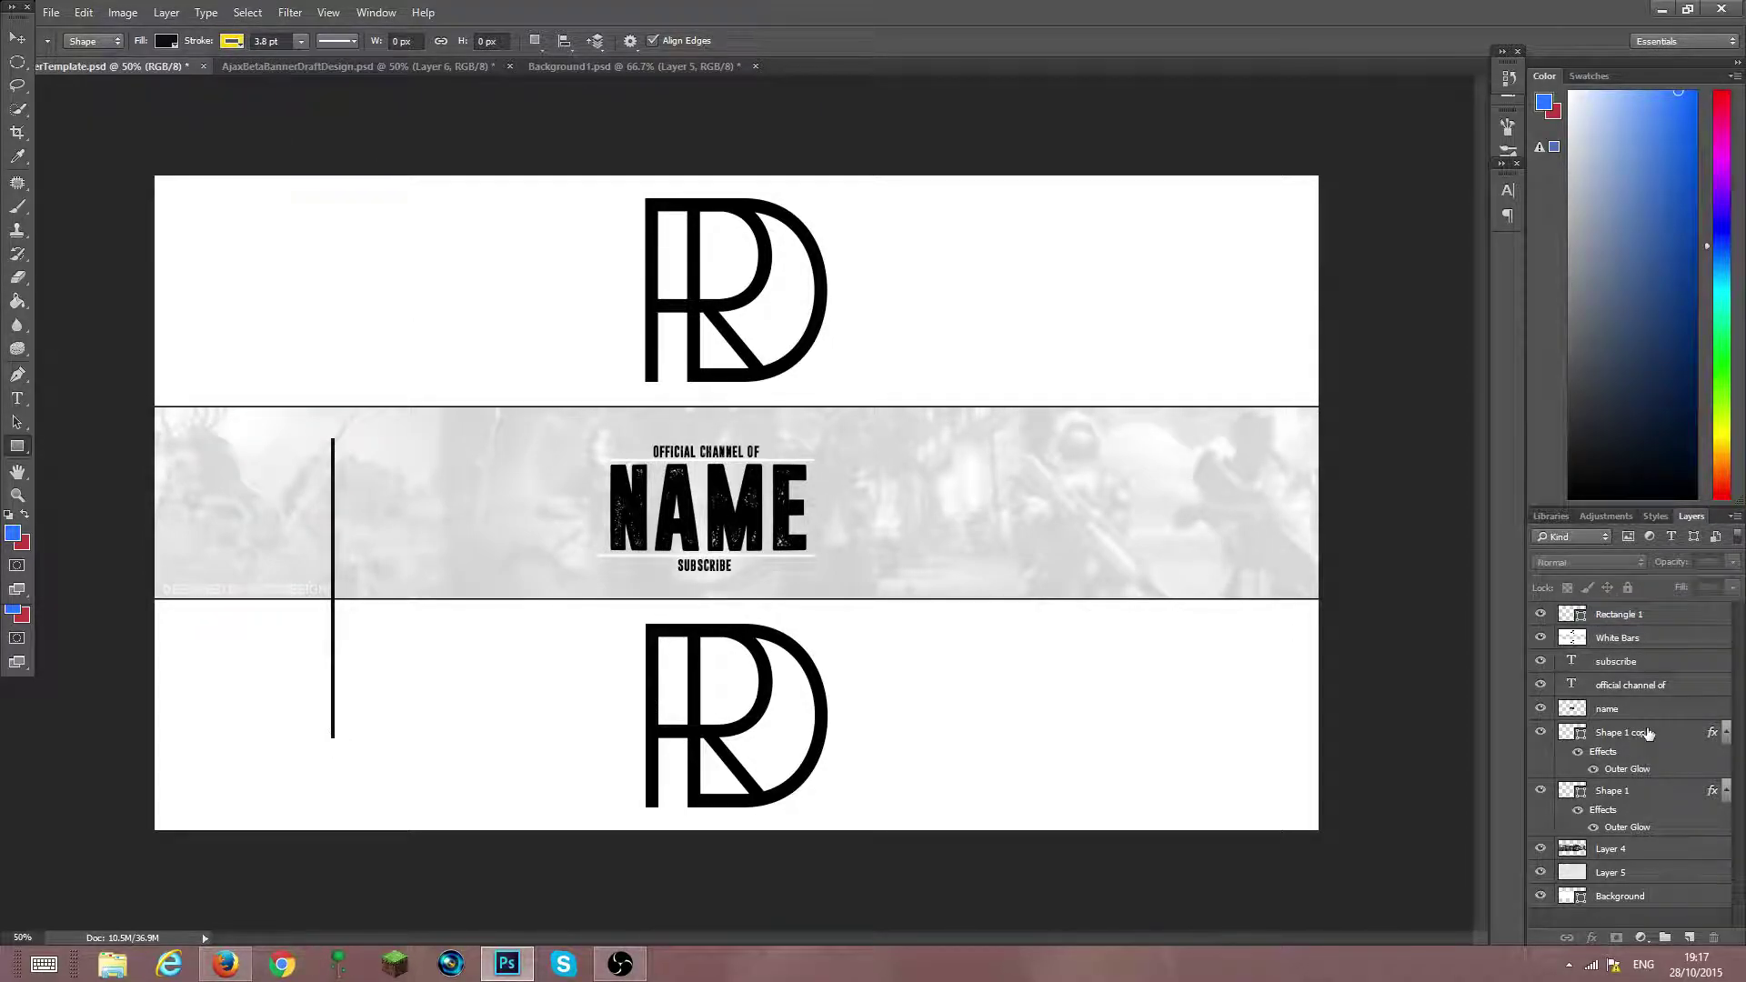
# Rasterize the Rectangle 1 layer so the thin black line can be erased as pixels
pyautogui.click(1646, 615)
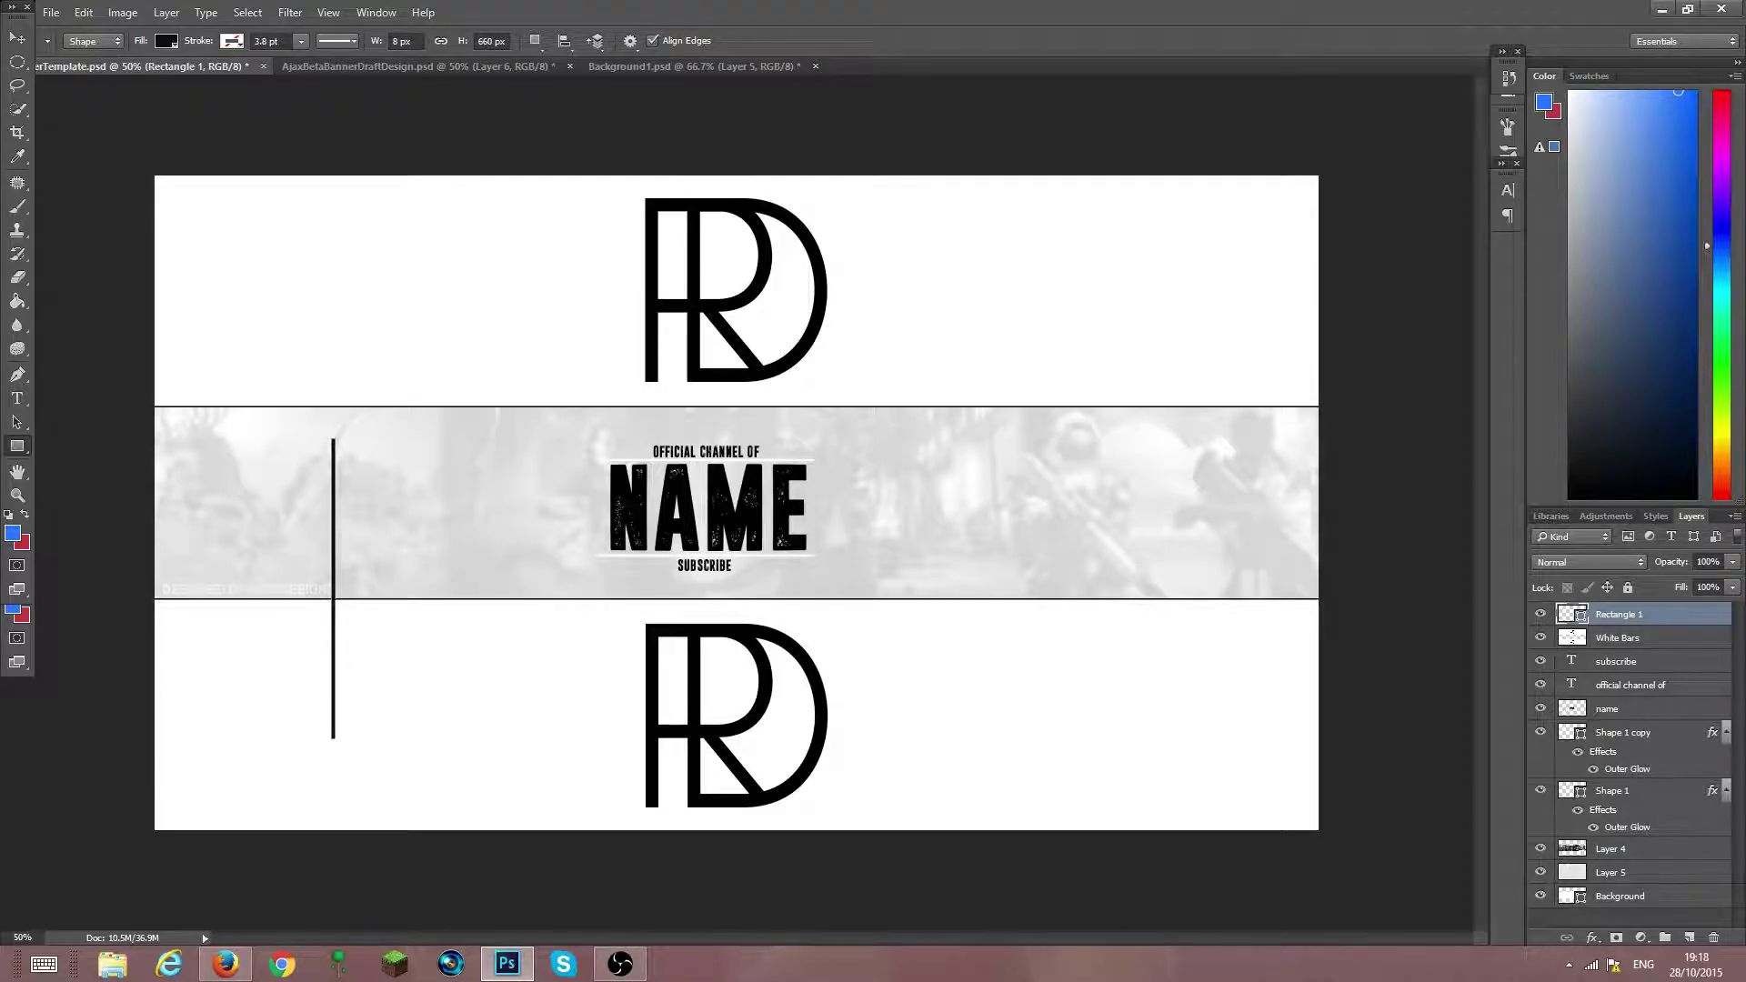
pyautogui.rightClick(1656, 631)
pyautogui.click(1680, 616)
pyautogui.click(1680, 616)
pyautogui.rightClick(1686, 616)
pyautogui.click(1562, 429)
# Fade out the upper end of the thin vertical line with the Eraser at brush size 312
pyautogui.click(17, 278)
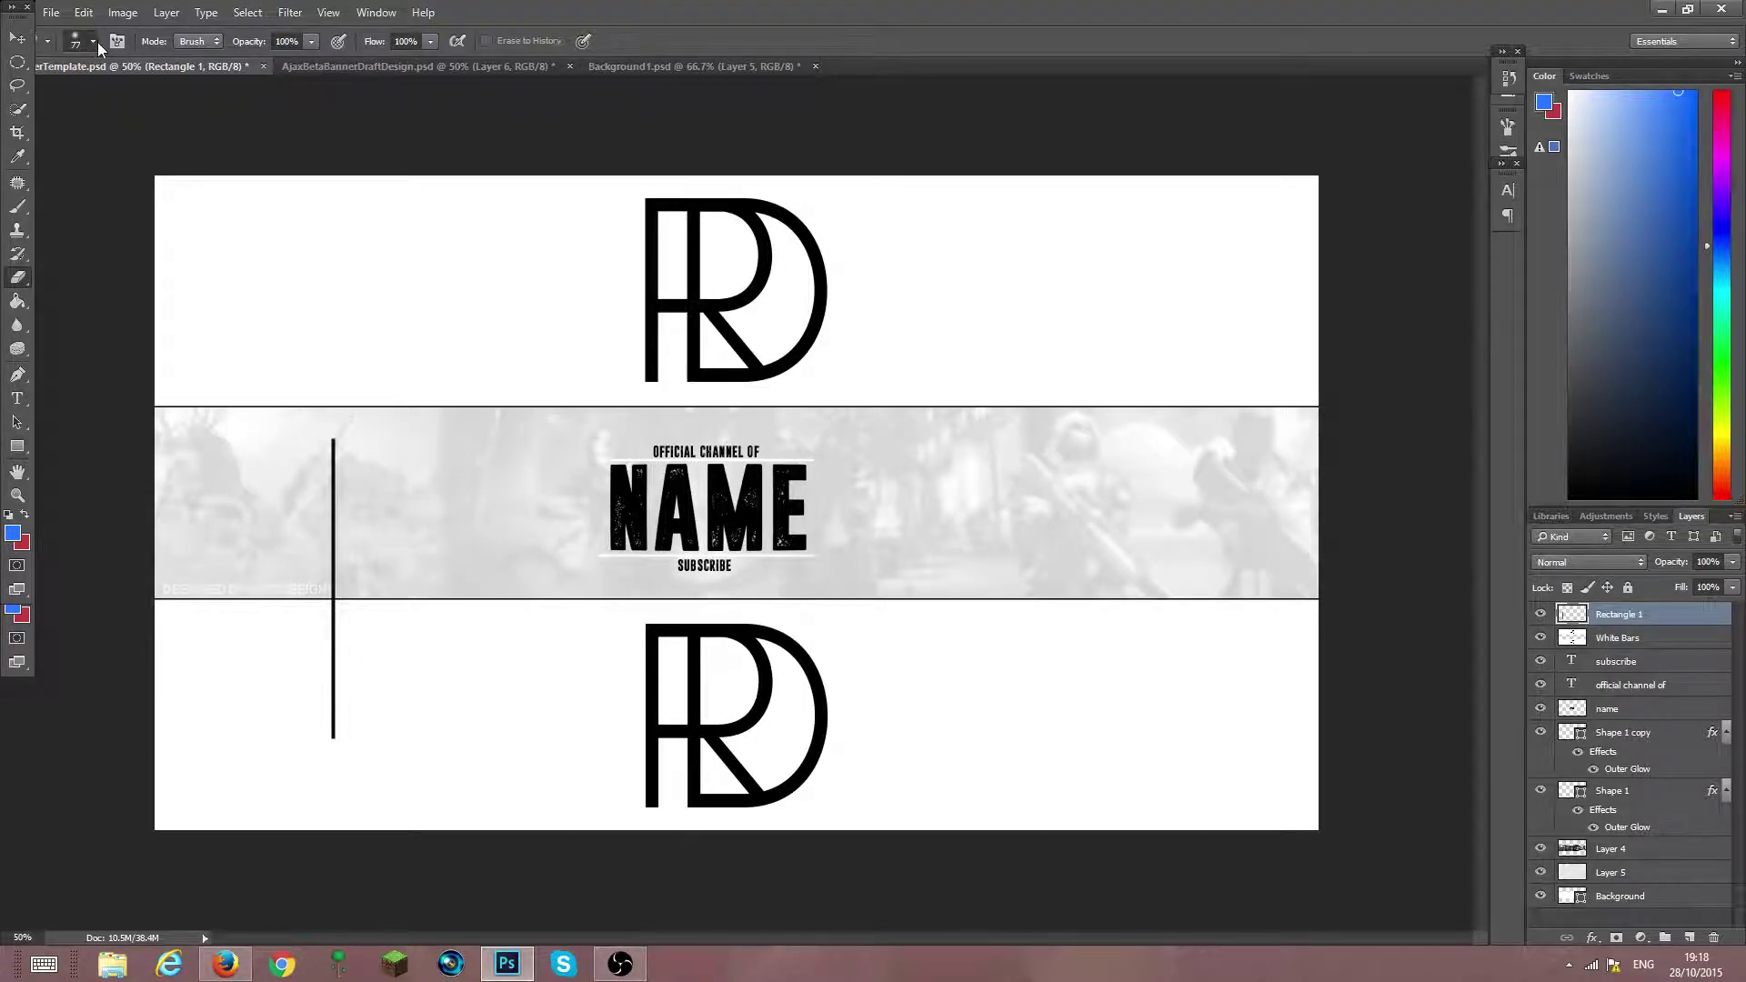
pyautogui.click(94, 42)
pyautogui.moveTo(190, 99); pyautogui.dragTo(195, 100)
pyautogui.click(729, 93)
pyautogui.click(100, 42)
pyautogui.click(490, 9)
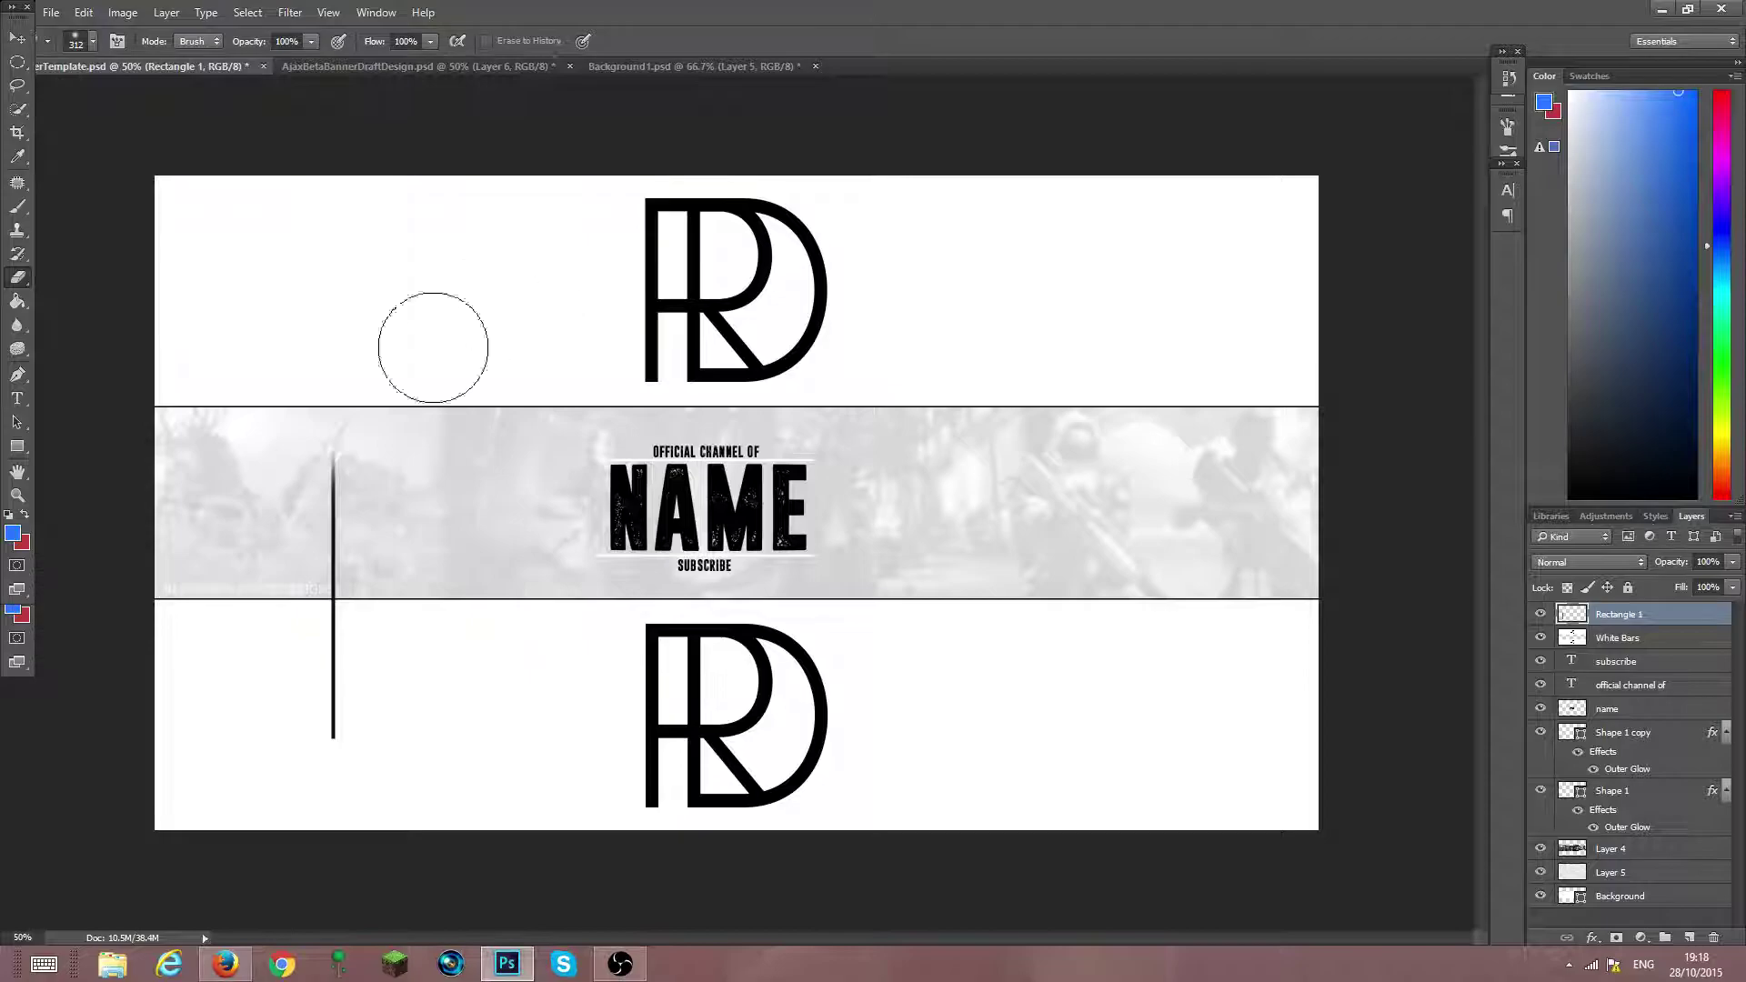
pyautogui.click(338, 428)
pyautogui.click(338, 455)
pyautogui.click(337, 488)
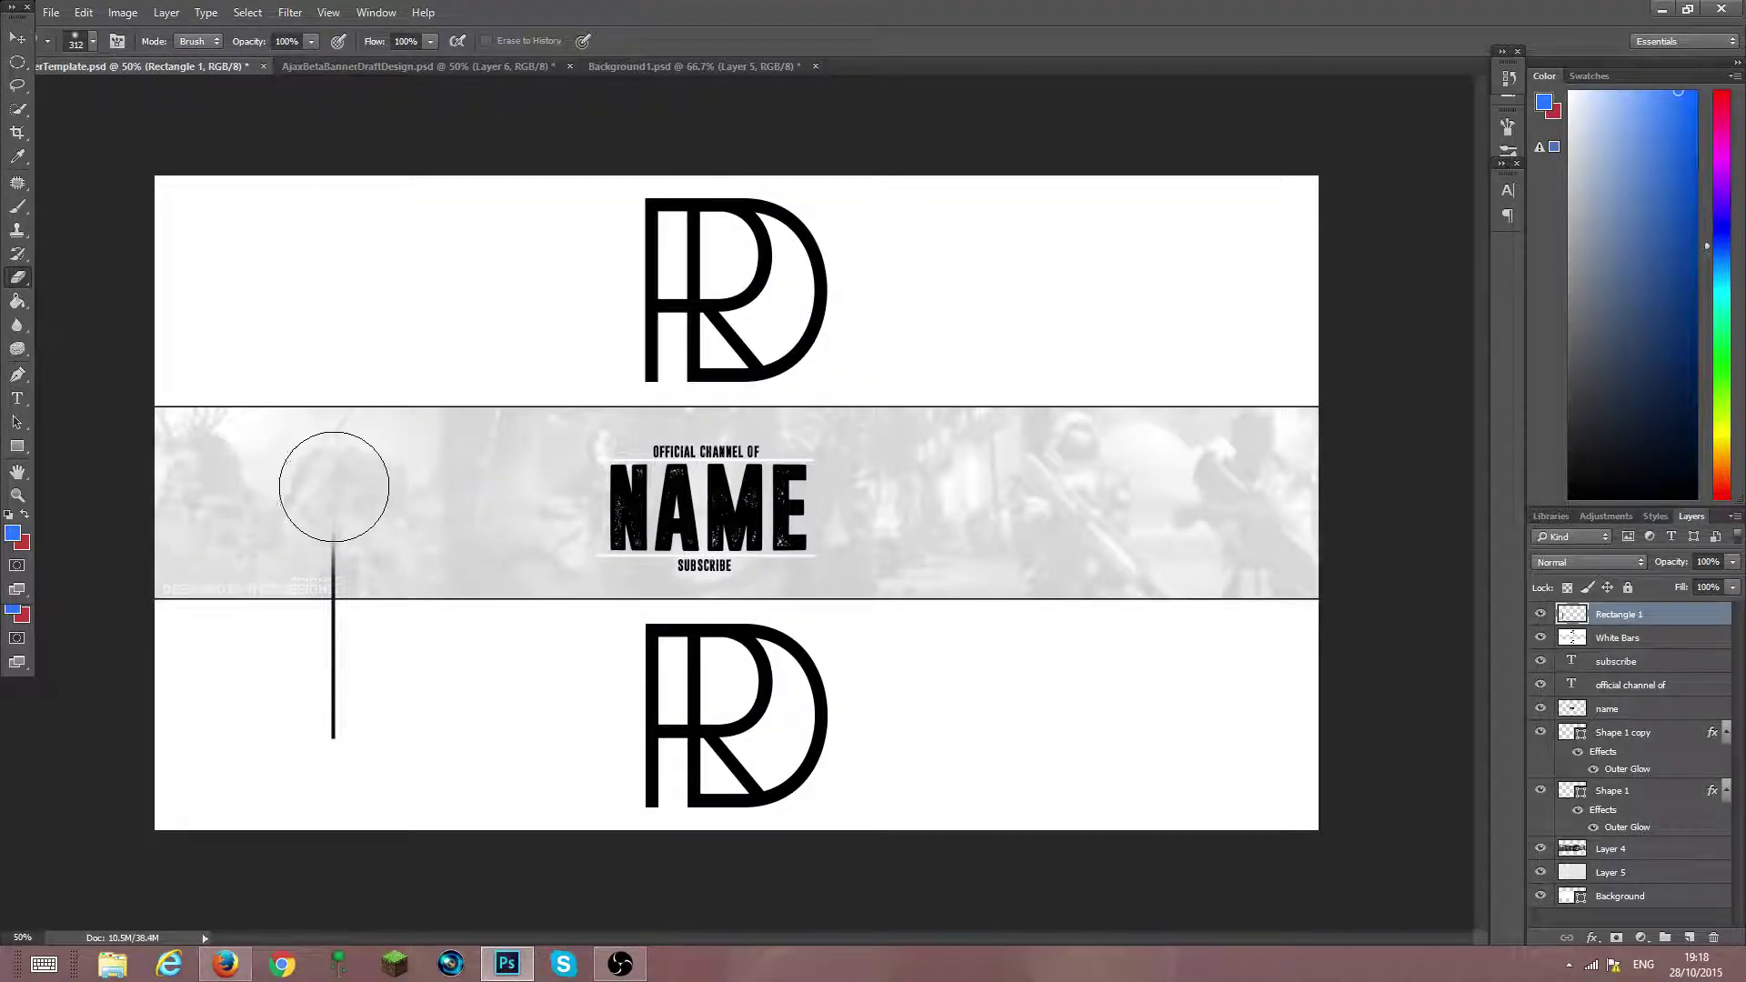
pyautogui.keyDown('shift'); pyautogui.click(333, 799); pyautogui.keyUp('shift')
pyautogui.press('z')
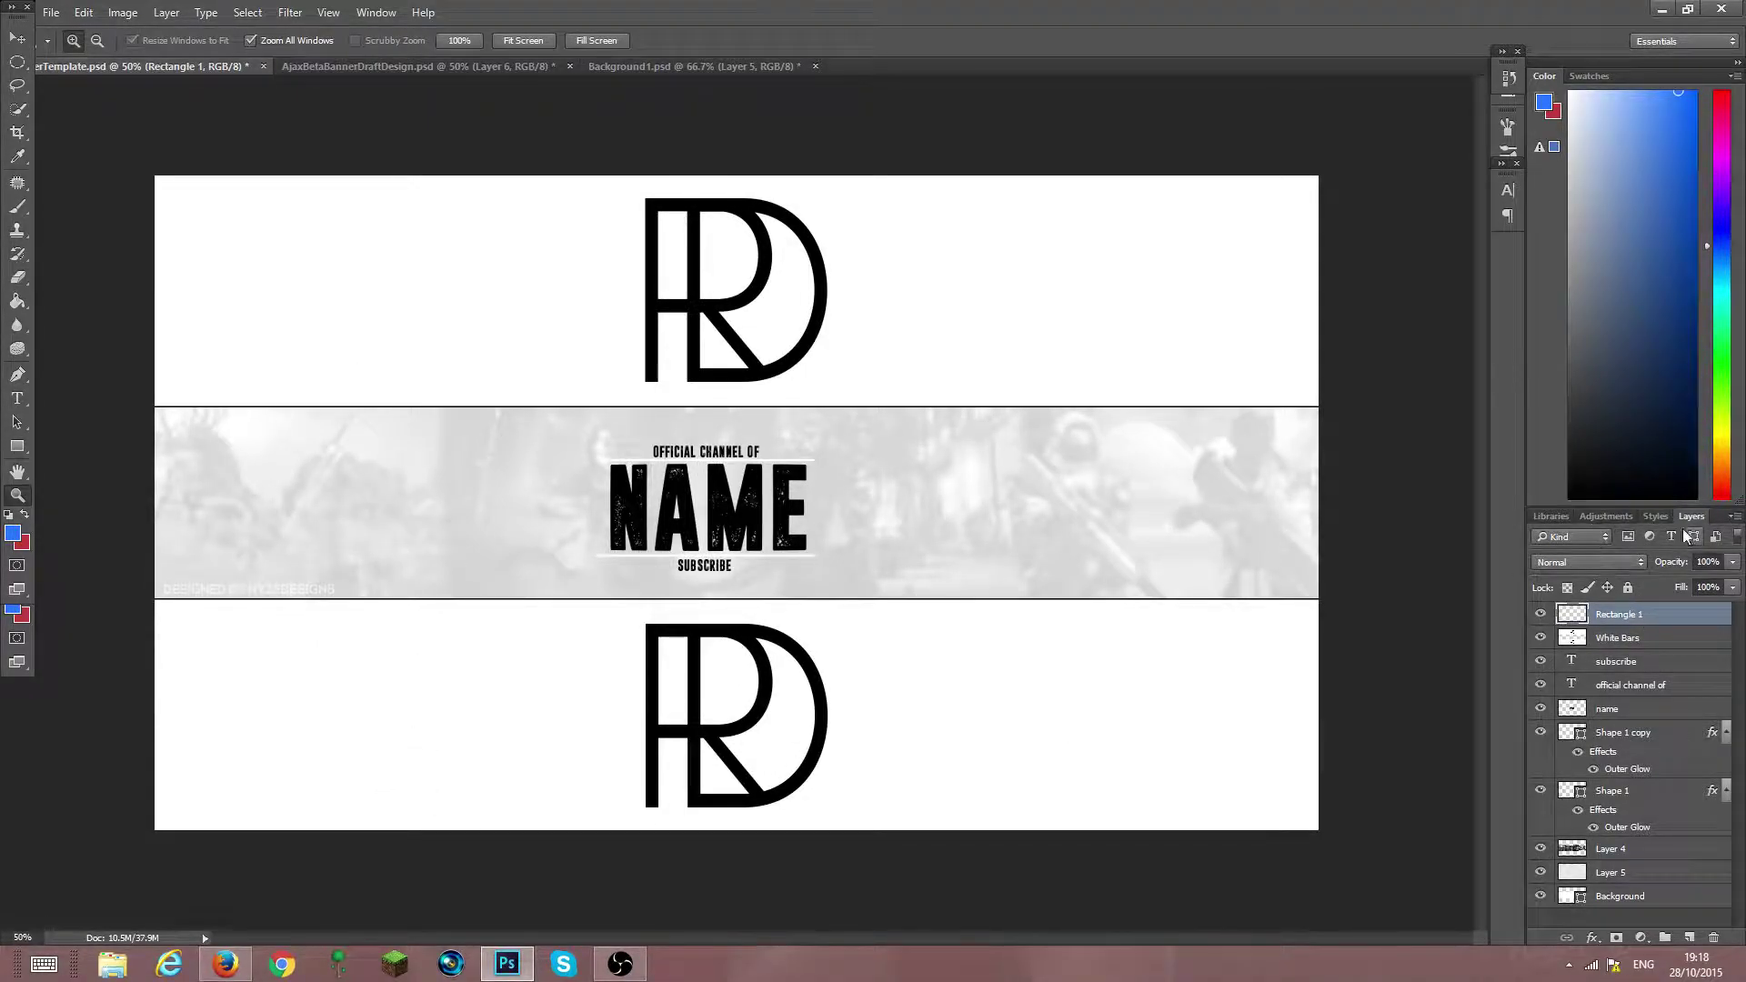
pyautogui.hotkey('ctrl', 'r')
pyautogui.press('v')
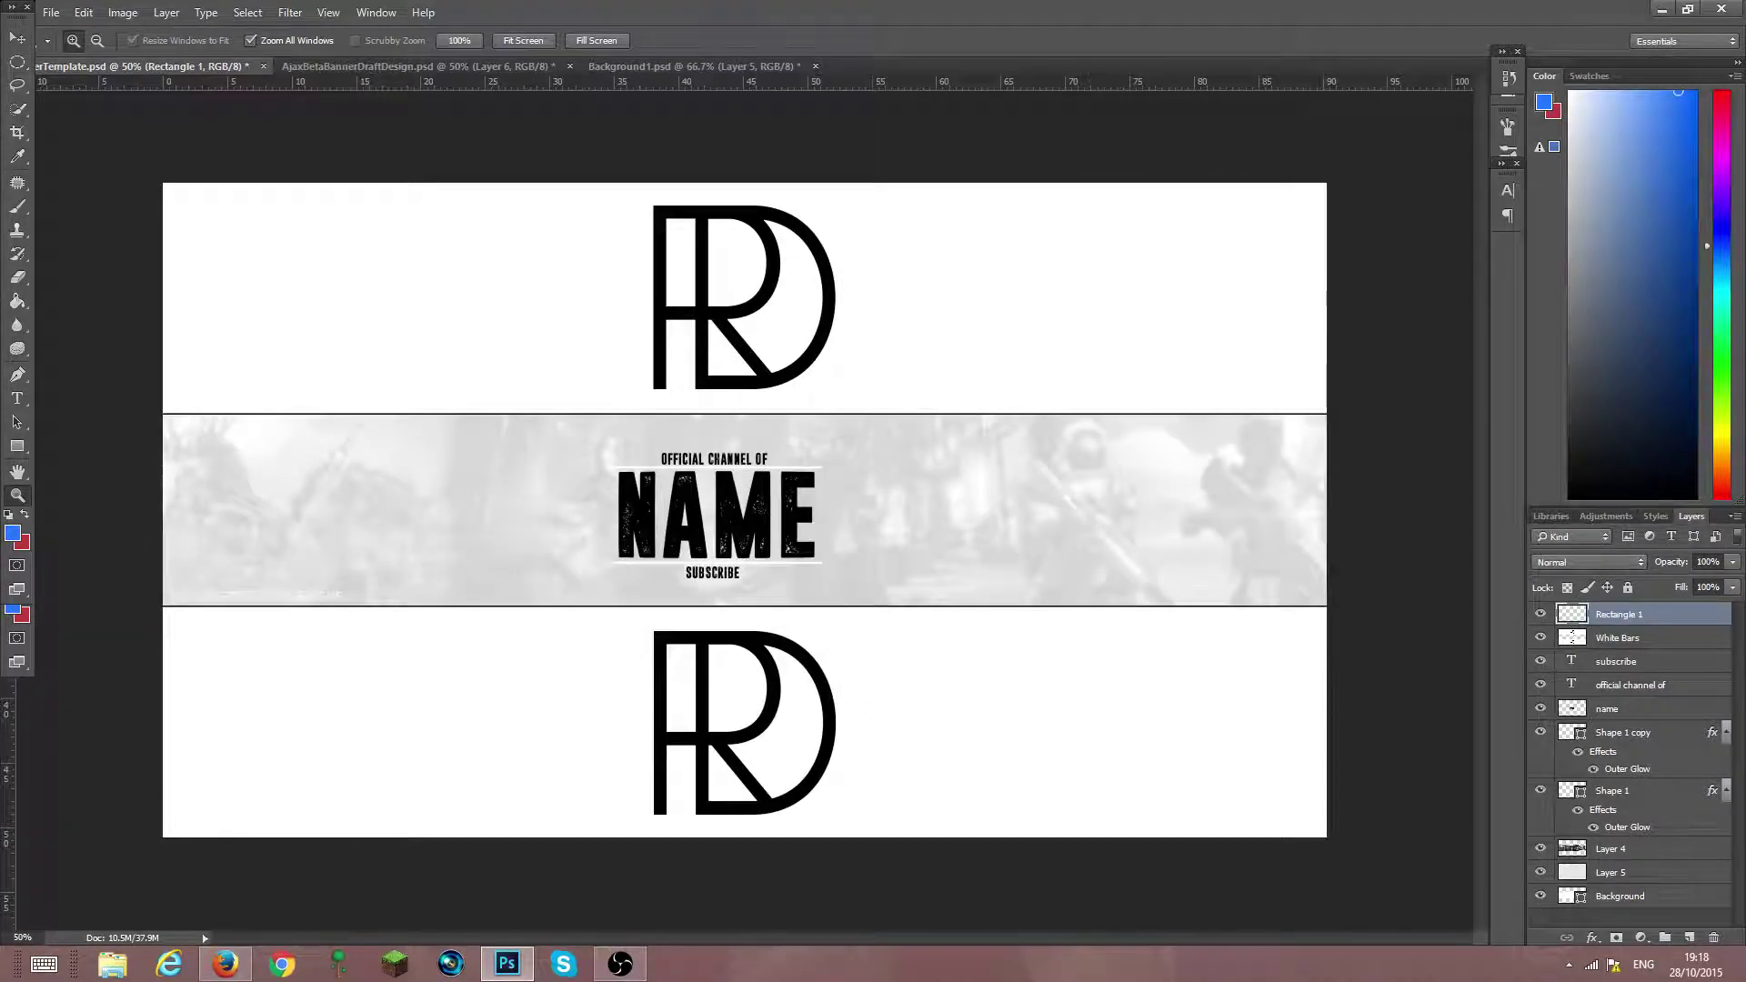
pyautogui.click(1507, 78)
pyautogui.click(1433, 116)
pyautogui.click(1452, 66)
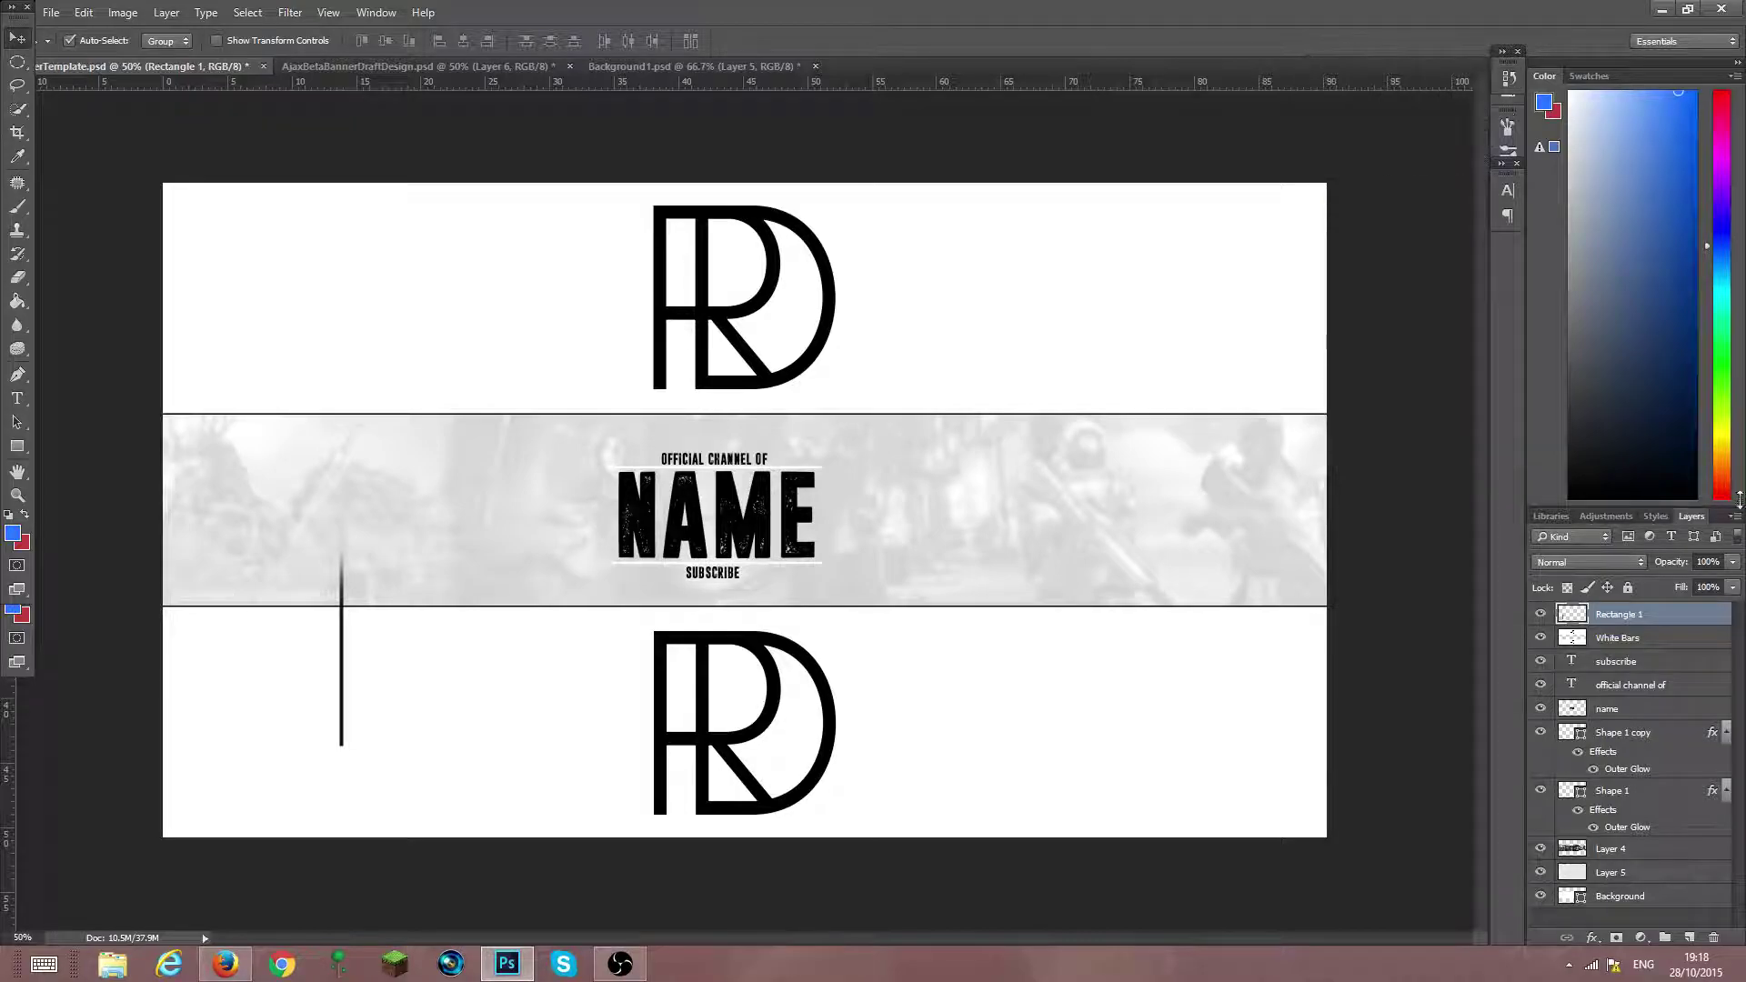
pyautogui.hotkey('ctrl', 'r')
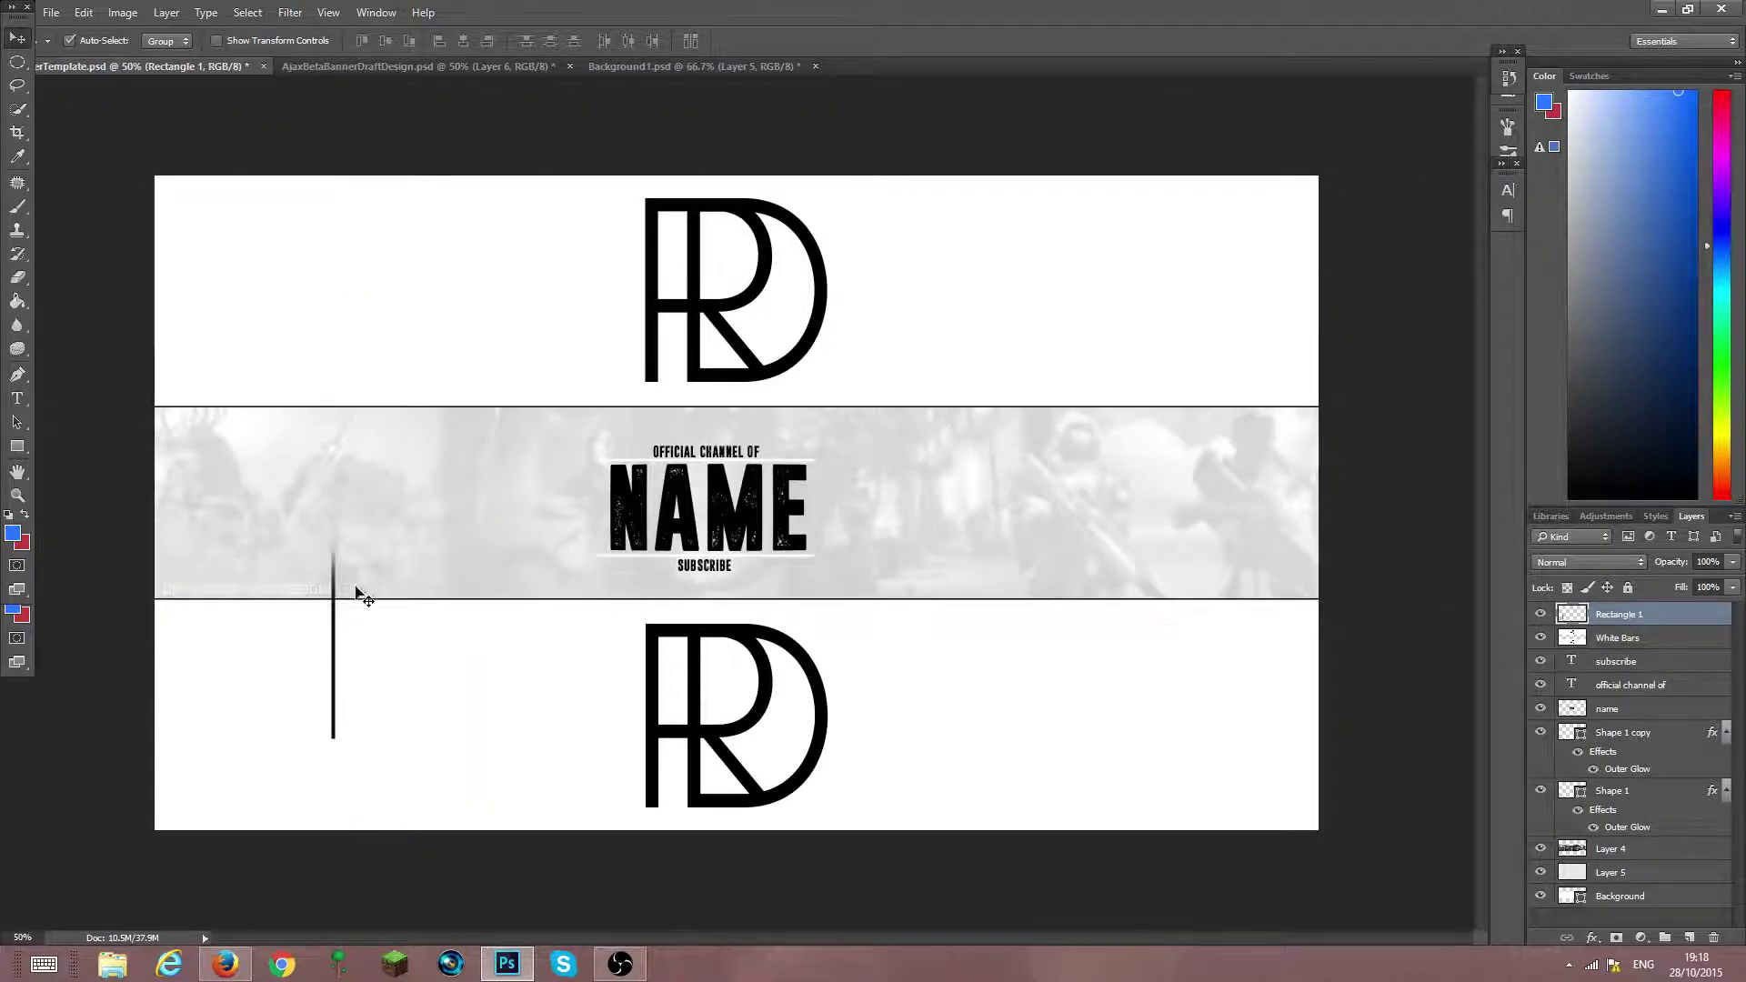
# Move the thin line up across the banner's image band and fade out its lower end with the Eraser
pyautogui.moveTo(339, 651); pyautogui.dragTo(394, 494)
pyautogui.click(18, 277)
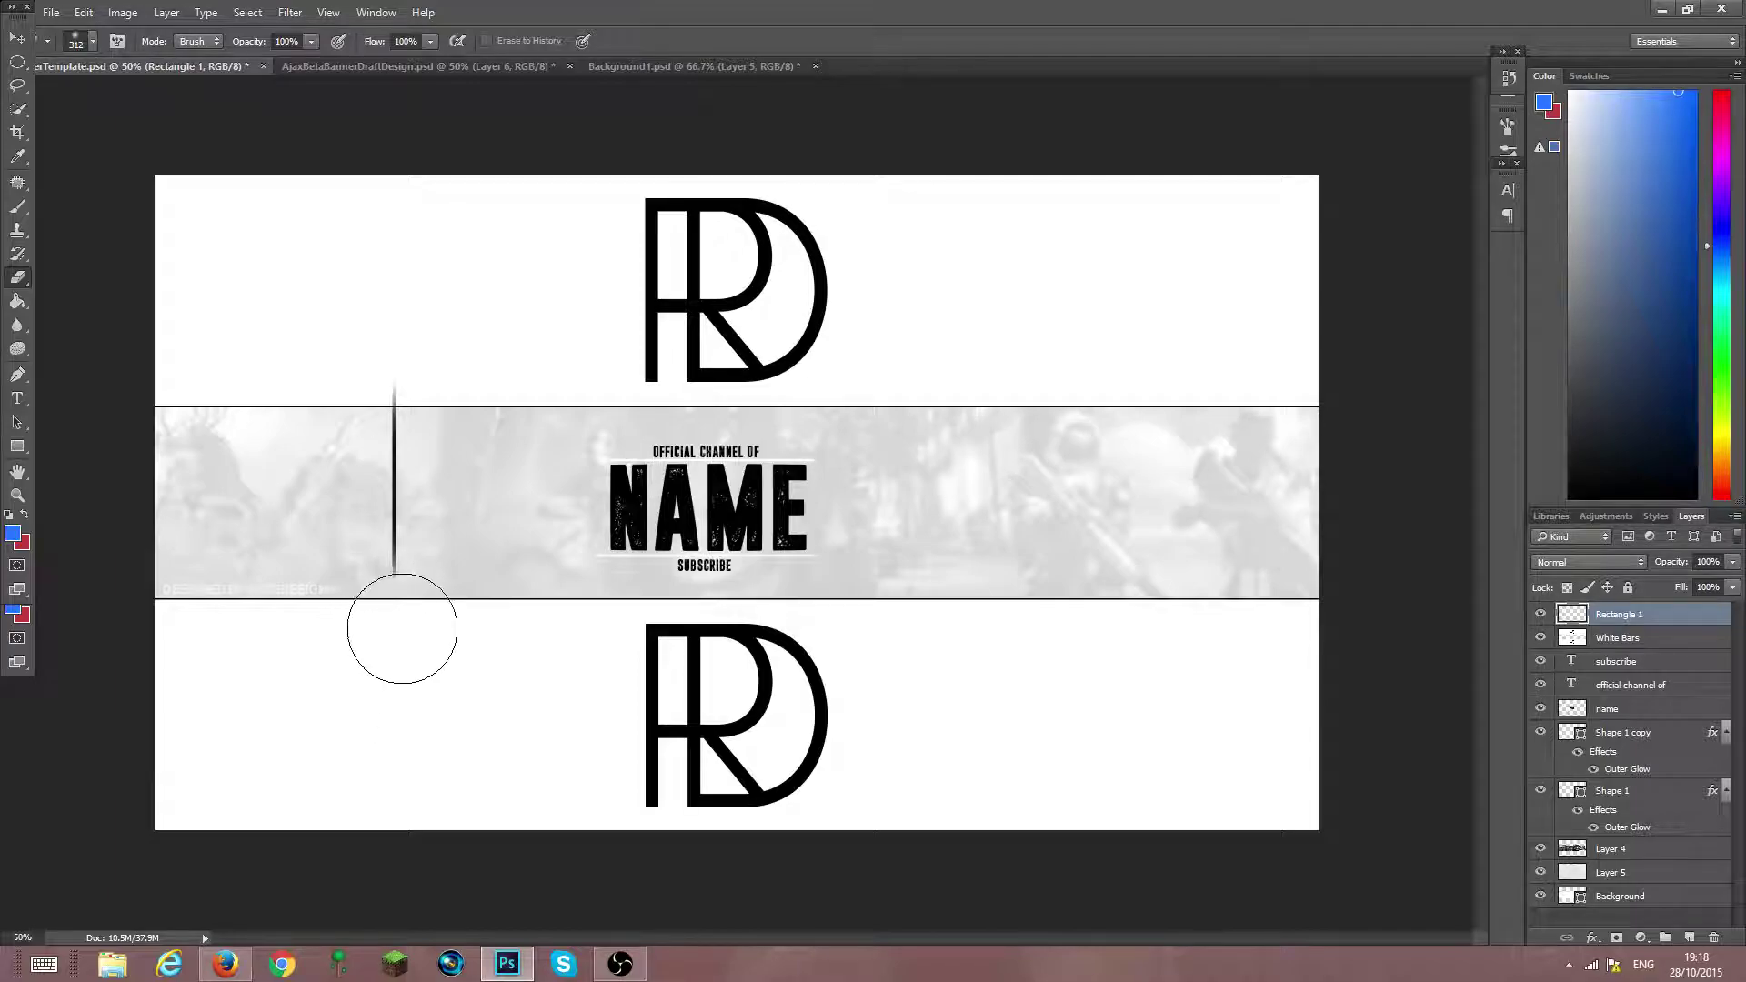
pyautogui.click(394, 619)
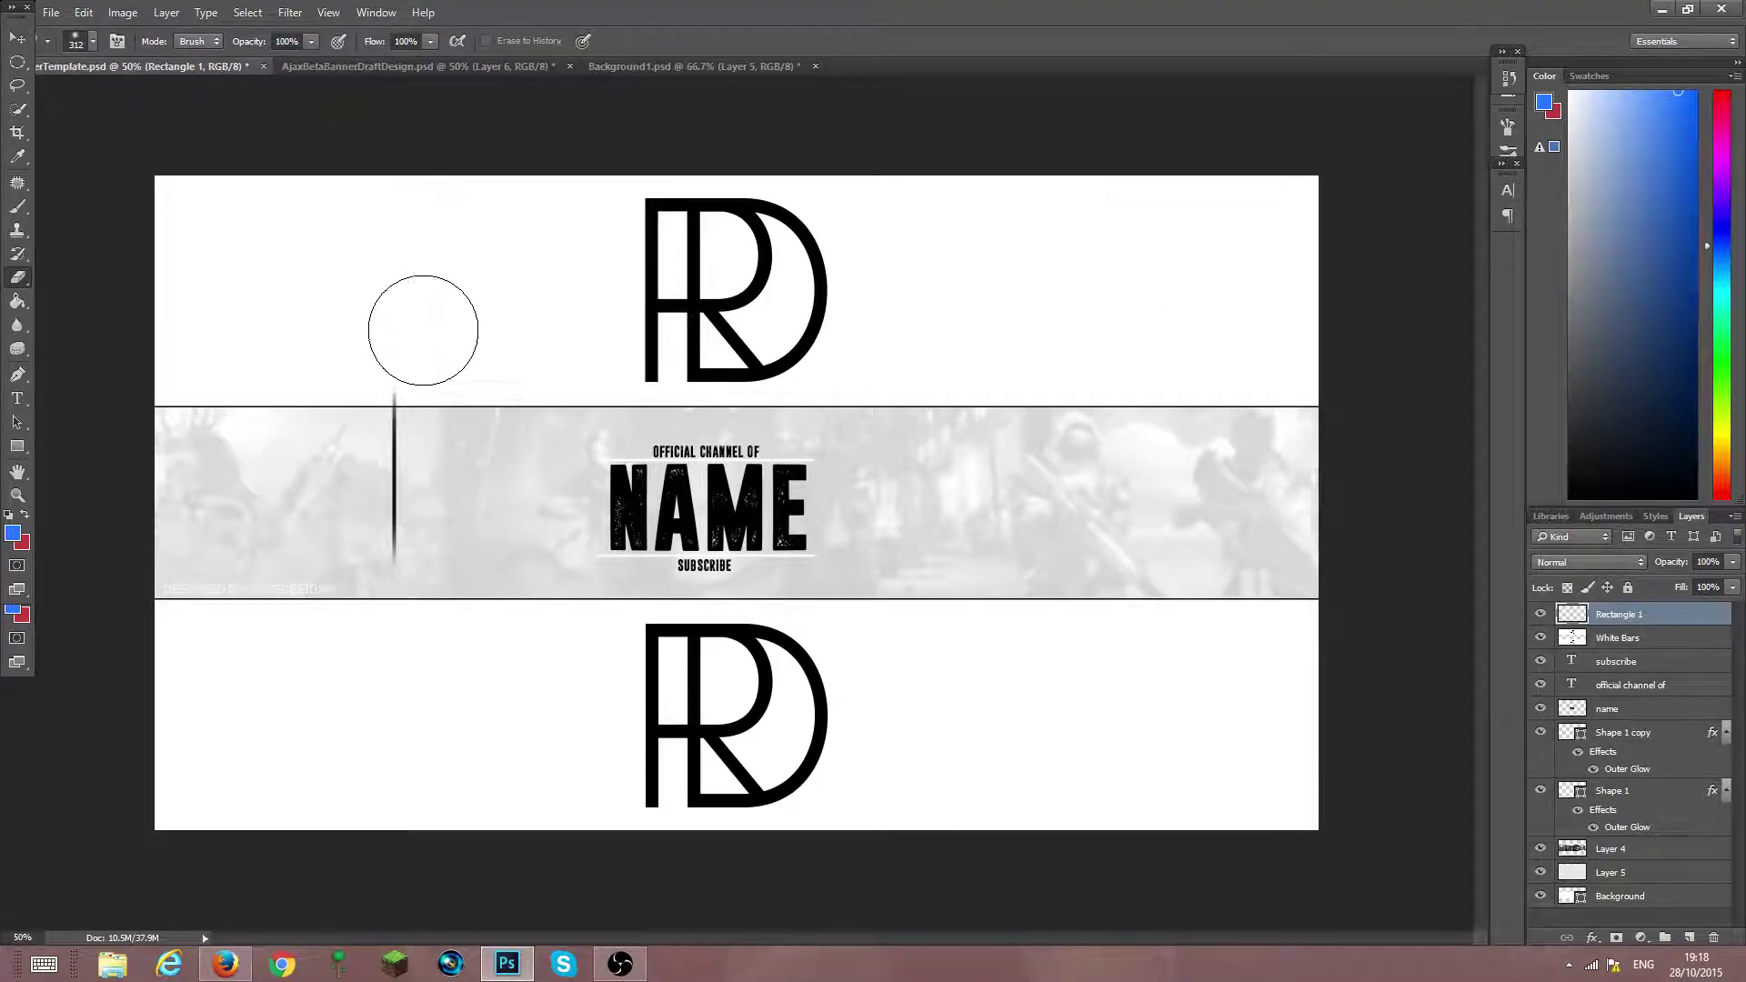
# Rotate the faded line about 27 degrees counterclockwise so it slants down to the right, and apply the transform
pyautogui.hotkey('ctrl', 't')
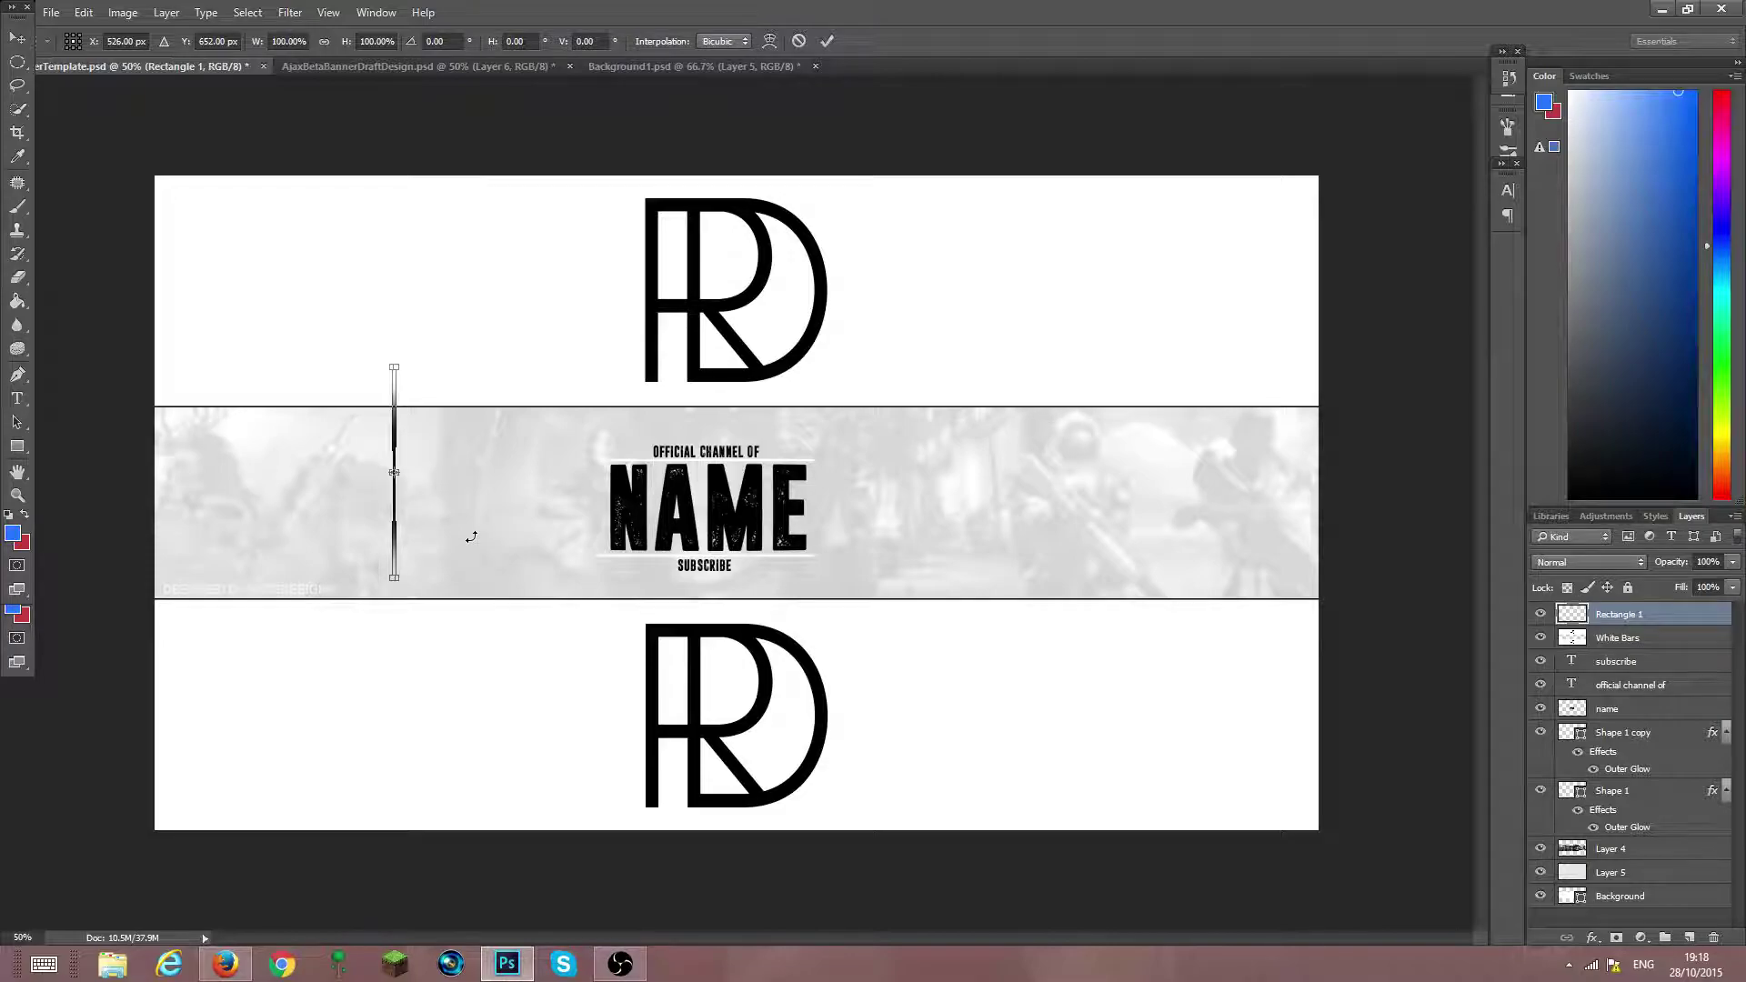
pyautogui.moveTo(524, 512); pyautogui.dragTo(534, 449)
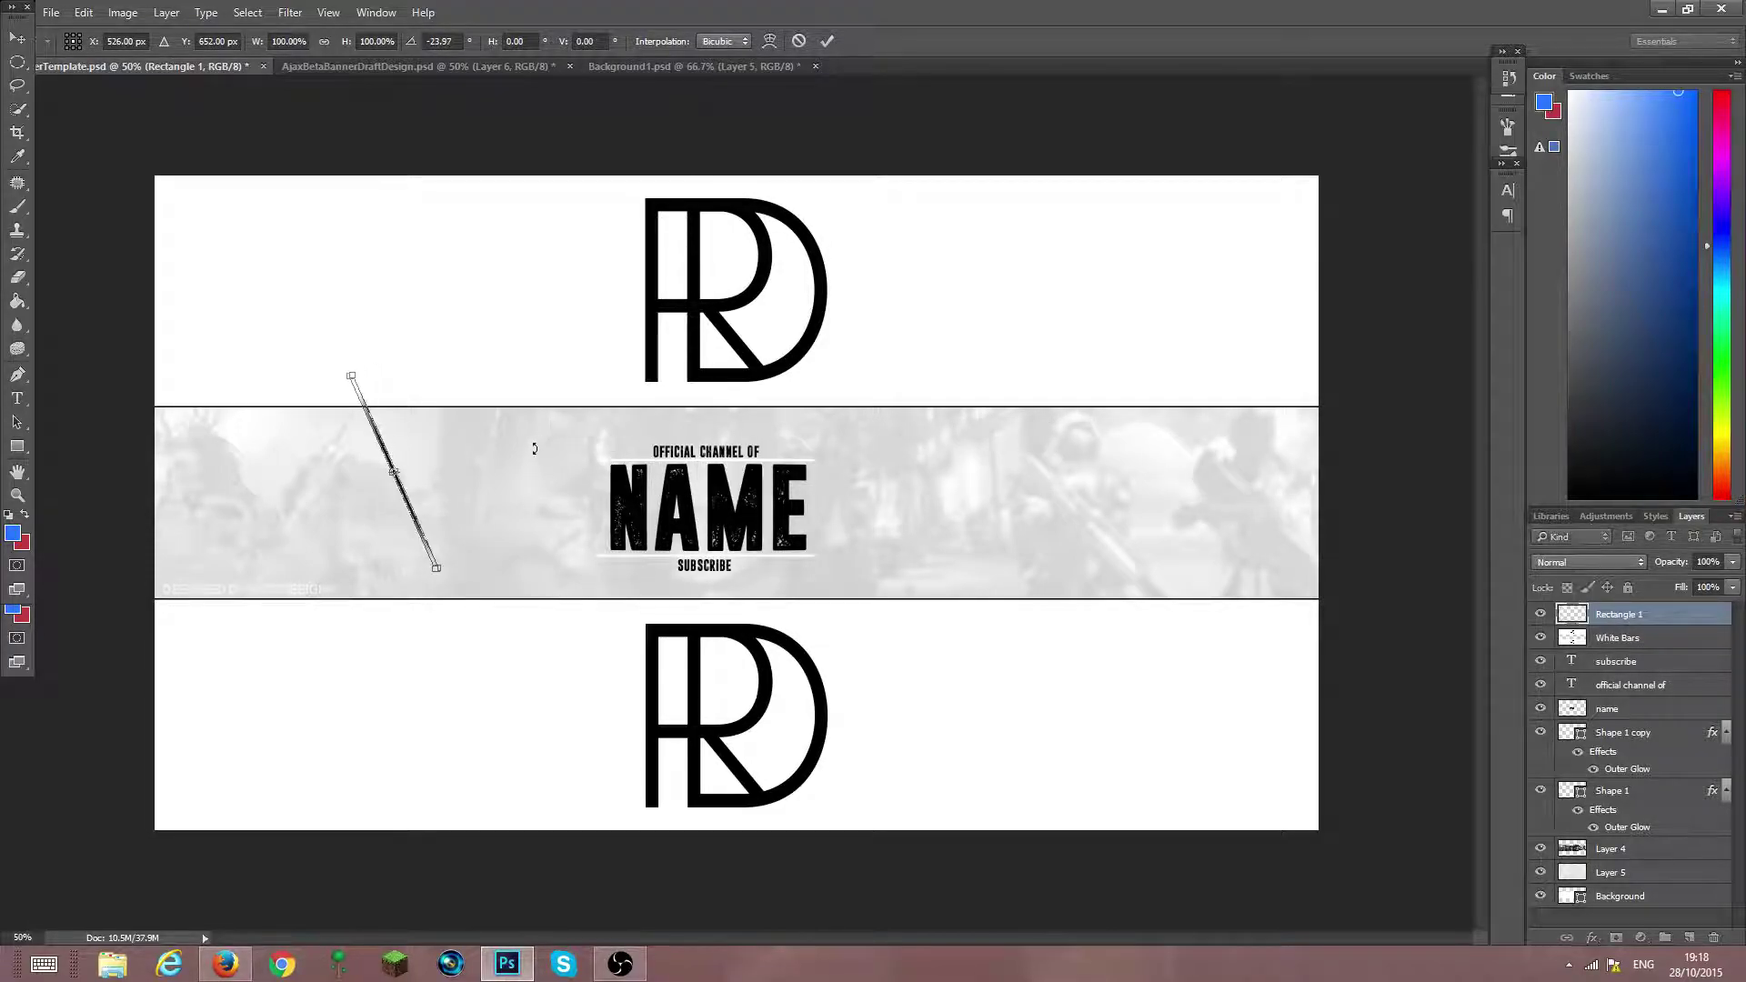
pyautogui.moveTo(356, 542); pyautogui.dragTo(362, 584)
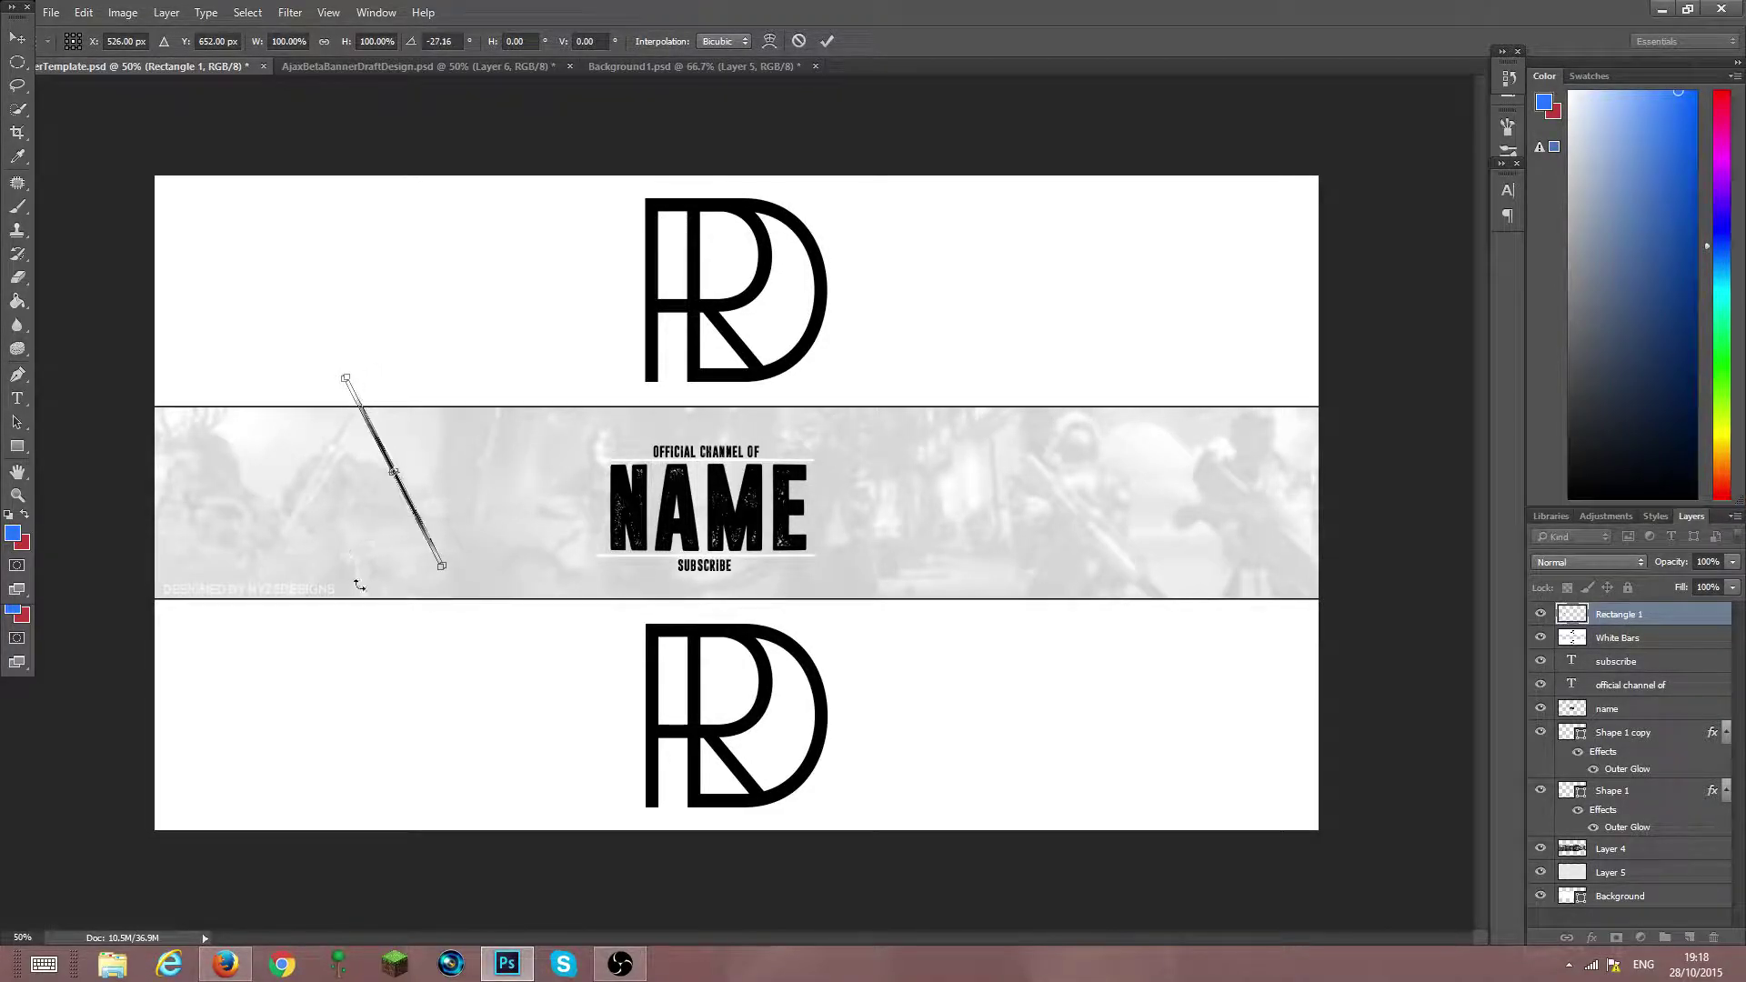
pyautogui.press('Return')
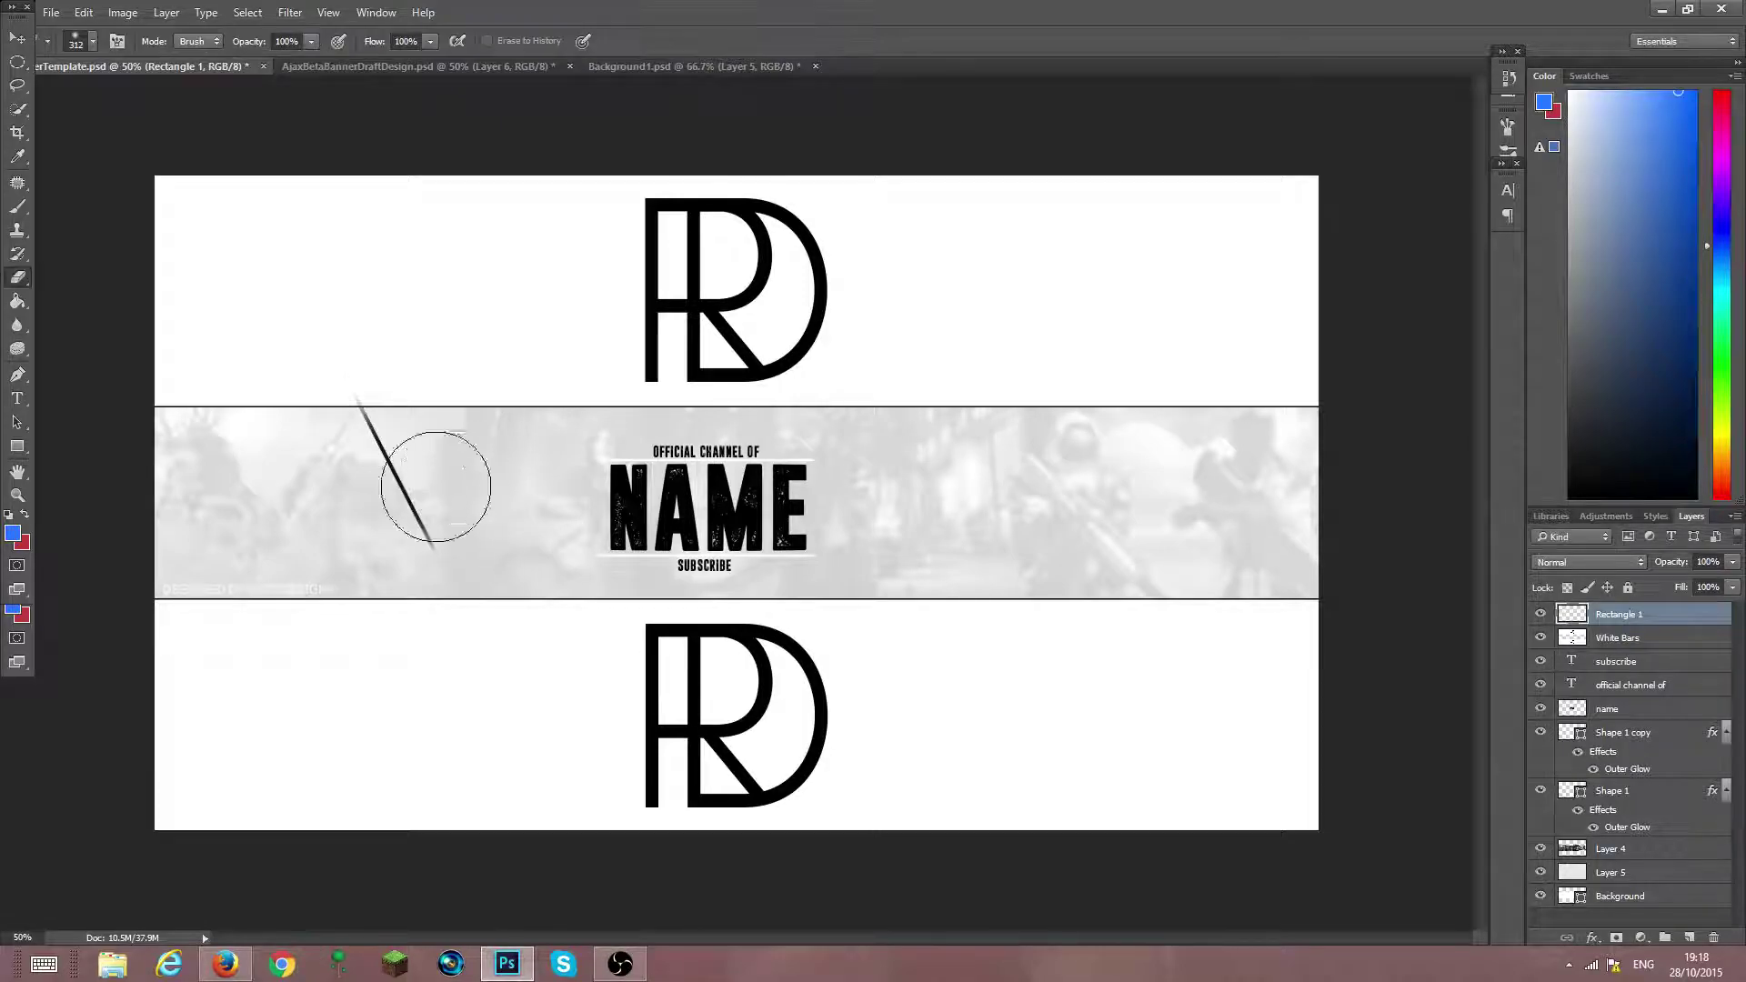
# Place the Rectangle 1 layer below White Bars, shift the slanted line left and enlarge it to span the image band's height
pyautogui.press('v')
pyautogui.moveTo(1693, 638); pyautogui.dragTo(1692, 649)
pyautogui.moveTo(419, 536); pyautogui.dragTo(358, 591)
pyautogui.hotkey('ctrl', 't')
pyautogui.moveTo(283, 446); pyautogui.dragTo(228, 387)
pyautogui.press('Return')
# Duplicate the slanted line three times and offset the copies sideways into a group of four parallel stripes
pyautogui.press('ctrl')
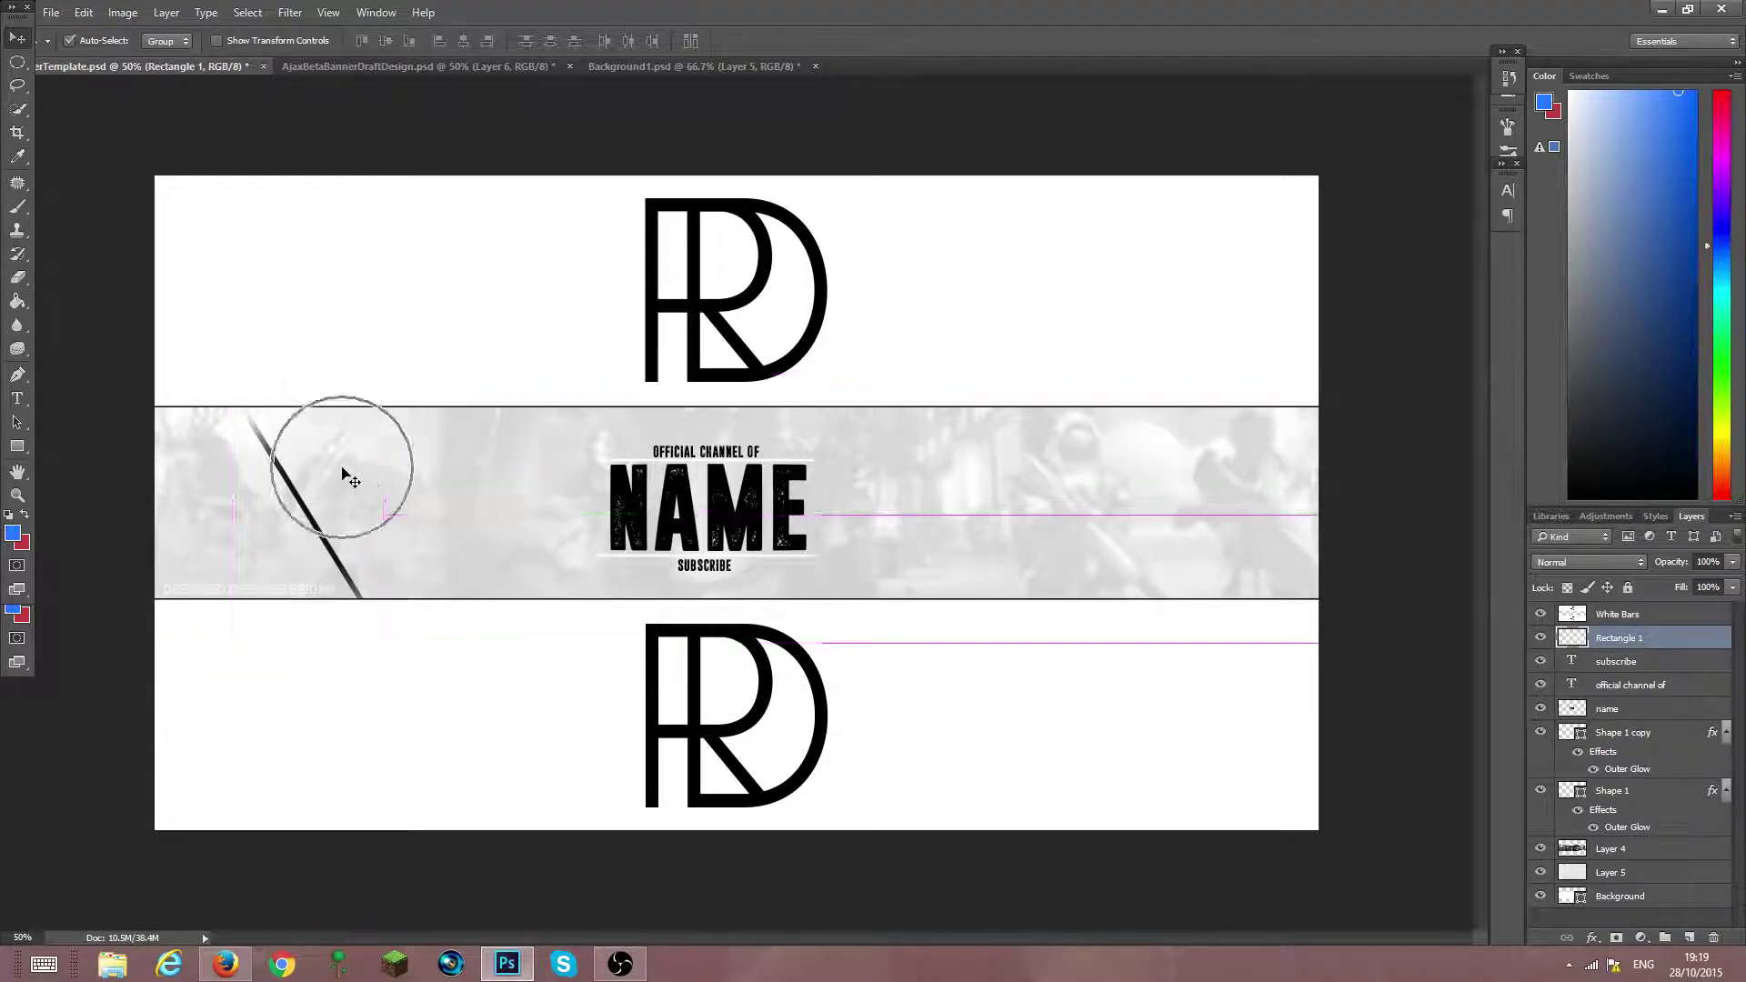
pyautogui.hotkey('ctrl', 'j')
pyautogui.hotkey('ctrl', 'j')
pyautogui.hotkey('ctrl', 'j')
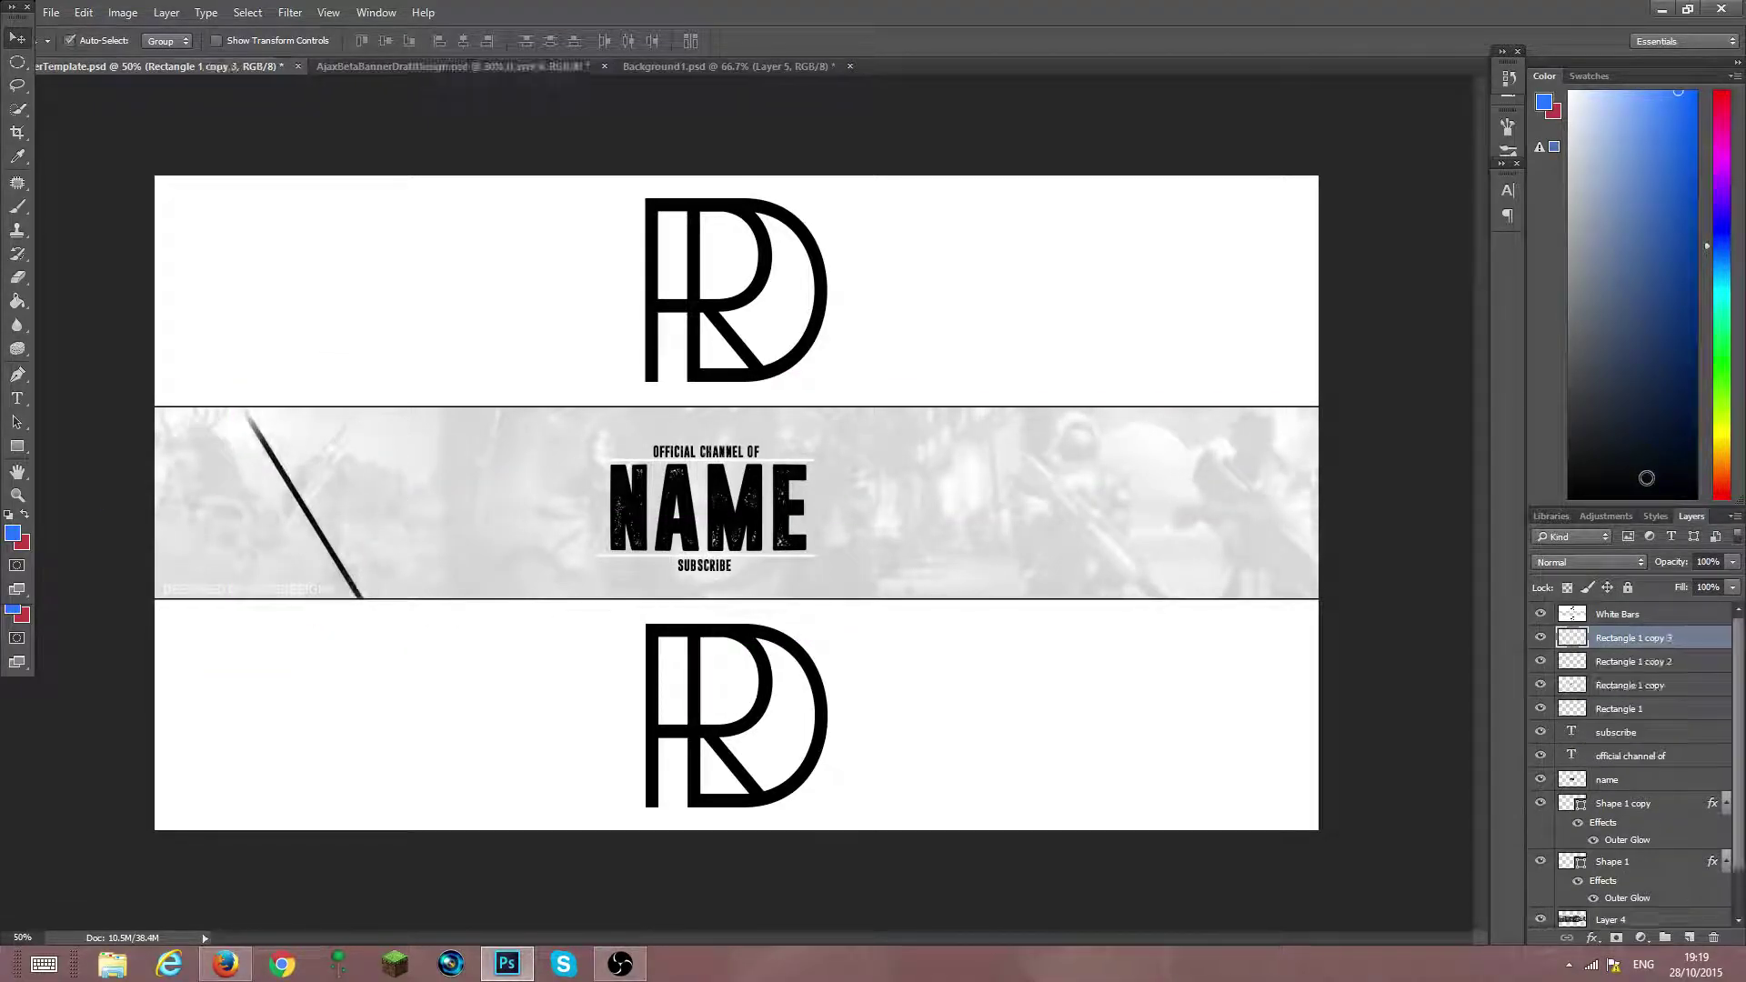
pyautogui.moveTo(343, 575); pyautogui.dragTo(397, 579)
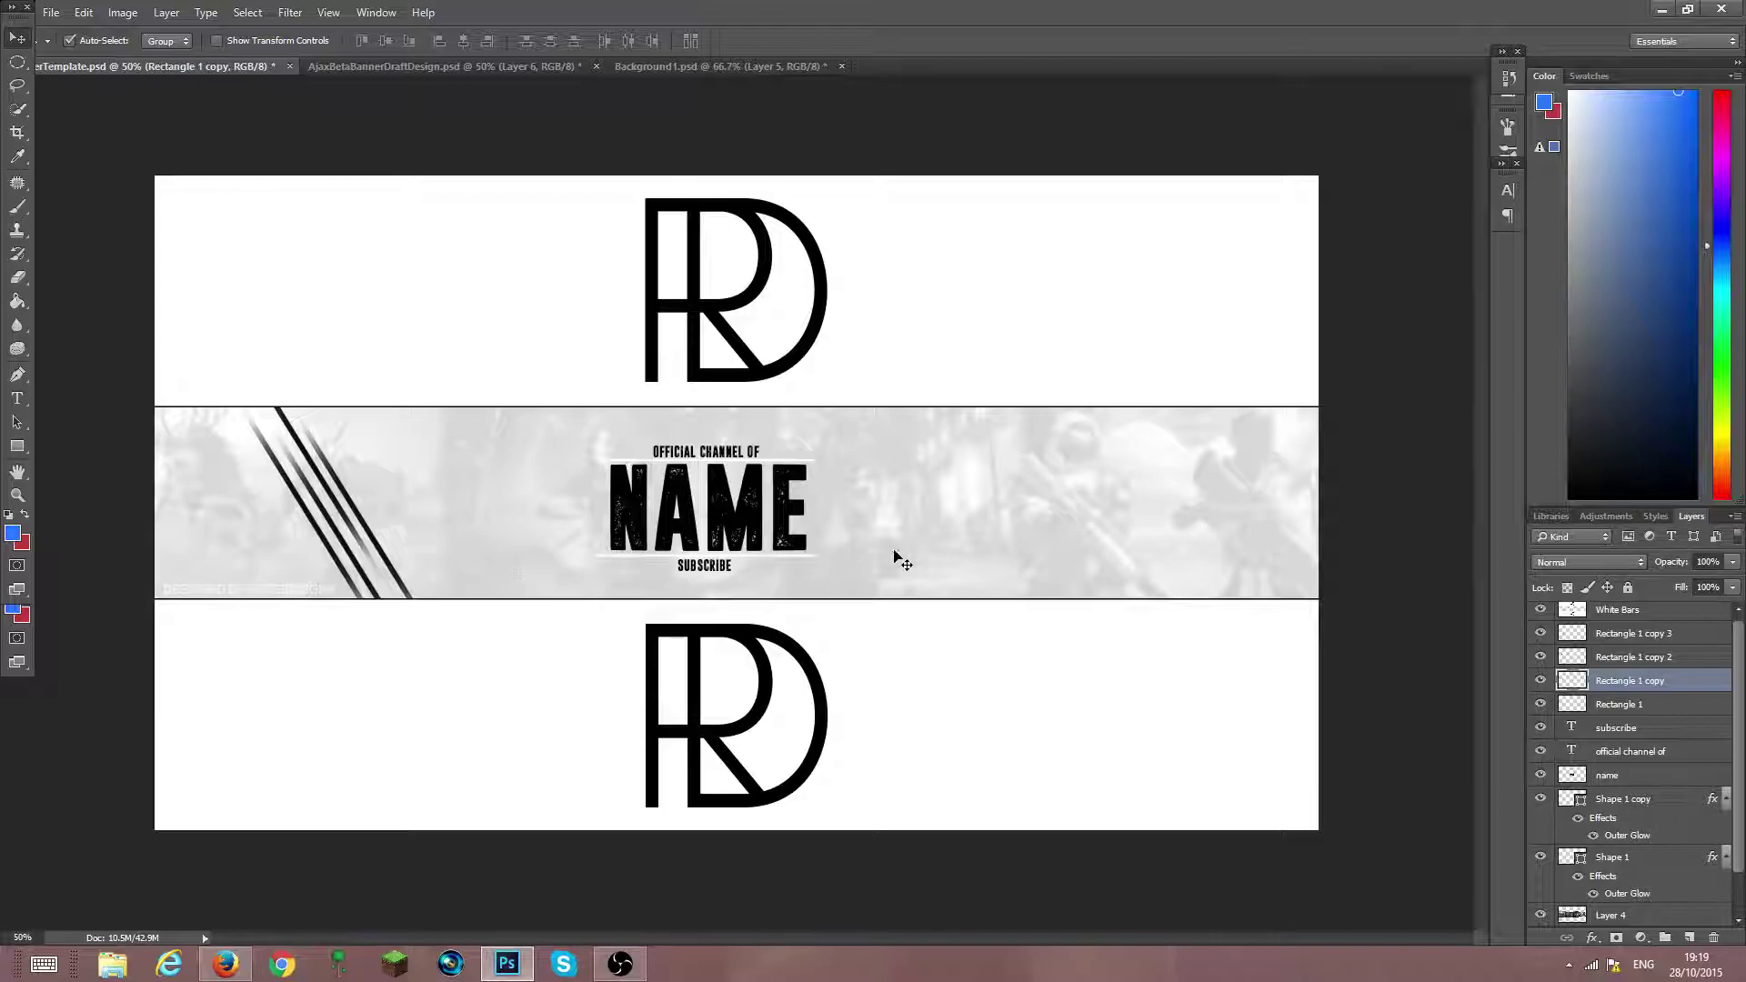
# Duplicate all four slanted line layers together, from Rectangle 1 to Rectangle 1 copy 3
pyautogui.click(1657, 706)
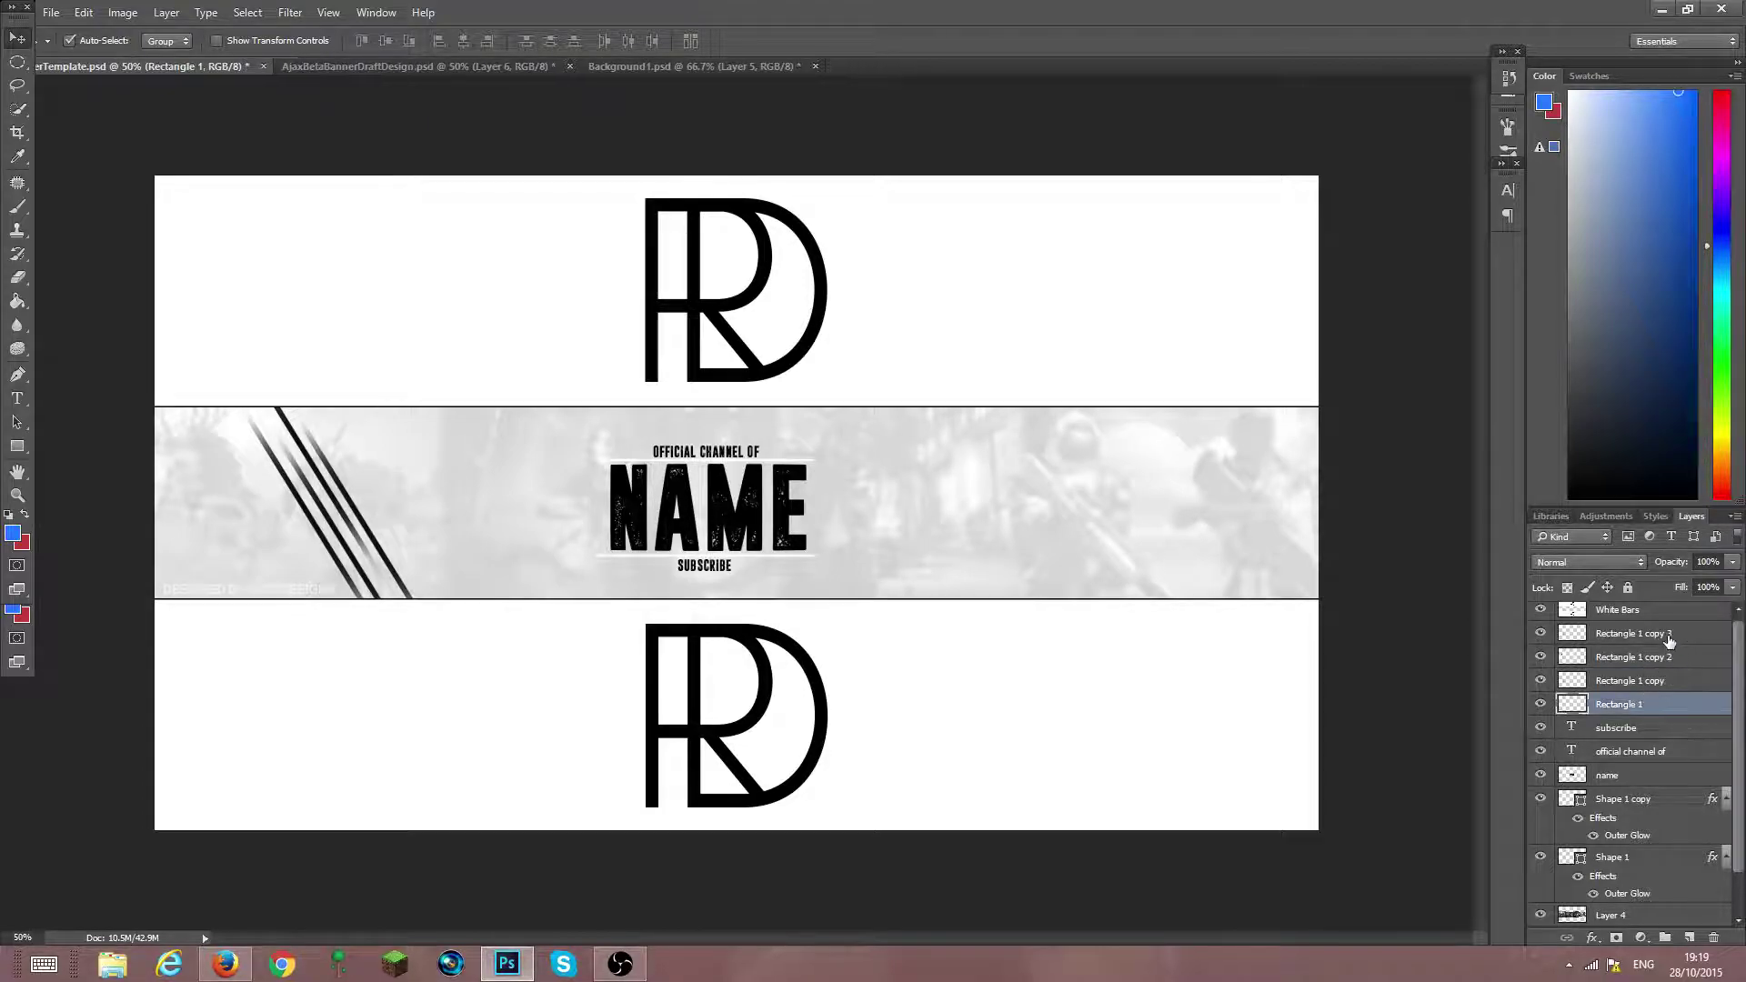
pyautogui.keyDown('shift'); pyautogui.click(1672, 635); pyautogui.keyUp('shift')
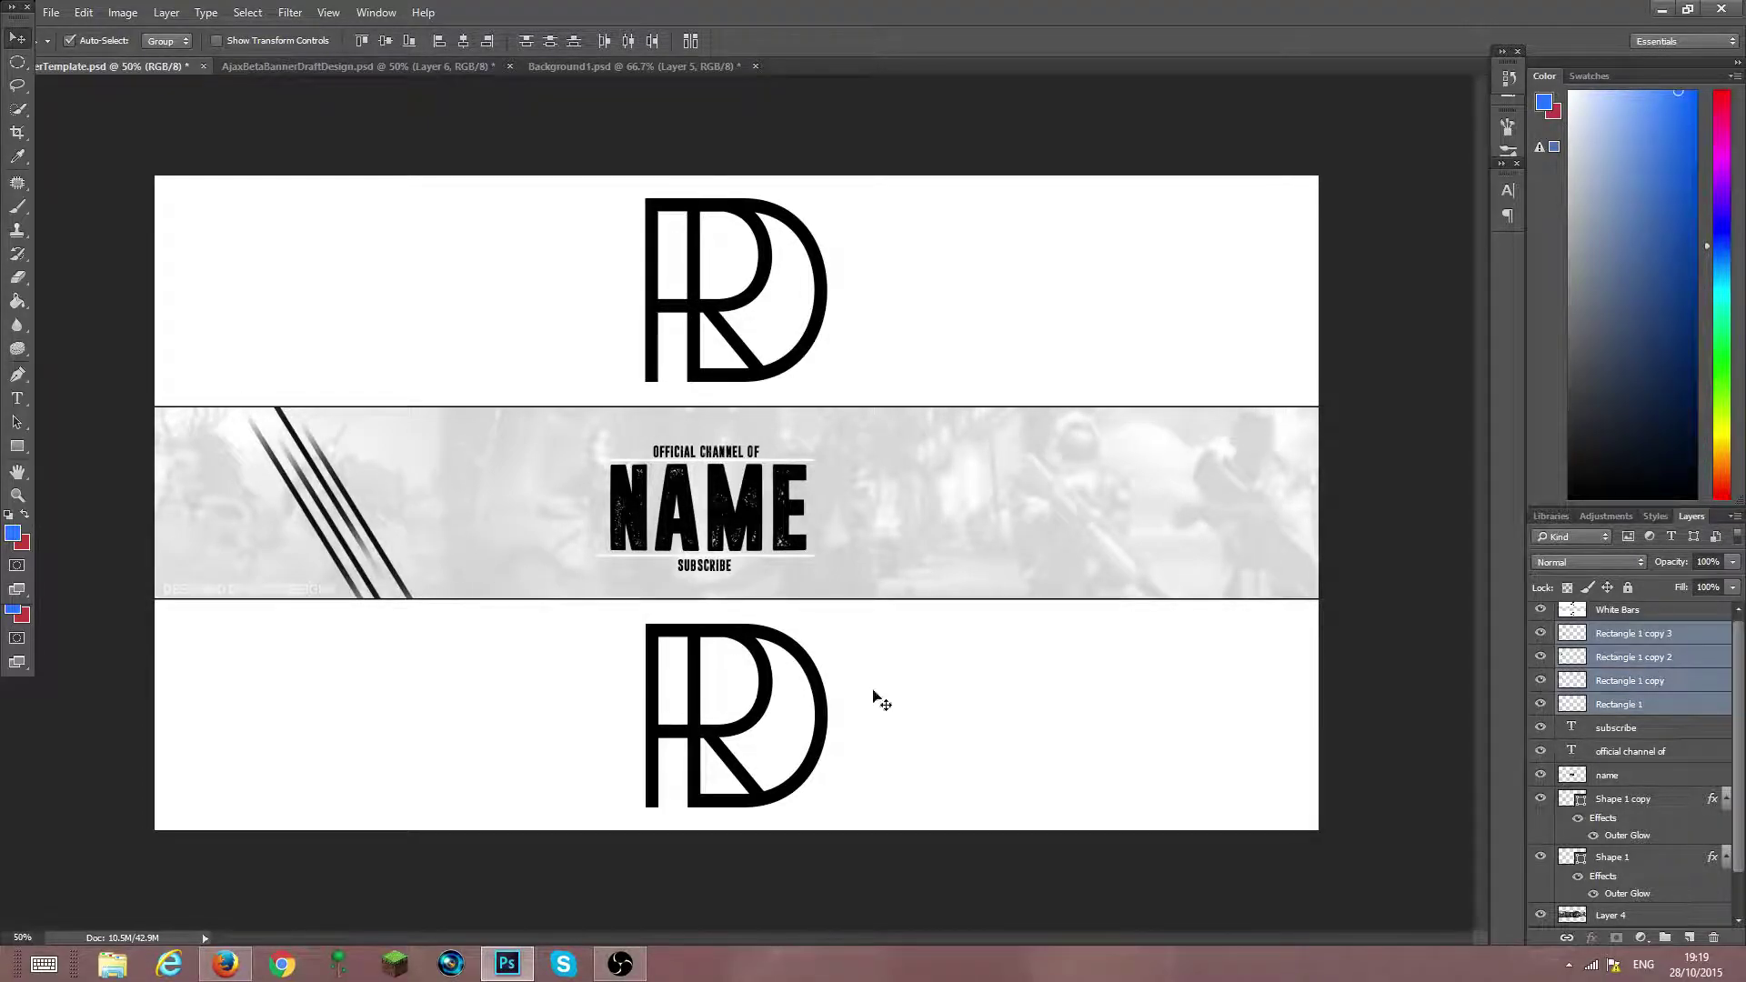
pyautogui.hotkey('ctrl', 'j')
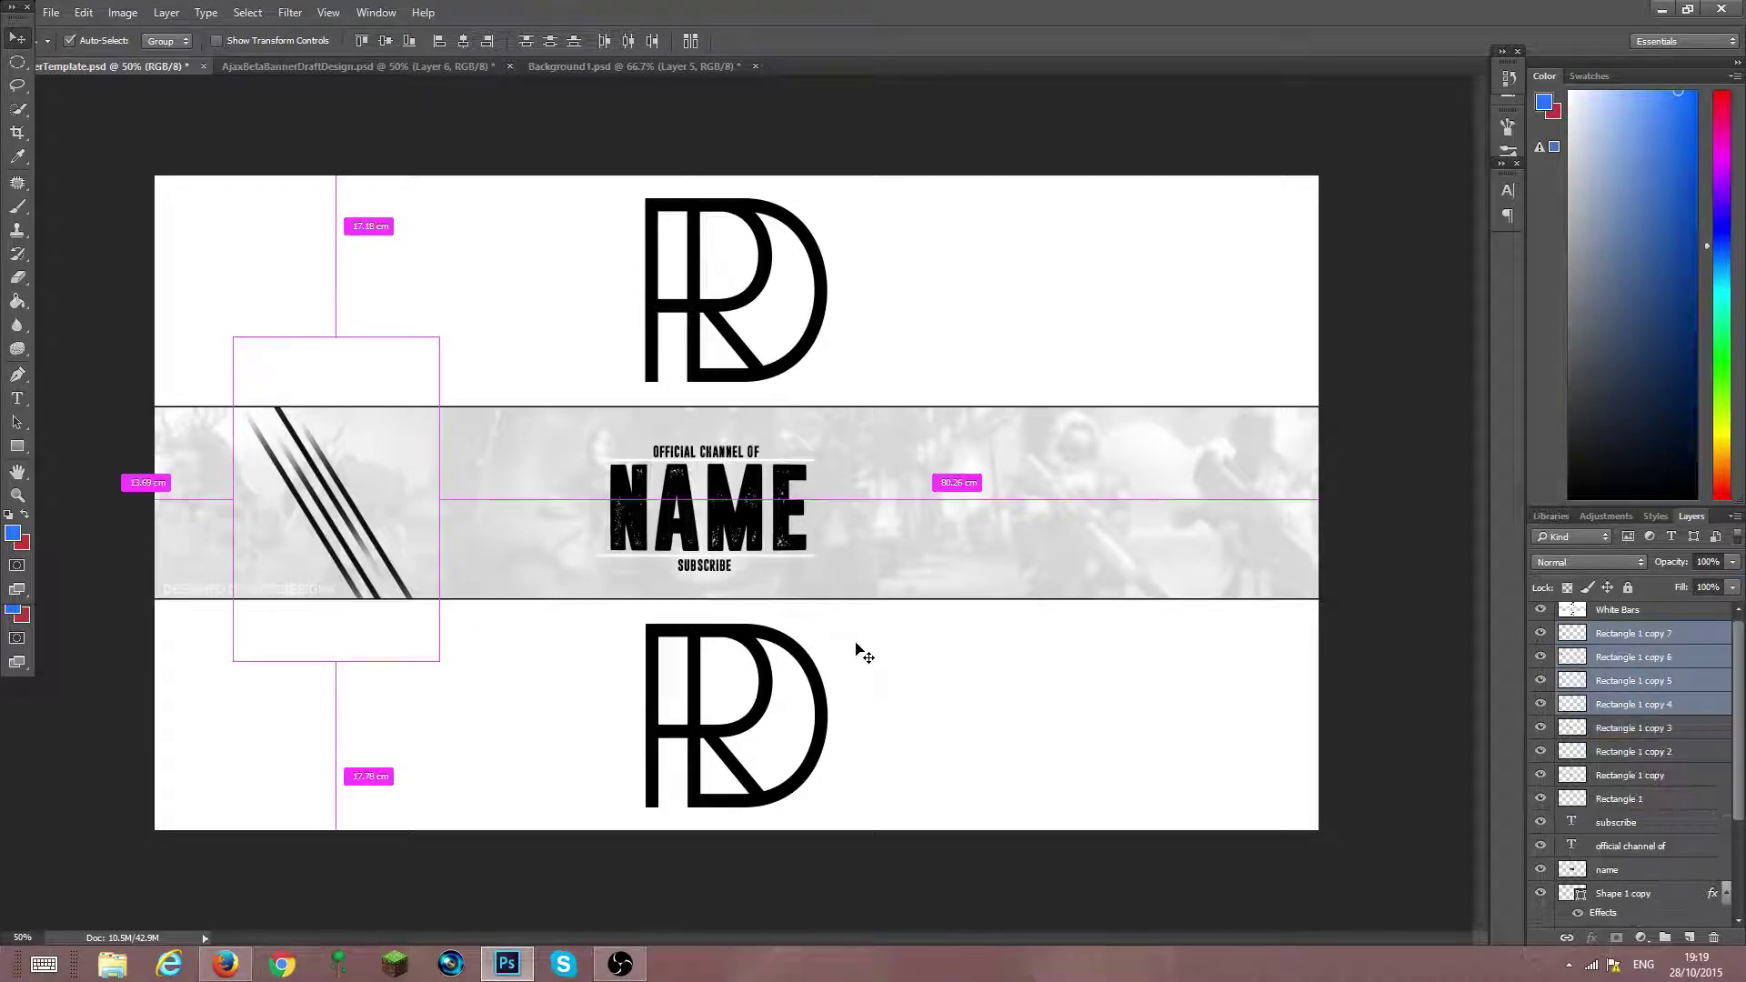
pyautogui.moveTo(360, 535); pyautogui.dragTo(420, 528)
pyautogui.hotkey('ctrl', 't')
pyautogui.press('Return')
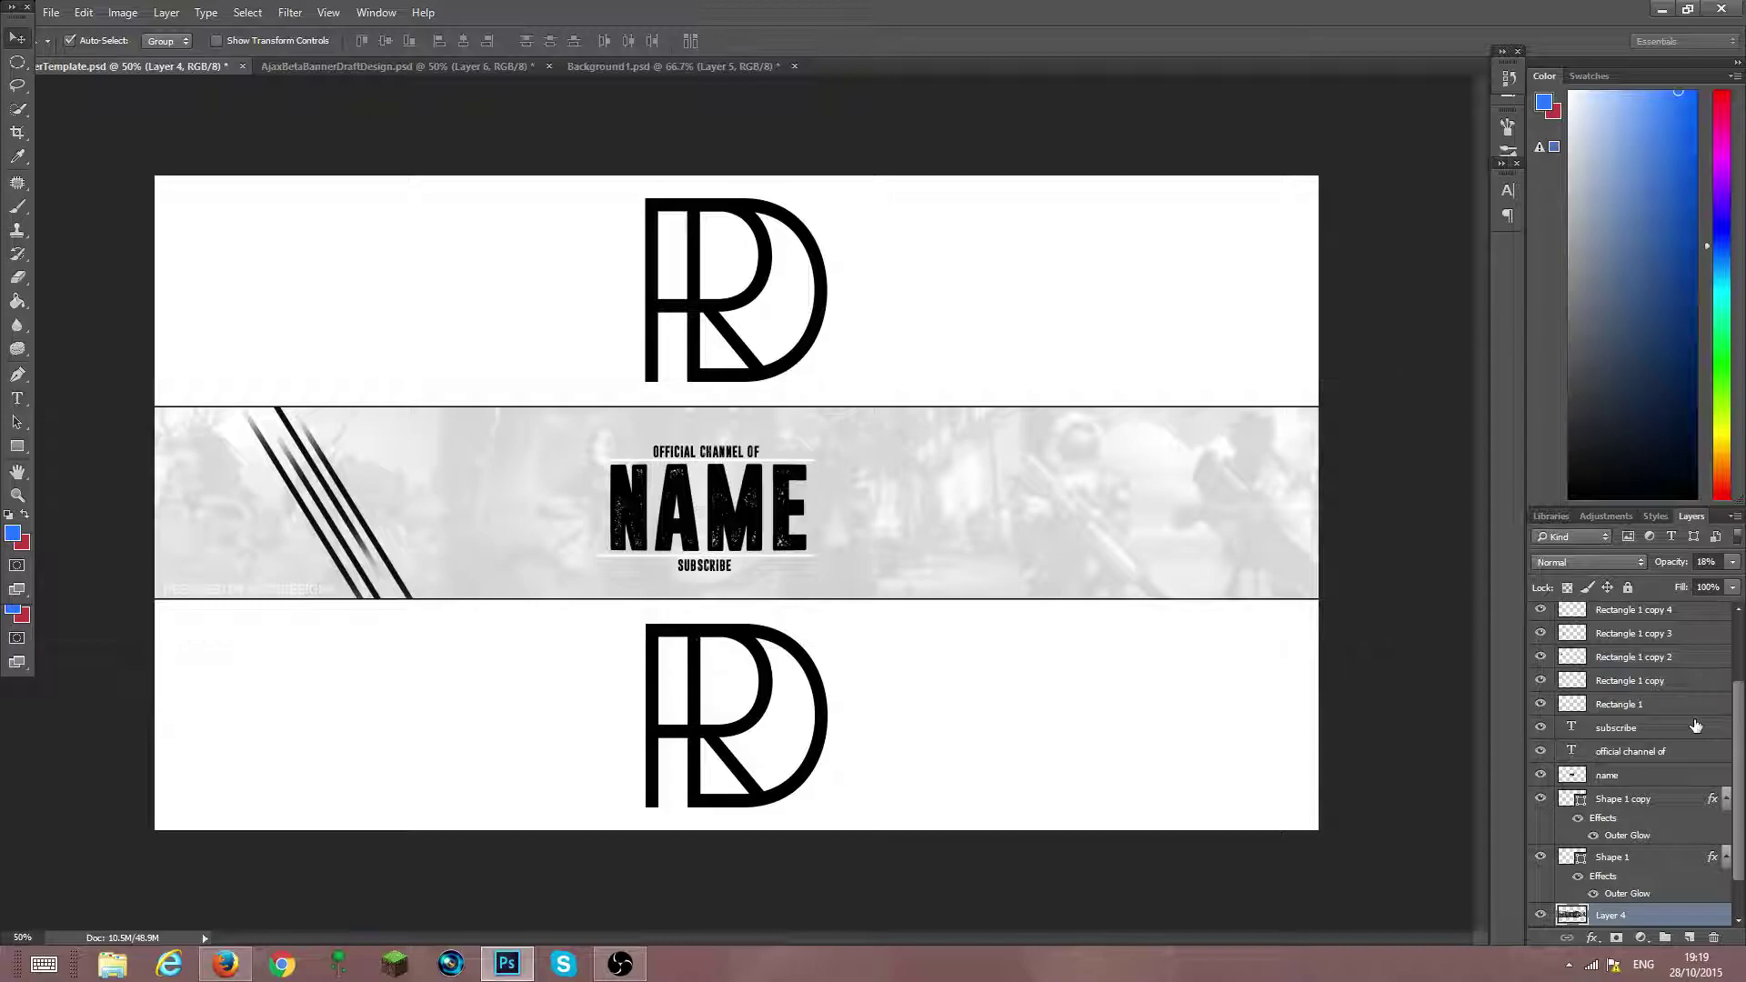
# Flip the four duplicated lines, Rectangle 1 copy 4 to copy 7, horizontally and move them to the banner's right side as a mirror
pyautogui.scroll(4, 1697, 718)
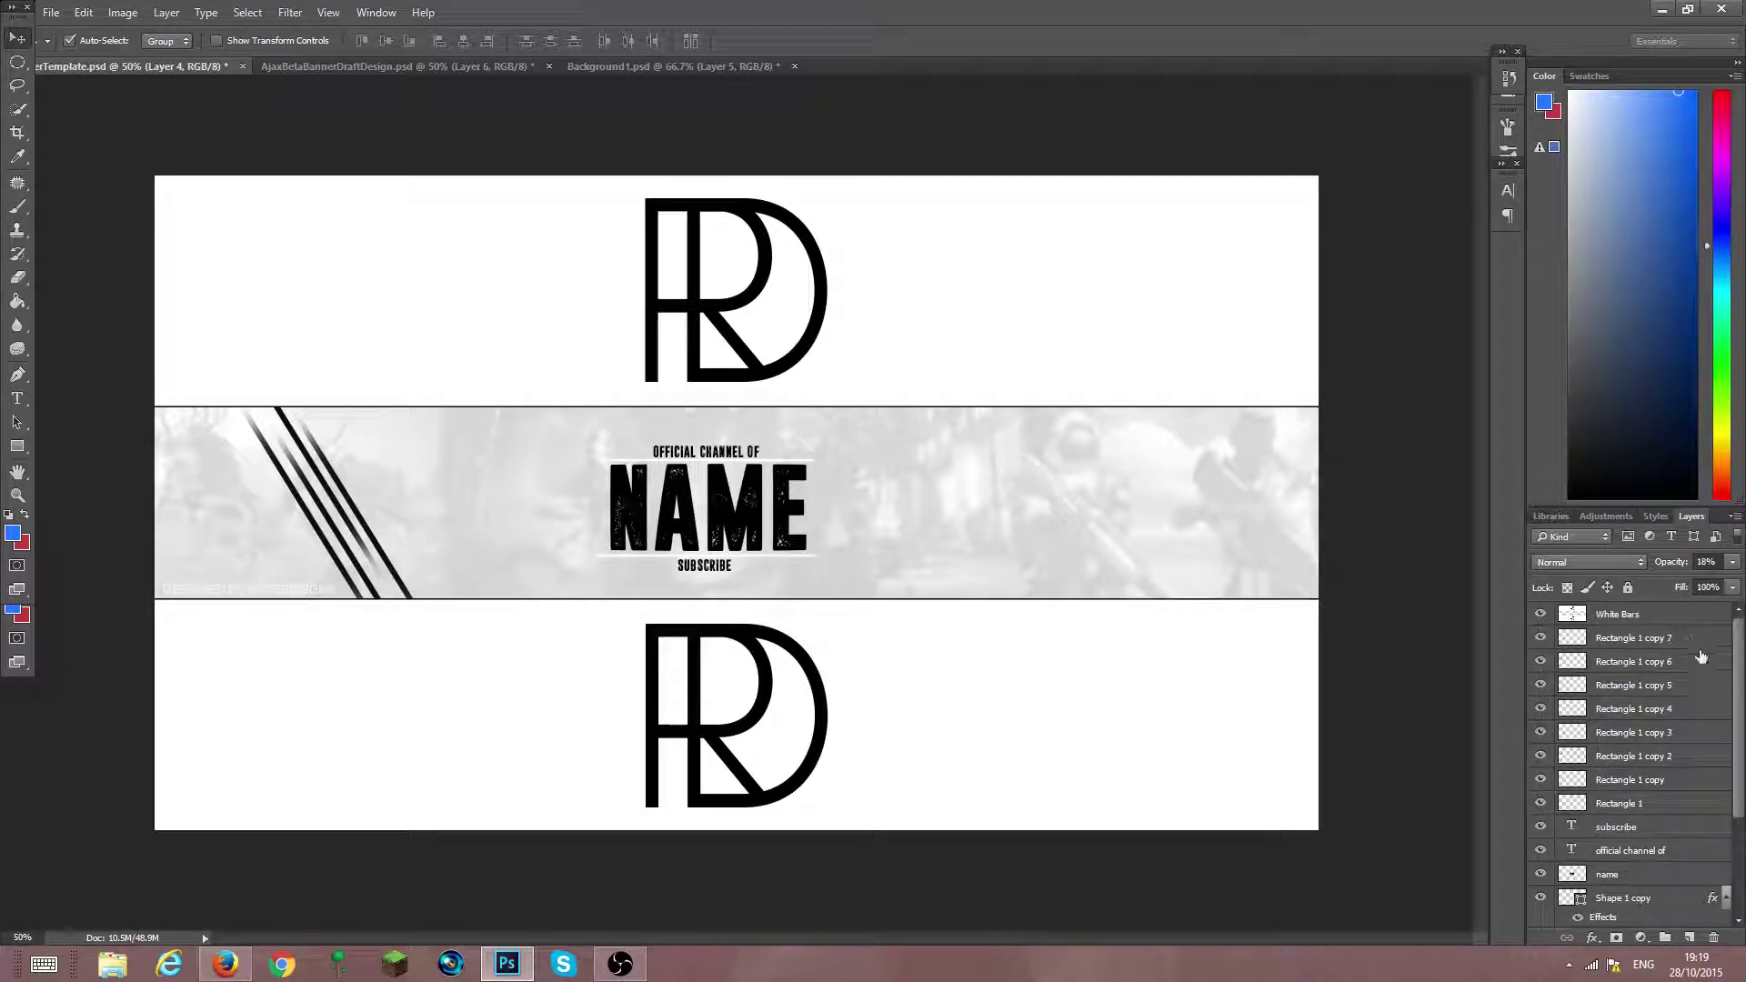
pyautogui.click(1697, 640)
pyautogui.keyDown('shift'); pyautogui.click(1693, 706); pyautogui.keyUp('shift')
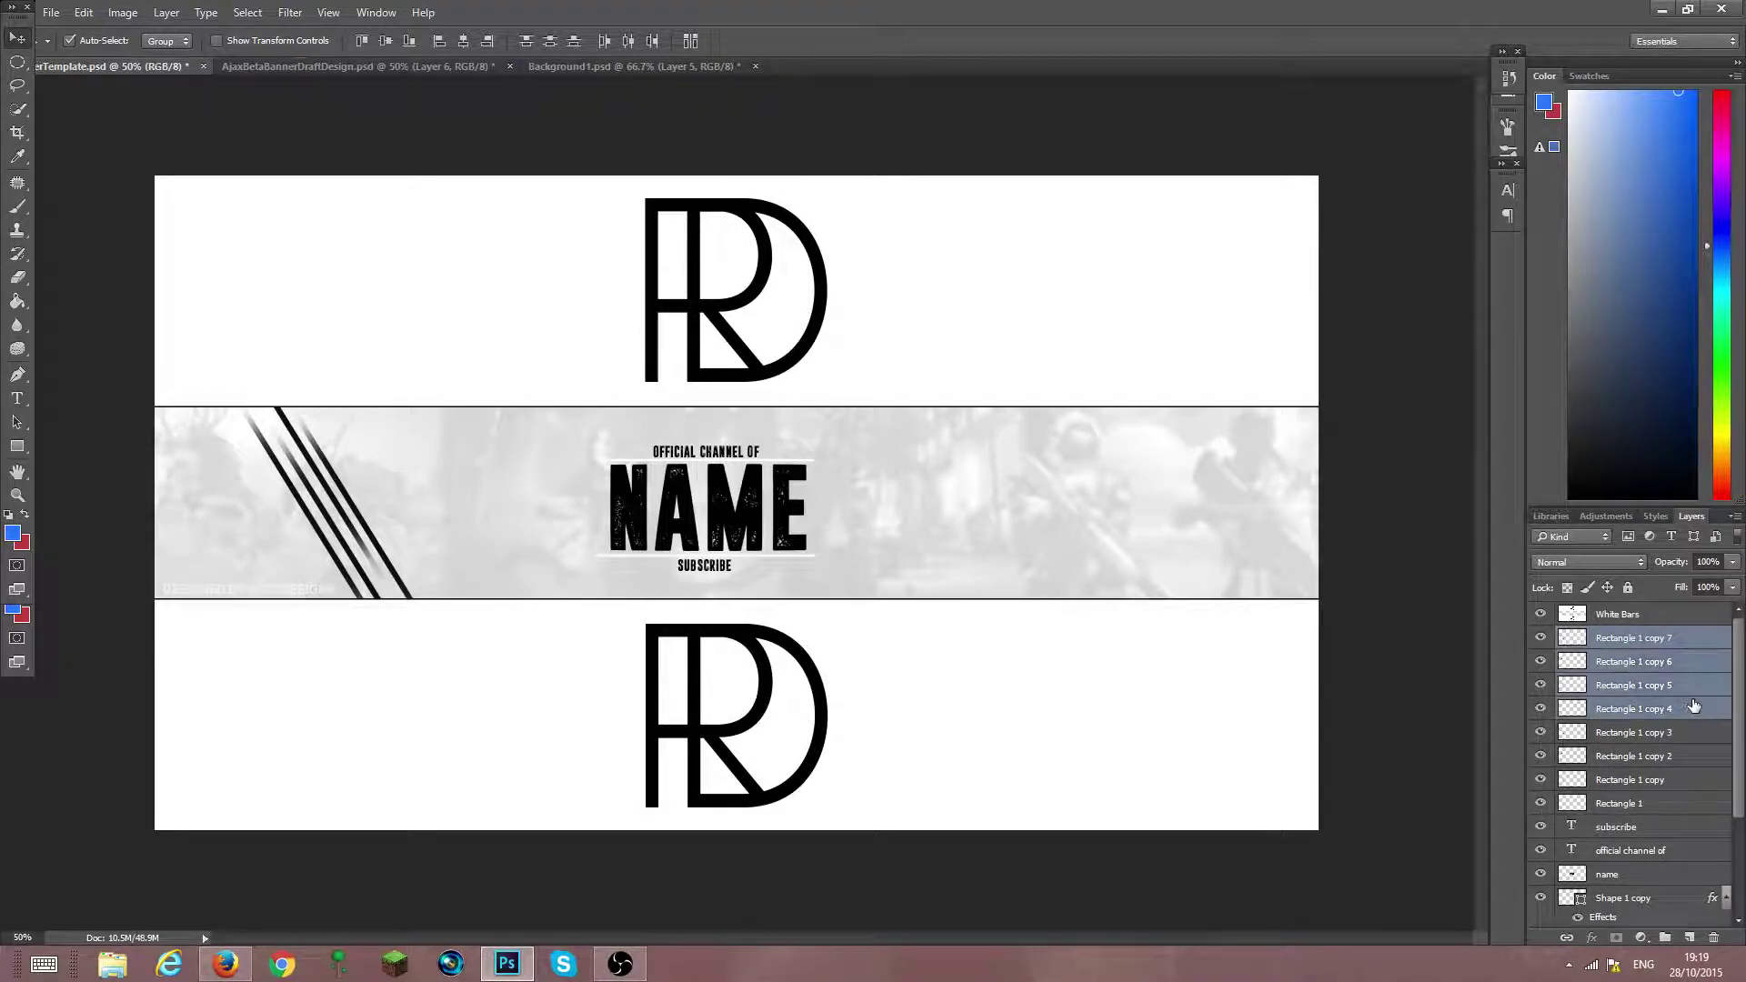
pyautogui.hotkey('ctrl', 't')
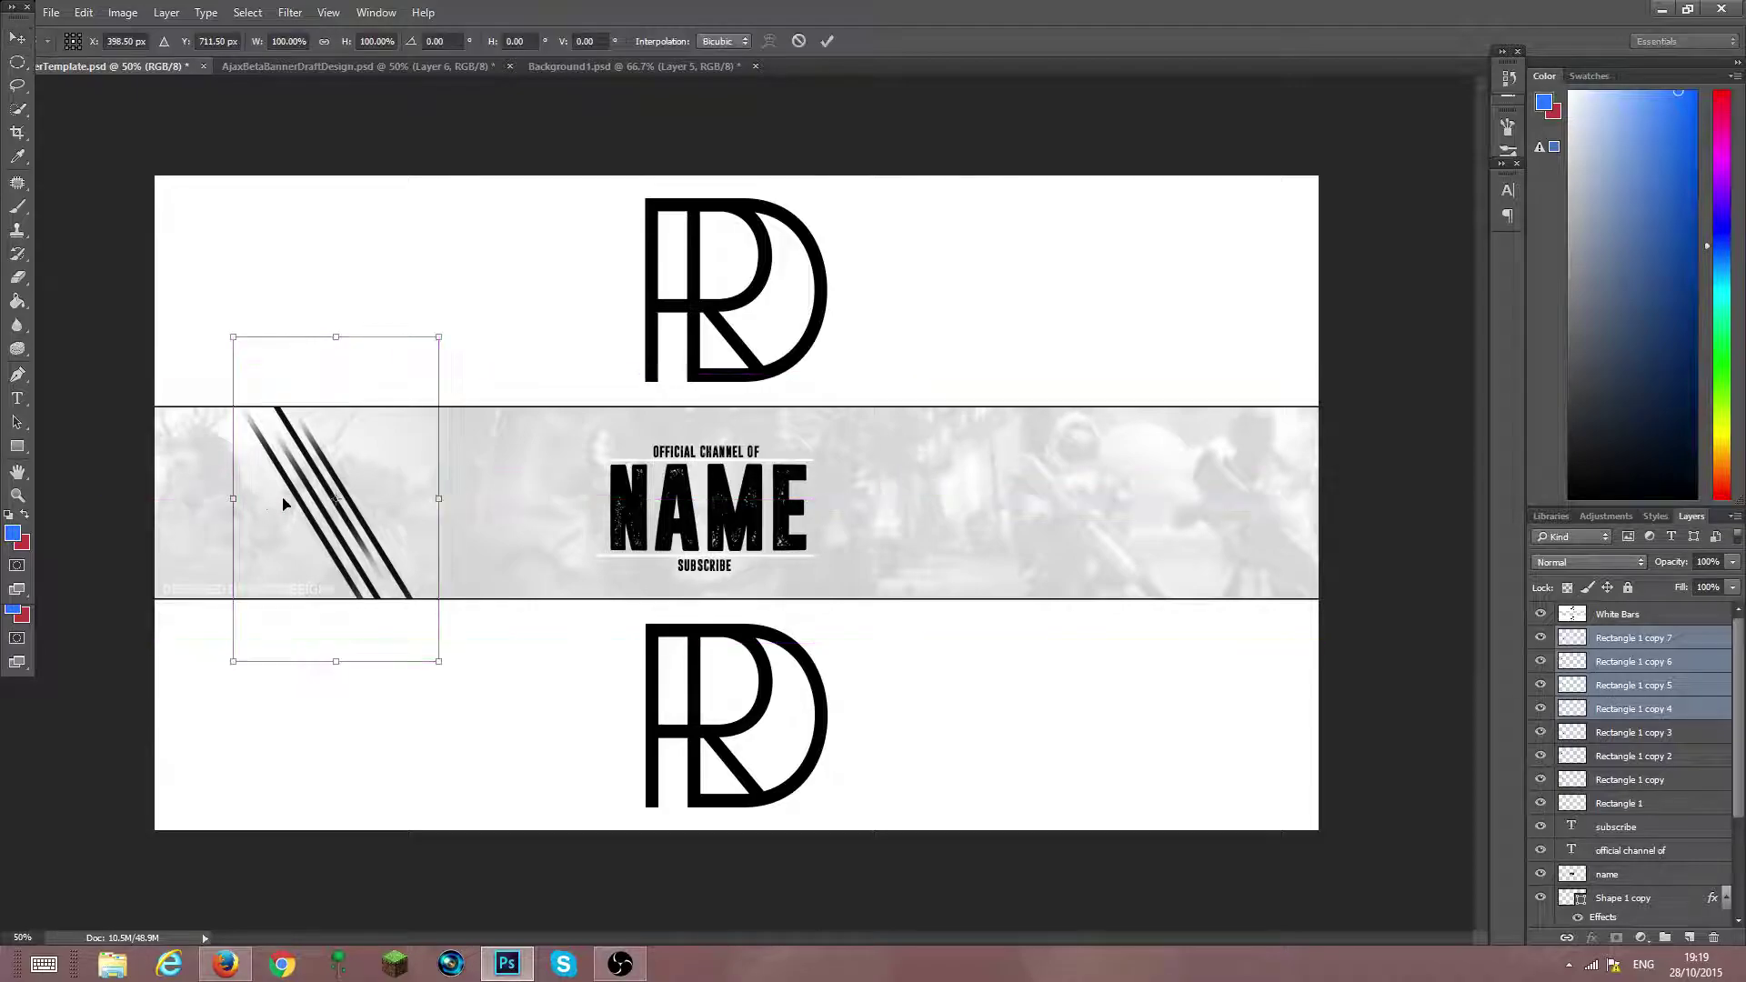
pyautogui.rightClick(355, 501)
pyautogui.click(459, 770)
pyautogui.moveTo(425, 548); pyautogui.dragTo(1203, 557)
pyautogui.press('Return')
# Nudge the NAME title, both captions and the two glowing lines together about 10 px to the right
pyautogui.scroll(-3, 1655, 727)
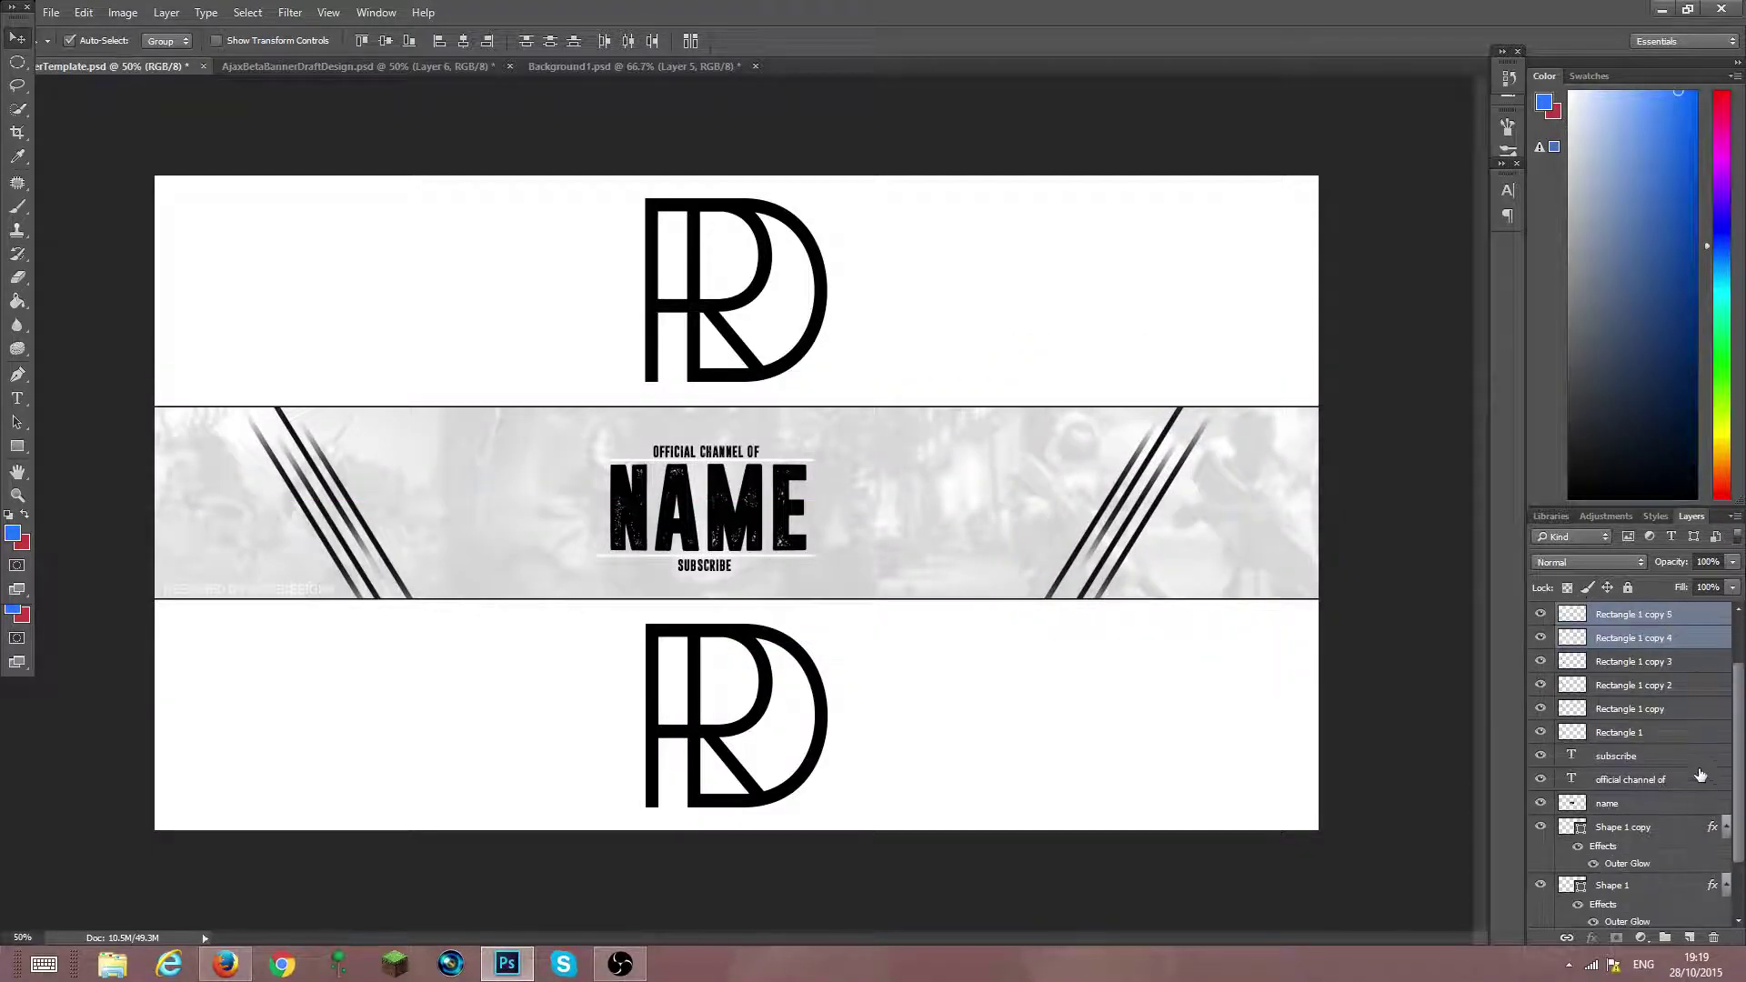
pyautogui.click(1681, 753)
pyautogui.scroll(-3, 1686, 776)
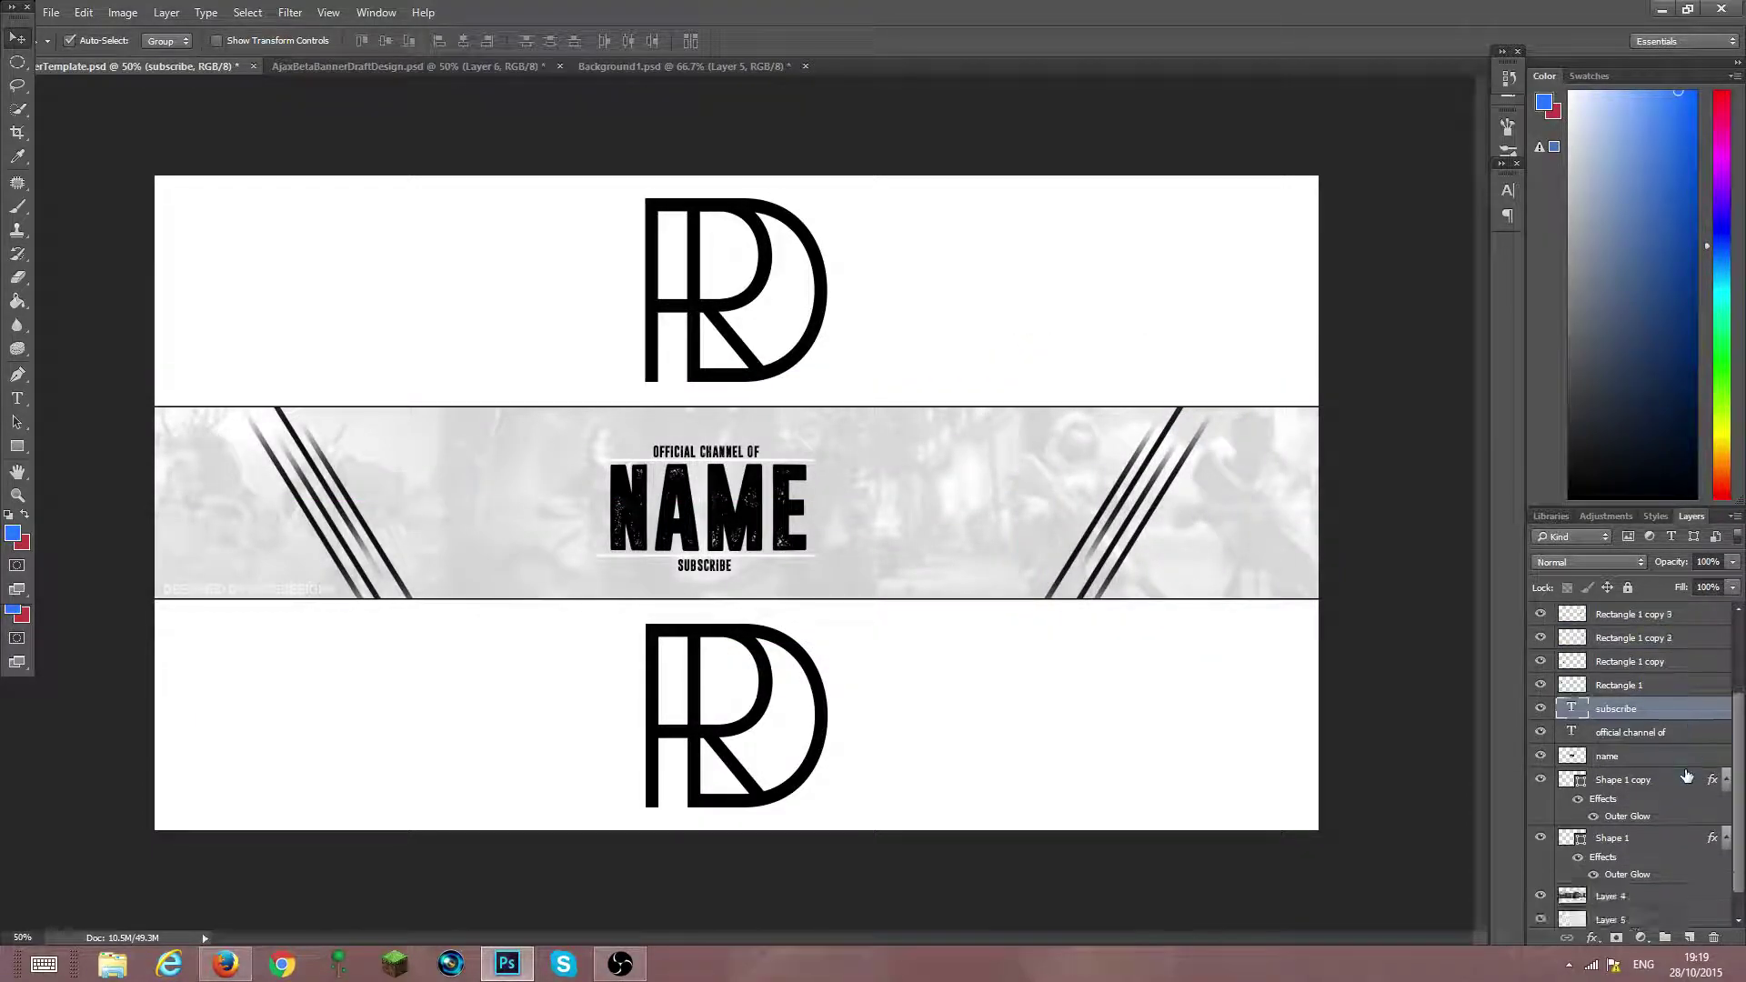
pyautogui.keyDown('shift'); pyautogui.click(1659, 816); pyautogui.keyUp('shift')
pyautogui.press('Right')
pyautogui.press('Right')
pyautogui.press('Right')
pyautogui.press('Right')
pyautogui.press('Right')
pyautogui.press('Right')
pyautogui.press('Right')
pyautogui.press('Right')
pyautogui.press('Right')
pyautogui.press('Right')
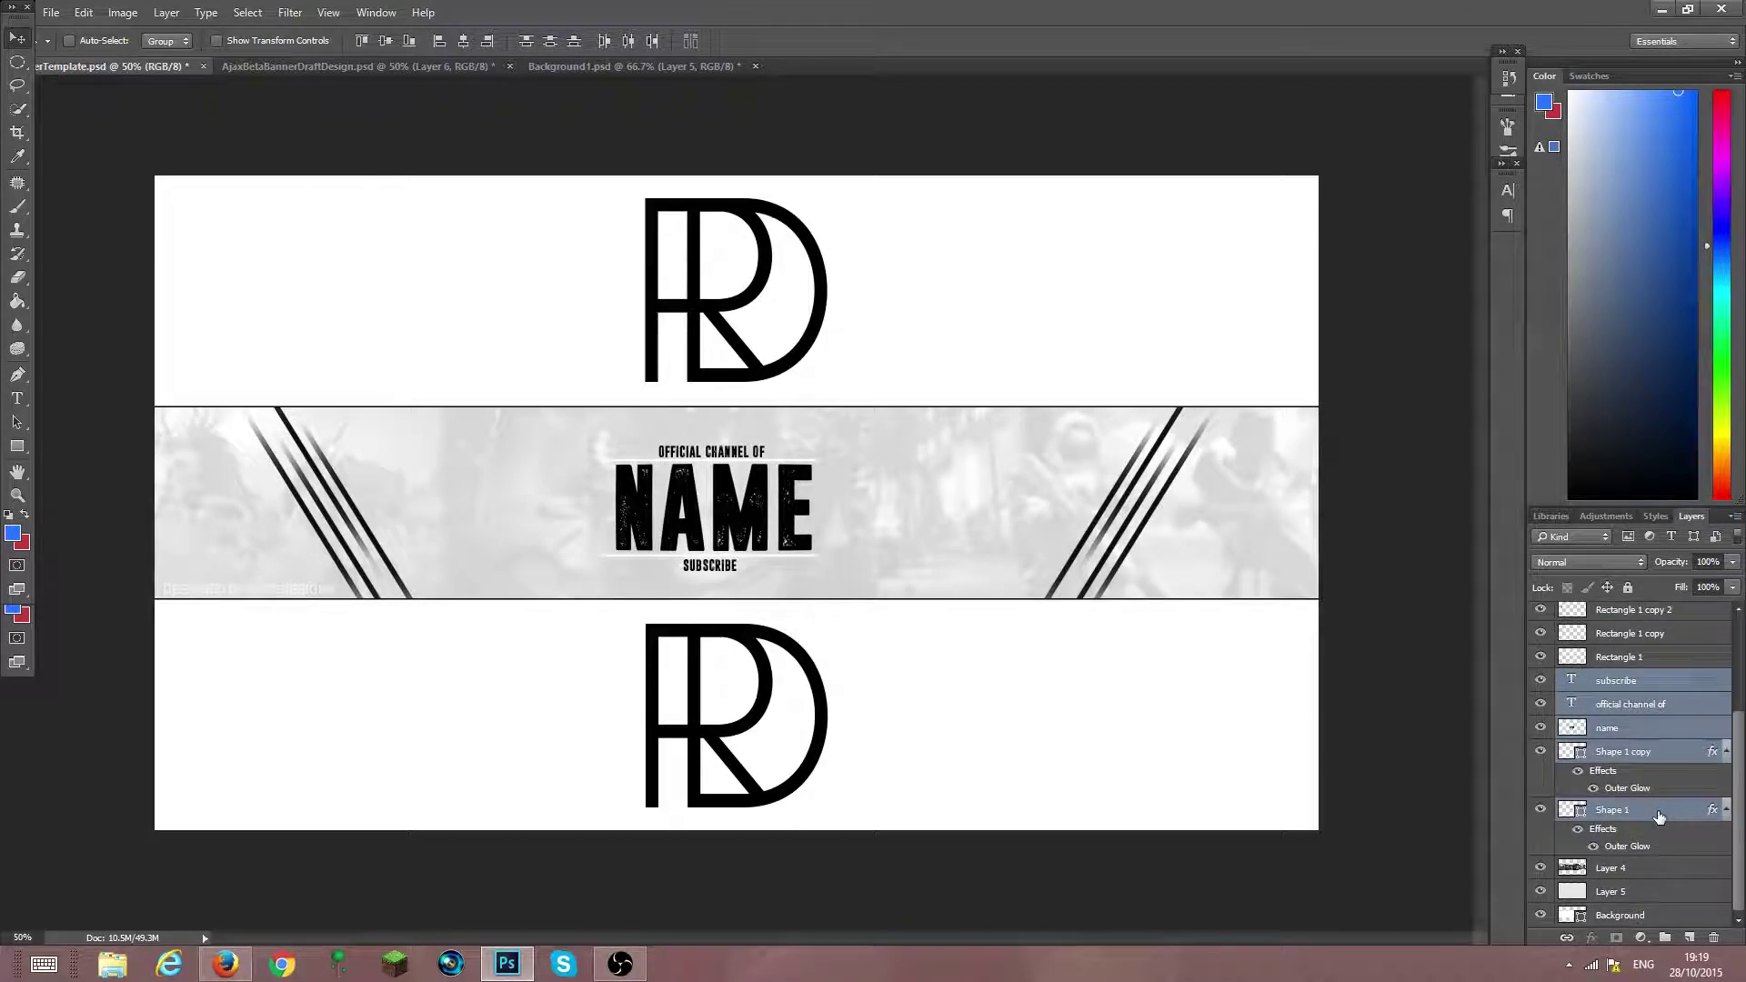
# Select the White Bars layer at the top of the layer stack
pyautogui.scroll(3, 1658, 773)
pyautogui.click(1673, 618)
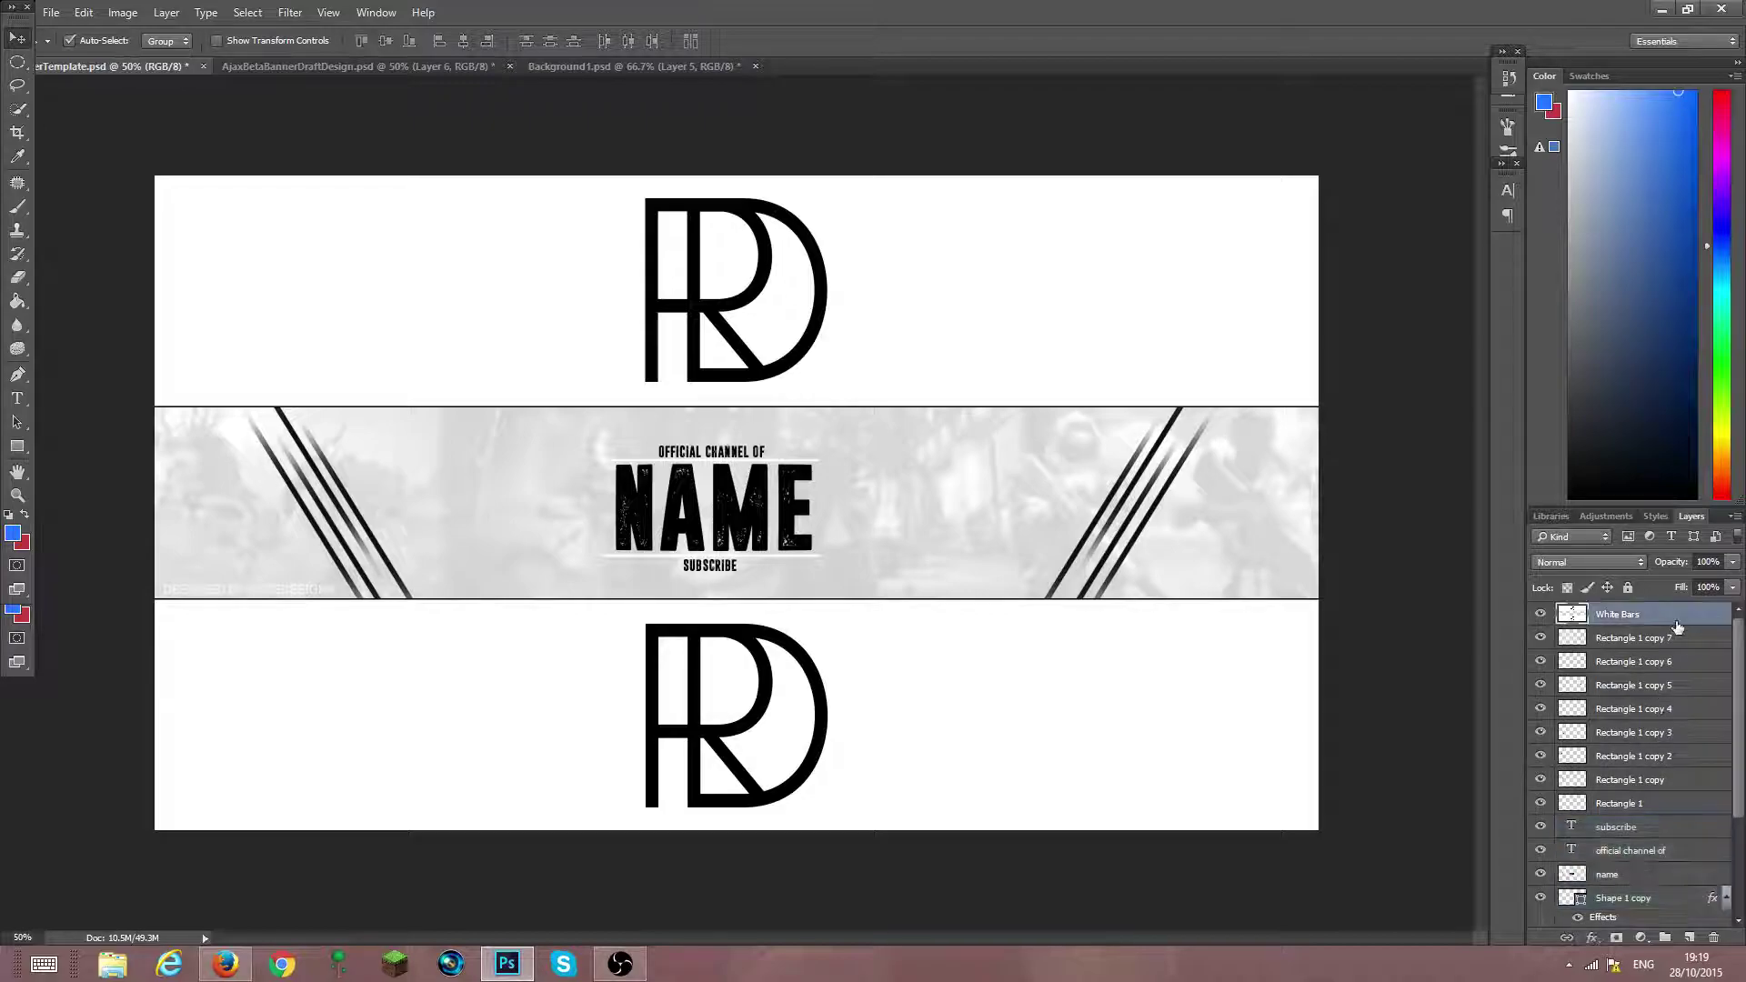